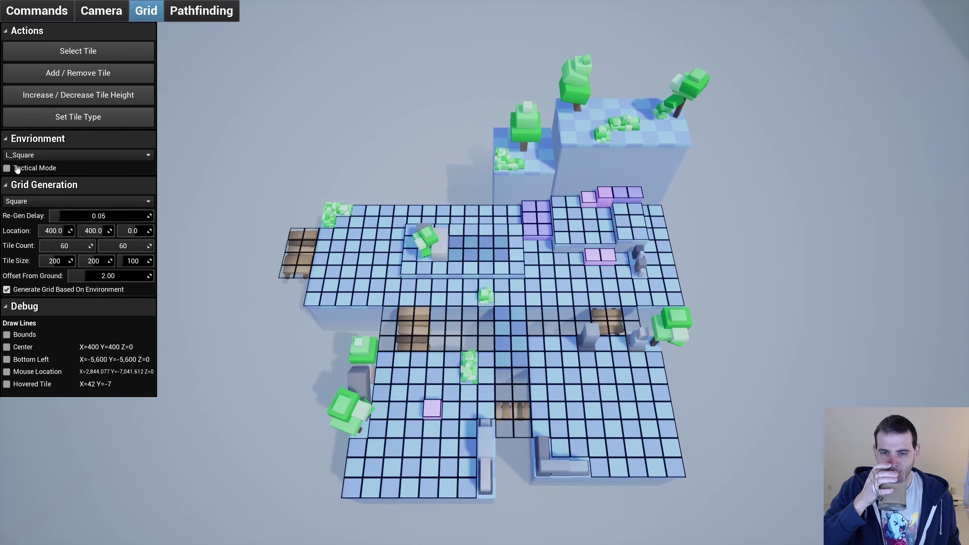
Toggle Tactical Mode on and off for the square grid, then for the hexagon grid
{"action": "left_click", "coordinate": [16, 169]}
{"action": "left_click", "coordinate": [16, 169]}
{"action": "left_click", "coordinate": [16, 169]}
{"action": "left_click", "coordinate": [16, 169]}
{"action": "left_click", "coordinate": [17, 169]}
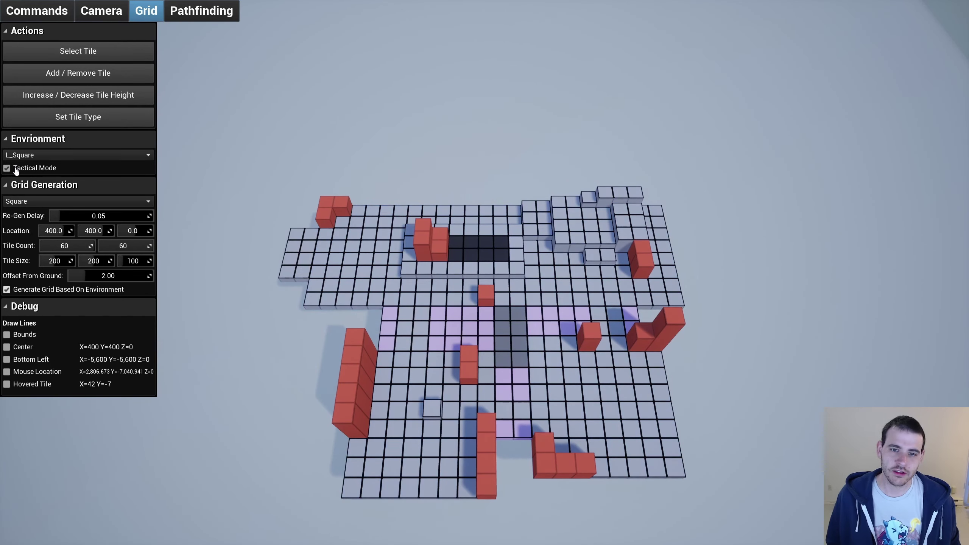
{"action": "left_click", "coordinate": [17, 169]}
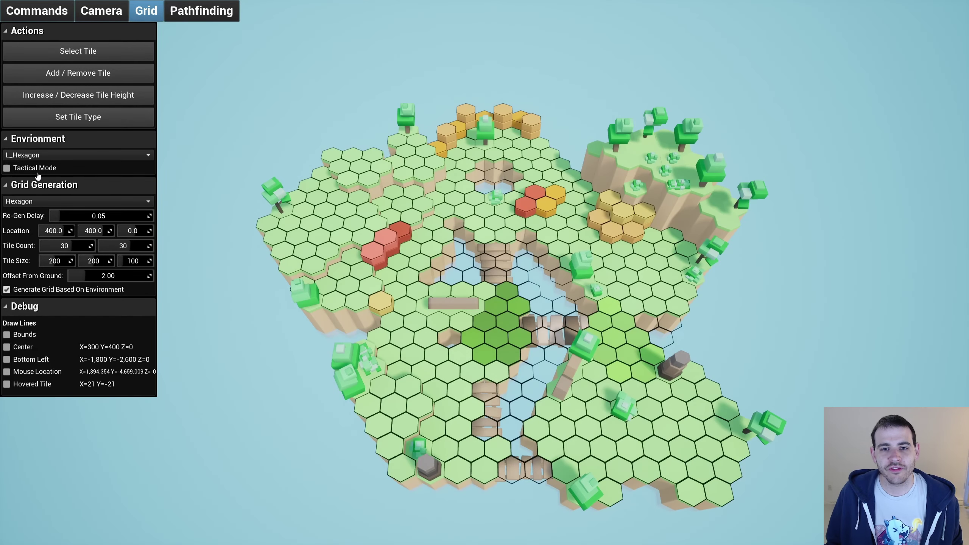
{"action": "left_click", "coordinate": [38, 174]}
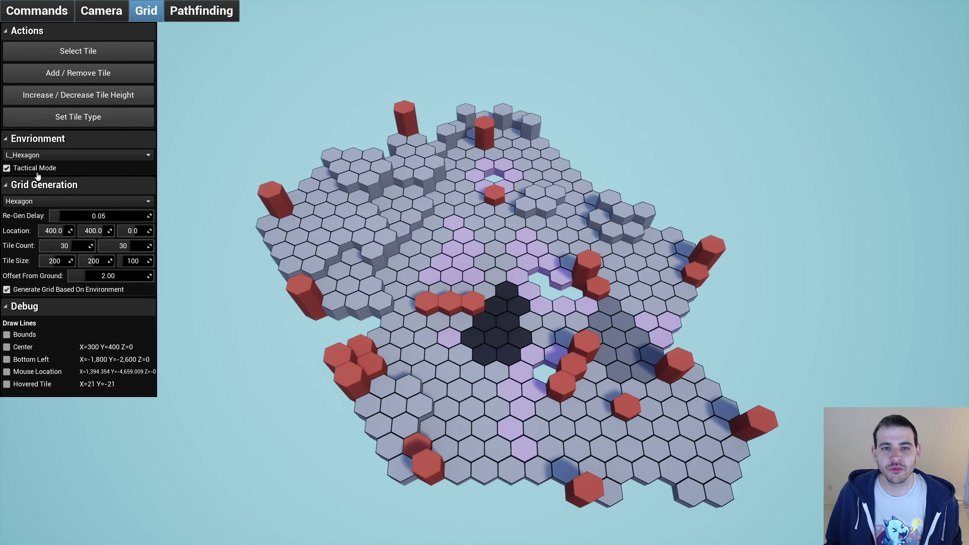
Flip the triangle grid between normal and tactical views, ending with tactical off
{"action": "left_click", "coordinate": [37, 174]}
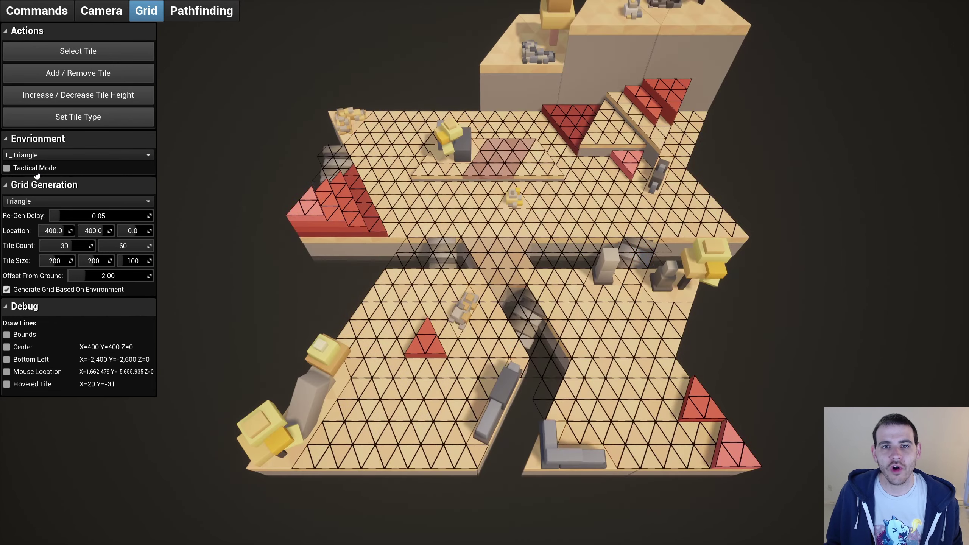
{"action": "double_click", "coordinate": [37, 174]}
{"action": "left_click", "coordinate": [37, 174]}
{"action": "left_click", "coordinate": [37, 173]}
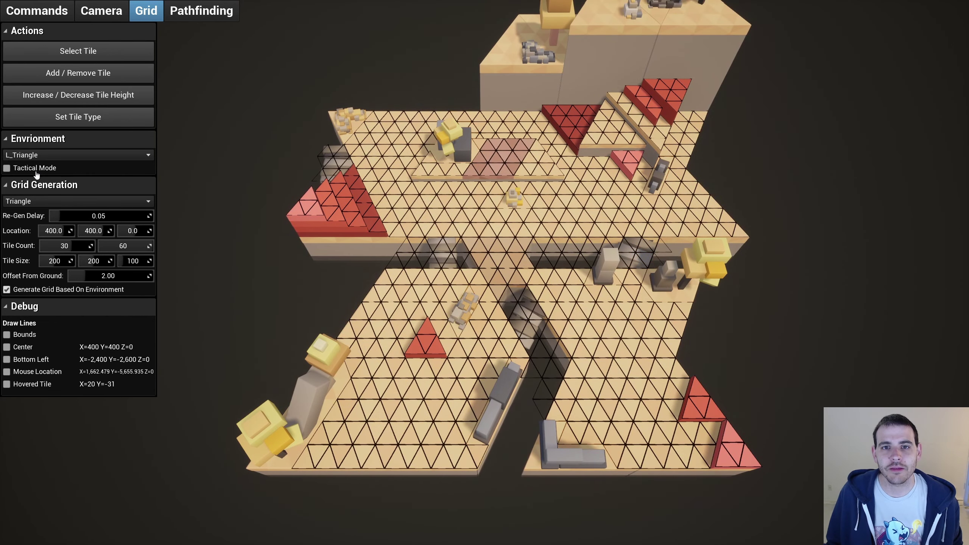
{"action": "double_click", "coordinate": [36, 174]}
{"action": "left_click", "coordinate": [36, 173]}
{"action": "left_click", "coordinate": [37, 174]}
{"action": "double_click", "coordinate": [36, 174]}
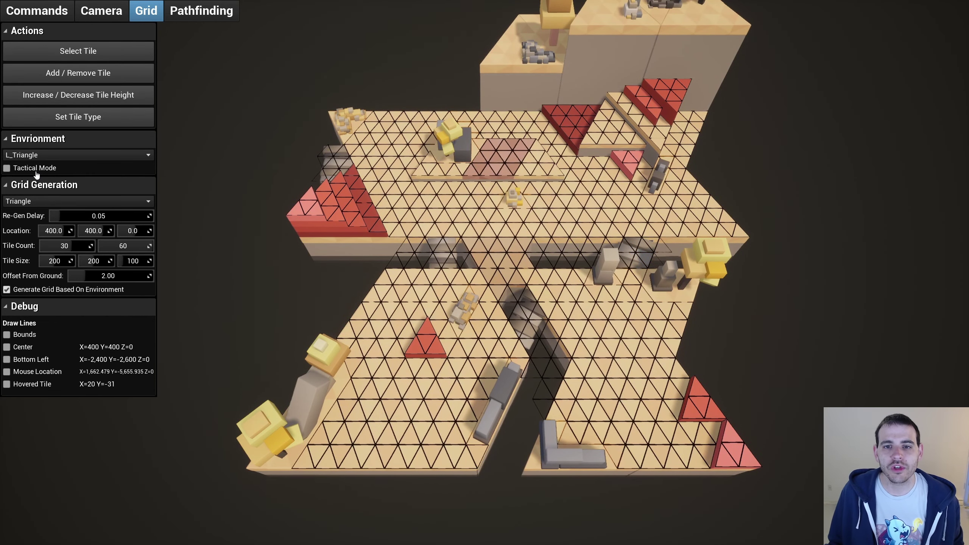
{"action": "left_click", "coordinate": [37, 173]}
{"action": "left_click", "coordinate": [37, 173]}
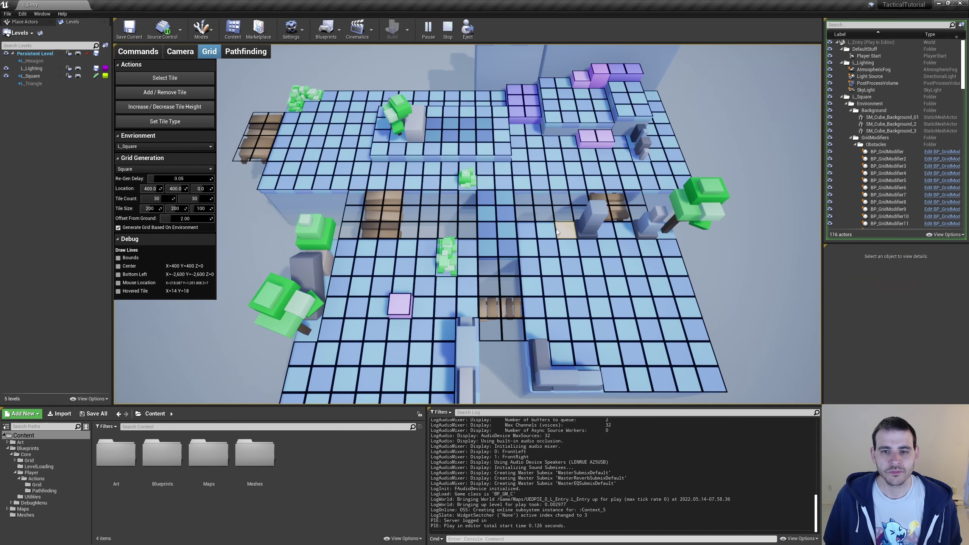
Stop the play session and open BP_GridVisual from the Grid blueprints folder
{"action": "left_click", "coordinate": [446, 30]}
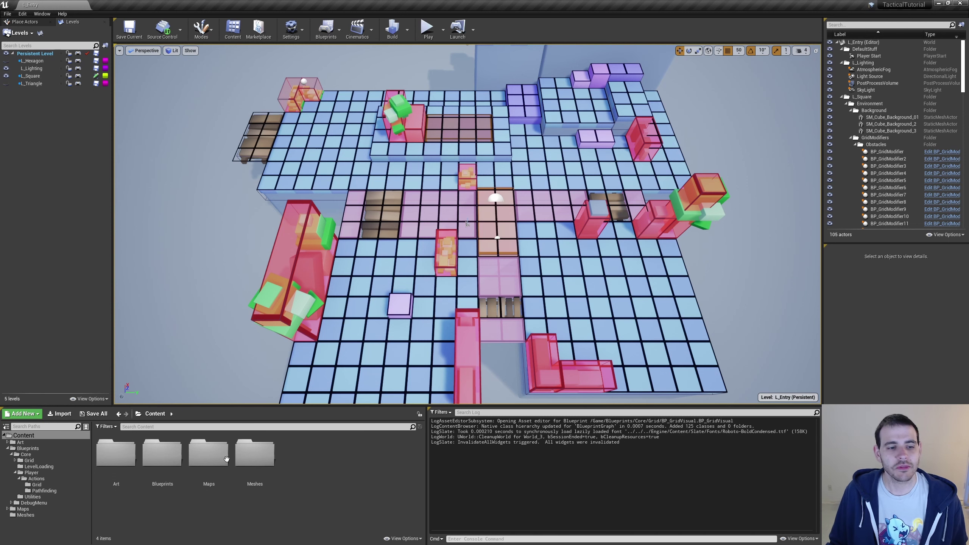
{"action": "left_click", "coordinate": [28, 460]}
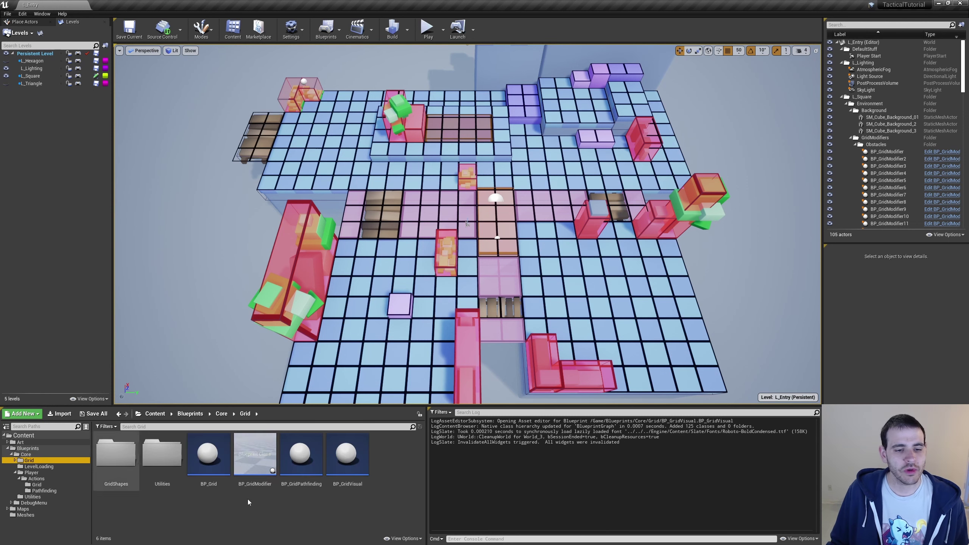
{"action": "left_click", "coordinate": [347, 458]}
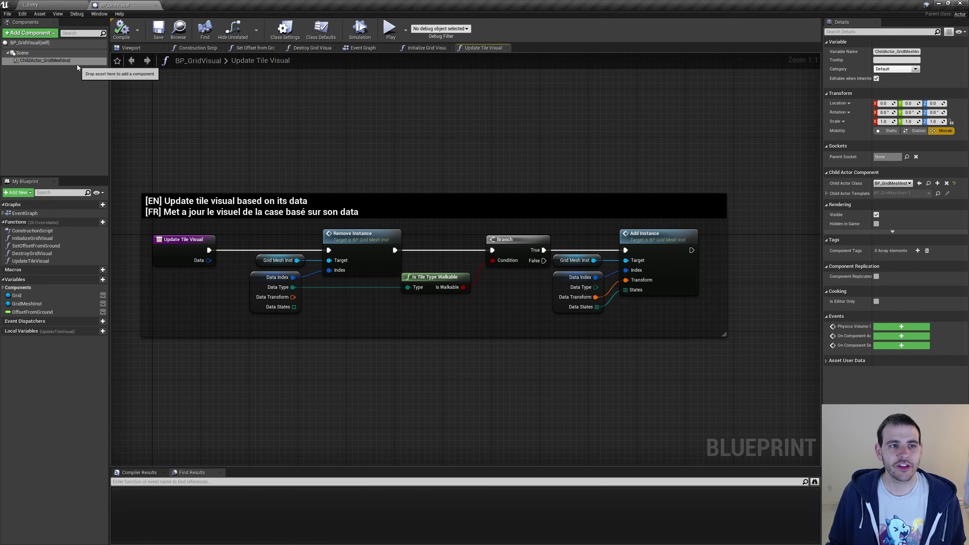
{"action": "type", "text": "ChildActor_GridMeshInst_Tactical"}
Check the tactical child actor component, then find references to ChildActor_GridMeshInst
{"action": "left_click", "coordinate": [77, 63]}
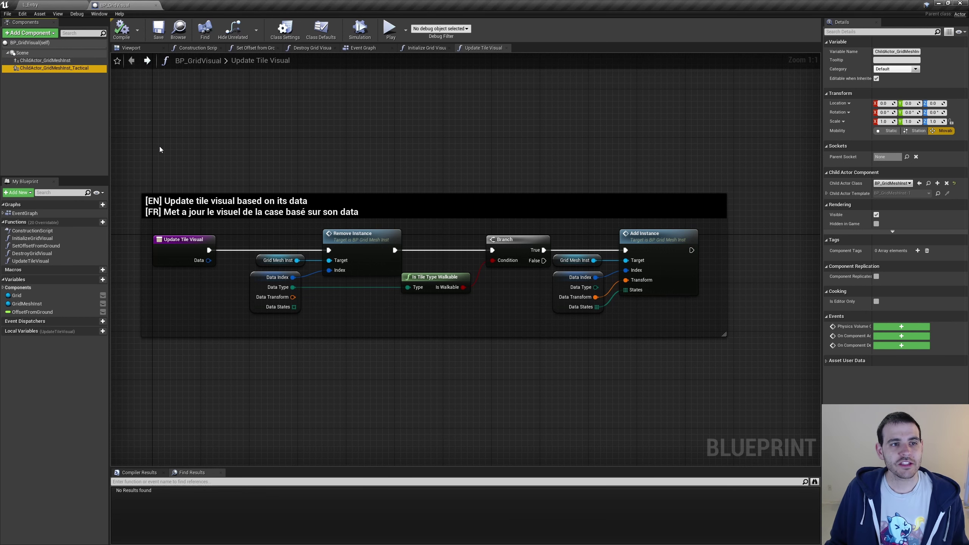
{"action": "left_click", "coordinate": [87, 60]}
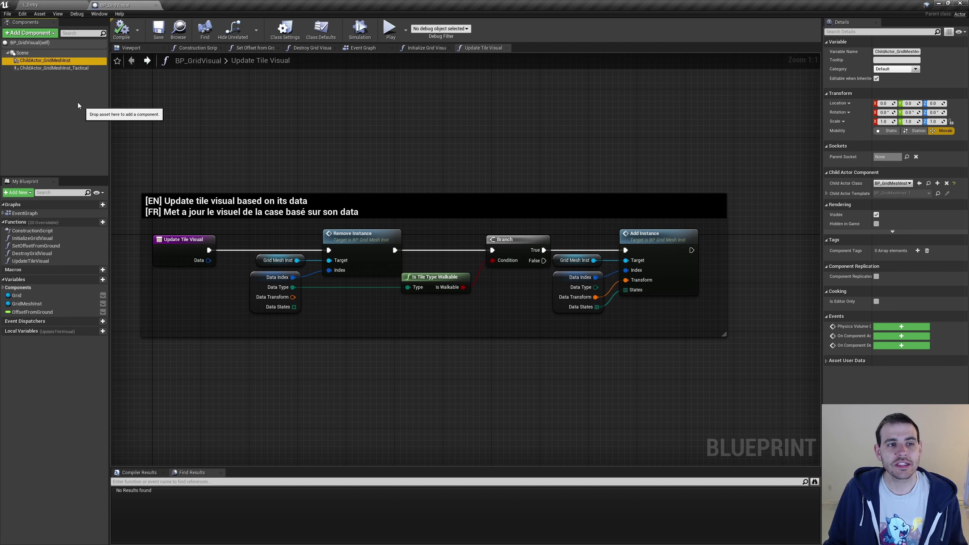
{"action": "left_click", "coordinate": [91, 67]}
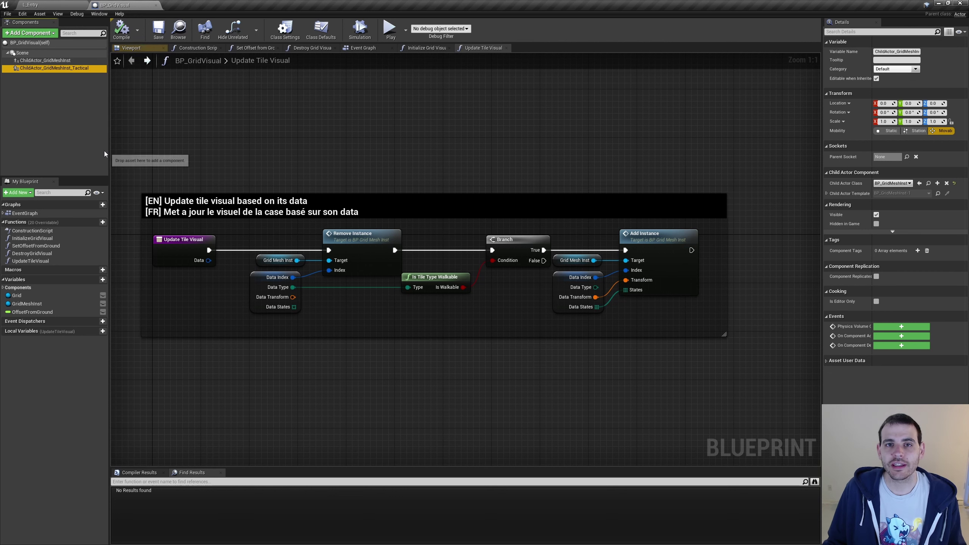
{"action": "right_click", "coordinate": [63, 61]}
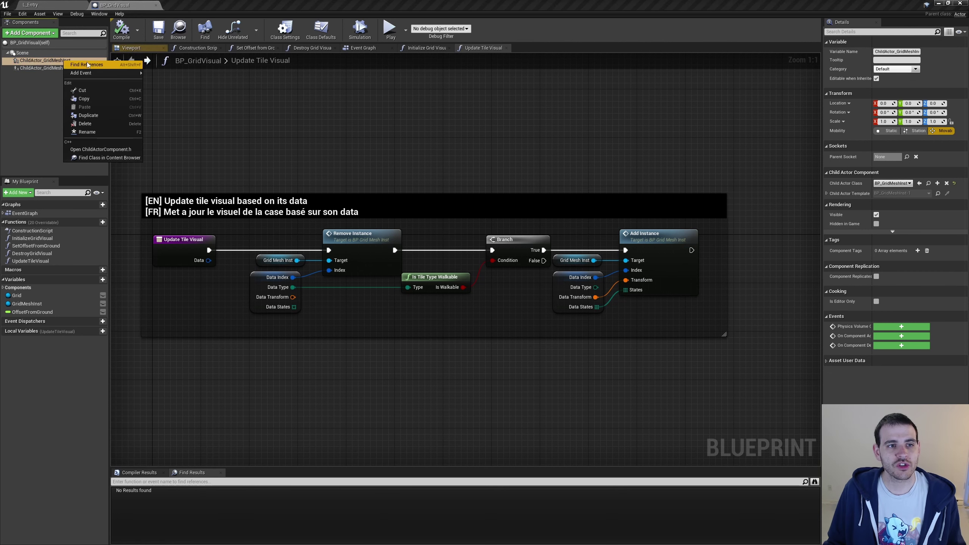
{"action": "left_click", "coordinate": [91, 67]}
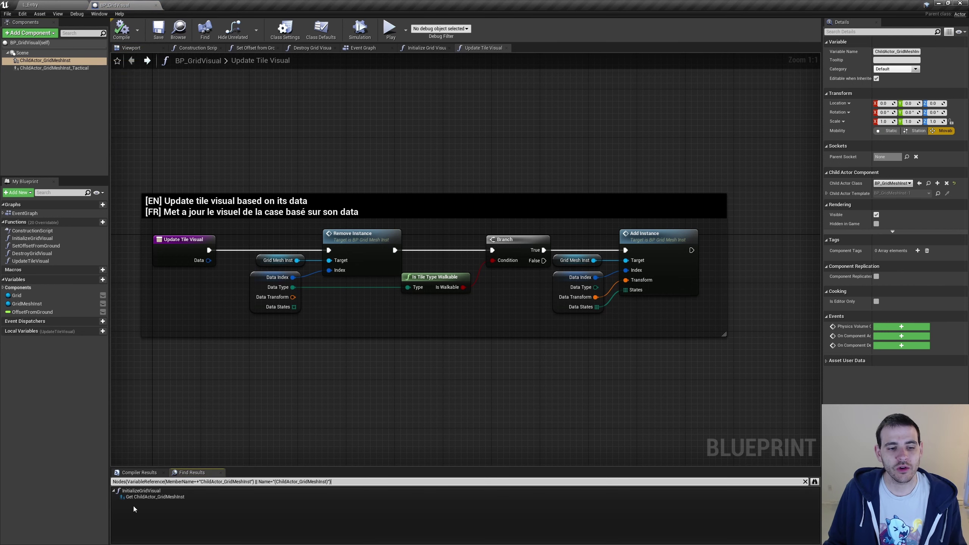
Jump to the reference in Initialize Grid Visual and duplicate the Child Actor cast chain
{"action": "double_click", "coordinate": [152, 497]}
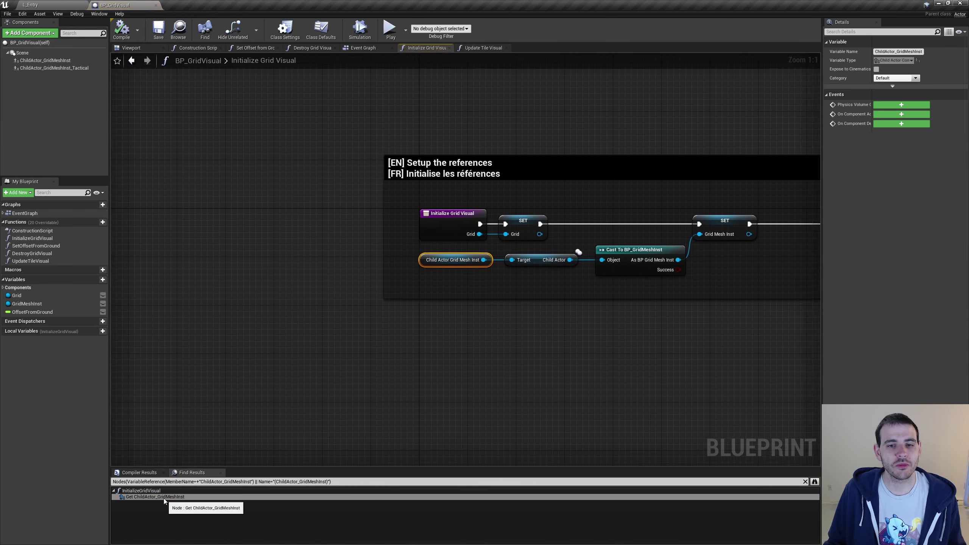
{"action": "right_click_drag", "start_coordinate": [740, 273], "coordinate": [456, 279]}
{"action": "left_click", "coordinate": [458, 243]}
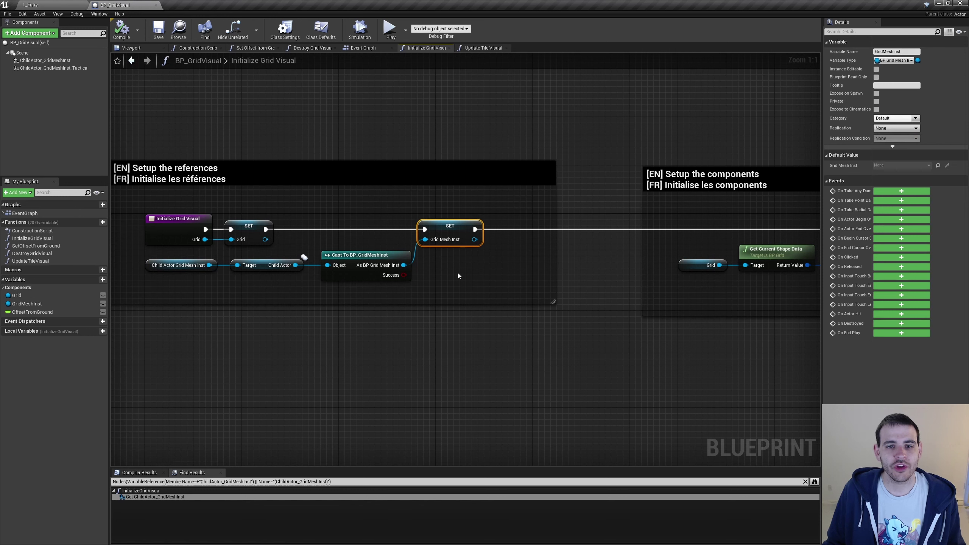
{"action": "left_click_drag", "start_coordinate": [469, 266], "coordinate": [438, 223]}
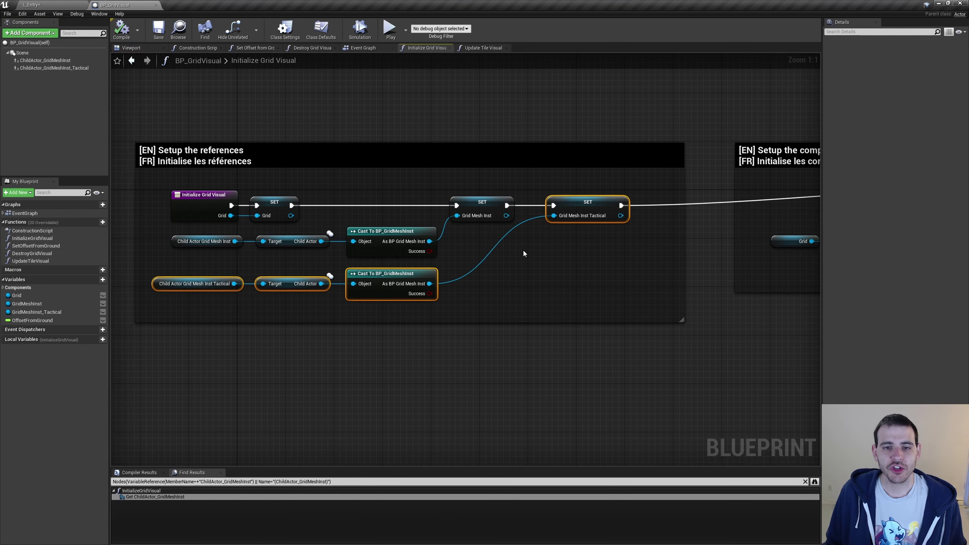
{"action": "left_click_drag", "start_coordinate": [482, 275], "coordinate": [208, 312]}
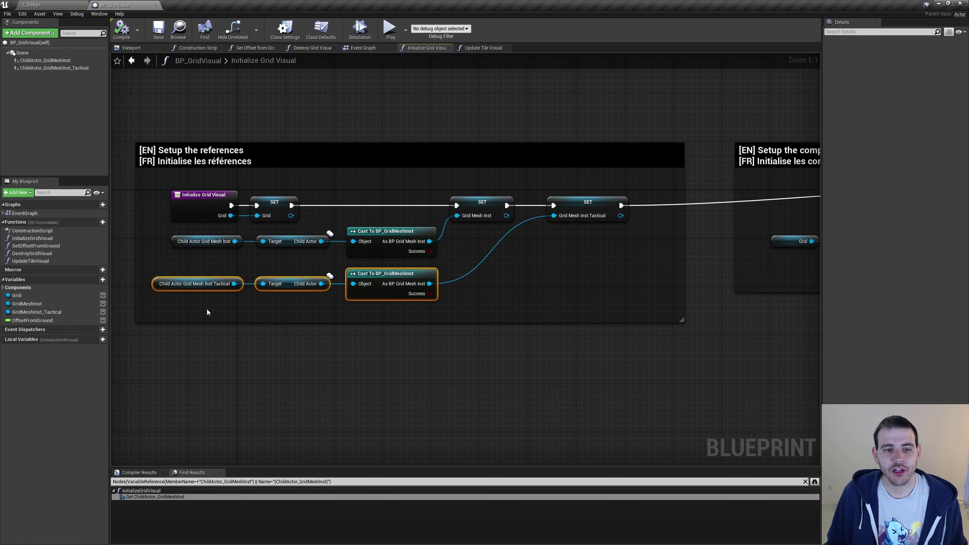
{"action": "key", "text": "ctrl+z"}
{"action": "key", "text": "ctrl+y"}
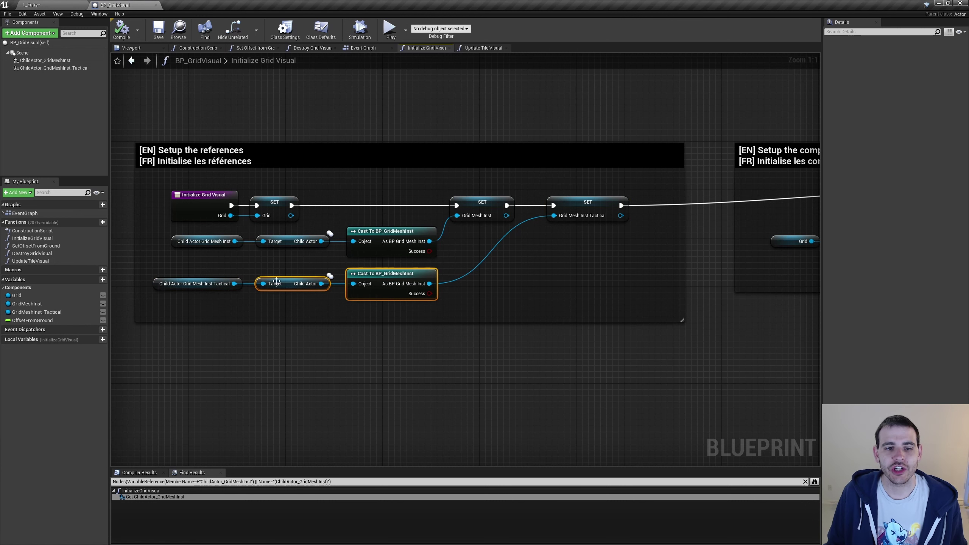
{"action": "key", "text": "ctrl+z"}
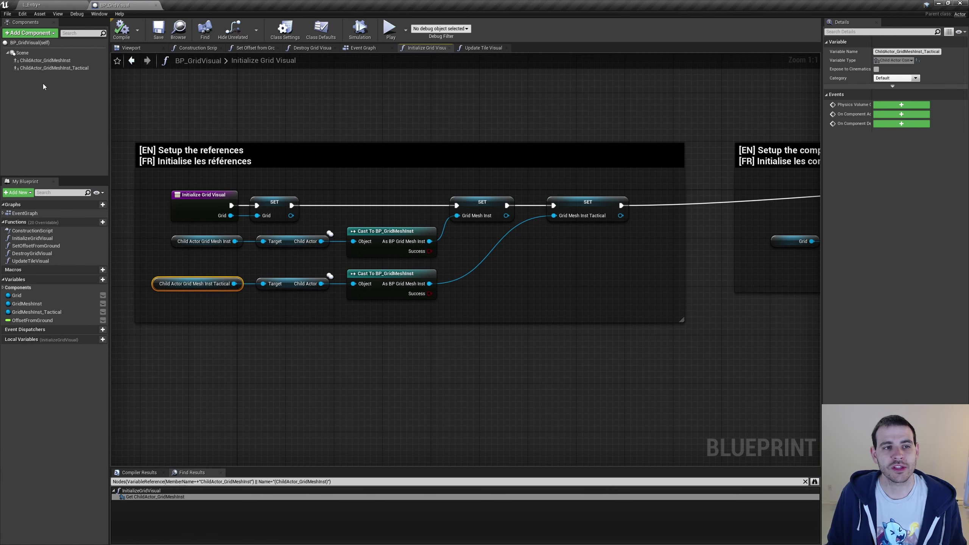
Point the copied chain at ChildActor_GridMeshInst_Tactical and store it in GridMeshInst_Tactical
{"action": "left_click", "coordinate": [54, 67]}
{"action": "left_click", "coordinate": [195, 284]}
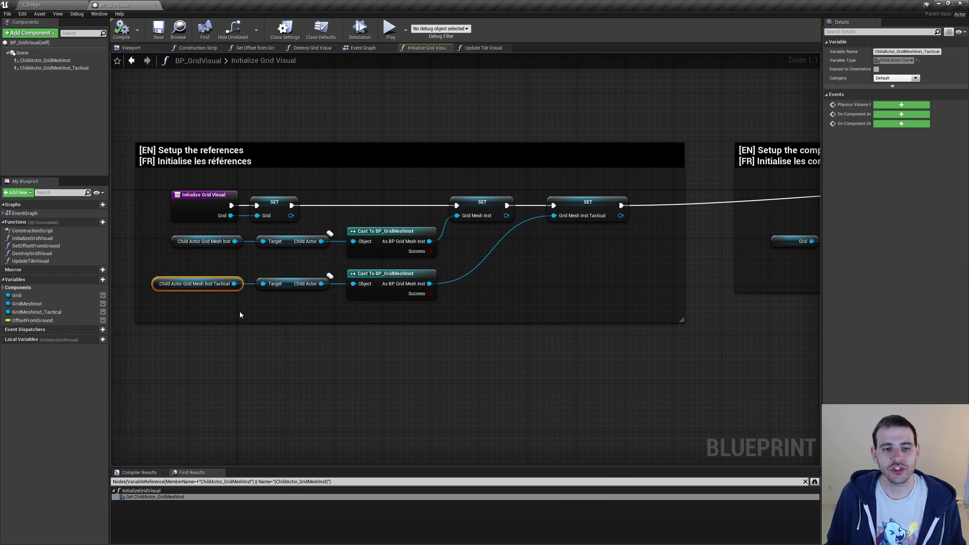
{"action": "left_click_drag", "start_coordinate": [277, 307], "coordinate": [438, 267]}
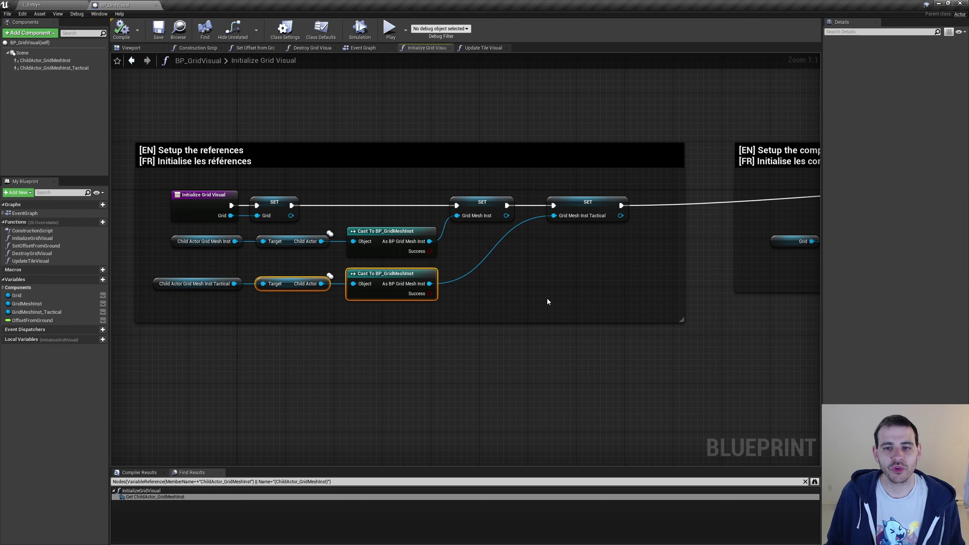
{"action": "mouse_move", "coordinate": [514, 283]}
{"action": "left_mouse_down"}
{"action": "mouse_move", "coordinate": [640, 209]}
{"action": "mouse_move", "coordinate": [586, 248]}
{"action": "left_mouse_up"}
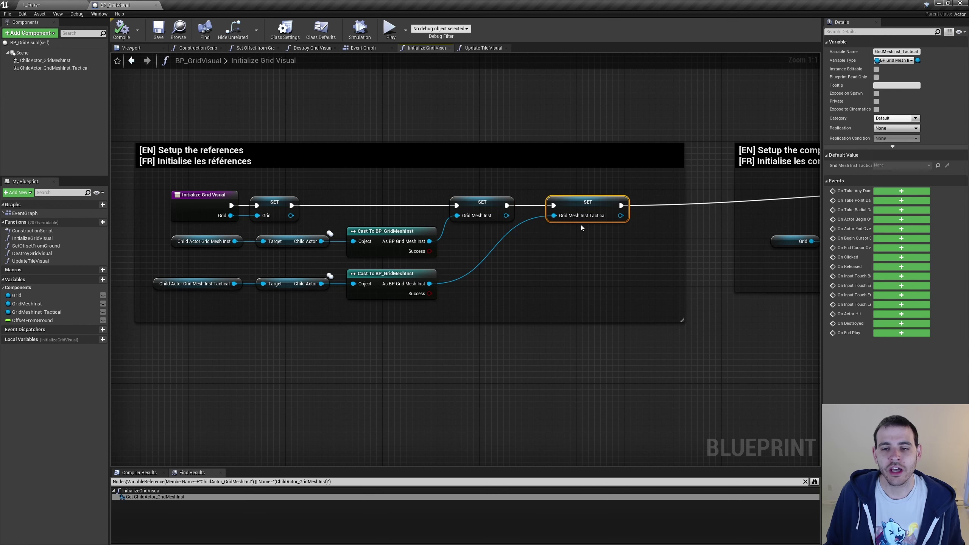
{"action": "left_click", "coordinate": [57, 313]}
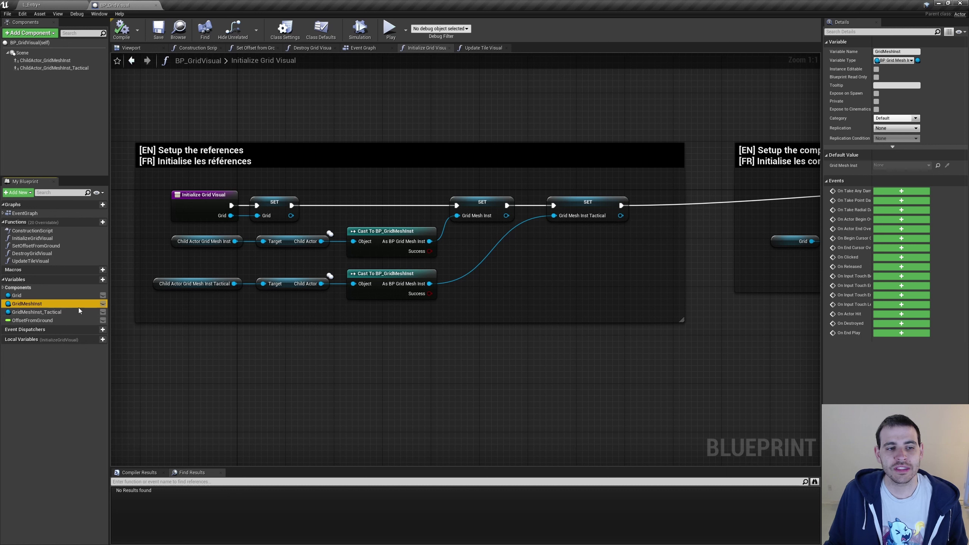
Find references to GridMeshInst and jump to its getter in Initialize Grid Visual
{"action": "left_click", "coordinate": [67, 311]}
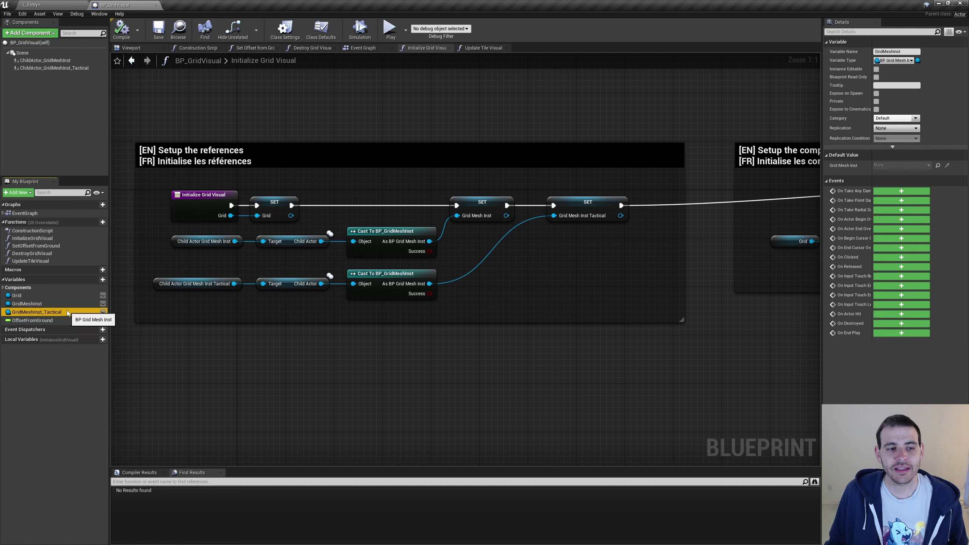
{"action": "right_click", "coordinate": [45, 304]}
{"action": "left_click", "coordinate": [96, 316]}
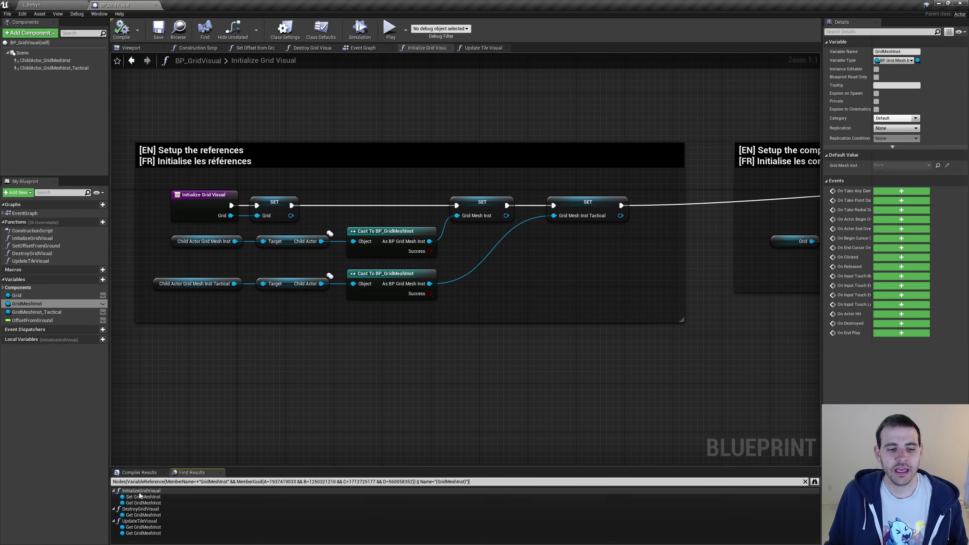
{"action": "left_click", "coordinate": [173, 503]}
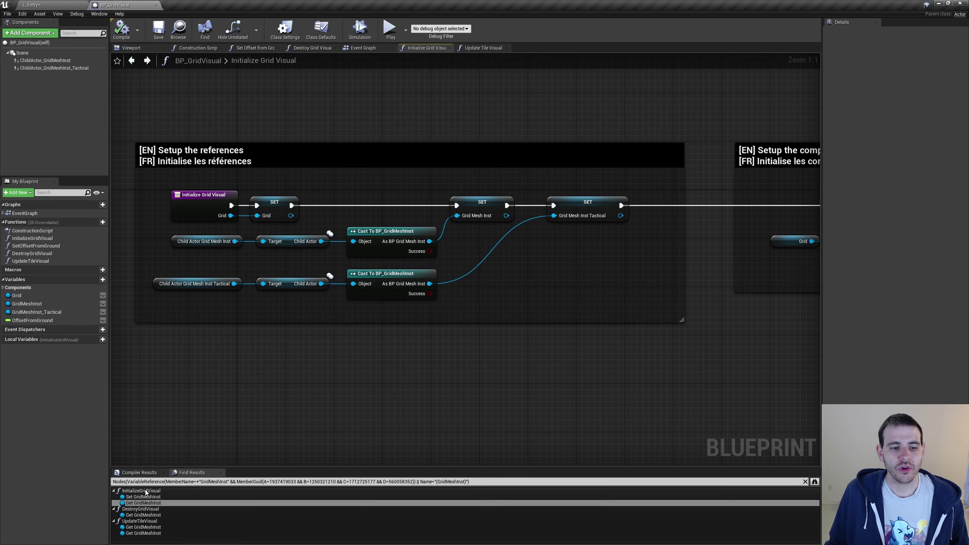
{"action": "left_click", "coordinate": [164, 503]}
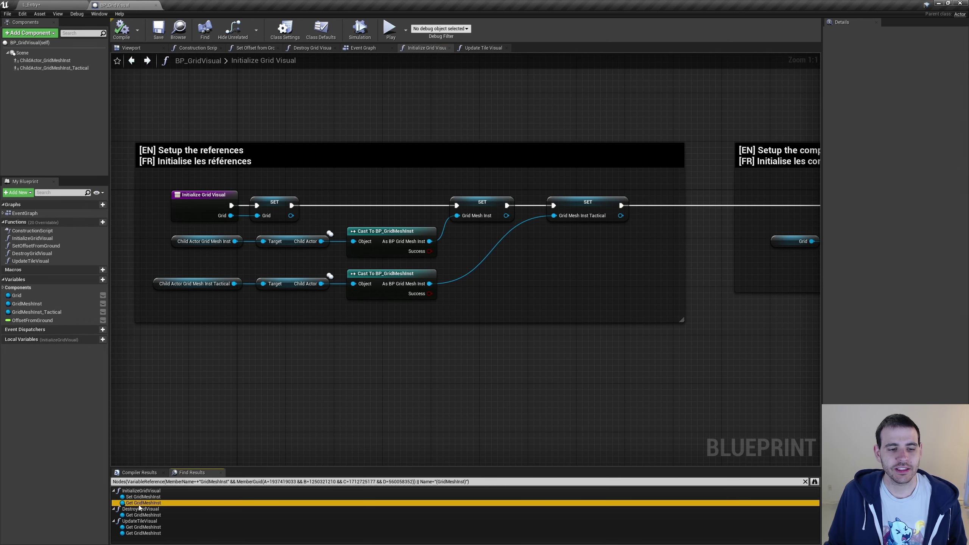
{"action": "double_click", "coordinate": [149, 503]}
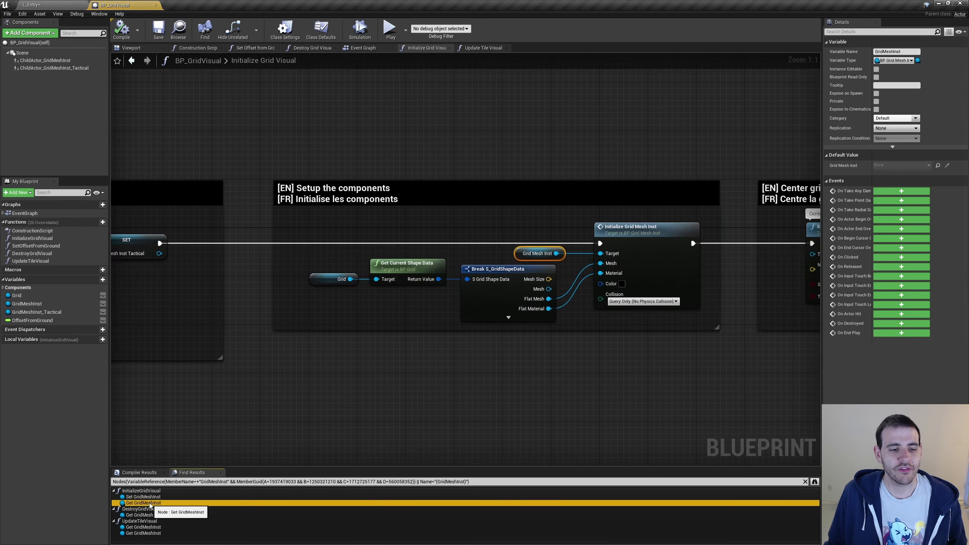
Target the lower Initialize Grid Mesh Inst at GridMeshInst_Tactical, with Mesh Material as Material
{"action": "left_click", "coordinate": [586, 253]}
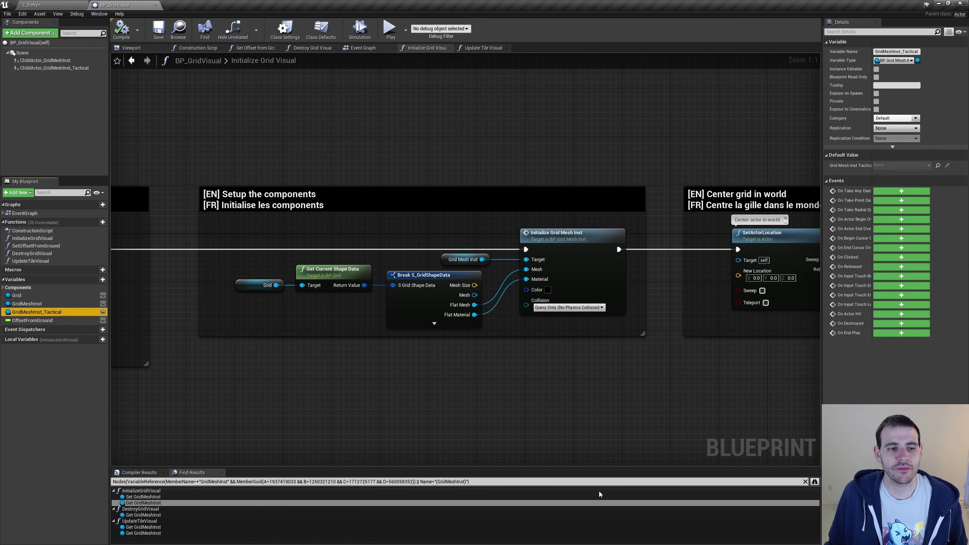
{"action": "left_click_drag", "start_coordinate": [473, 403], "coordinate": [277, 344], "text": "shift"}
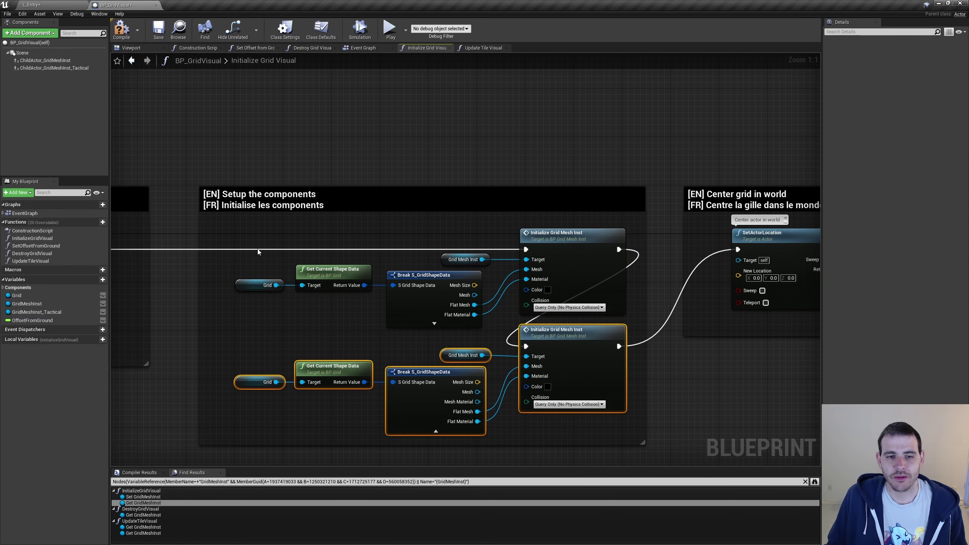
{"action": "left_click_drag", "start_coordinate": [577, 428], "coordinate": [271, 347]}
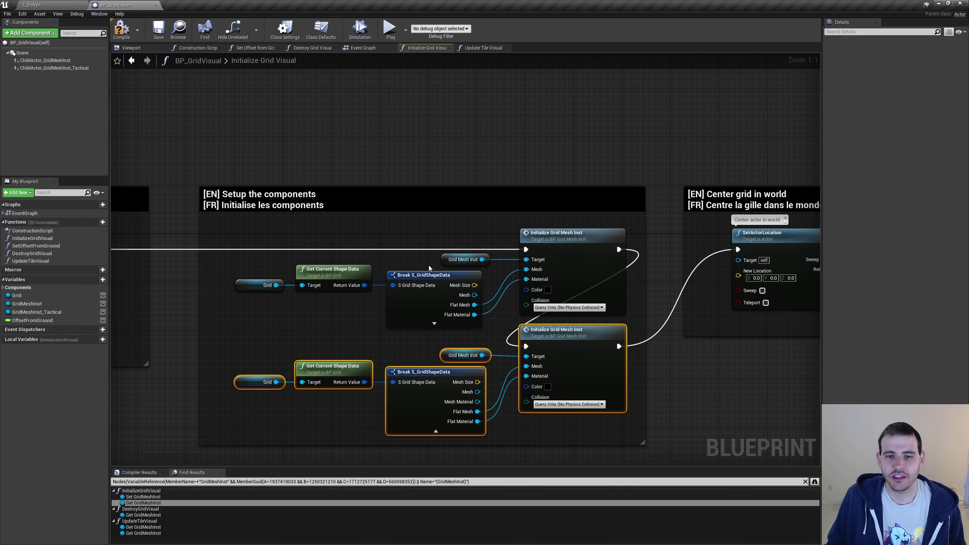
{"action": "left_click", "coordinate": [457, 355]}
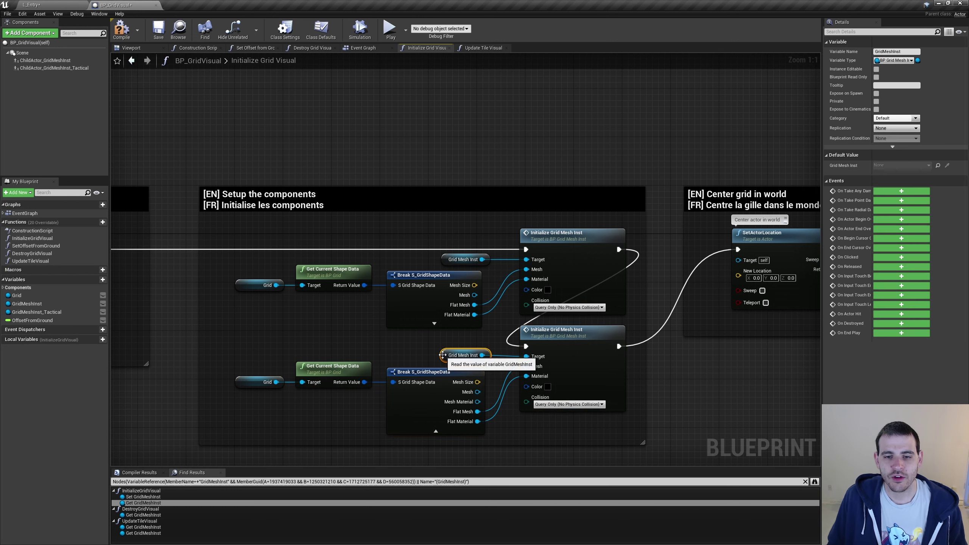
{"action": "mouse_move", "coordinate": [36, 312]}
{"action": "left_mouse_down"}
{"action": "mouse_move", "coordinate": [340, 330]}
{"action": "mouse_move", "coordinate": [463, 355]}
{"action": "left_mouse_up"}
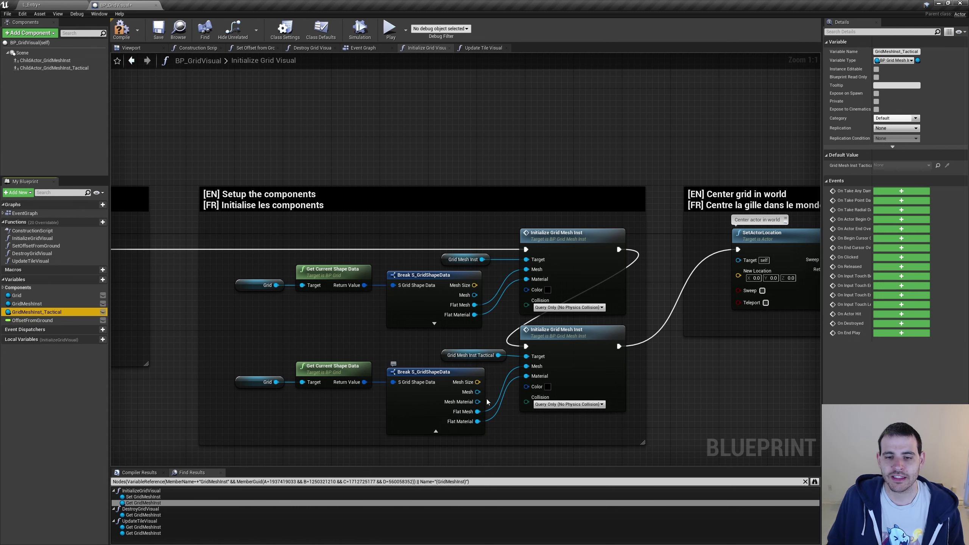
{"action": "left_click_drag", "start_coordinate": [478, 401], "coordinate": [540, 379]}
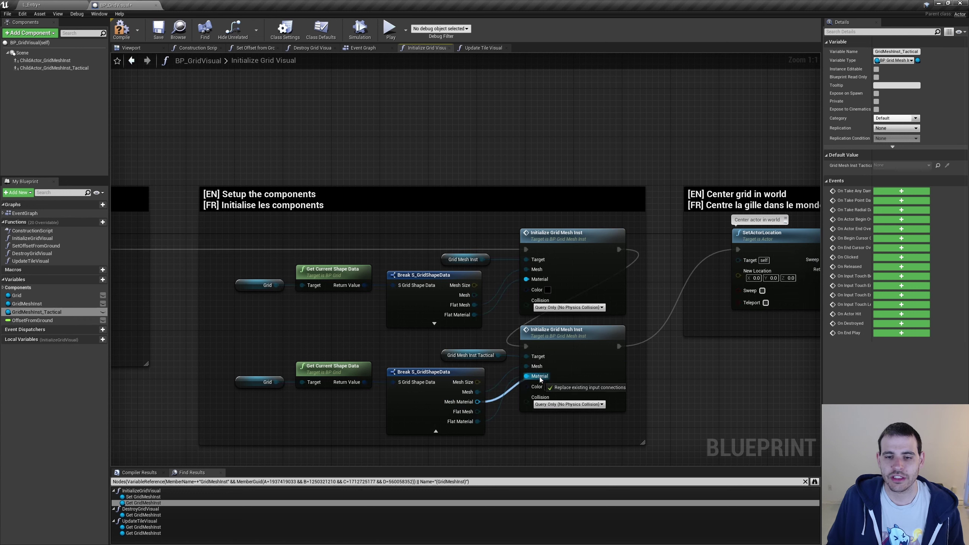
{"action": "left_click", "coordinate": [154, 515]}
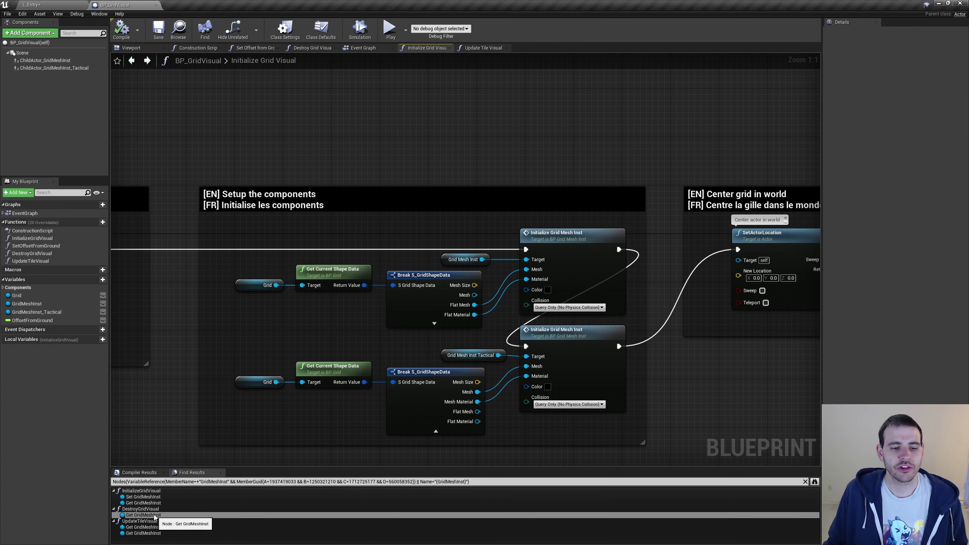
{"action": "double_click", "coordinate": [154, 516]}
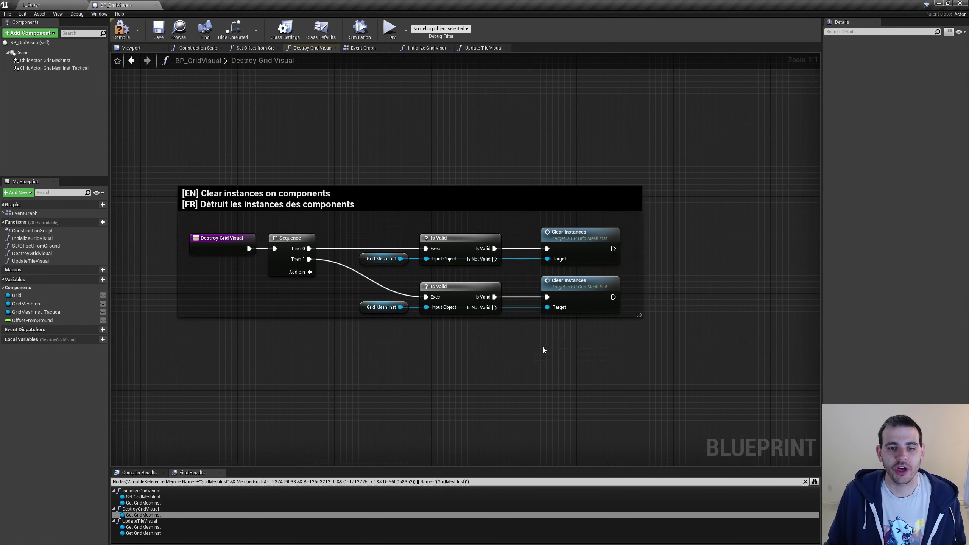
Replace the lower Is Valid/Clear Instances getter in Destroy Grid Visual with GridMeshInst_Tactical
{"action": "left_click_drag", "start_coordinate": [583, 351], "coordinate": [365, 284]}
{"action": "left_click", "coordinate": [382, 307]}
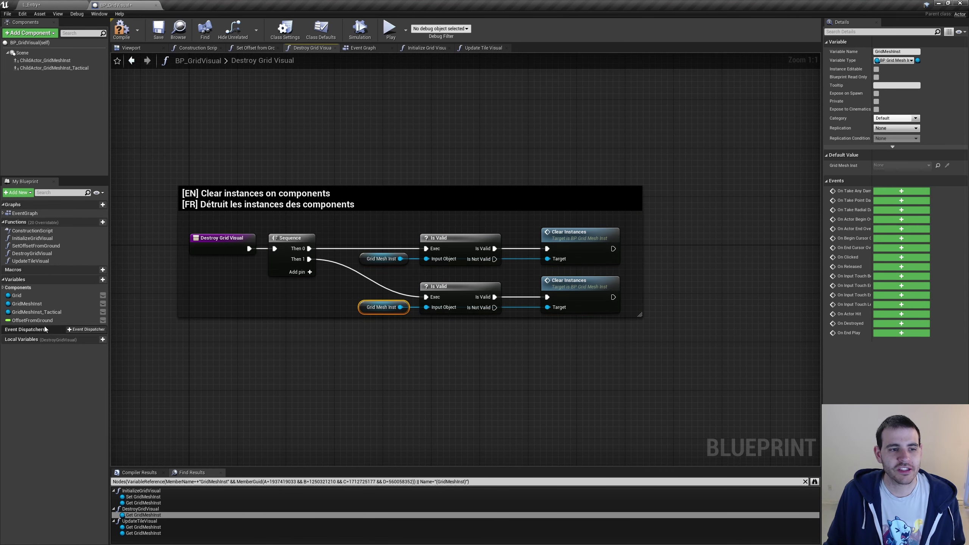
{"action": "left_click", "coordinate": [27, 304]}
{"action": "left_click_drag", "start_coordinate": [45, 312], "coordinate": [382, 308]}
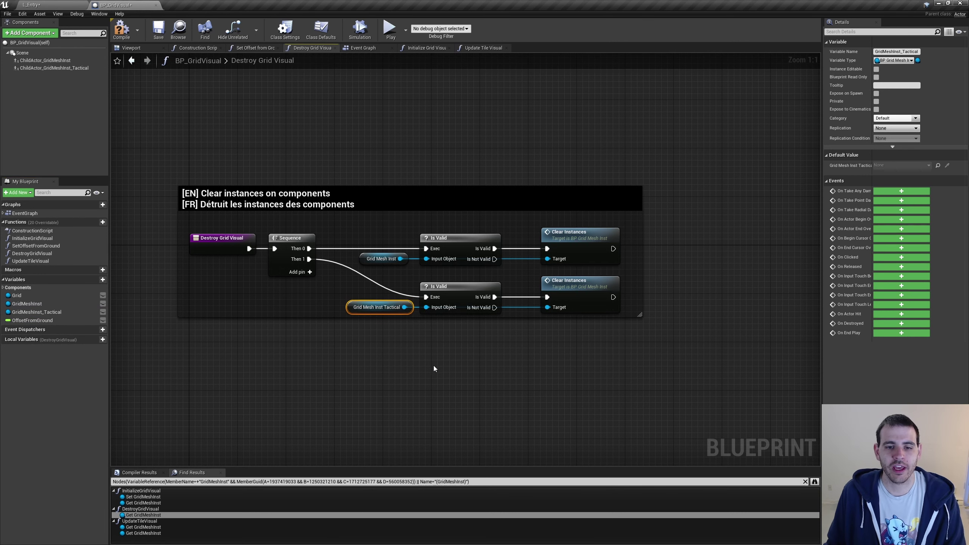
In Update Tile Visual, retarget the lower Remove Instance and Add Instance to GridMeshInst_Tactical
{"action": "left_click", "coordinate": [440, 364]}
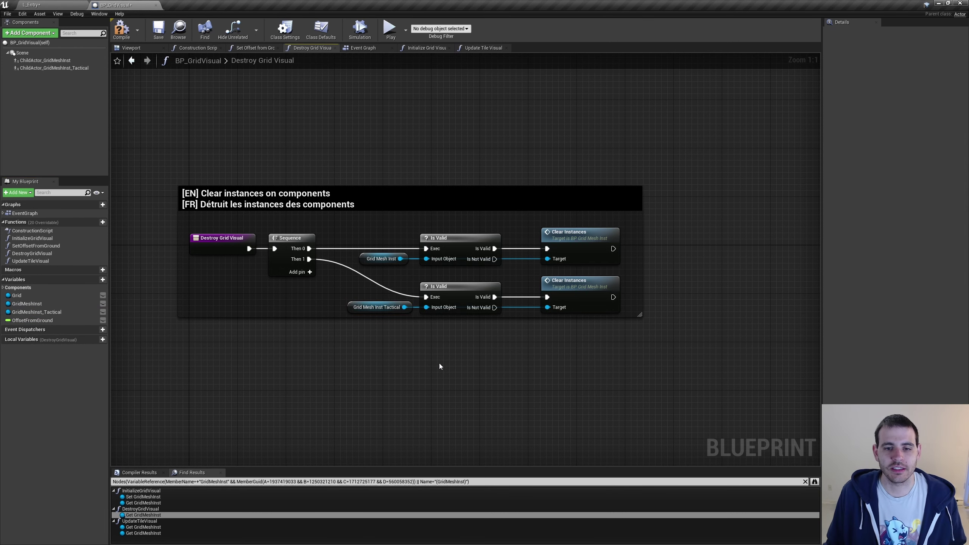
{"action": "double_click", "coordinate": [147, 528]}
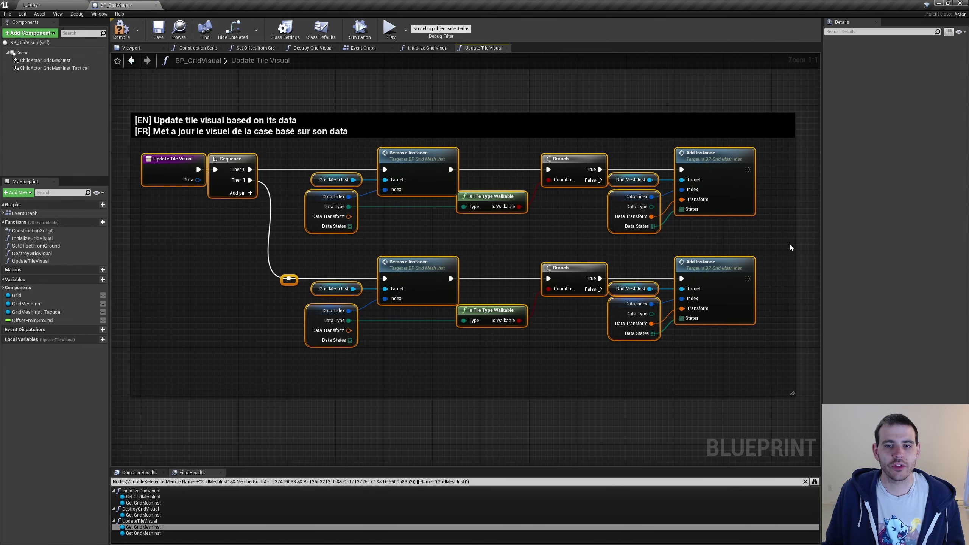
{"action": "left_click_drag", "start_coordinate": [767, 239], "coordinate": [308, 156]}
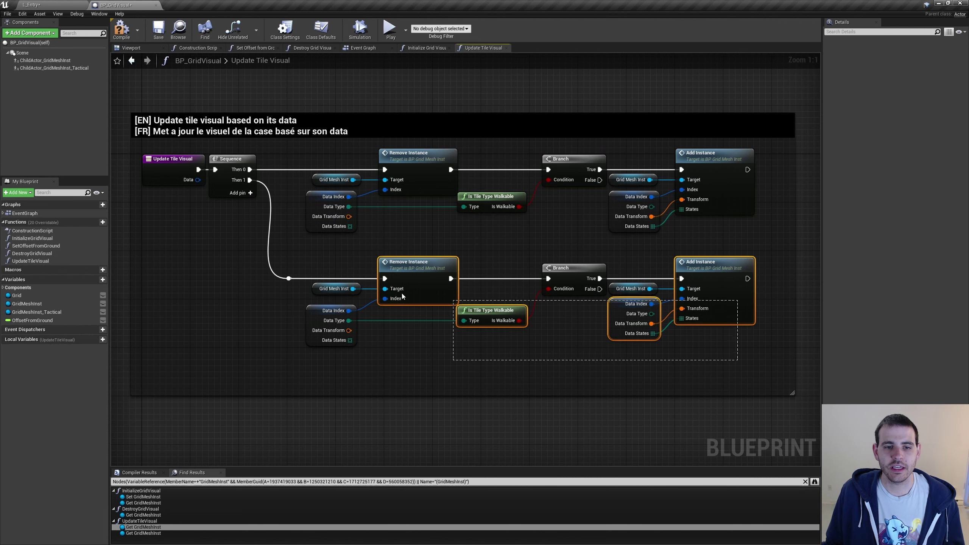
{"action": "left_click_drag", "start_coordinate": [37, 312], "coordinate": [320, 294]}
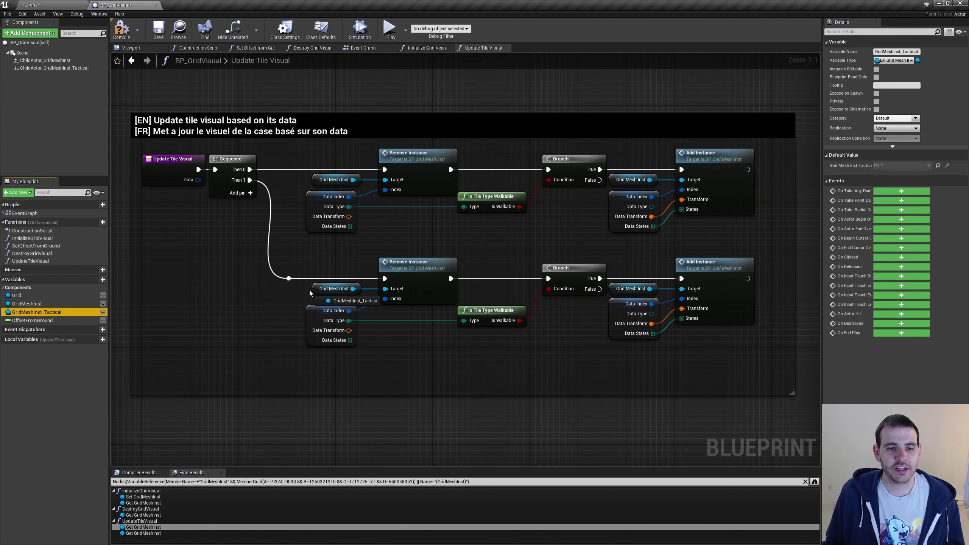
{"action": "left_click_drag", "start_coordinate": [845, 280], "coordinate": [631, 289]}
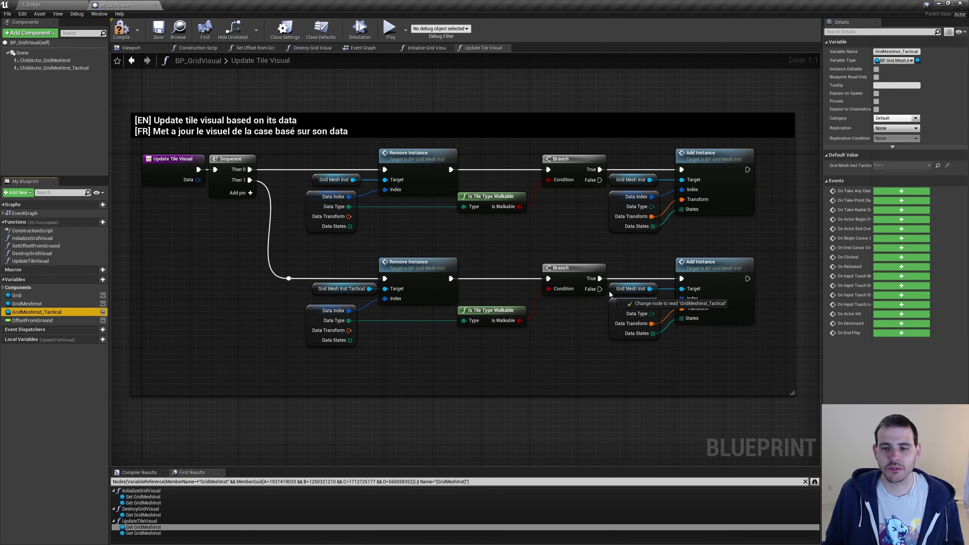
Move the lower Is Tile Type Walkable check between Remove Instance and the Branch
{"action": "left_click_drag", "start_coordinate": [740, 373], "coordinate": [283, 270]}
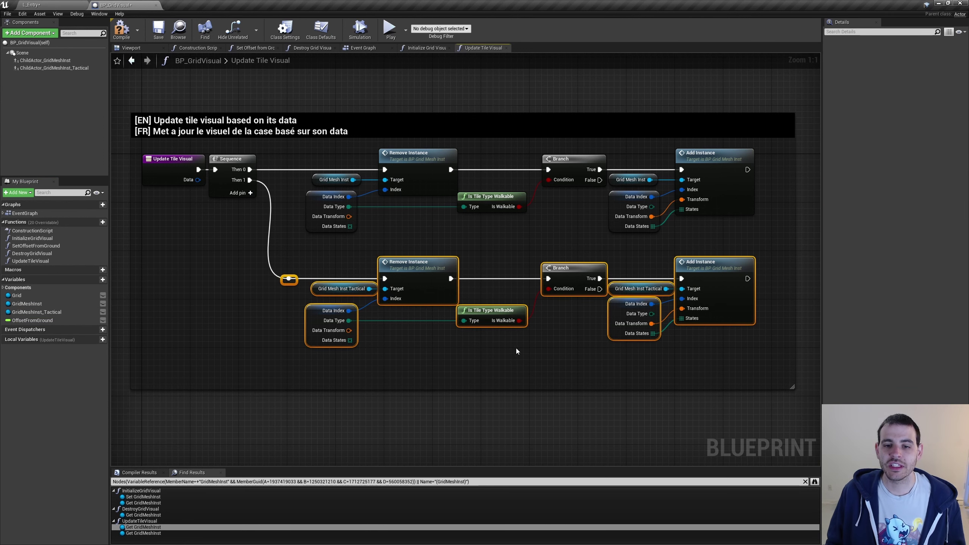
{"action": "left_click", "coordinate": [490, 314]}
{"action": "mouse_move", "coordinate": [480, 310]}
{"action": "left_mouse_down"}
{"action": "mouse_move", "coordinate": [480, 279]}
{"action": "mouse_move", "coordinate": [481, 310]}
{"action": "left_mouse_up"}
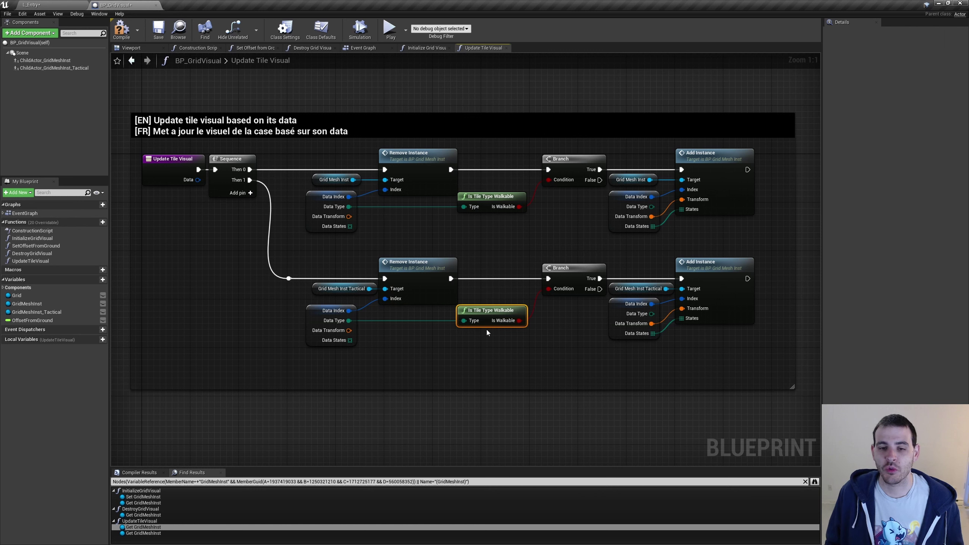
{"action": "left_click_drag", "start_coordinate": [491, 319], "coordinate": [502, 283]}
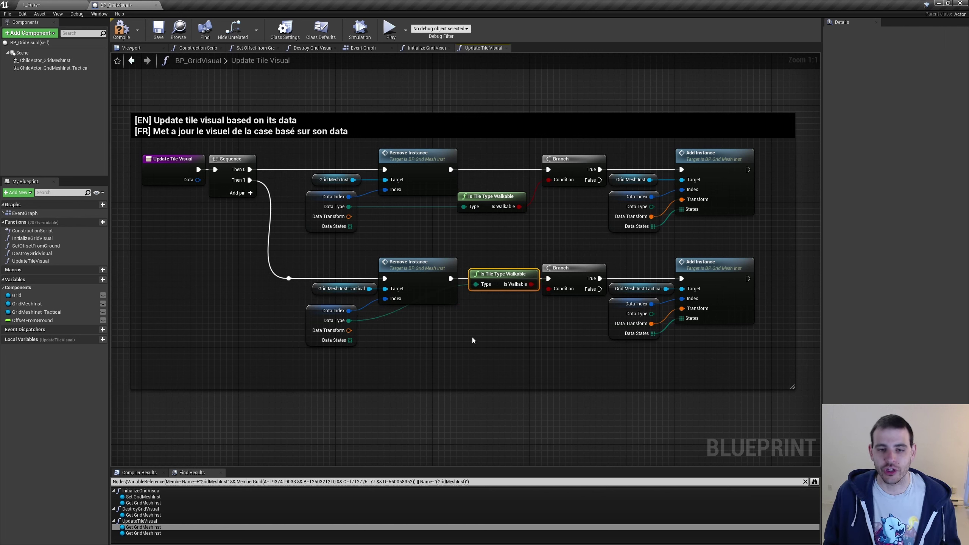
Add an Equal (Enum) node from the lower Data Type and wire its result onward
{"action": "left_click_drag", "start_coordinate": [349, 321], "coordinate": [409, 334]}
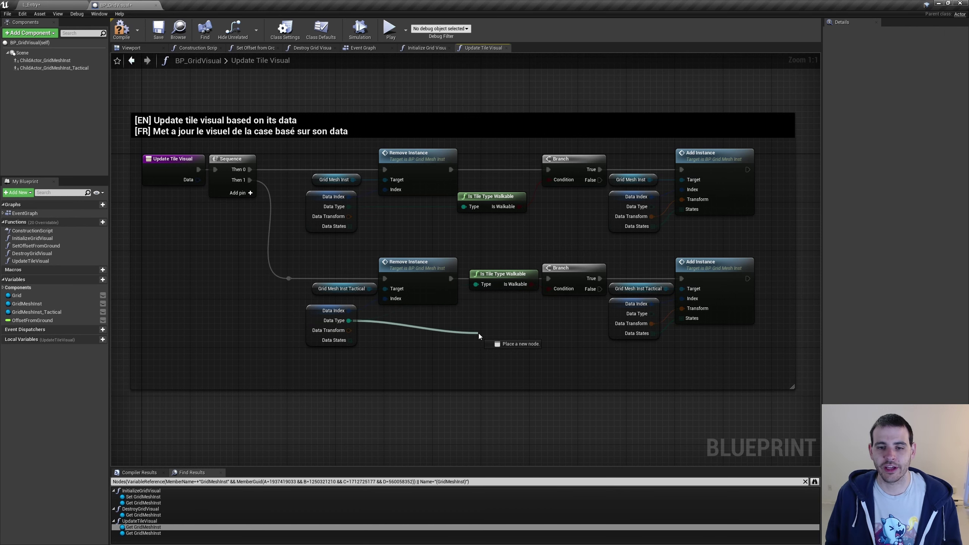
{"action": "left_click_drag", "start_coordinate": [479, 333], "coordinate": [478, 333]}
{"action": "type", "text": "=="}
{"action": "key", "text": "Return"}
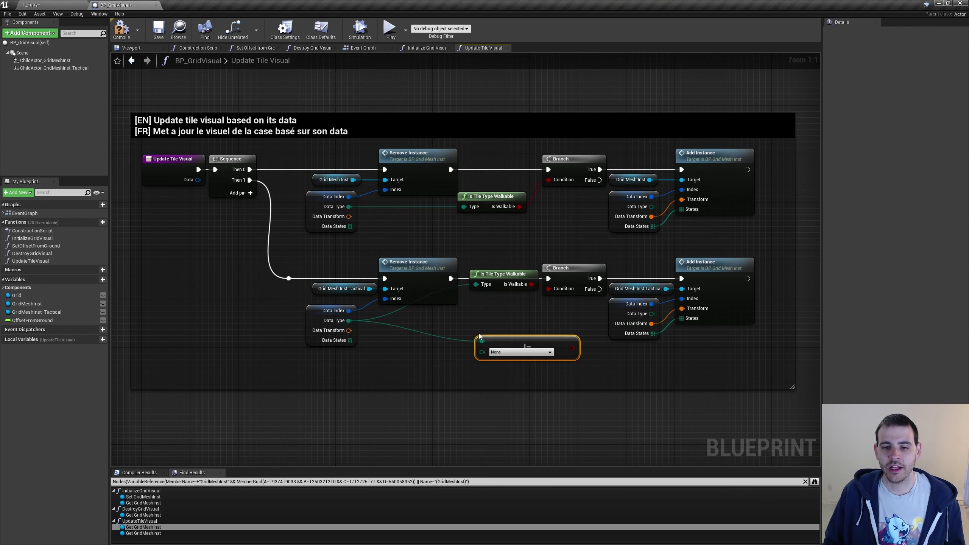
{"action": "left_click_drag", "start_coordinate": [480, 336], "coordinate": [431, 330]}
{"action": "left_click_drag", "start_coordinate": [524, 342], "coordinate": [550, 289]}
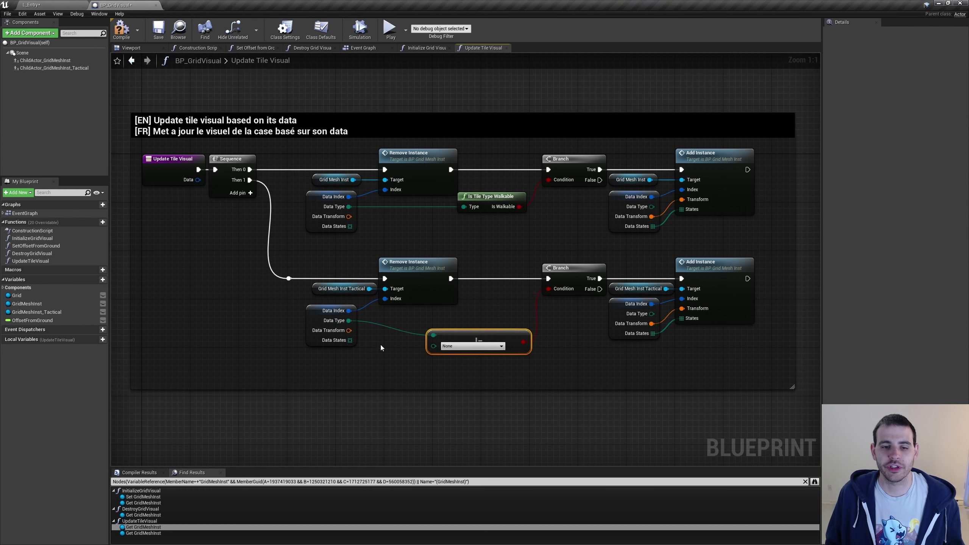
{"action": "key", "text": "q"}
{"action": "left_click", "coordinate": [251, 323]}
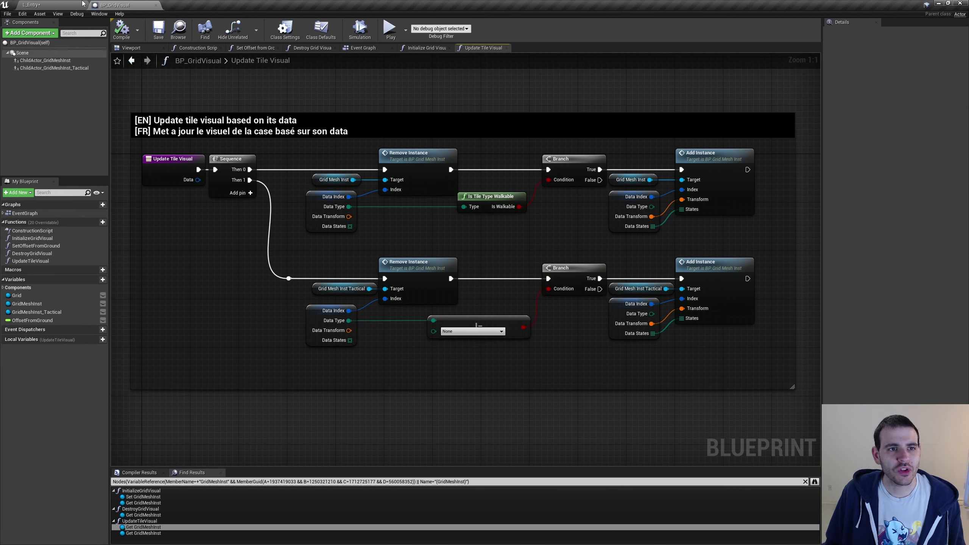
{"action": "left_click", "coordinate": [59, 3]}
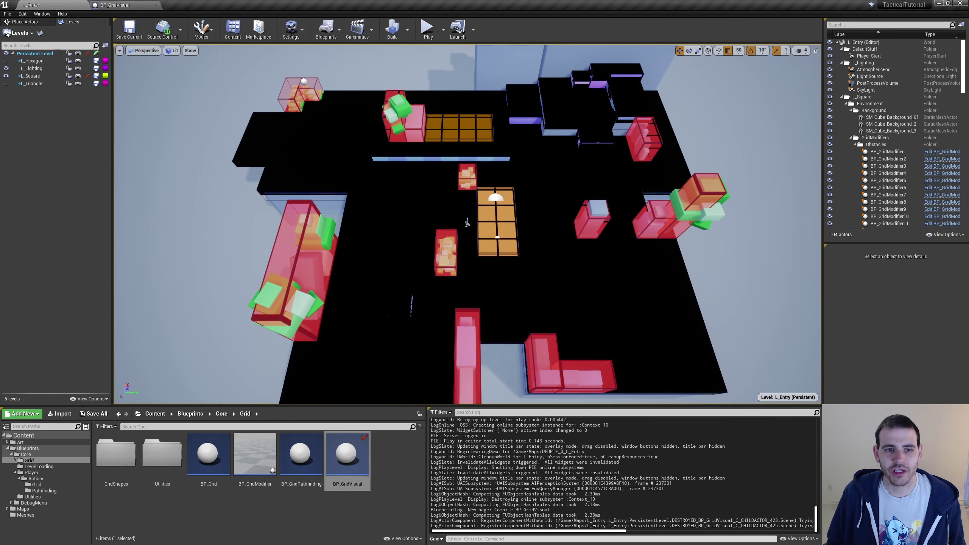
{"action": "left_click_drag", "start_coordinate": [467, 224], "coordinate": [454, 195], "text": "alt"}
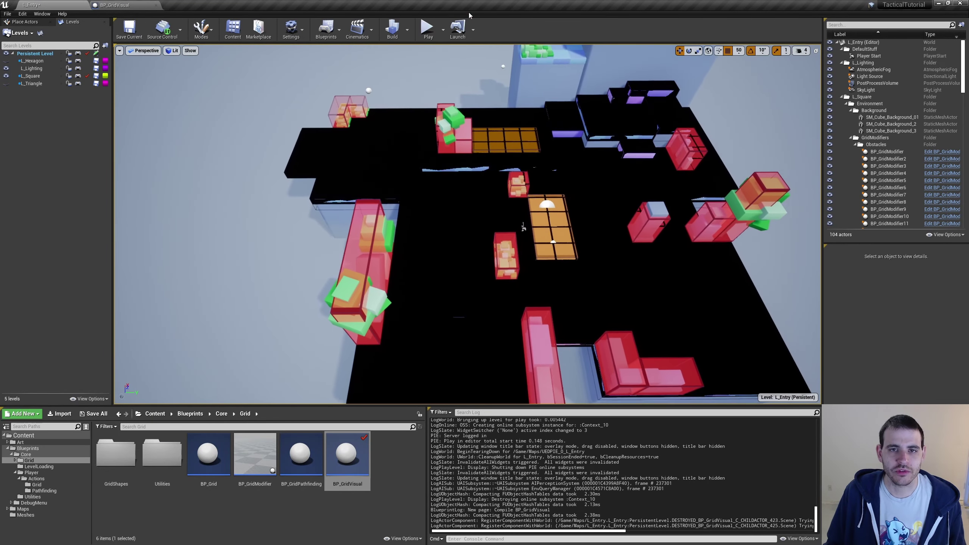
{"action": "left_click", "coordinate": [426, 29]}
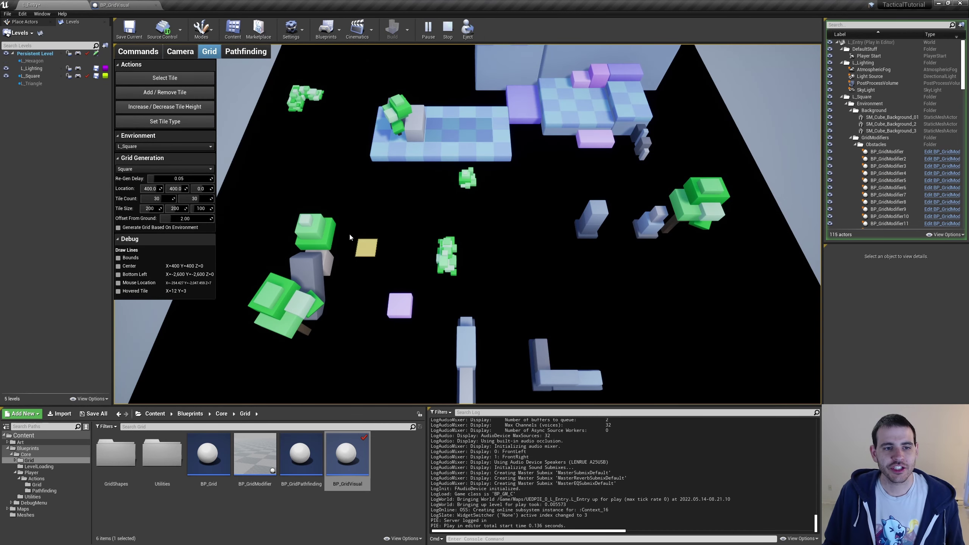
{"action": "left_click", "coordinate": [163, 228]}
{"action": "left_click", "coordinate": [136, 148]}
{"action": "left_click", "coordinate": [138, 153]}
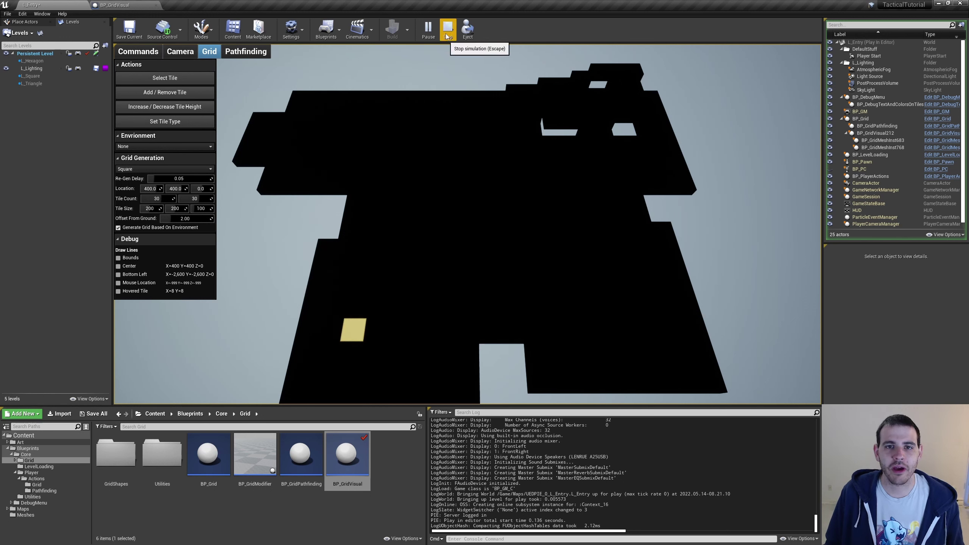
{"action": "left_click", "coordinate": [447, 35]}
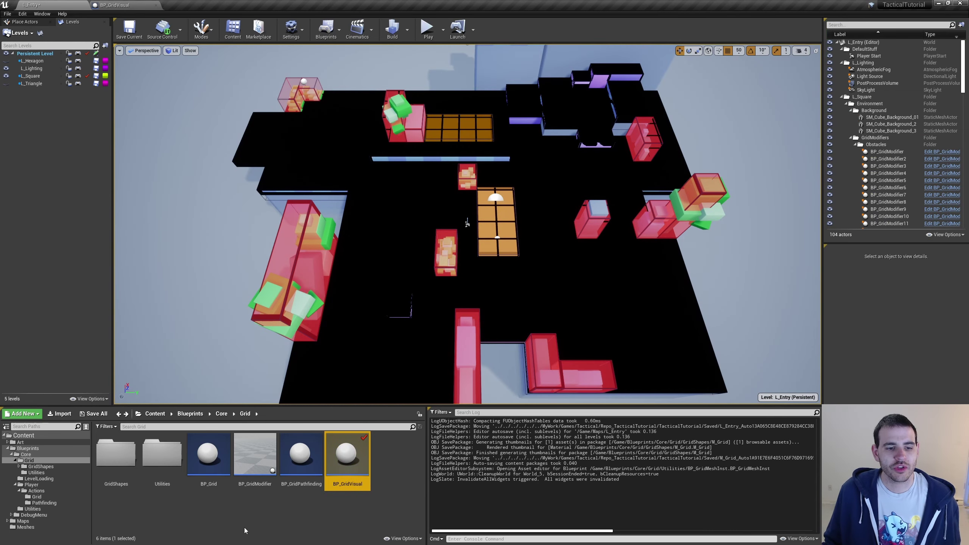
Open BP_GridMeshInst from Utilities and add a Tile Type input to Get Color from States
{"action": "double_click", "coordinate": [157, 485]}
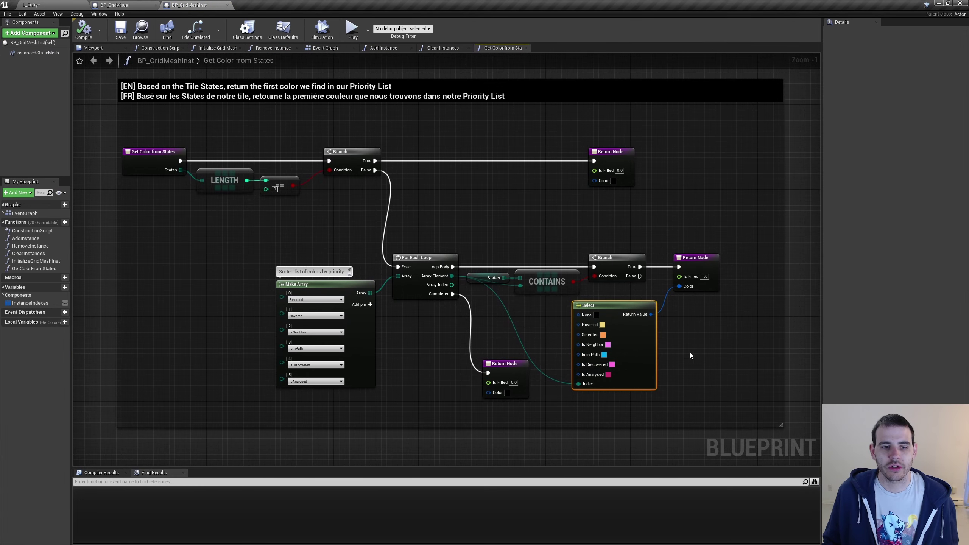
{"action": "mouse_move", "coordinate": [220, 230]}
{"action": "left_mouse_down"}
{"action": "mouse_move", "coordinate": [717, 399]}
{"action": "mouse_move", "coordinate": [238, 255]}
{"action": "left_mouse_up"}
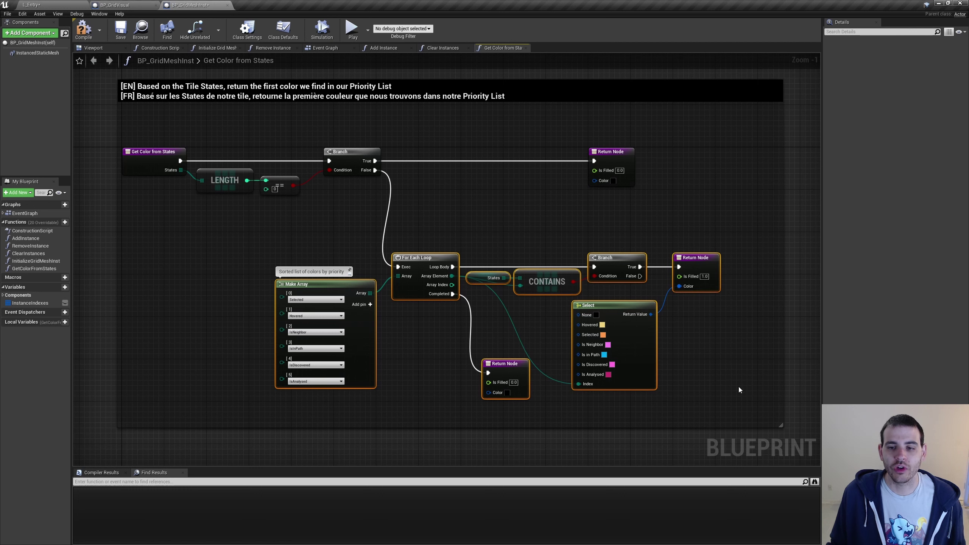
{"action": "left_click", "coordinate": [197, 262]}
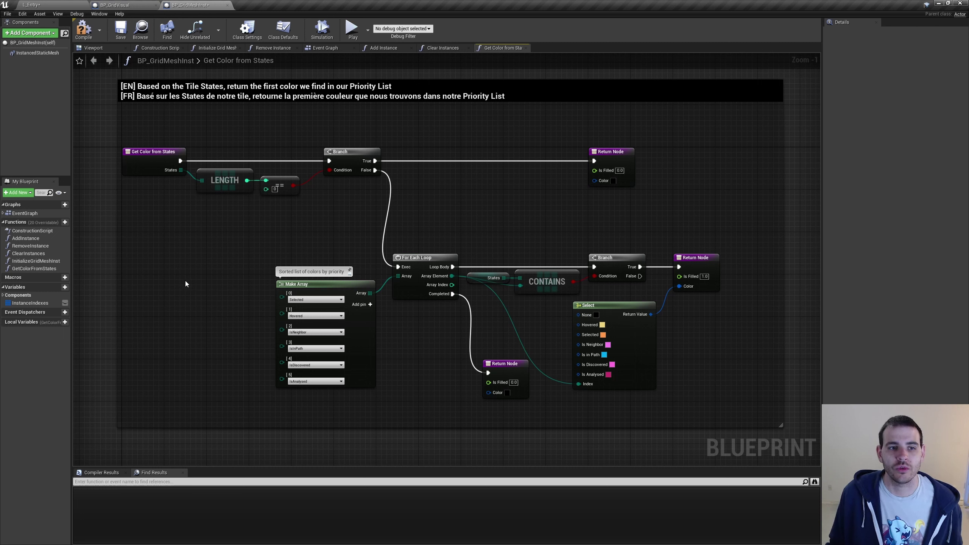
{"action": "left_click", "coordinate": [155, 159]}
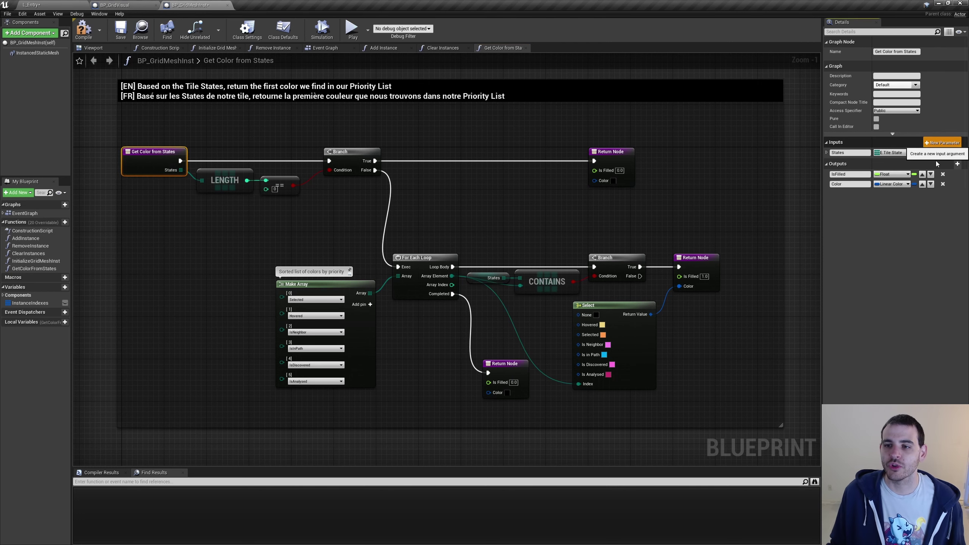
{"action": "left_click", "coordinate": [942, 142]}
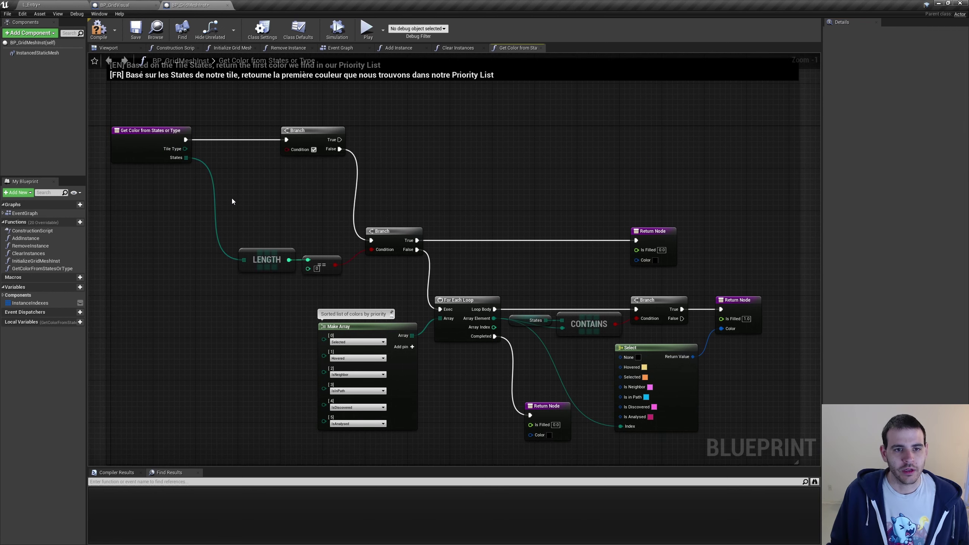
Arrange the new Branch and review actions for the Tile Type and States pins
{"action": "left_click_drag", "start_coordinate": [240, 201], "coordinate": [373, 125]}
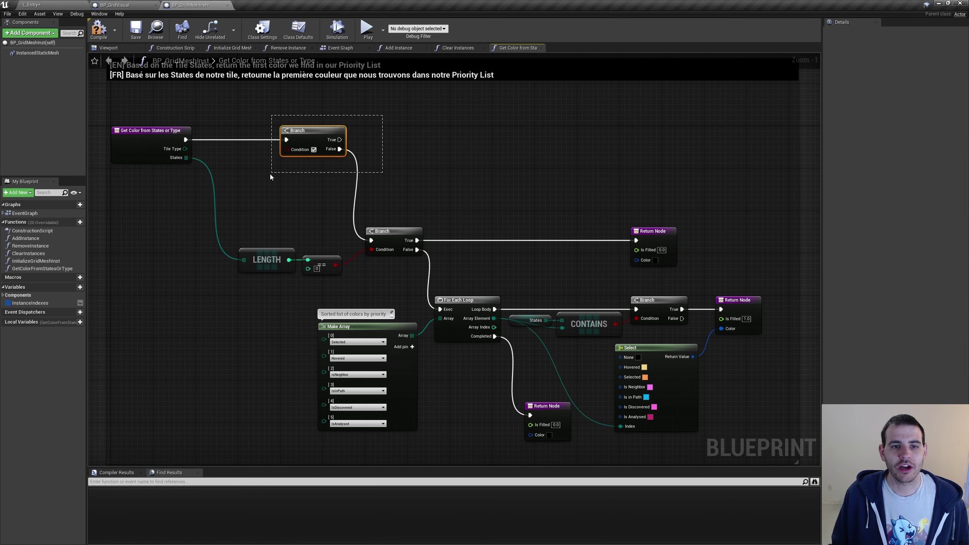
{"action": "left_click_drag", "start_coordinate": [268, 190], "coordinate": [655, 411]}
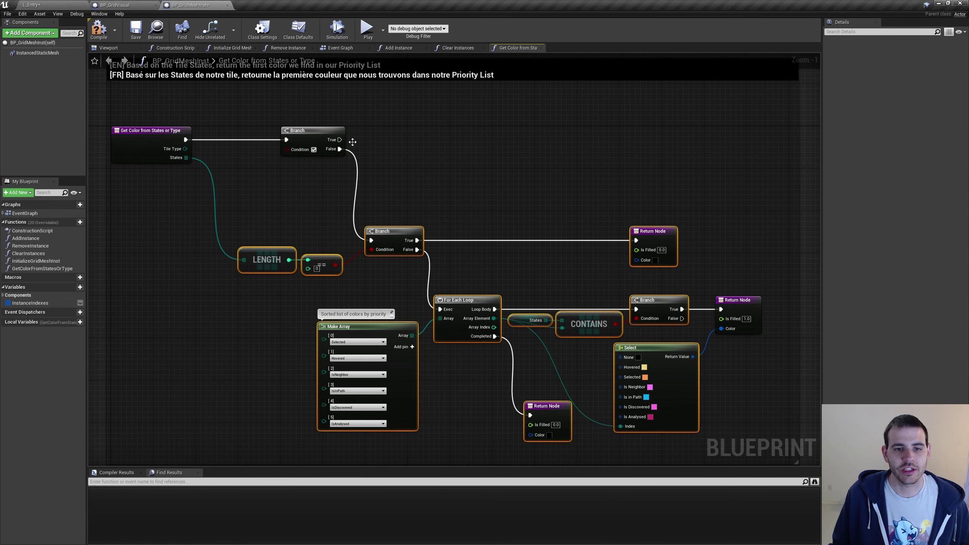
{"action": "left_click_drag", "start_coordinate": [397, 176], "coordinate": [261, 120]}
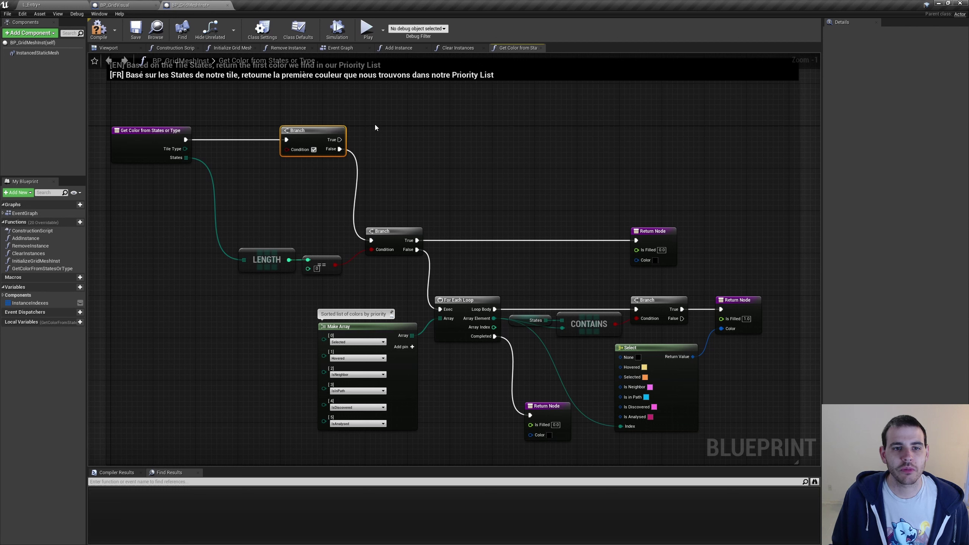
{"action": "left_click_drag", "start_coordinate": [185, 148], "coordinate": [251, 116]}
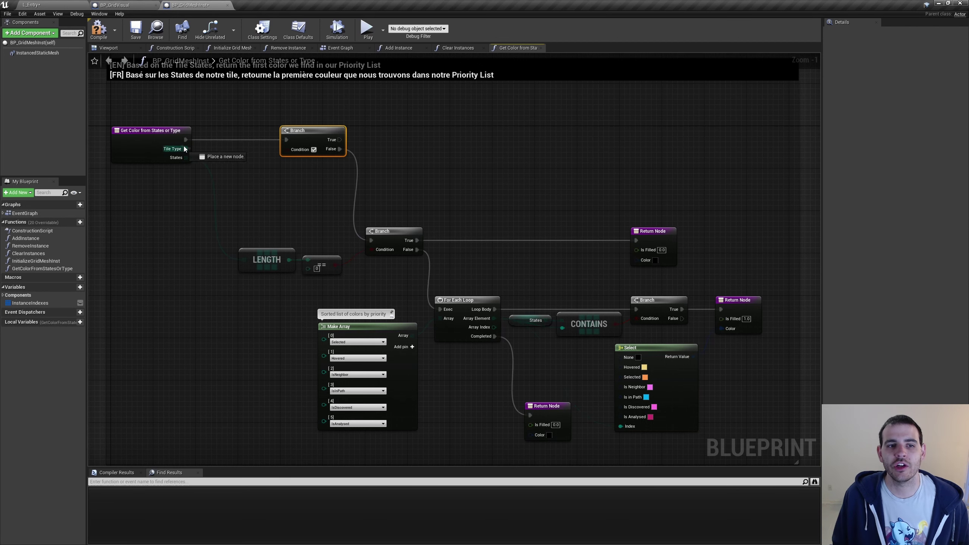
{"action": "left_click", "coordinate": [156, 179]}
{"action": "left_click_drag", "start_coordinate": [186, 157], "coordinate": [228, 173]}
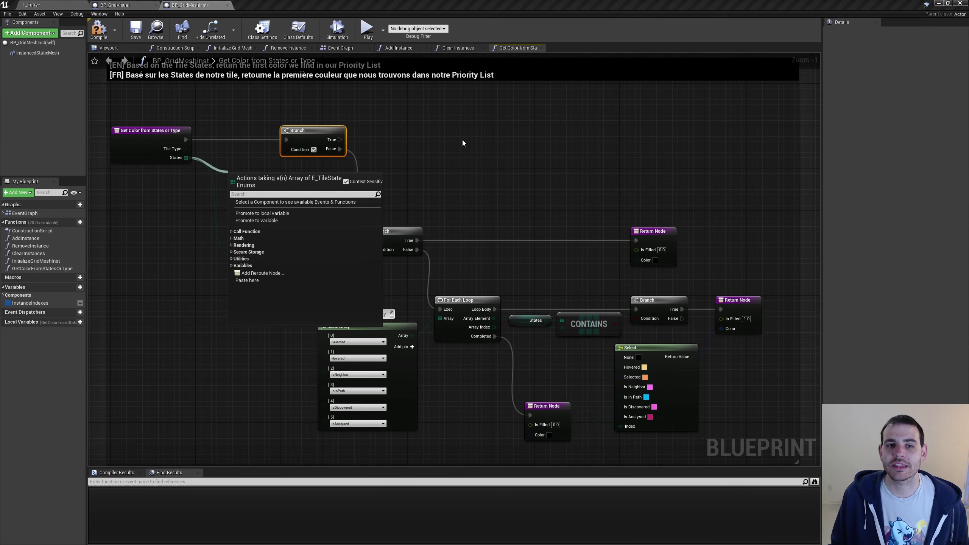
{"action": "left_click", "coordinate": [449, 138]}
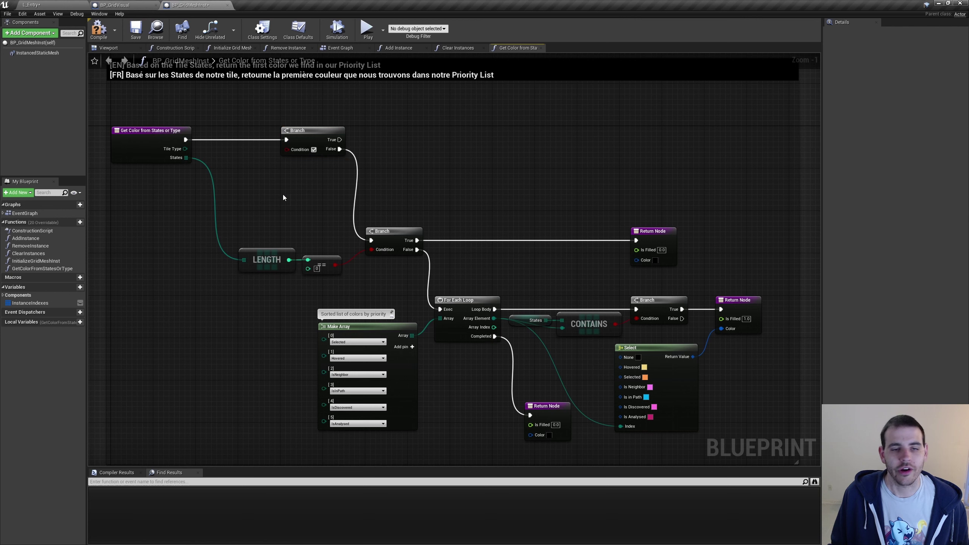
Promote the Branch Condition to an Is Color Based on Tile Type boolean, returning the Tile Type Select colour
{"action": "right_click", "coordinate": [288, 150]}
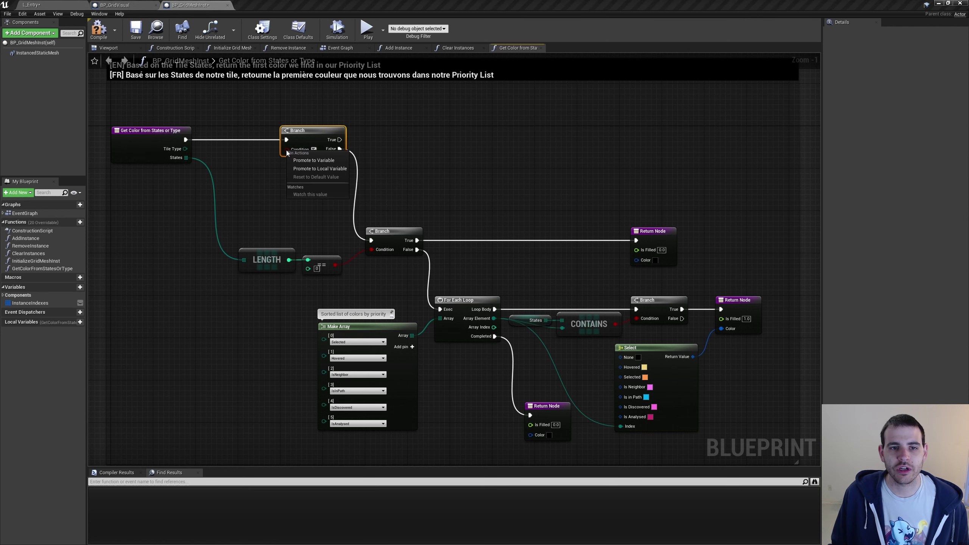
{"action": "left_click", "coordinate": [311, 161]}
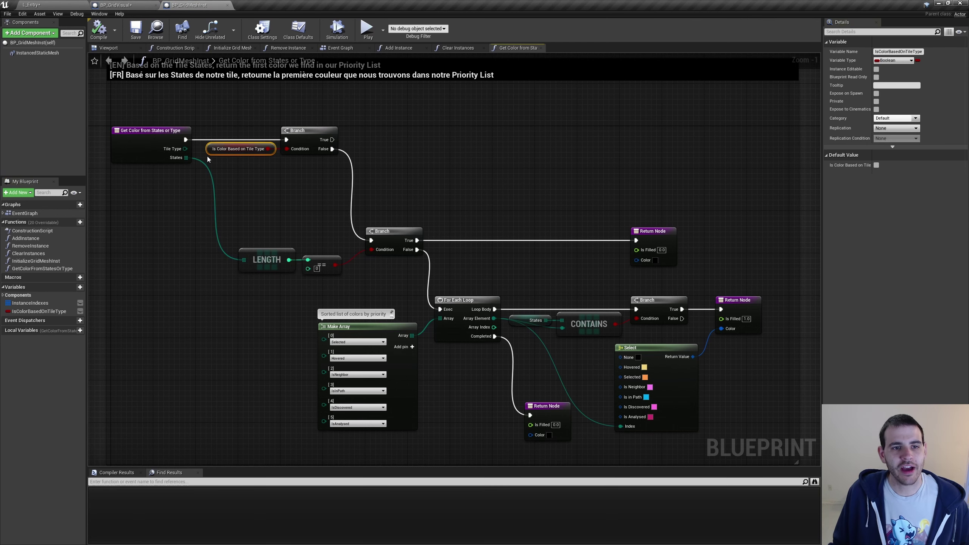
{"action": "left_click", "coordinate": [48, 313]}
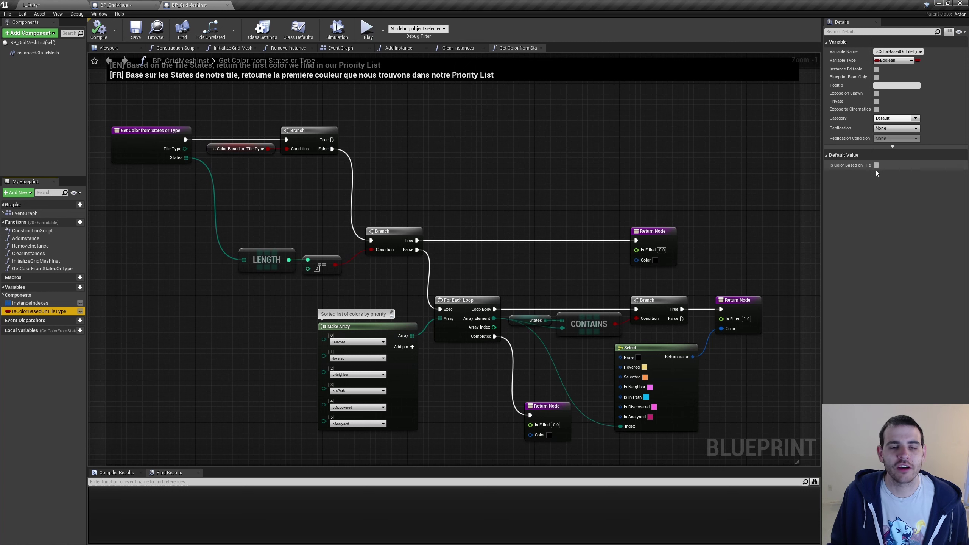
{"action": "left_click", "coordinate": [244, 148]}
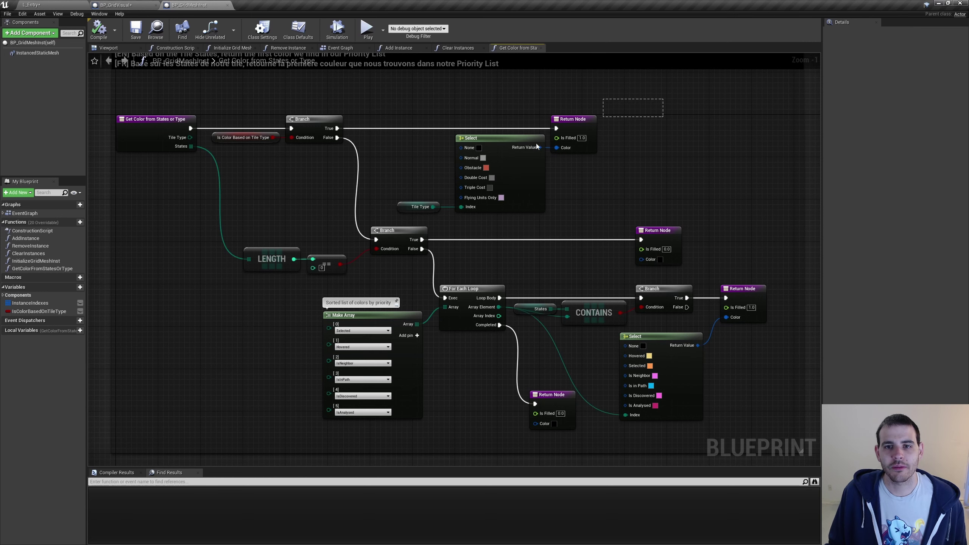
{"action": "left_click", "coordinate": [456, 208]}
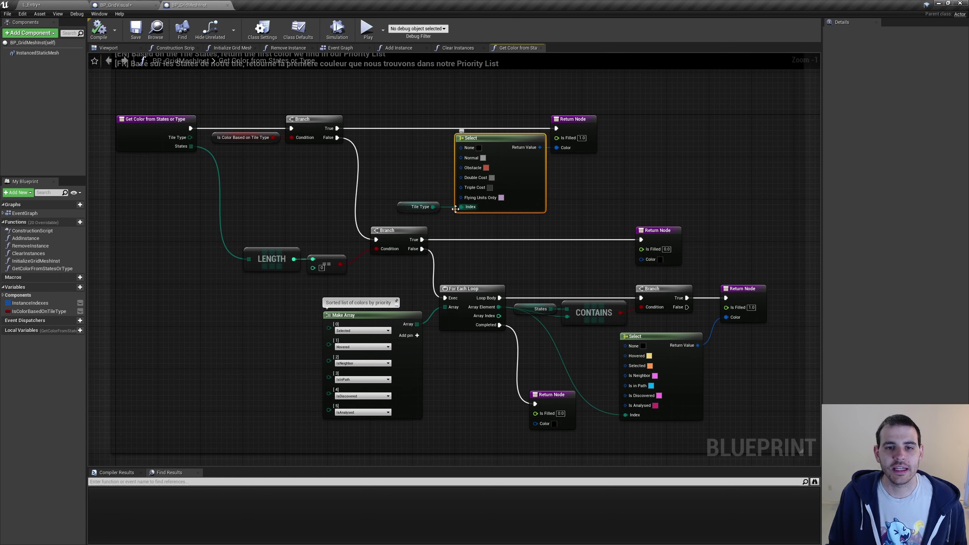
{"action": "left_click", "coordinate": [437, 206]}
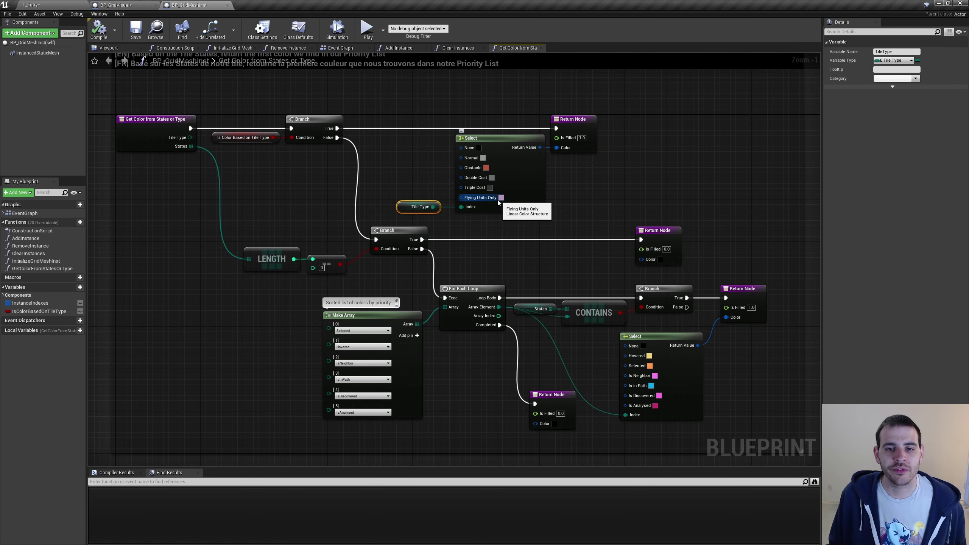
{"action": "left_click", "coordinate": [243, 137]}
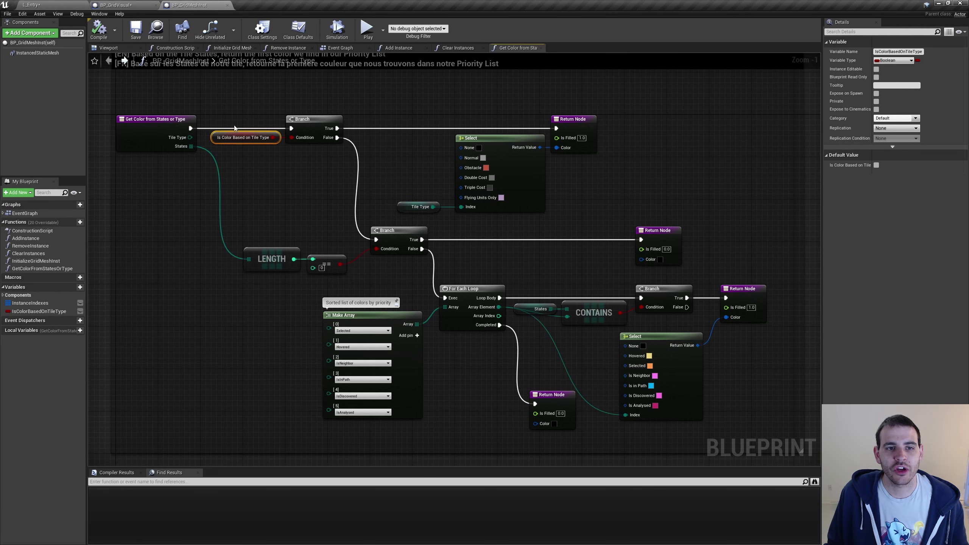
In Initialize Grid Mesh Inst, delete the Set Vector Parameter and colour nodes
{"action": "left_click", "coordinate": [37, 261]}
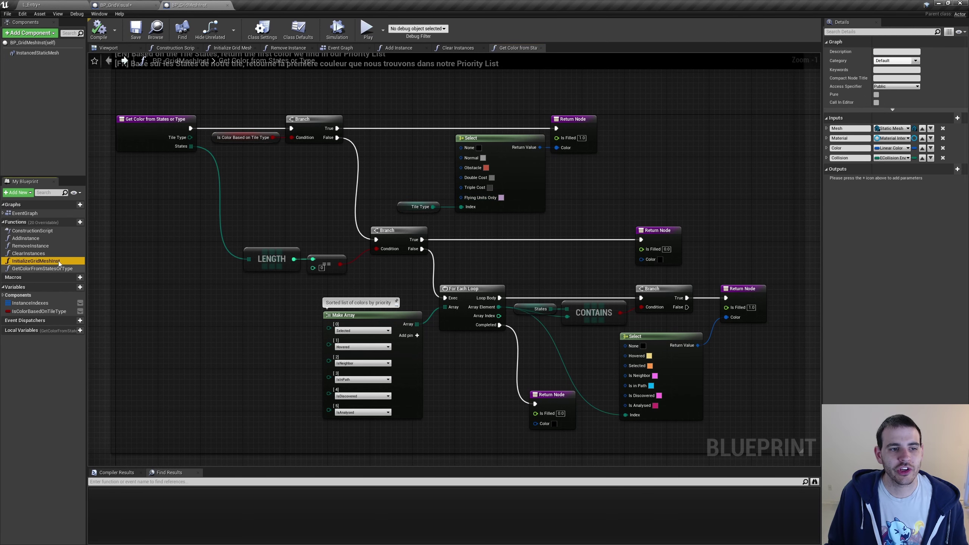
{"action": "double_click", "coordinate": [36, 262]}
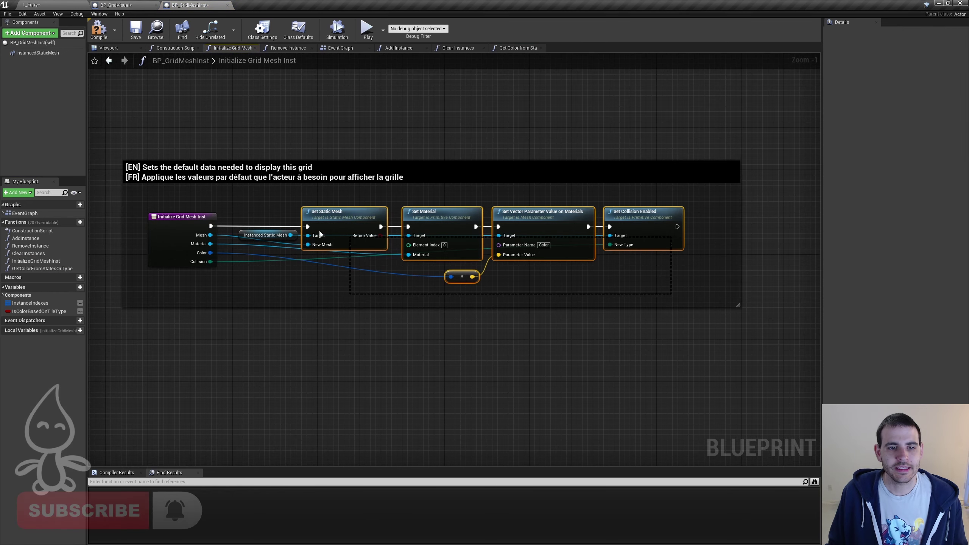
{"action": "left_click", "coordinate": [533, 255]}
{"action": "left_click", "coordinate": [462, 276], "text": "ctrl"}
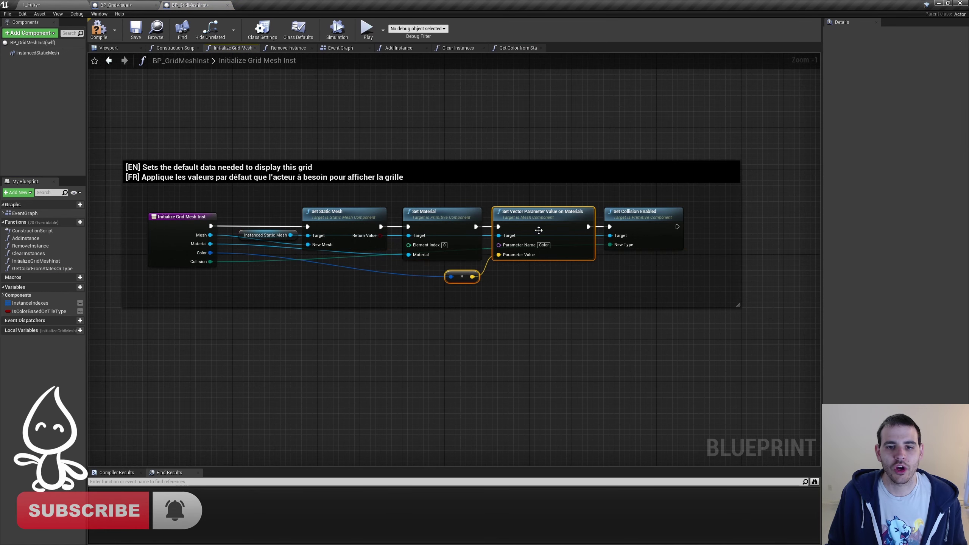
{"action": "left_click_drag", "start_coordinate": [463, 277], "coordinate": [463, 356]}
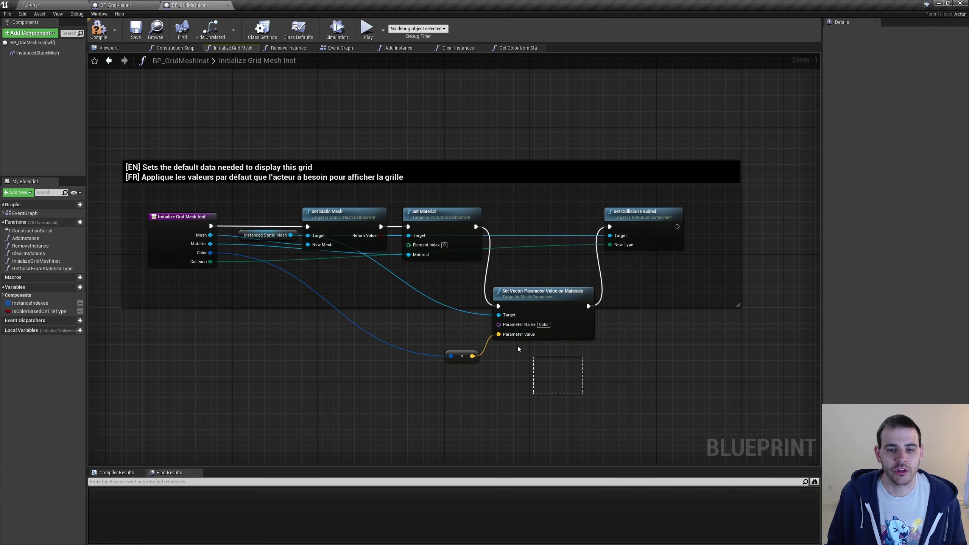
{"action": "key", "text": "Delete"}
Insert a SET Is Color Based on Tile Type node, fed by the new input, into the execution chain
{"action": "left_click", "coordinate": [181, 234]}
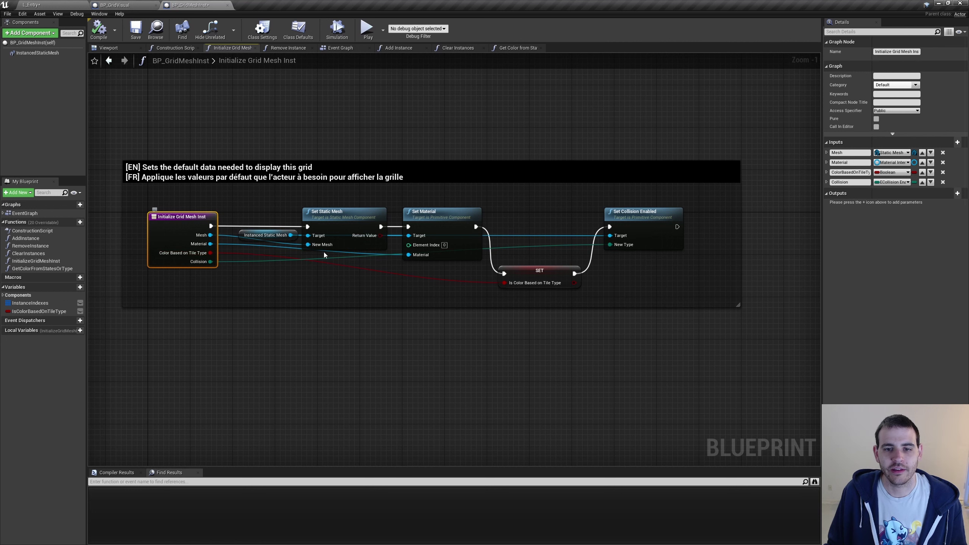
{"action": "left_click", "coordinate": [545, 287]}
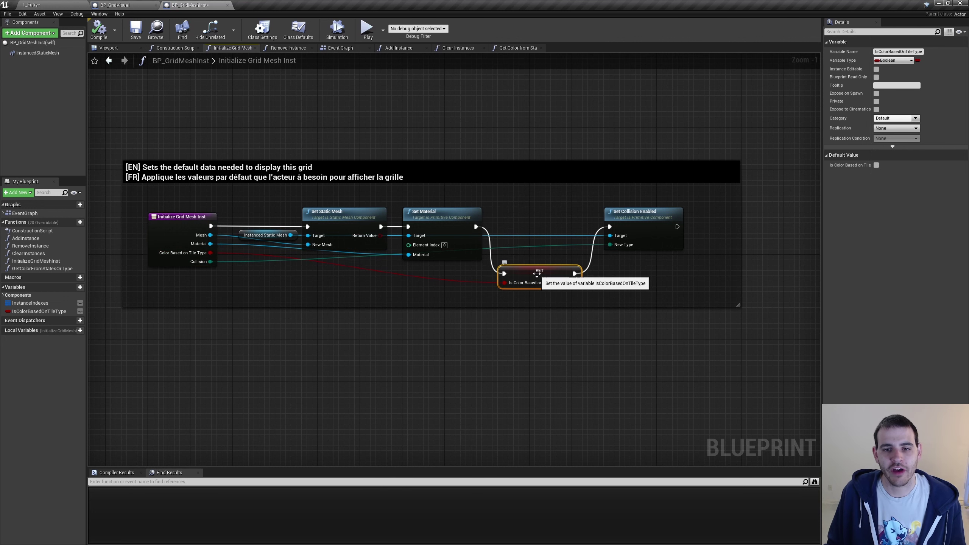
{"action": "mouse_move", "coordinate": [540, 272]}
{"action": "left_mouse_down"}
{"action": "mouse_move", "coordinate": [550, 203]}
{"action": "mouse_move", "coordinate": [550, 223]}
{"action": "left_mouse_up"}
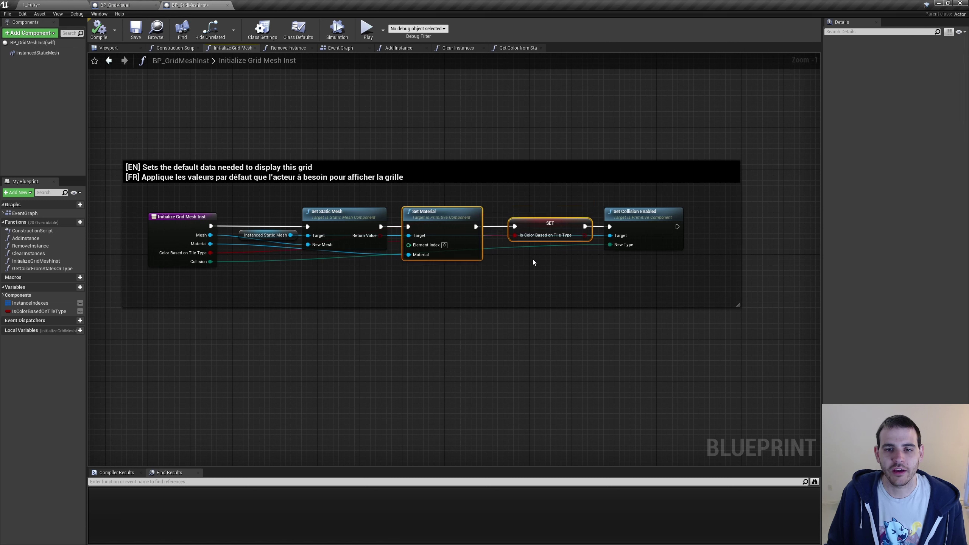
{"action": "left_click", "coordinate": [190, 274]}
{"action": "left_click", "coordinate": [189, 264]}
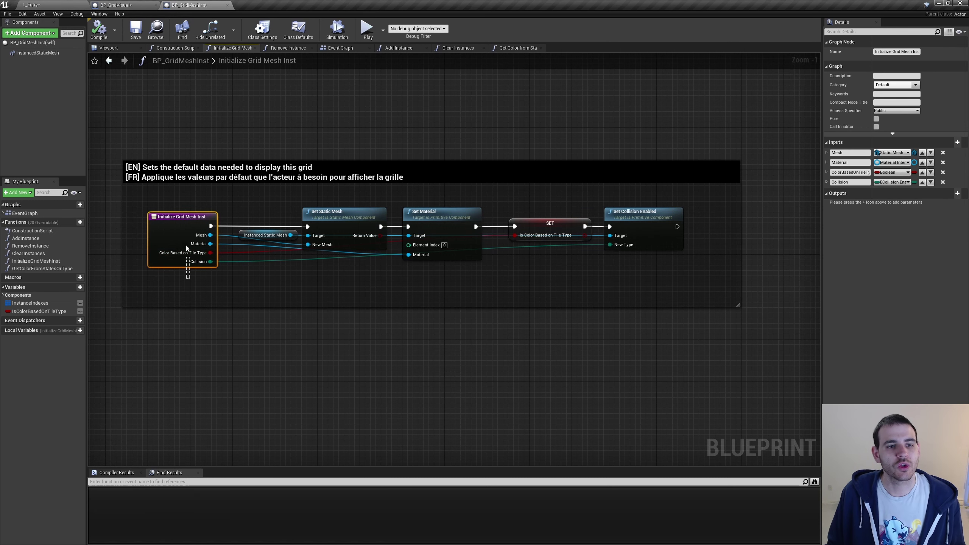
{"action": "left_click", "coordinate": [126, 5]}
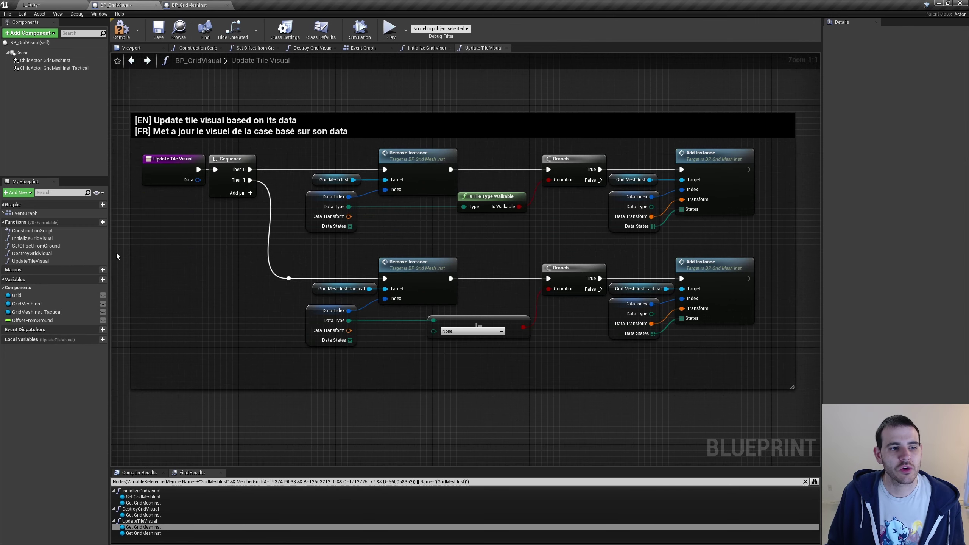
Tick Color Based on Tile Type on the tactical Initialize Grid Mesh Inst call
{"action": "left_click", "coordinate": [61, 238]}
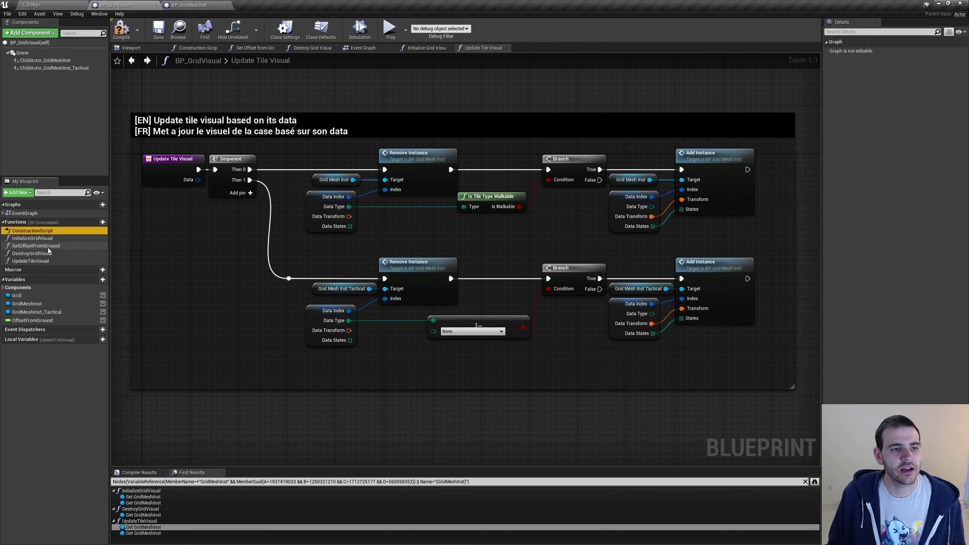
{"action": "double_click", "coordinate": [70, 239]}
{"action": "left_click", "coordinate": [656, 229]}
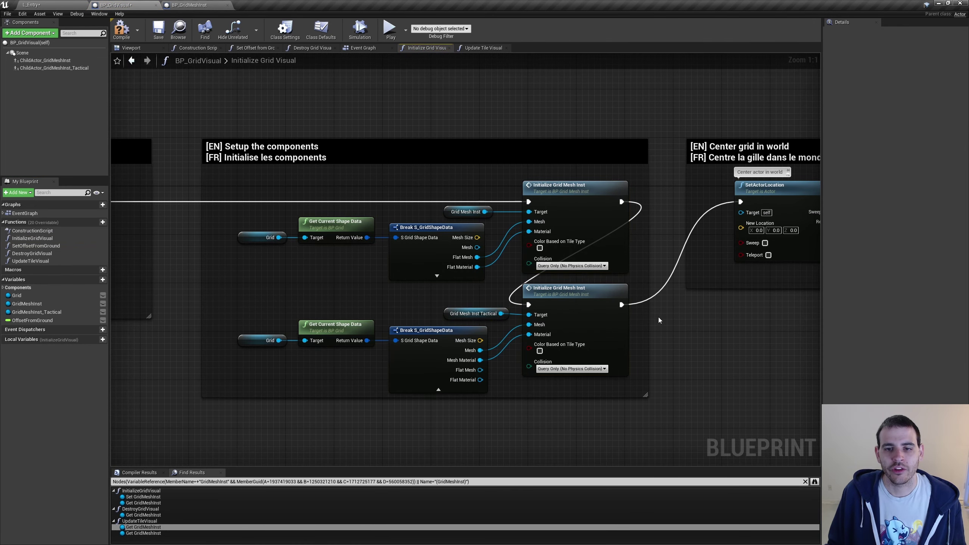
{"action": "left_click", "coordinate": [575, 225]}
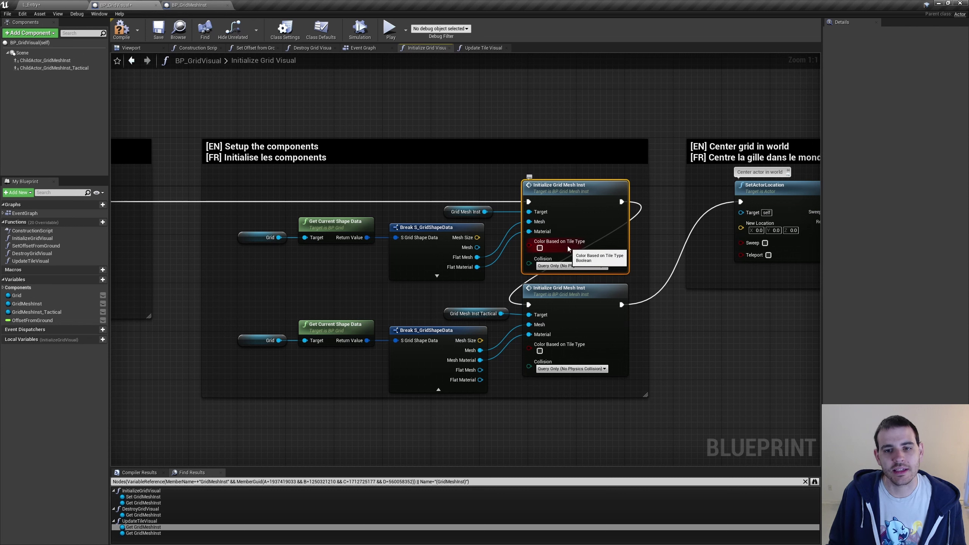
{"action": "left_click_drag", "start_coordinate": [672, 323], "coordinate": [569, 340]}
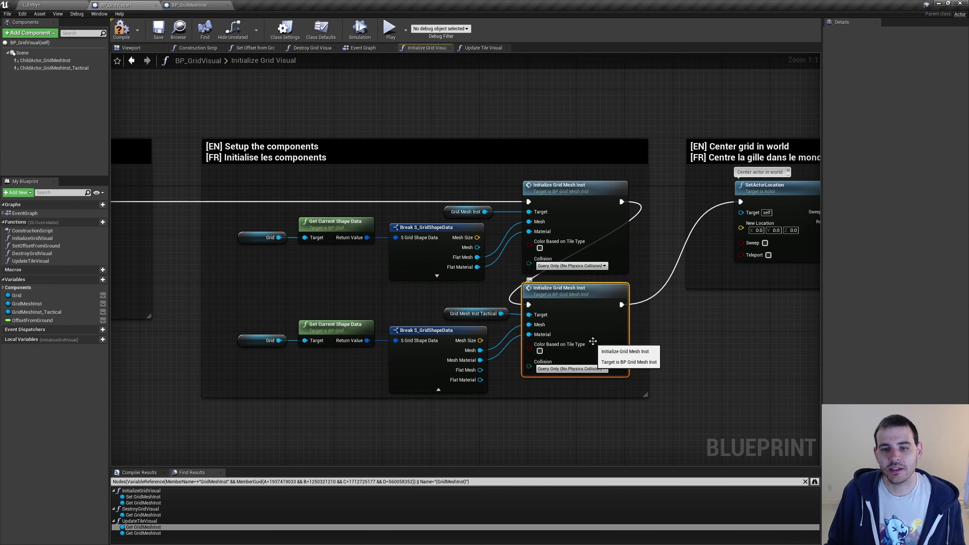
{"action": "left_click", "coordinate": [539, 351]}
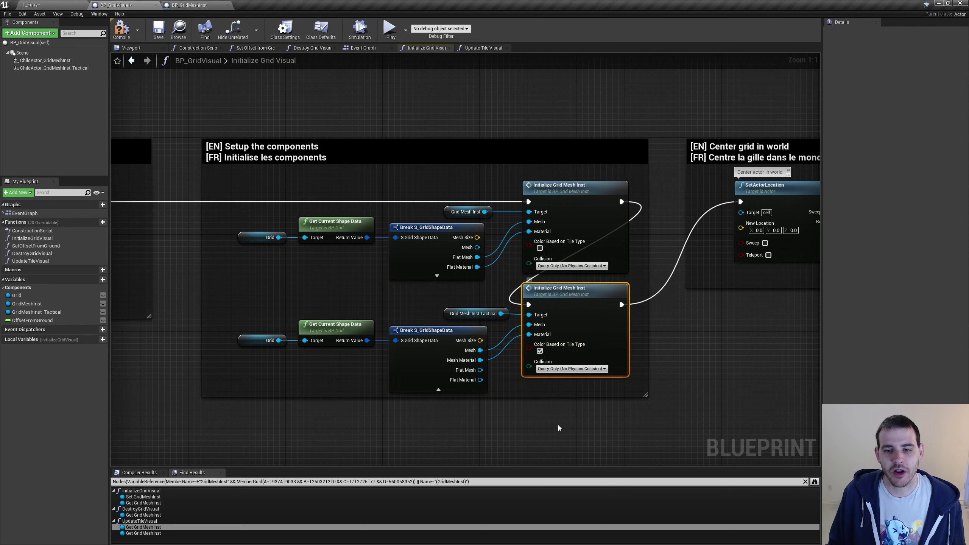
Compile and save BP_GridVisual
{"action": "left_click", "coordinate": [675, 362]}
{"action": "key", "text": "ctrl+s"}
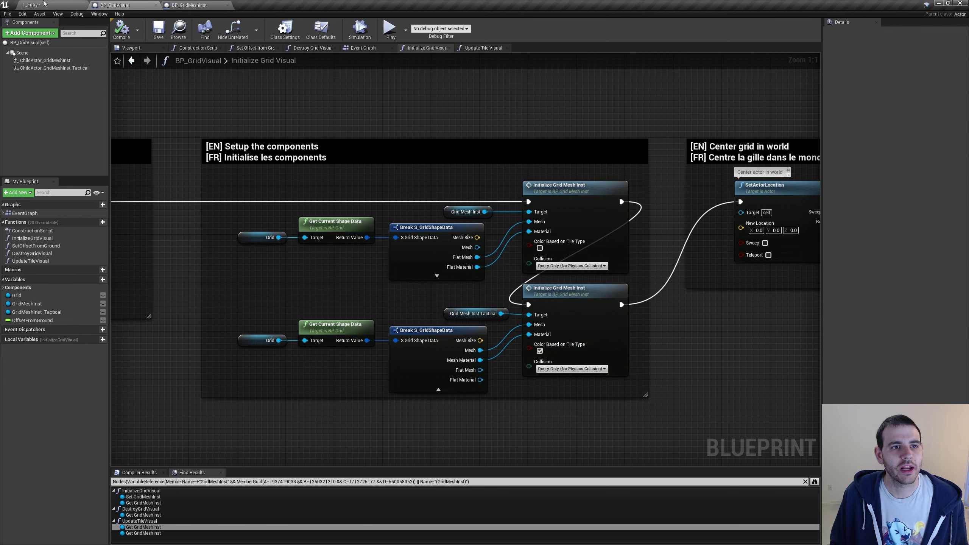
{"action": "left_click", "coordinate": [31, 5]}
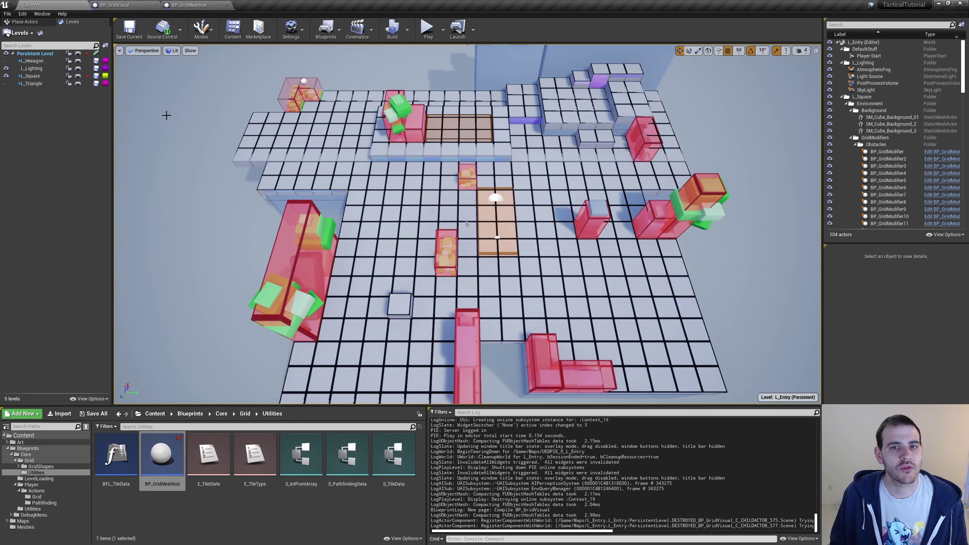
Play the level with Environment set to None to check the bare grid, then stop
{"action": "left_click", "coordinate": [427, 28]}
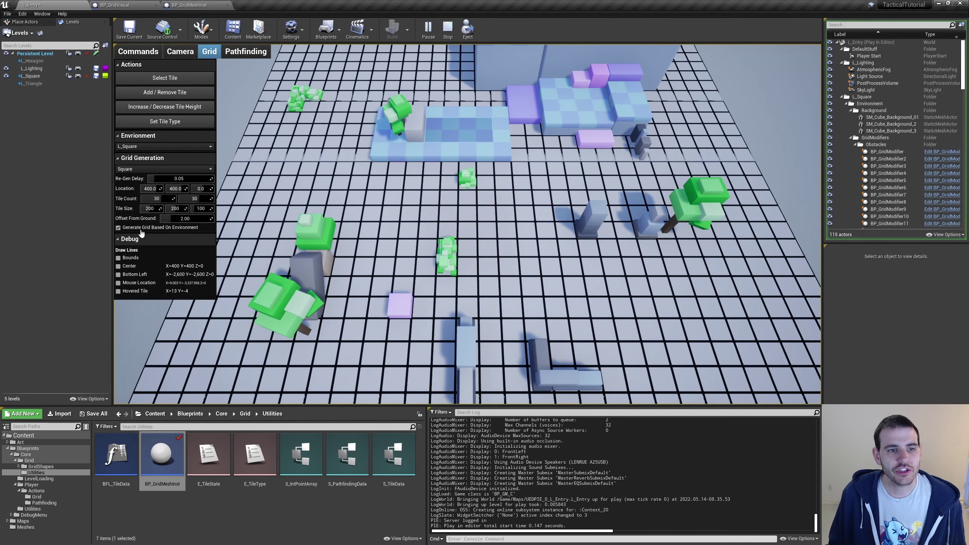
{"action": "left_click", "coordinate": [130, 147]}
{"action": "left_click", "coordinate": [130, 155]}
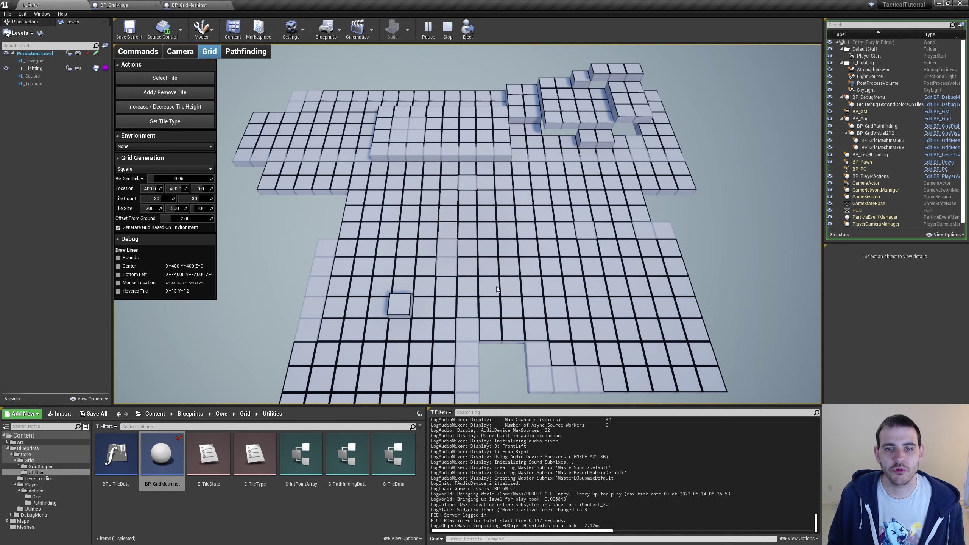
{"action": "left_click", "coordinate": [447, 29]}
Browse the GridShapes folder and select the M_Grid and M_Grid_Flat materials
{"action": "left_click", "coordinate": [69, 467]}
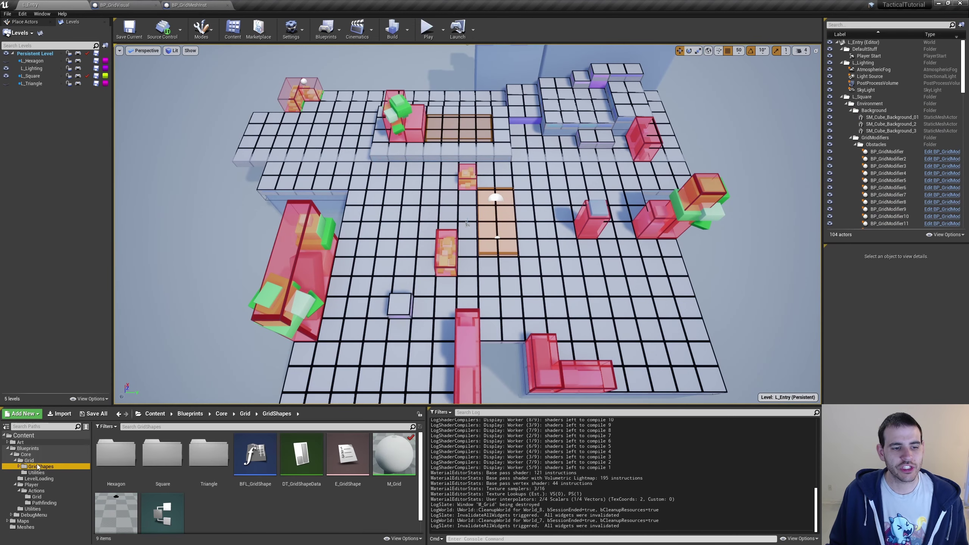
{"action": "left_click", "coordinate": [394, 458]}
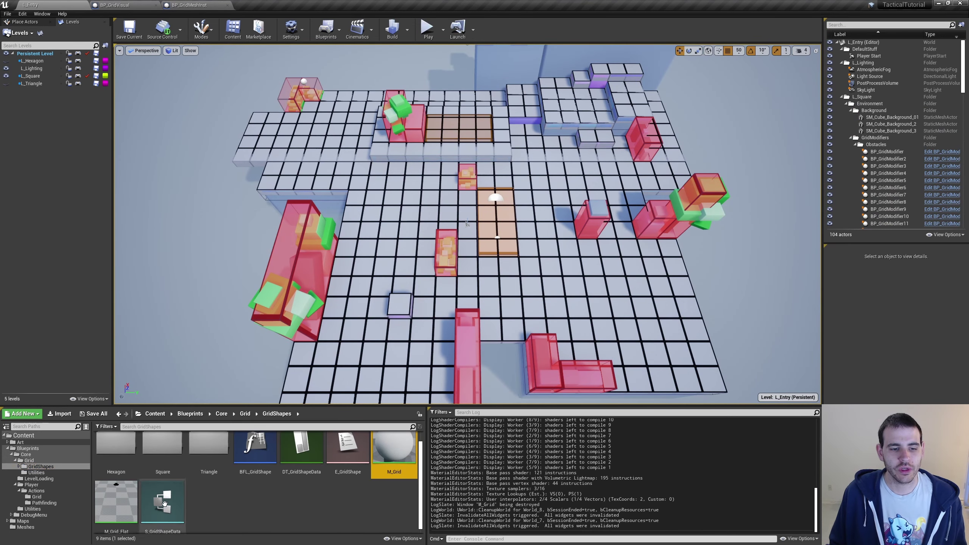
{"action": "left_click", "coordinate": [116, 513]}
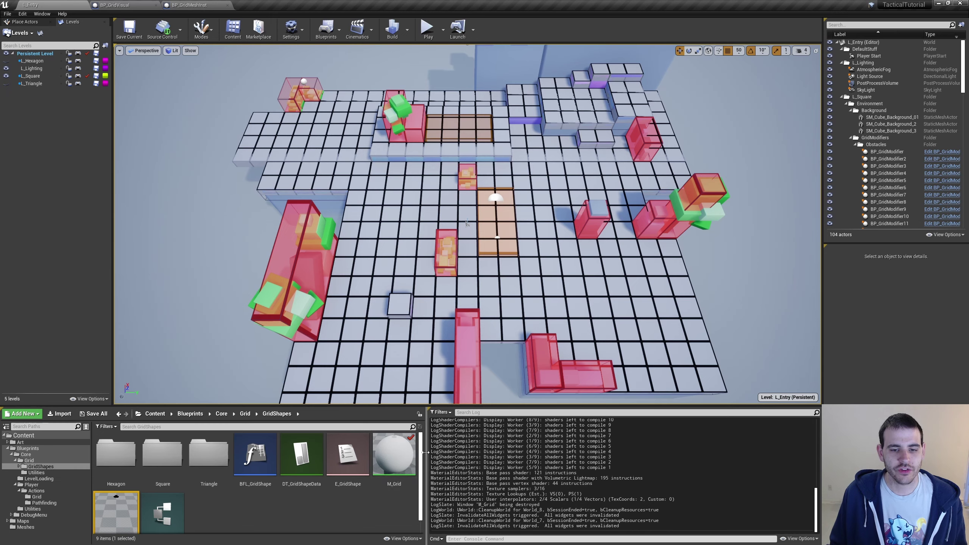
Select the PerInstanceCustomData, VertexInterpolator and MakeFloat3 colour nodes in M_Grid_Flat
{"action": "left_click_drag", "start_coordinate": [424, 477], "coordinate": [496, 477]}
{"action": "left_click", "coordinate": [416, 458]}
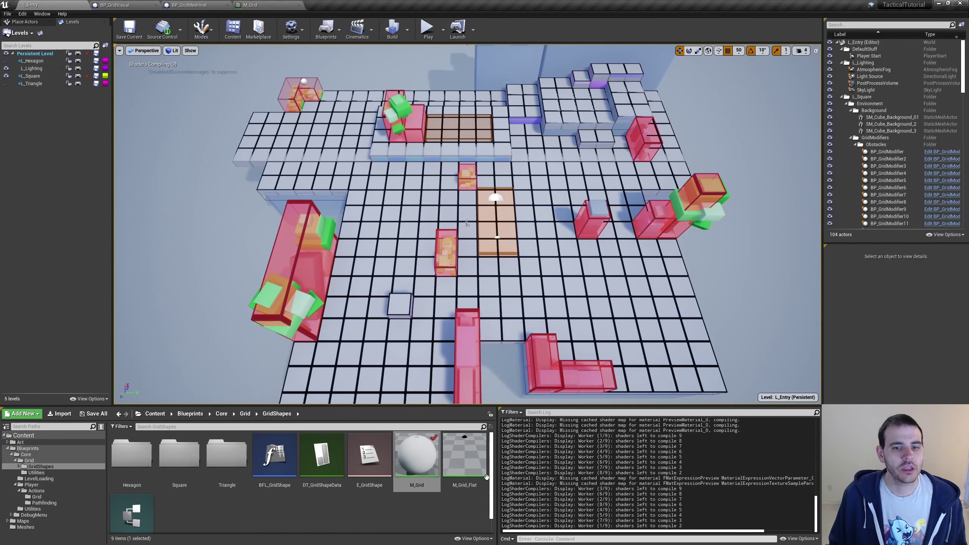
{"action": "double_click", "coordinate": [483, 485]}
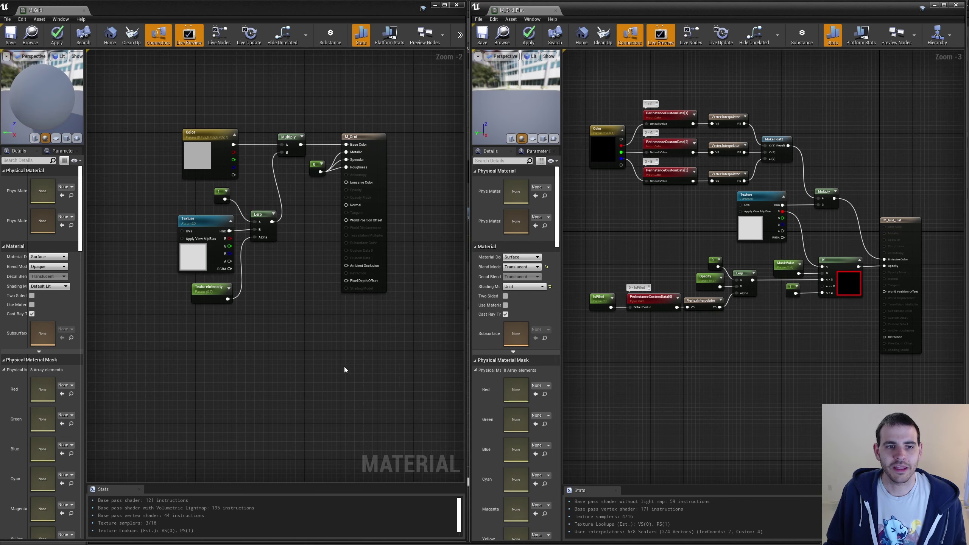
{"action": "left_click_drag", "start_coordinate": [808, 99], "coordinate": [616, 149]}
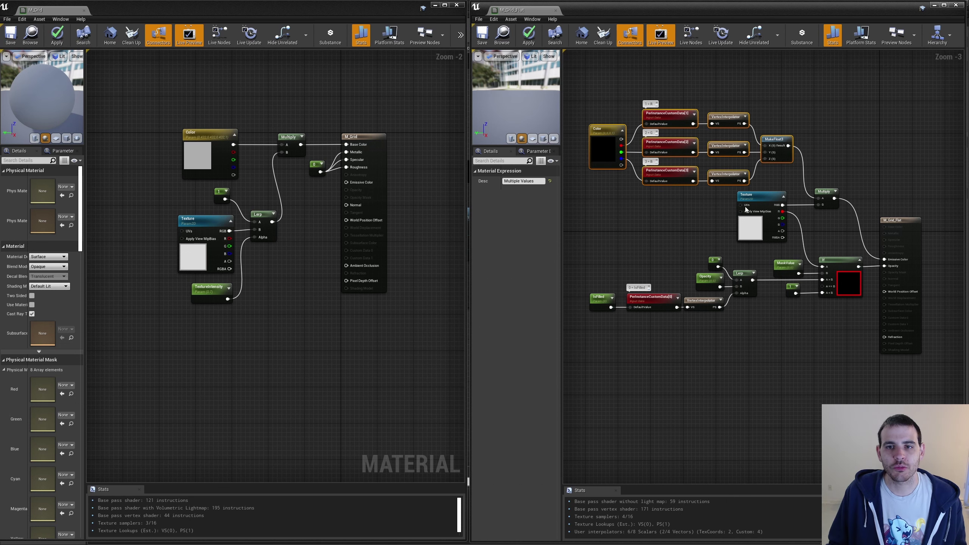
{"action": "left_click", "coordinate": [186, 133]}
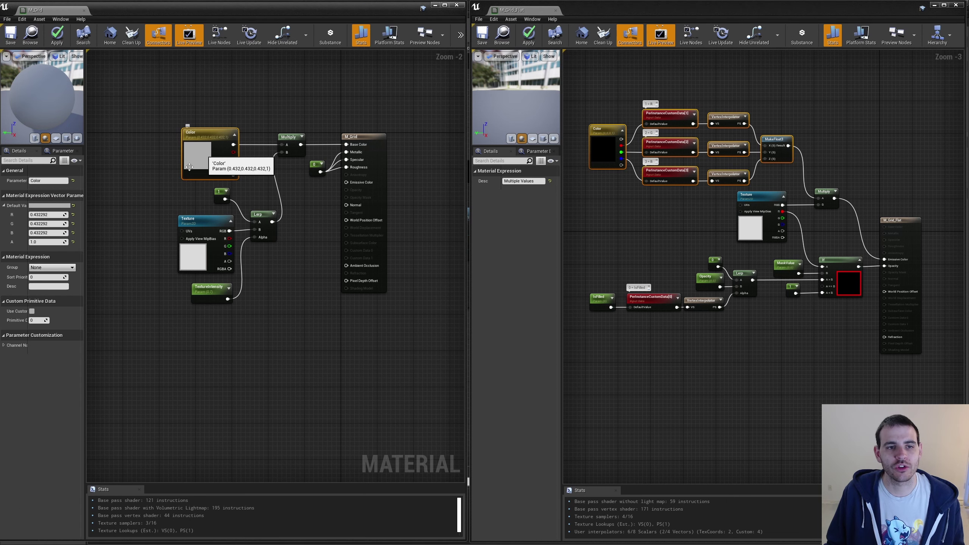
{"action": "left_click_drag", "start_coordinate": [764, 97], "coordinate": [614, 179]}
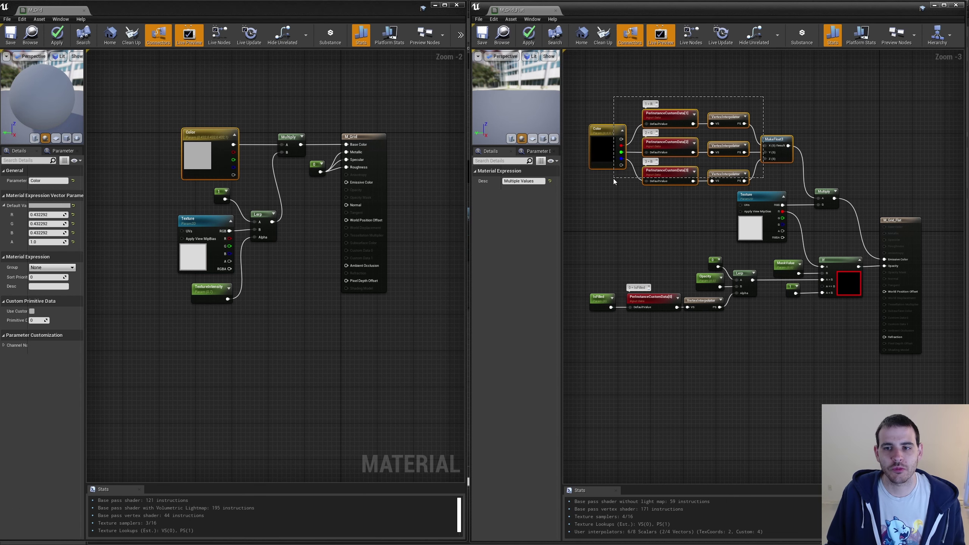
{"action": "left_click_drag", "start_coordinate": [789, 99], "coordinate": [578, 179]}
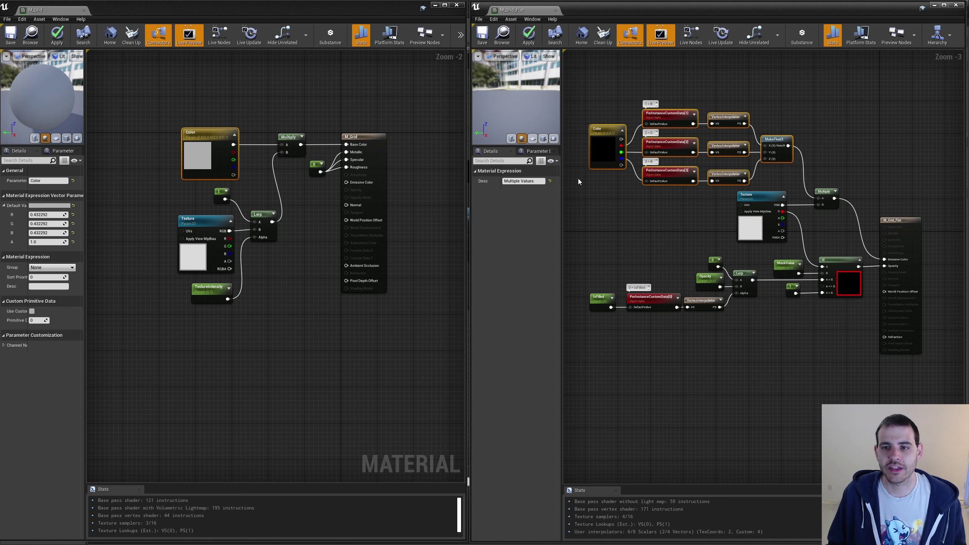
Paste the nodes into M_Grid, wire MakeFloat3 into Multiply A, and delete the duplicate Color node
{"action": "mouse_move", "coordinate": [232, 85]}
{"action": "right_mouse_down"}
{"action": "mouse_move", "coordinate": [337, 176]}
{"action": "mouse_move", "coordinate": [330, 133]}
{"action": "right_mouse_up"}
{"action": "key", "text": "ctrl+v"}
{"action": "left_click_drag", "start_coordinate": [334, 123], "coordinate": [360, 219]}
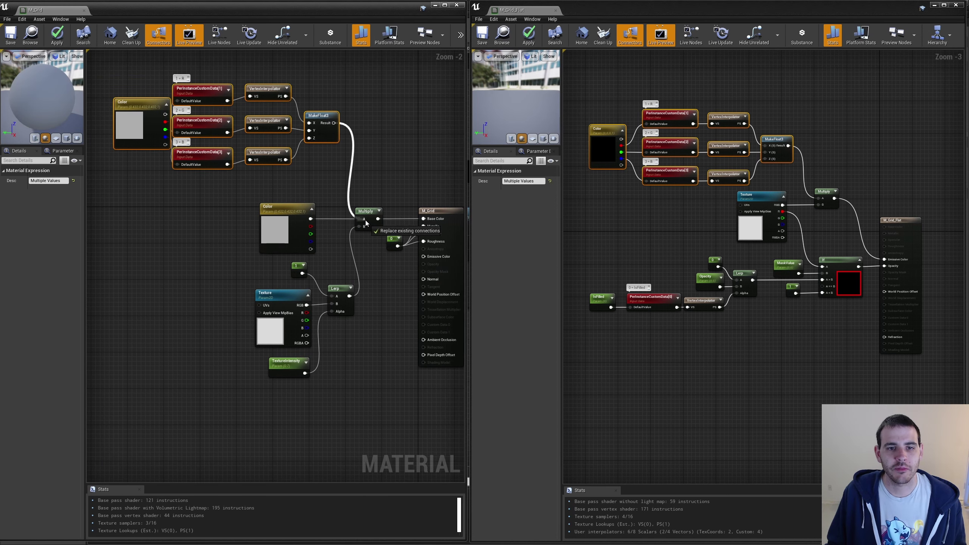
{"action": "left_click_drag", "start_coordinate": [284, 227], "coordinate": [233, 204]}
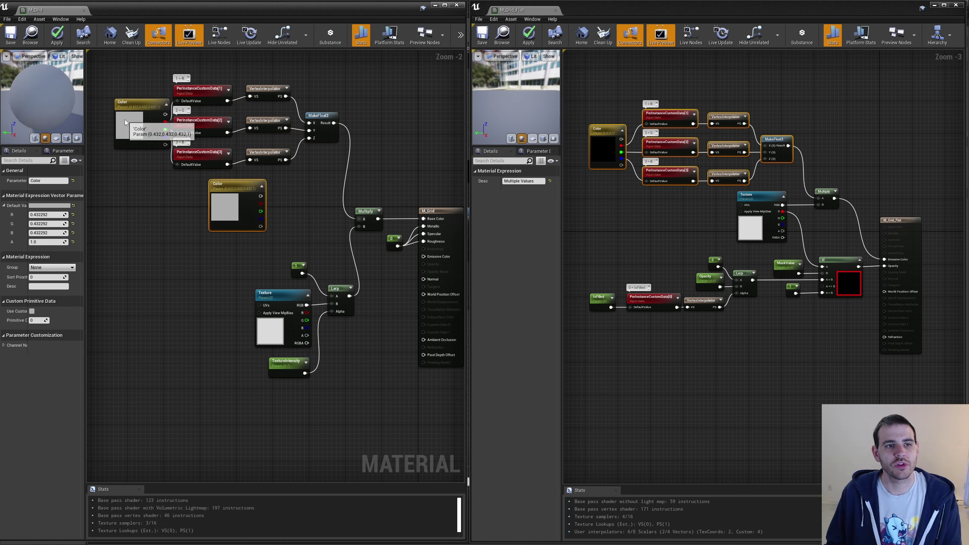
{"action": "left_click_drag", "start_coordinate": [162, 181], "coordinate": [294, 211]}
{"action": "key", "text": "Delete"}
{"action": "left_click_drag", "start_coordinate": [126, 138], "coordinate": [107, 133]}
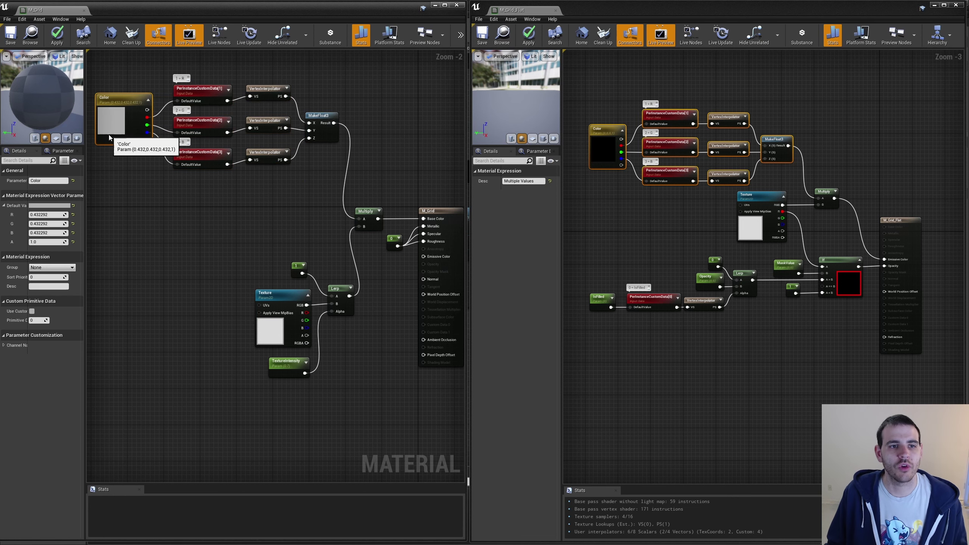
{"action": "left_click_drag", "start_coordinate": [319, 171], "coordinate": [123, 92]}
{"action": "left_click_drag", "start_coordinate": [213, 121], "coordinate": [219, 185]}
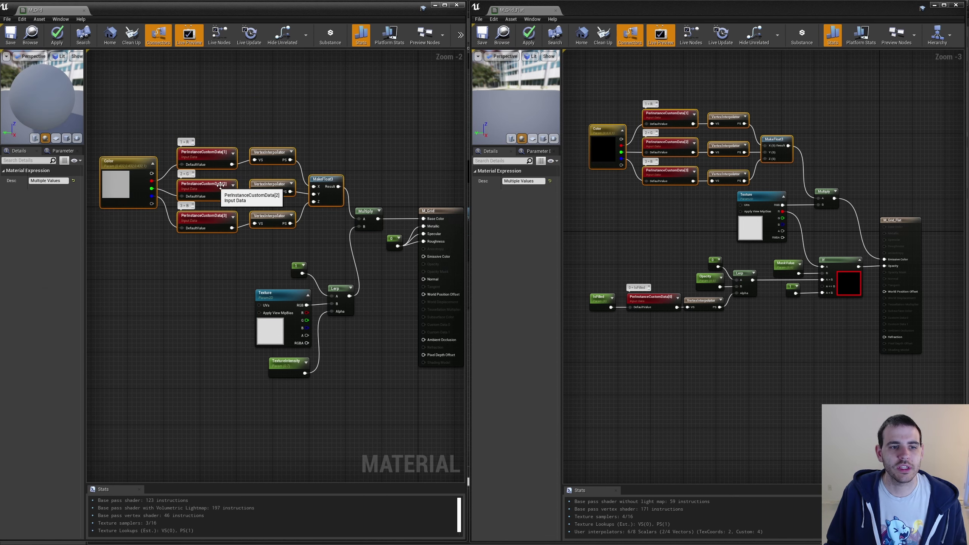
{"action": "left_click", "coordinate": [160, 115]}
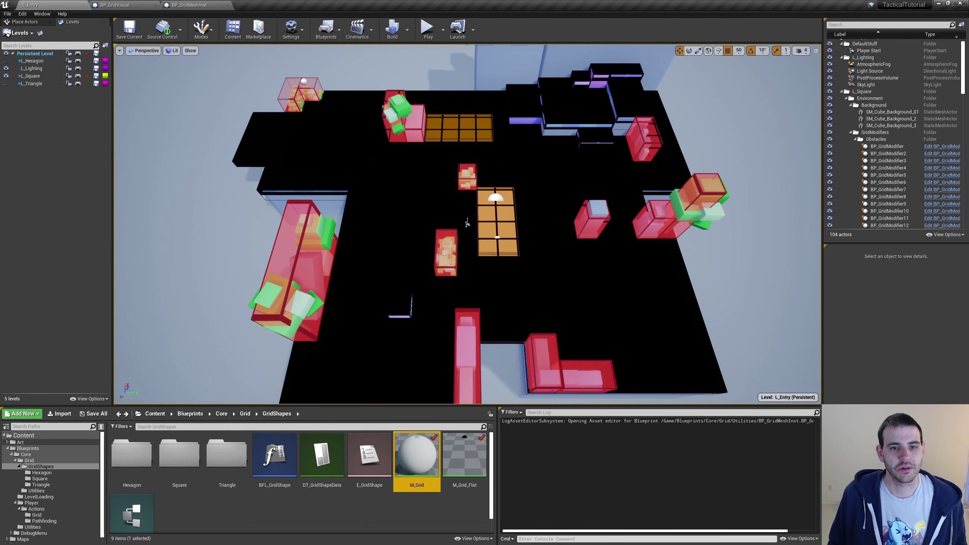
Open the Get Color from States or Type function in BP_GridMeshInst
{"action": "left_click", "coordinate": [467, 223]}
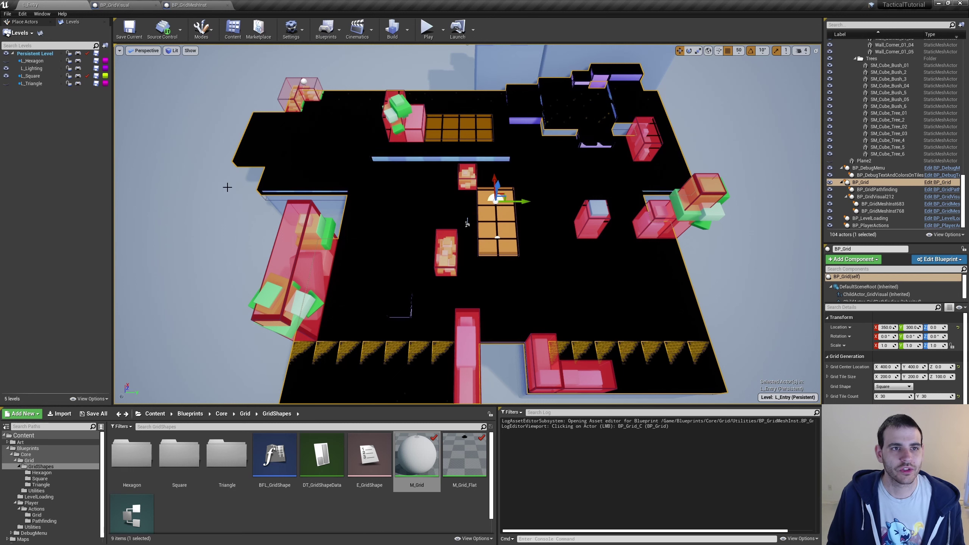
{"action": "left_click", "coordinate": [191, 5]}
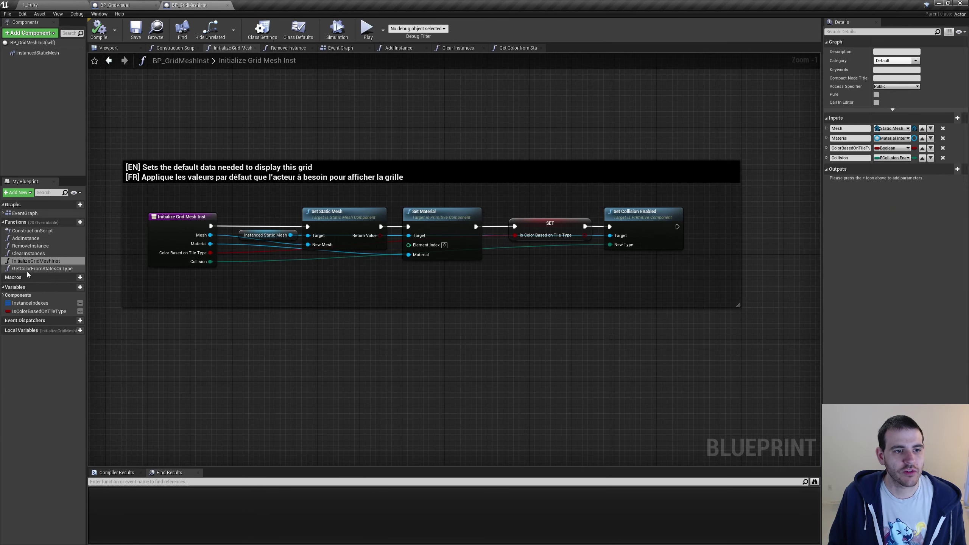
{"action": "double_click", "coordinate": [42, 268]}
{"action": "left_click_drag", "start_coordinate": [389, 174], "coordinate": [438, 214]}
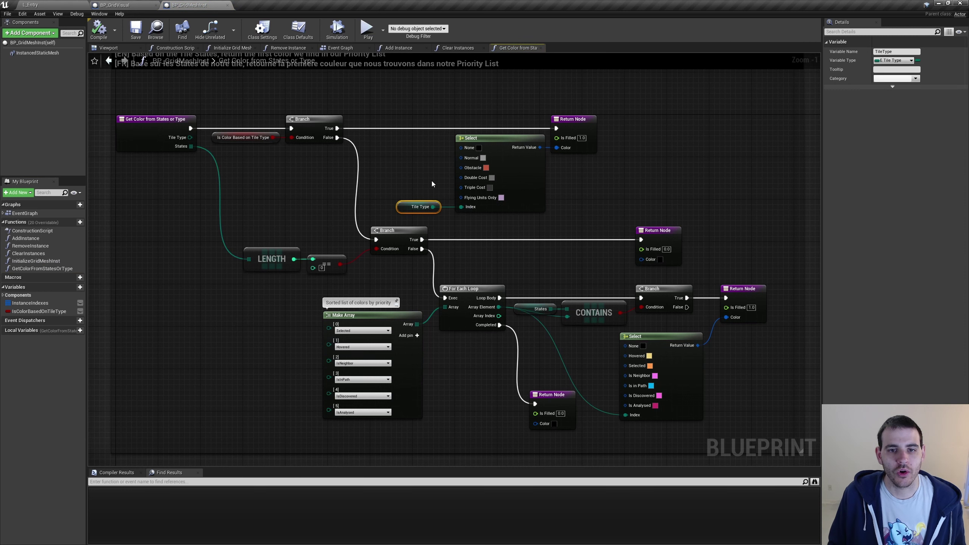
{"action": "left_click_drag", "start_coordinate": [441, 177], "coordinate": [360, 206]}
Find references to the function's entry node and jump to its call in Add Instance
{"action": "left_click", "coordinate": [191, 119]}
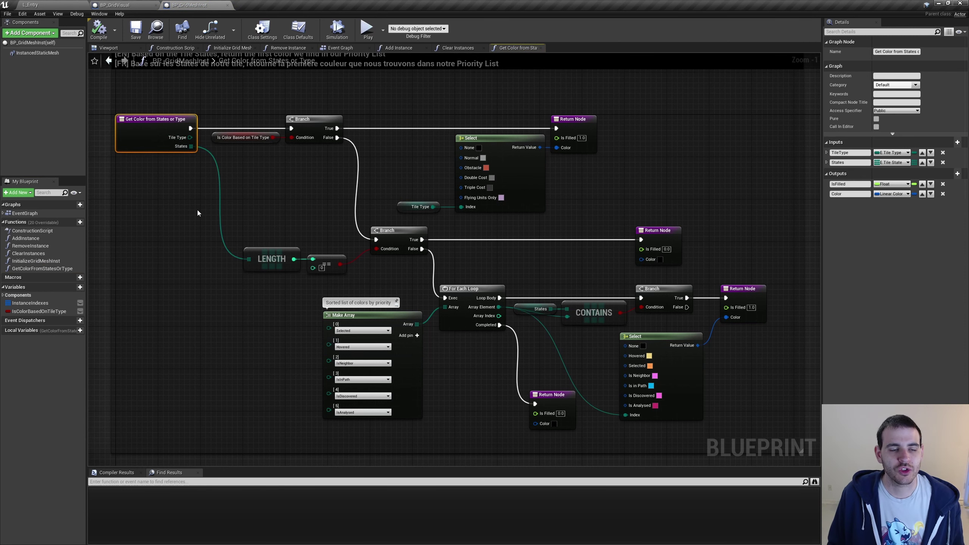
{"action": "left_click_drag", "start_coordinate": [195, 98], "coordinate": [105, 182]}
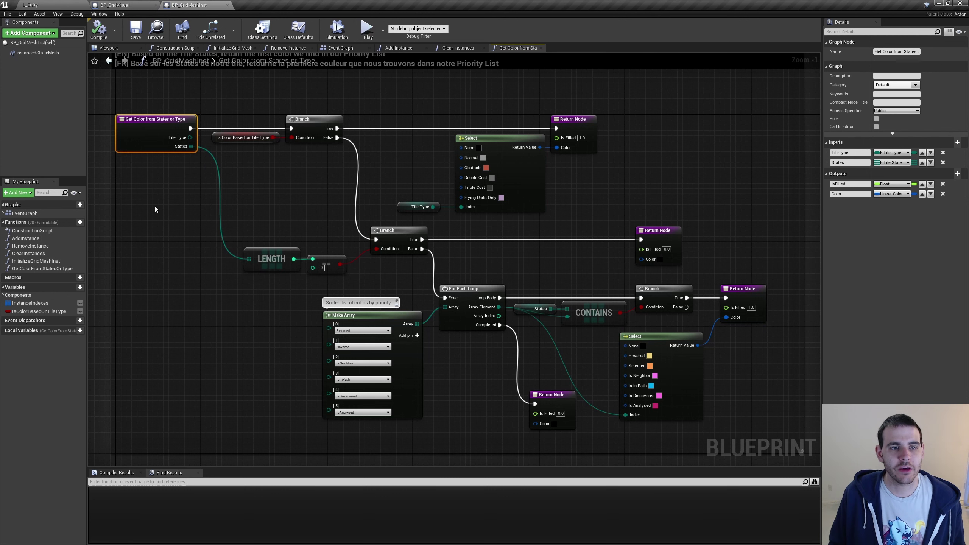
{"action": "mouse_move", "coordinate": [185, 139]}
{"action": "left_mouse_down"}
{"action": "mouse_move", "coordinate": [214, 151]}
{"action": "mouse_move", "coordinate": [225, 180]}
{"action": "left_mouse_up"}
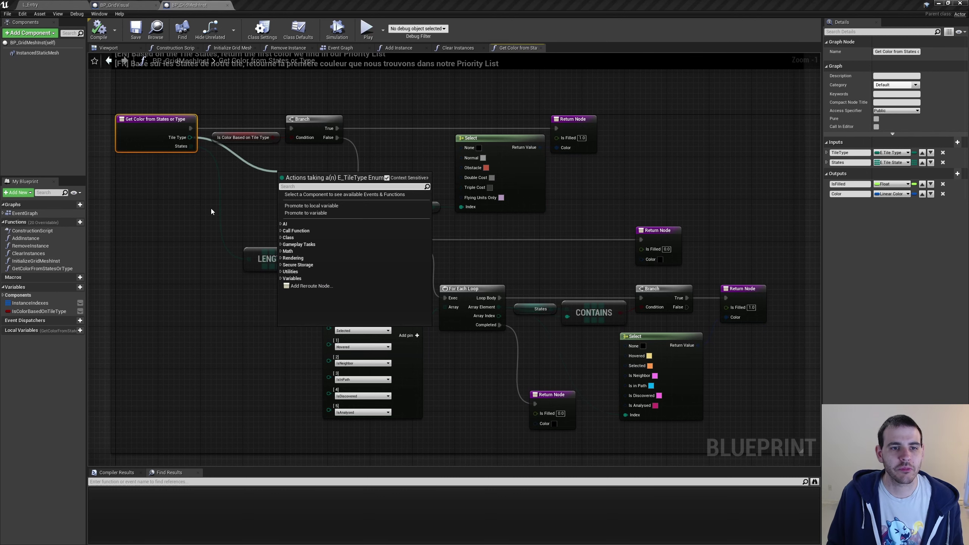
{"action": "key", "text": "Escape"}
{"action": "key", "text": "alt+shift+f"}
{"action": "right_click", "coordinate": [150, 132]}
{"action": "left_click", "coordinate": [172, 200]}
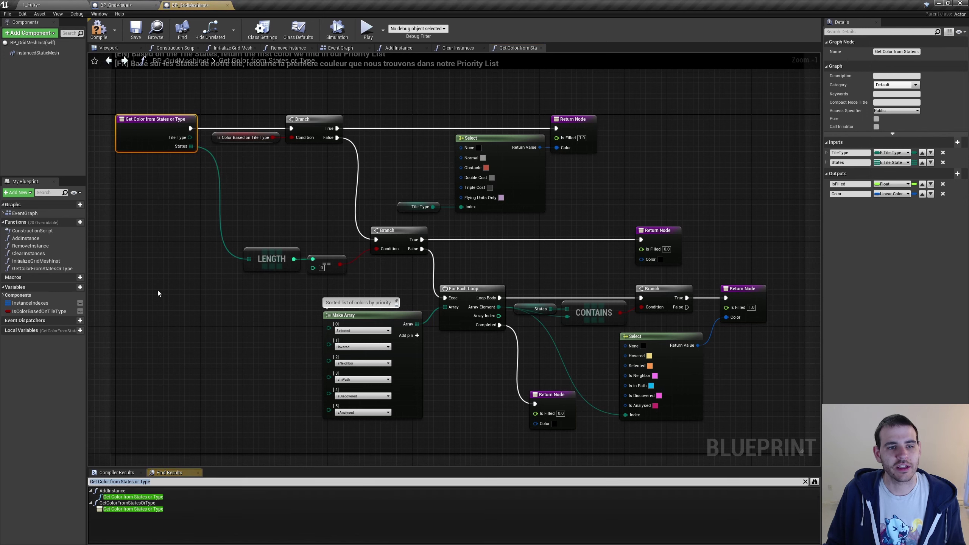
{"action": "left_click", "coordinate": [148, 497]}
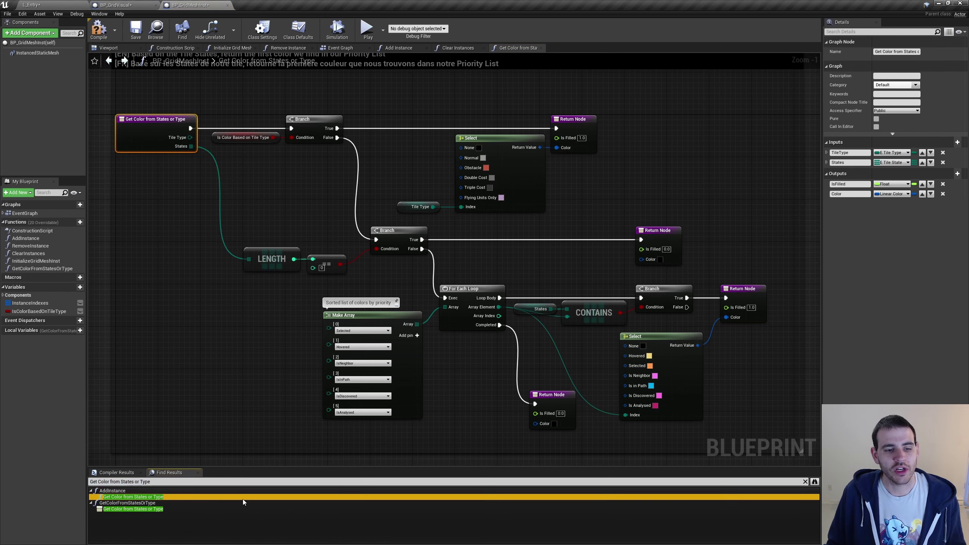
{"action": "double_click", "coordinate": [149, 498]}
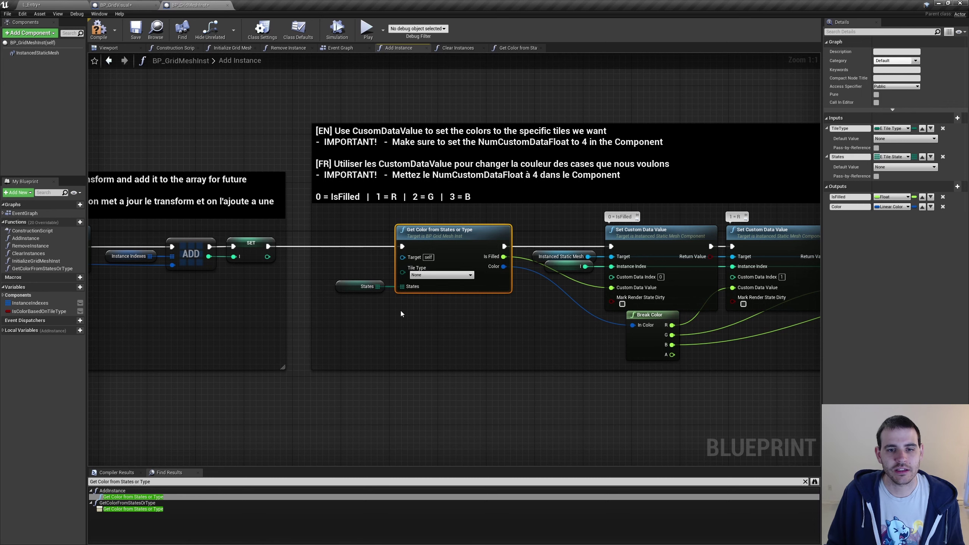
Add a Tile Type input to Add Instance from Get Color's Tile Type pin
{"action": "left_click", "coordinate": [355, 372]}
{"action": "scroll", "coordinate": [342, 310], "scroll_direction": "down", "scroll_amount": 2}
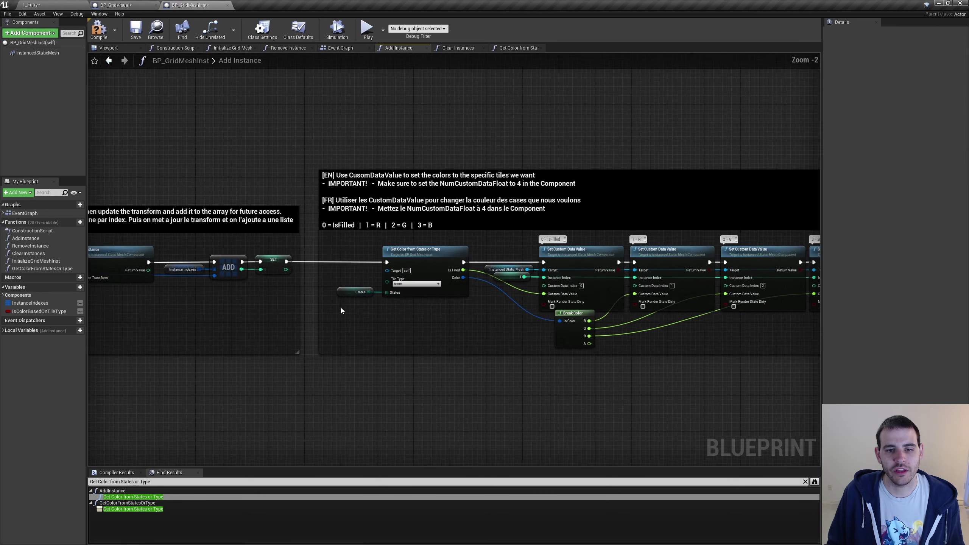
{"action": "scroll", "coordinate": [342, 307], "scroll_direction": "up", "scroll_amount": 1}
{"action": "left_click", "coordinate": [354, 291]}
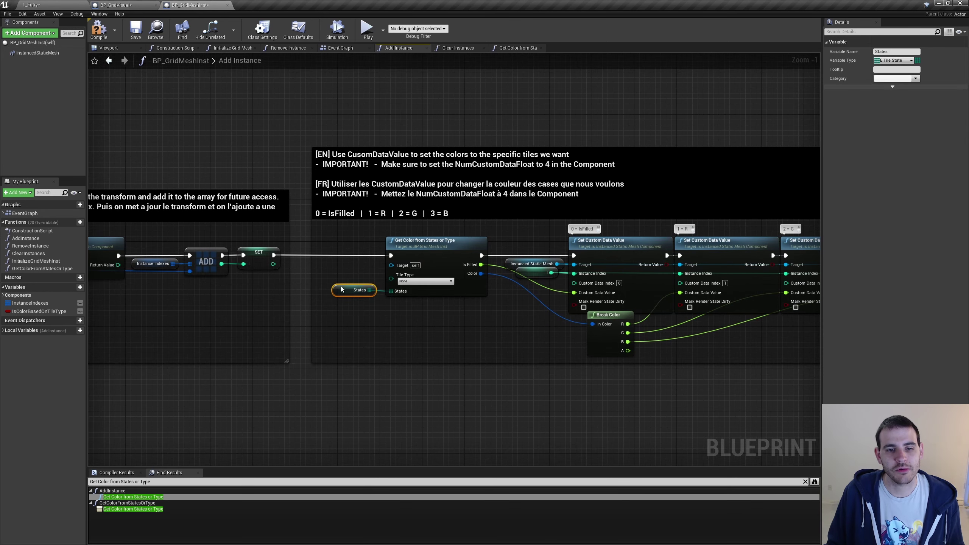
{"action": "right_click_drag", "start_coordinate": [226, 309], "coordinate": [582, 310]}
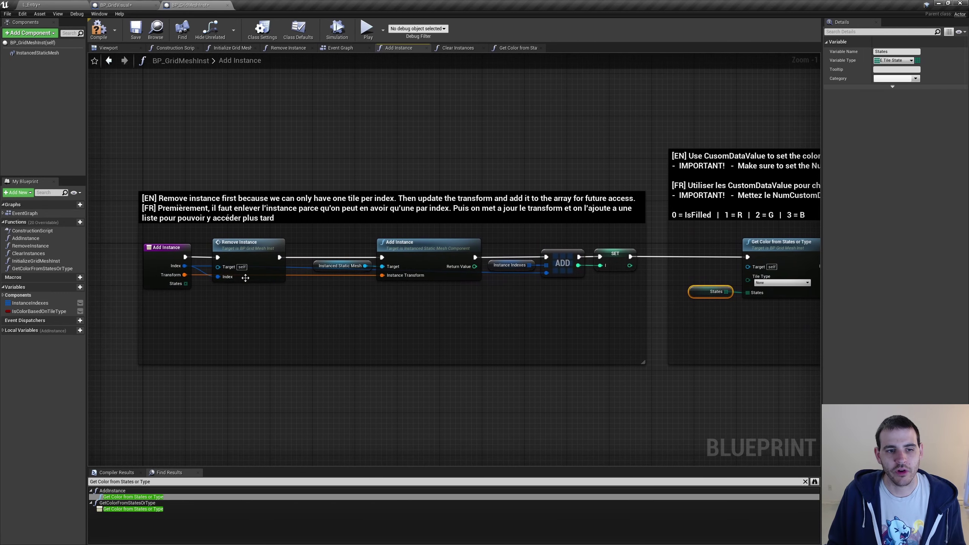
{"action": "left_click", "coordinate": [169, 284]}
{"action": "right_click_drag", "start_coordinate": [445, 372], "coordinate": [415, 363]}
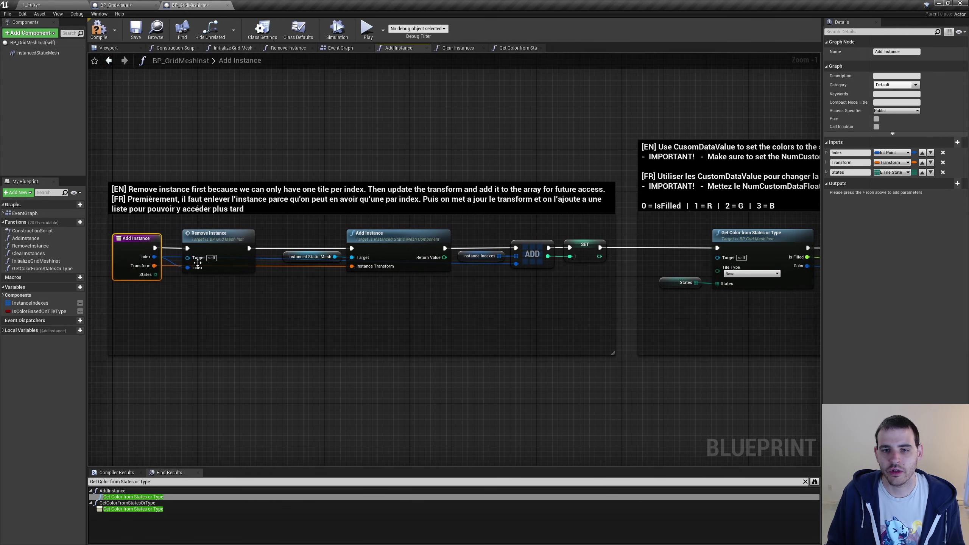
{"action": "left_click_drag", "start_coordinate": [151, 320], "coordinate": [144, 262]}
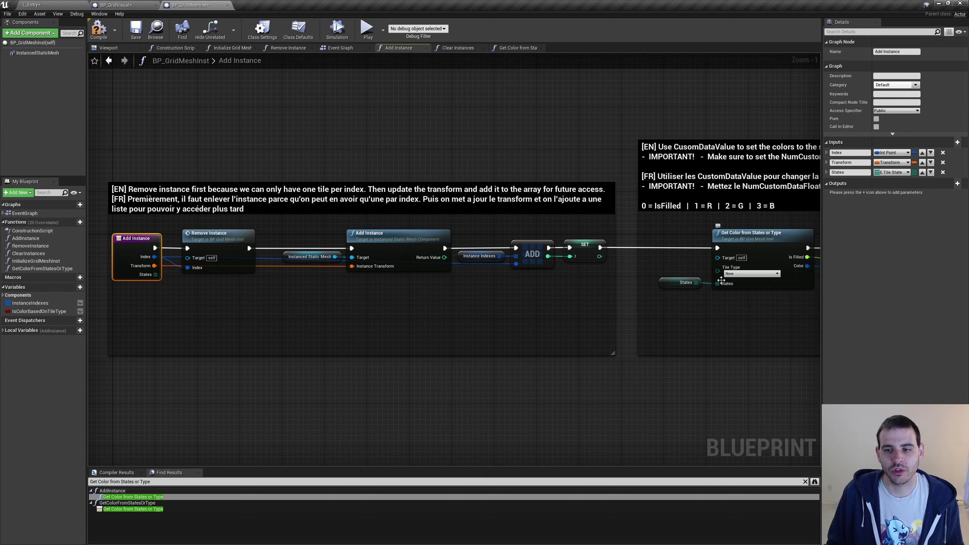
{"action": "mouse_move", "coordinate": [718, 271]}
{"action": "left_mouse_down"}
{"action": "mouse_move", "coordinate": [525, 289]}
{"action": "mouse_move", "coordinate": [137, 264]}
{"action": "left_mouse_up"}
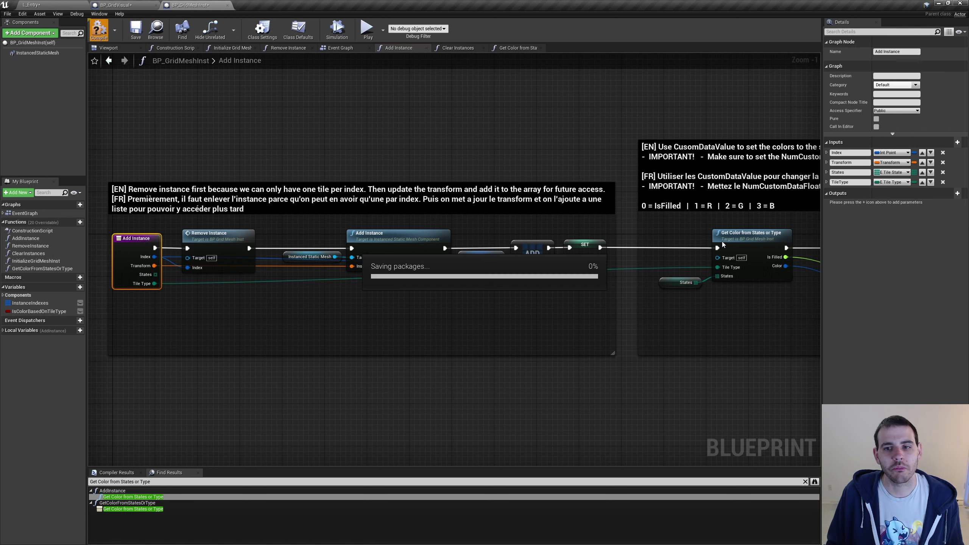
Feed Get Color from a new Tile Type getter and move the Tile Type input higher
{"action": "left_click", "coordinate": [718, 272], "text": "alt"}
{"action": "left_click_drag", "start_coordinate": [718, 271], "coordinate": [667, 264]}
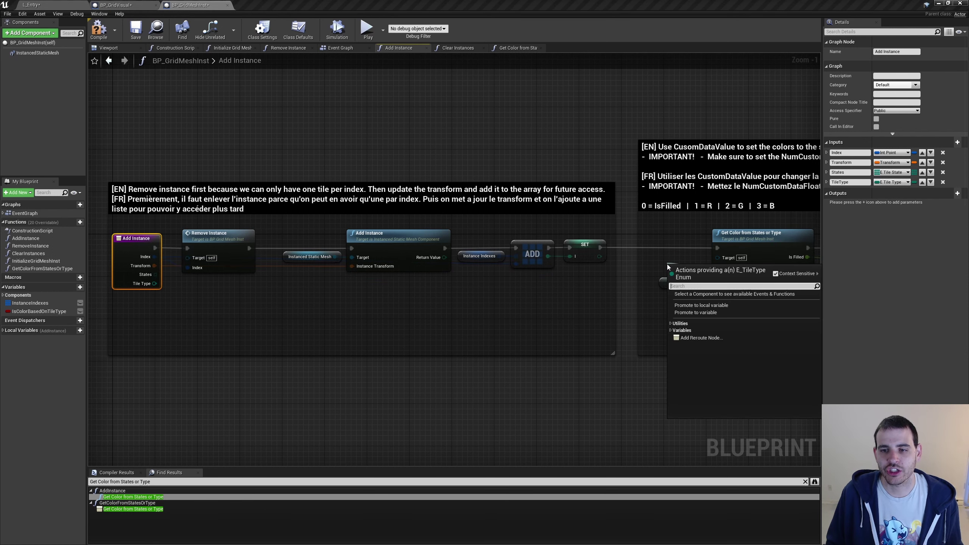
{"action": "type", "text": "tile typ"}
{"action": "key", "text": "Return"}
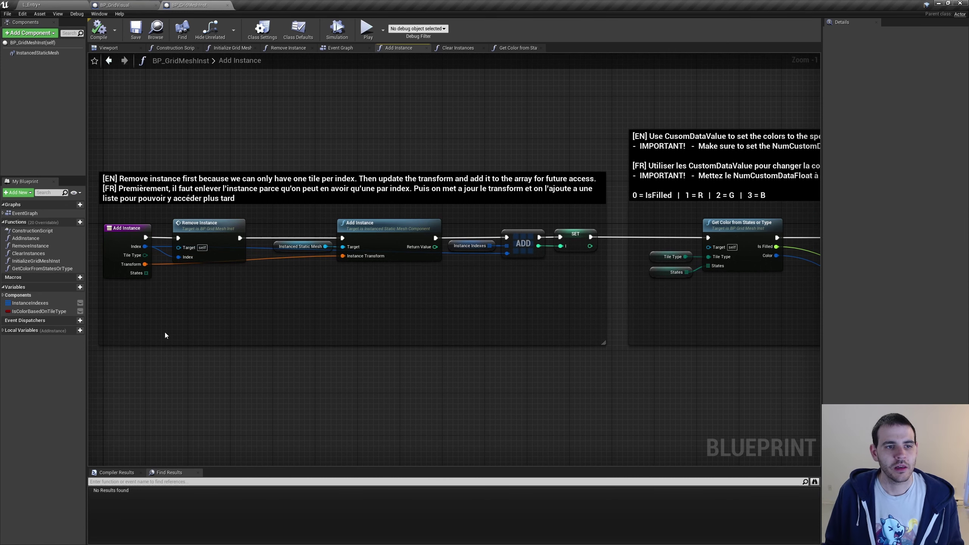
{"action": "left_click", "coordinate": [133, 269]}
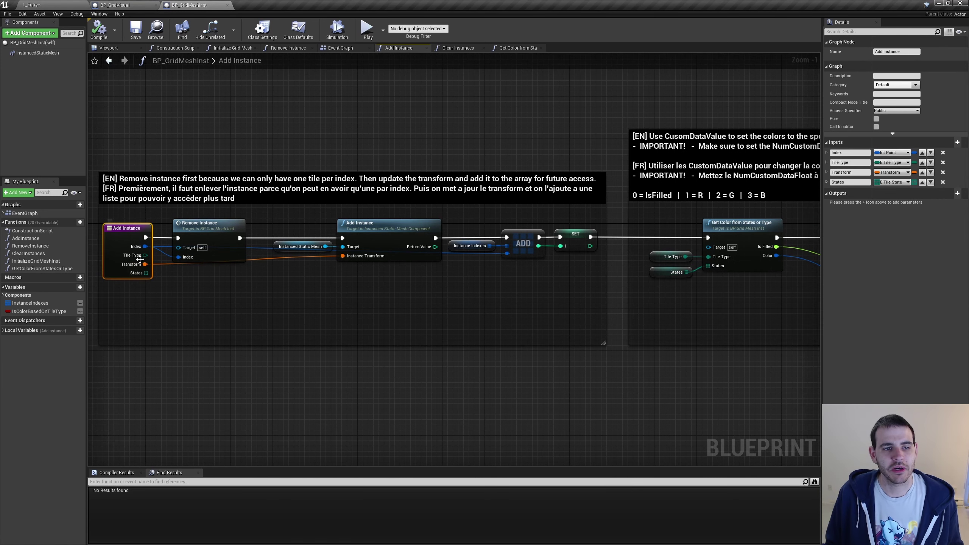
{"action": "left_click_drag", "start_coordinate": [147, 256], "coordinate": [148, 257]}
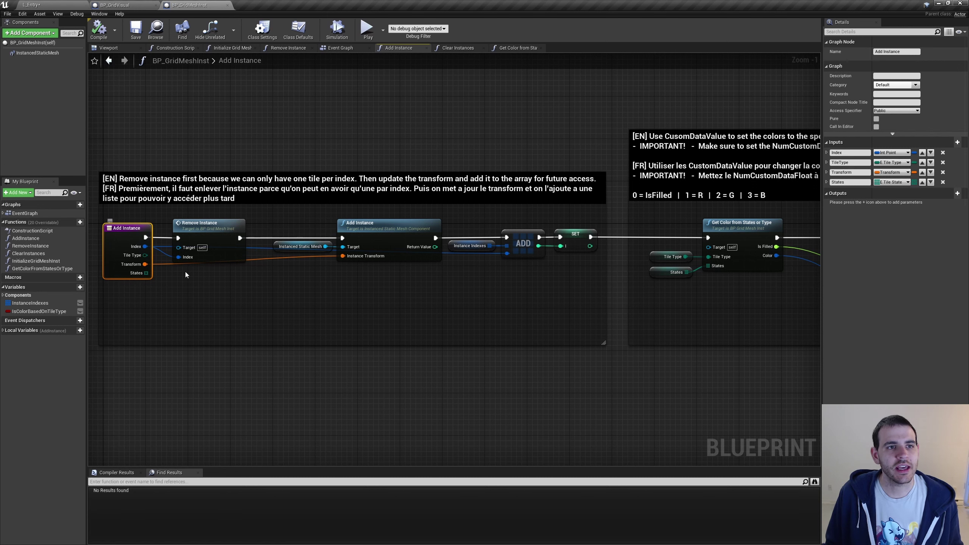
{"action": "left_click", "coordinate": [125, 5]}
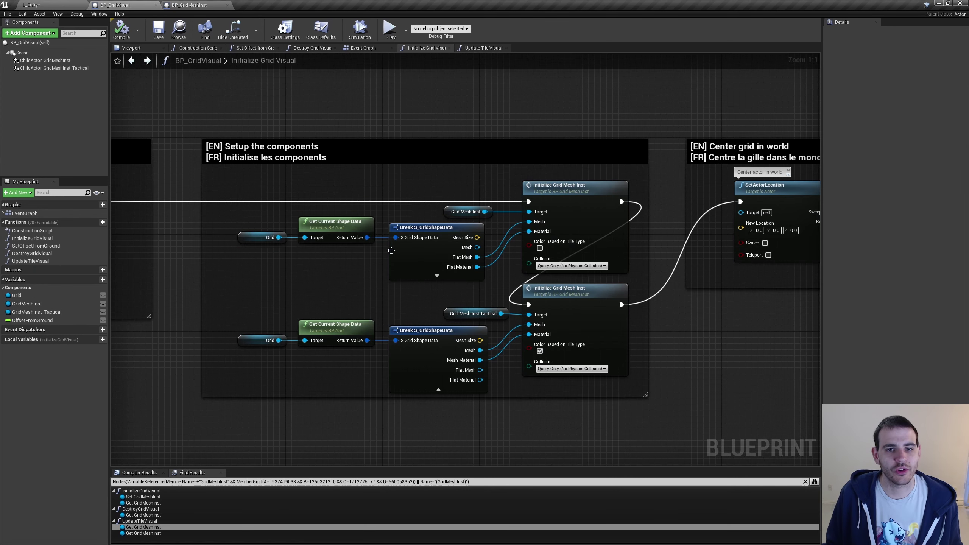
In Update Tile Visual, wire Data Type into the Tile Type pin of both Add Instance nodes
{"action": "left_click", "coordinate": [46, 261]}
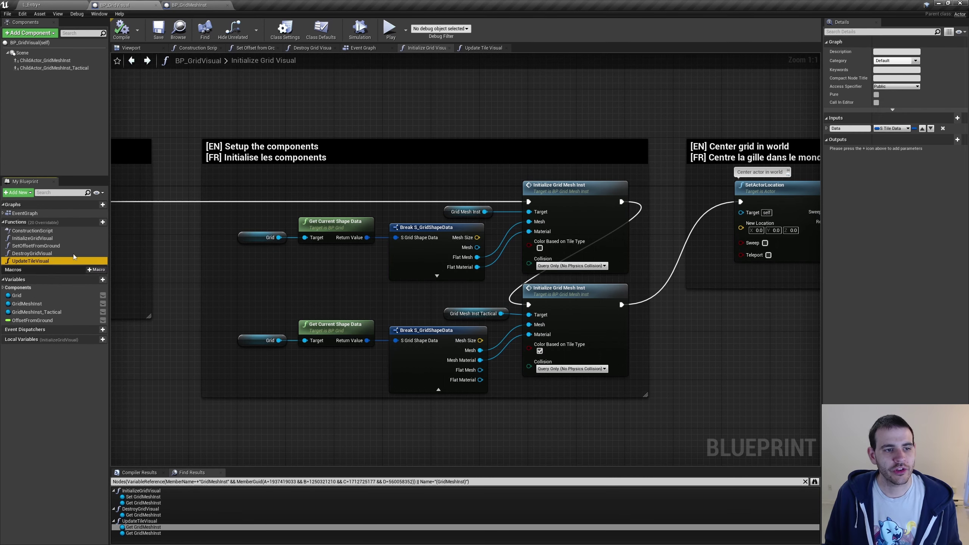
{"action": "double_click", "coordinate": [56, 262]}
{"action": "left_click_drag", "start_coordinate": [650, 153], "coordinate": [705, 346]}
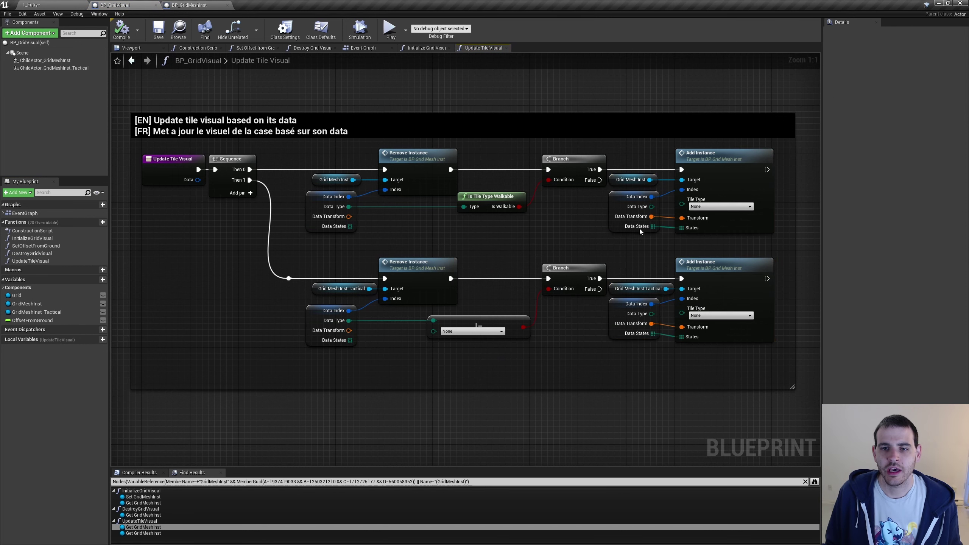
{"action": "left_click_drag", "start_coordinate": [652, 207], "coordinate": [682, 204]}
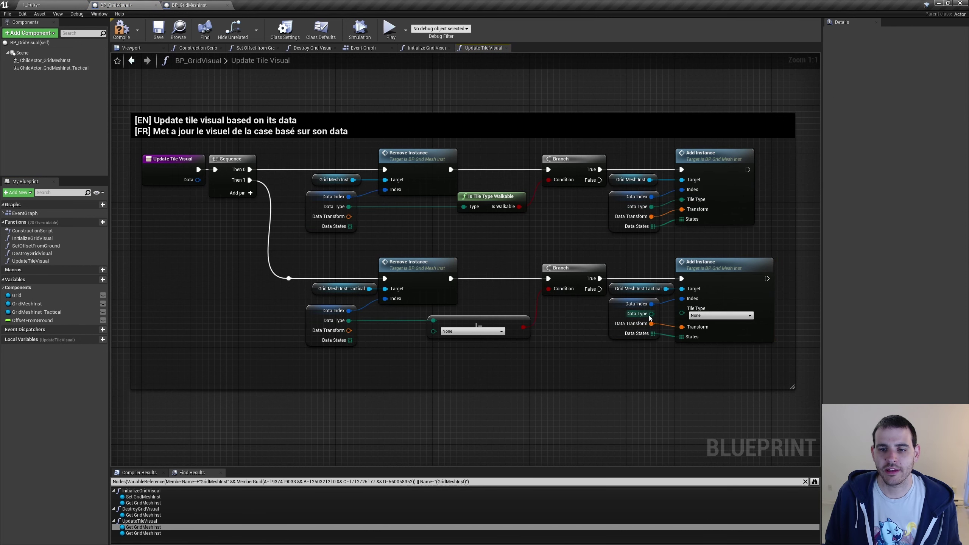
{"action": "left_click_drag", "start_coordinate": [651, 315], "coordinate": [681, 313]}
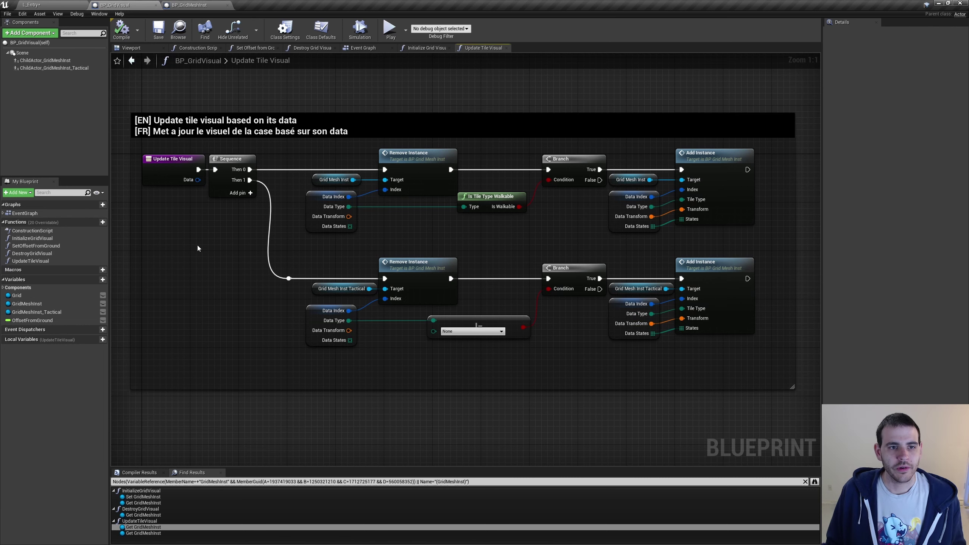
{"action": "left_click", "coordinate": [73, 5]}
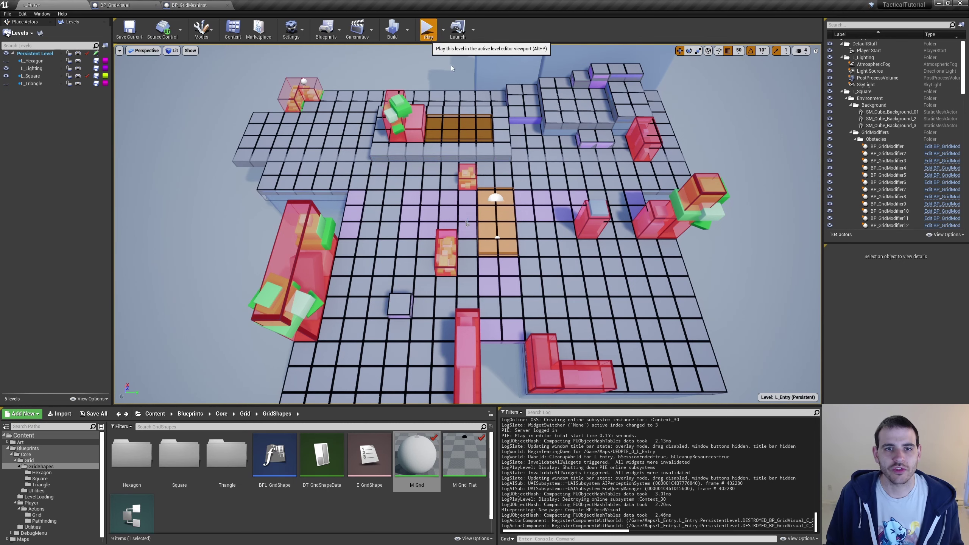
{"action": "left_click", "coordinate": [428, 30]}
{"action": "left_click", "coordinate": [121, 228]}
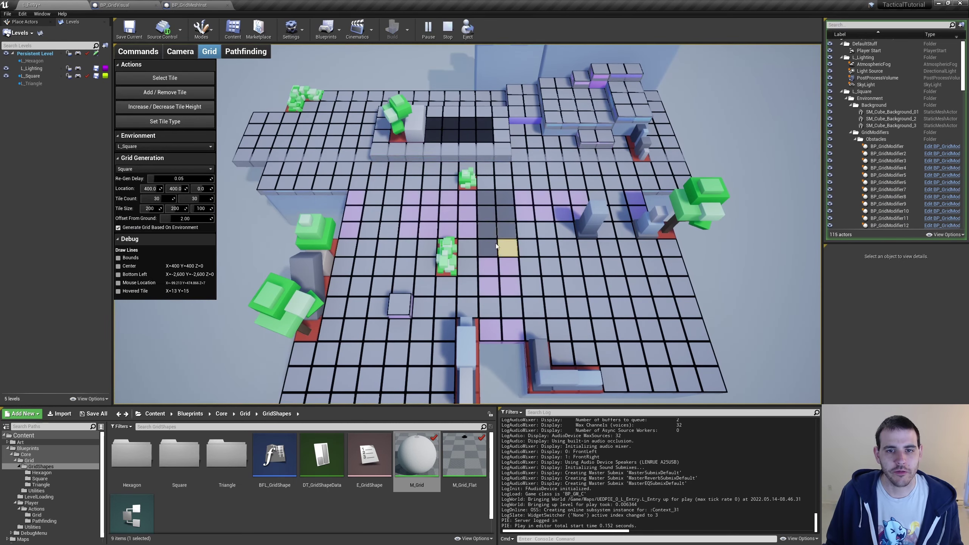
{"action": "left_click", "coordinate": [127, 146]}
{"action": "left_click", "coordinate": [123, 153]}
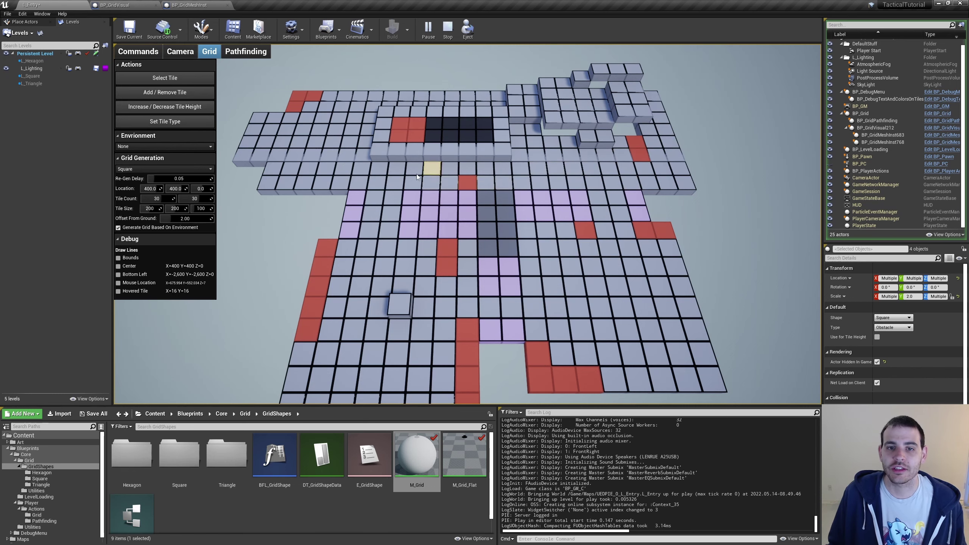
Stop play and tick Use for Tile Height on four red BP_GridModifier actors
{"action": "left_click", "coordinate": [446, 33]}
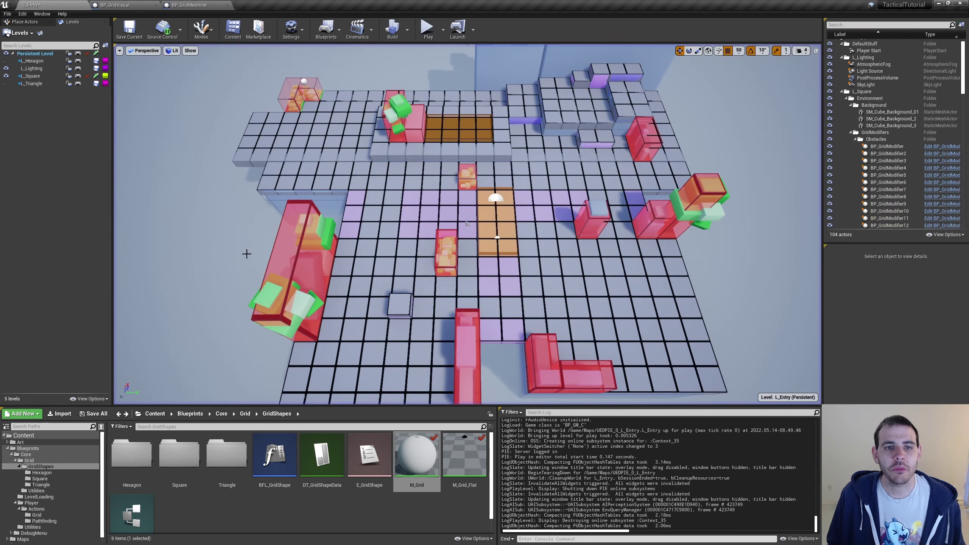
{"action": "left_click", "coordinate": [288, 214]}
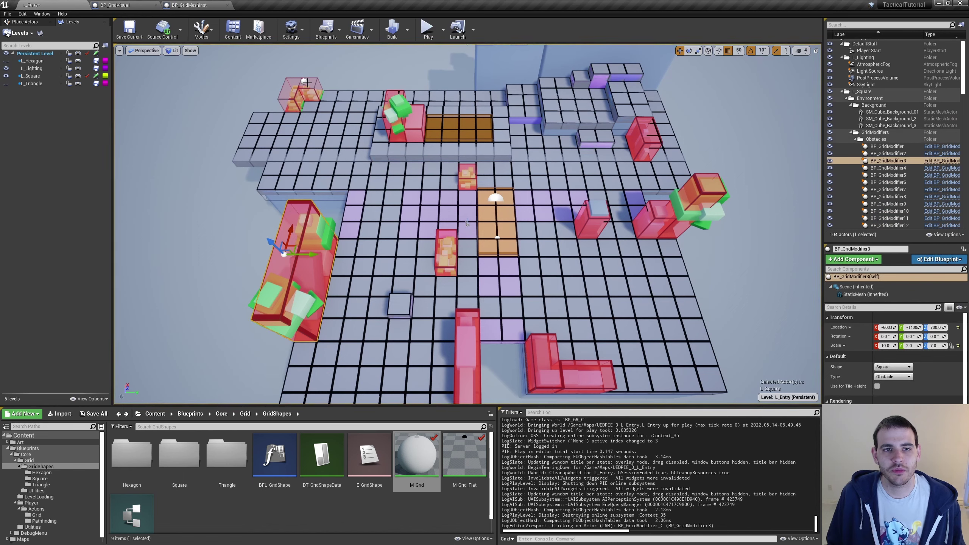
{"action": "left_click", "coordinate": [286, 85], "text": "ctrl"}
{"action": "left_click", "coordinate": [401, 86], "text": "ctrl"}
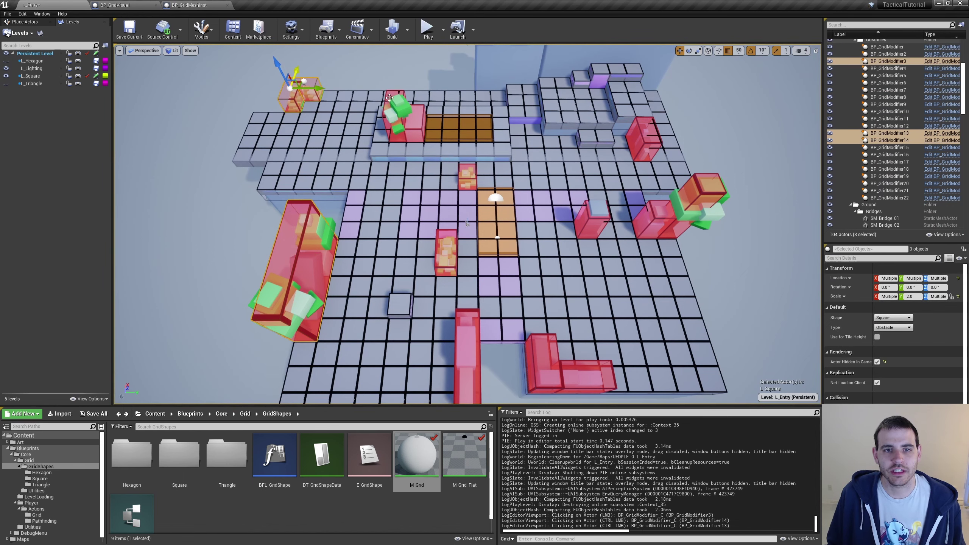
{"action": "left_click", "coordinate": [401, 88], "text": "ctrl"}
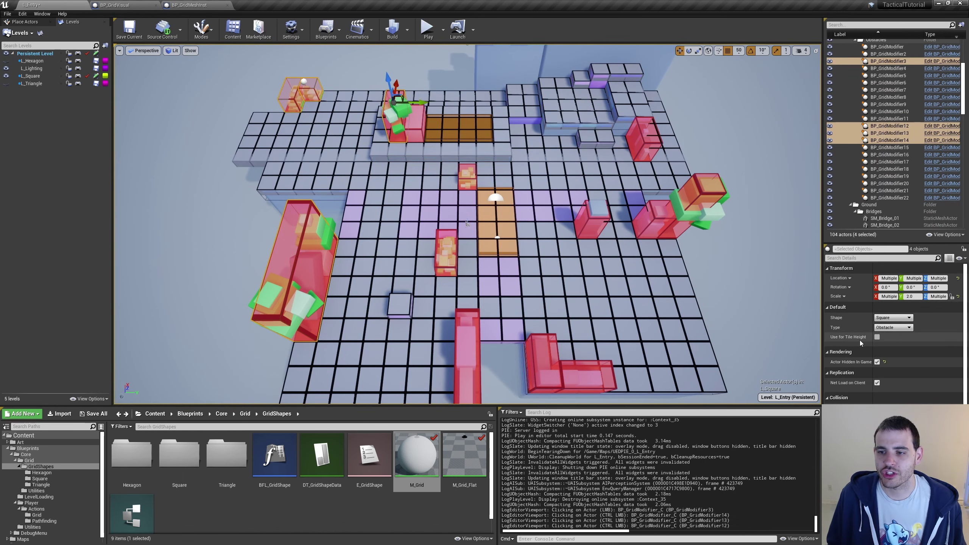
{"action": "left_click", "coordinate": [877, 337]}
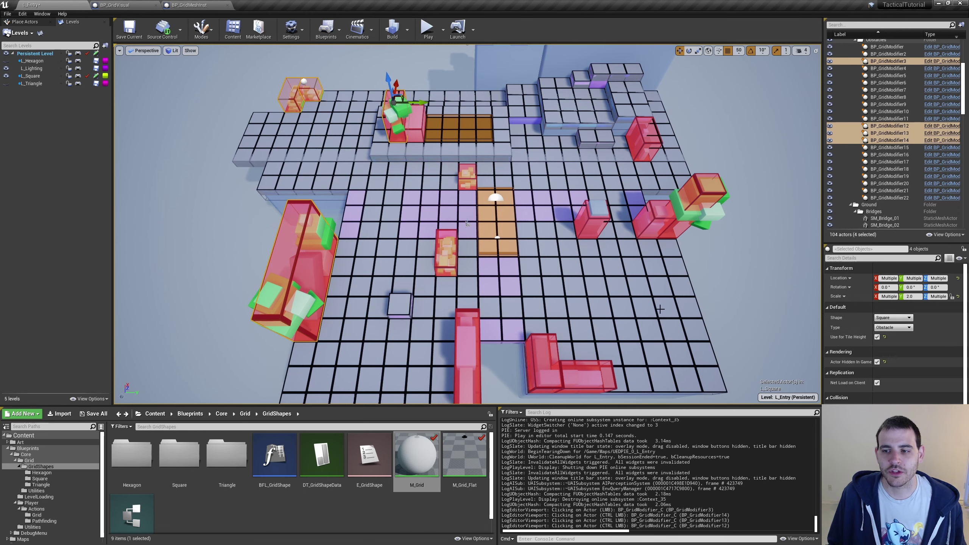
Play, reload the L_Square environment, and tick Generate Grid Based On Environment
{"action": "left_click", "coordinate": [427, 29]}
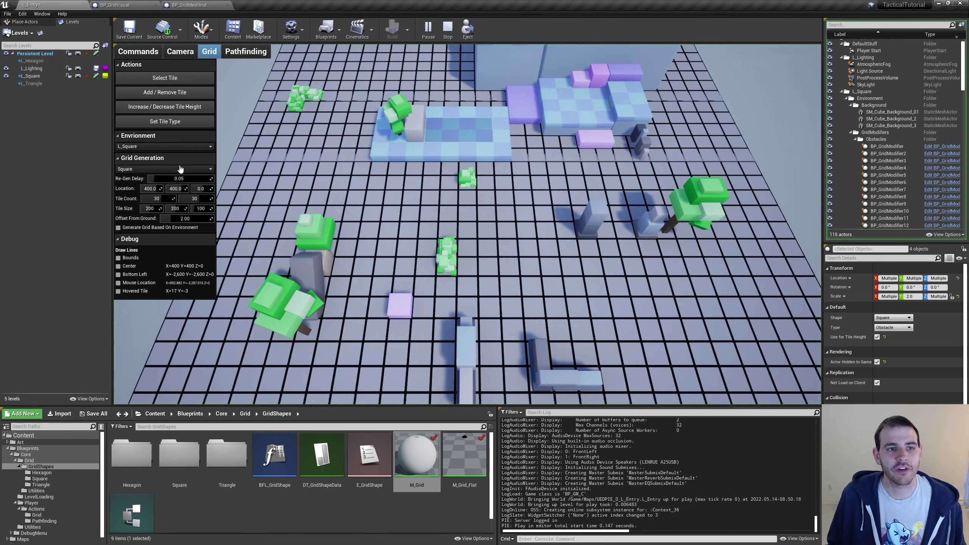
{"action": "left_click", "coordinate": [126, 146]}
{"action": "left_click", "coordinate": [122, 154]}
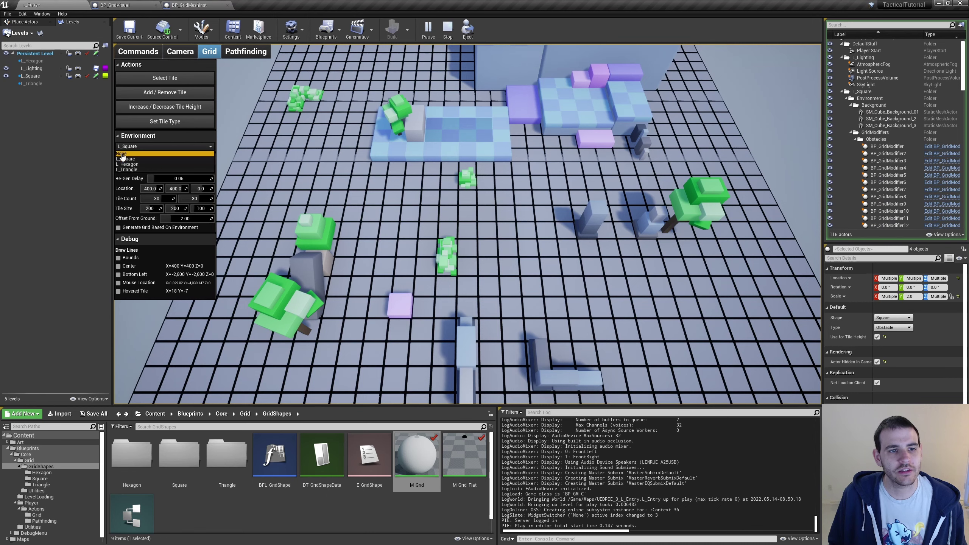
{"action": "left_click", "coordinate": [126, 147]}
{"action": "left_click", "coordinate": [126, 159]}
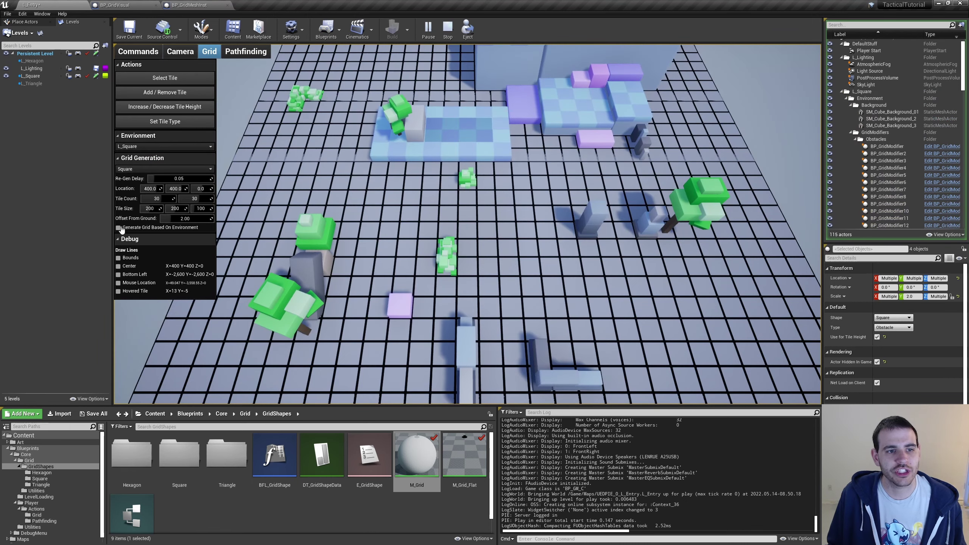
{"action": "left_click", "coordinate": [118, 228]}
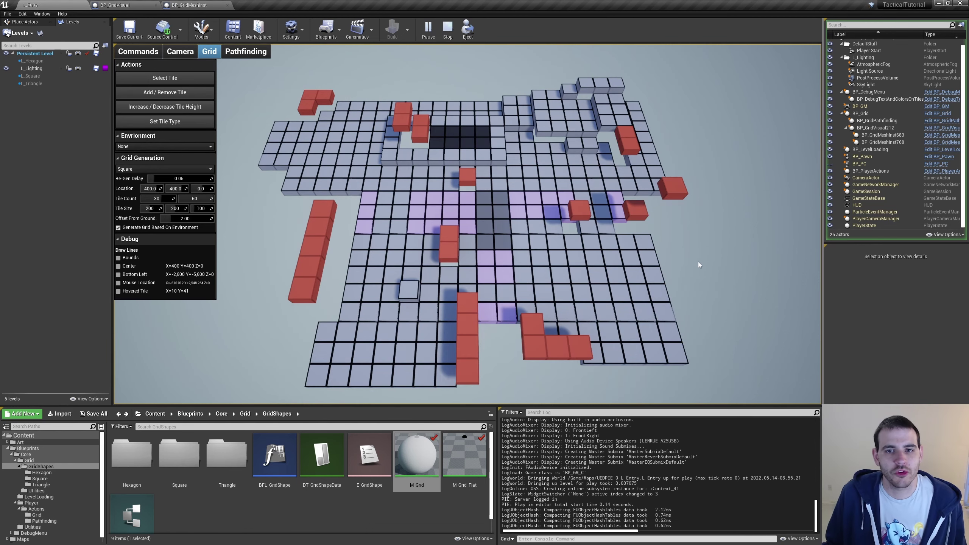
Switch the play-test grid to hexagons and clear the environment
{"action": "left_click", "coordinate": [131, 169]}
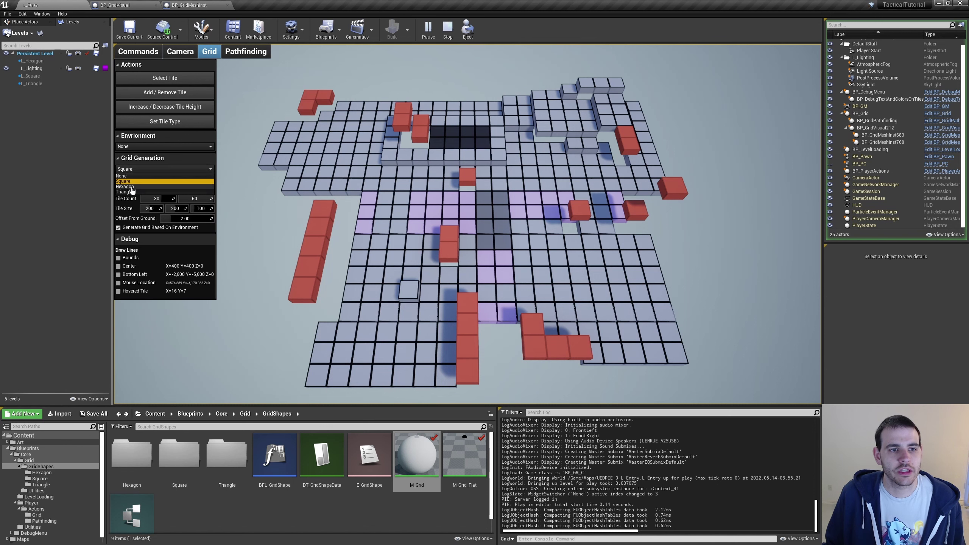
{"action": "left_click", "coordinate": [132, 186]}
{"action": "left_click", "coordinate": [164, 147]}
{"action": "left_click", "coordinate": [128, 158]}
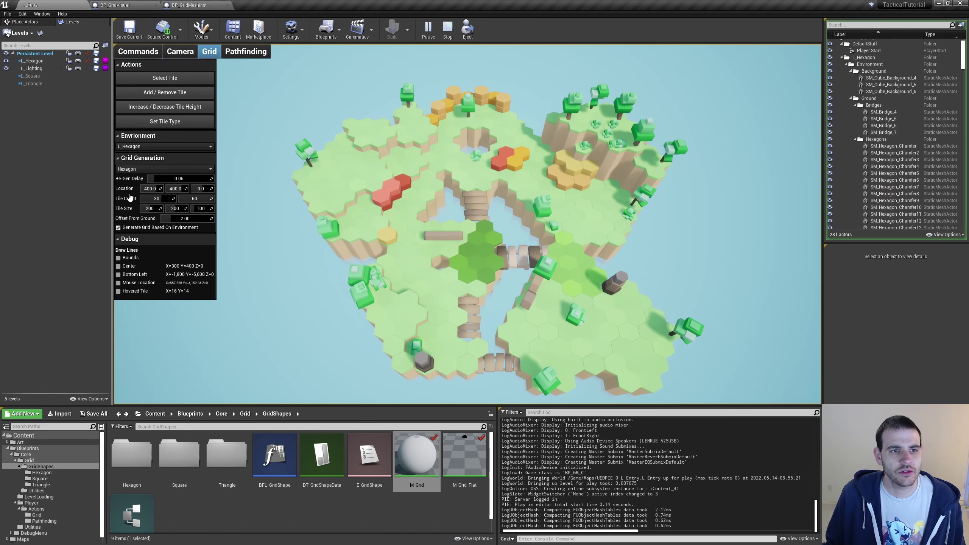
{"action": "left_click", "coordinate": [129, 169]}
{"action": "left_click", "coordinate": [130, 180]}
{"action": "left_click", "coordinate": [129, 168]}
{"action": "left_click", "coordinate": [130, 188]}
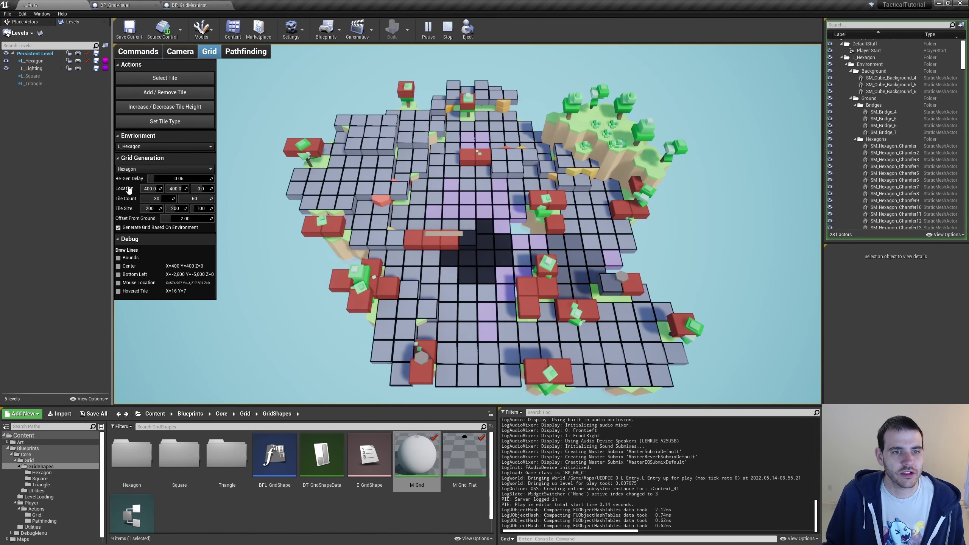
{"action": "left_click", "coordinate": [164, 146]}
{"action": "left_click", "coordinate": [164, 154]}
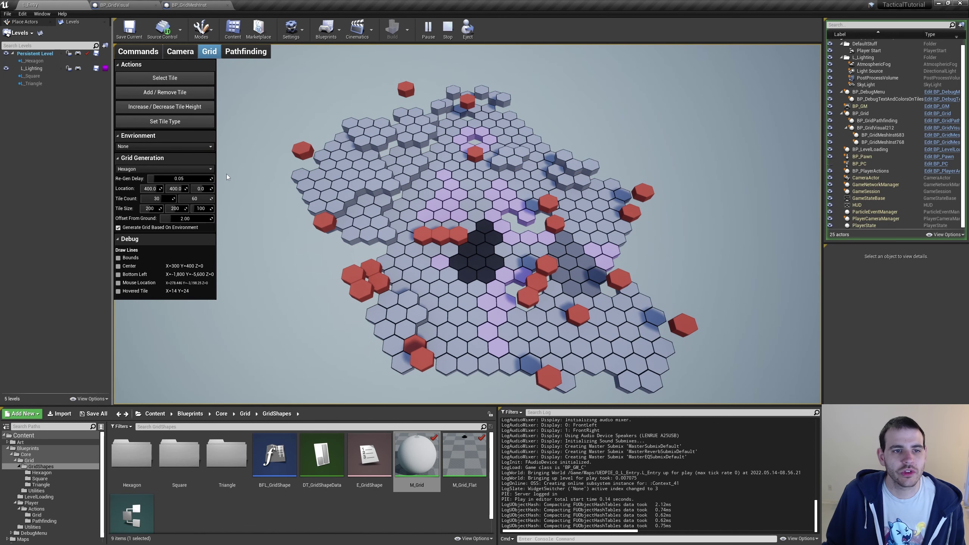
Load L_Triangle, switch the grid to triangles, then clear the environment
{"action": "left_click", "coordinate": [128, 149]}
{"action": "left_click", "coordinate": [127, 169]}
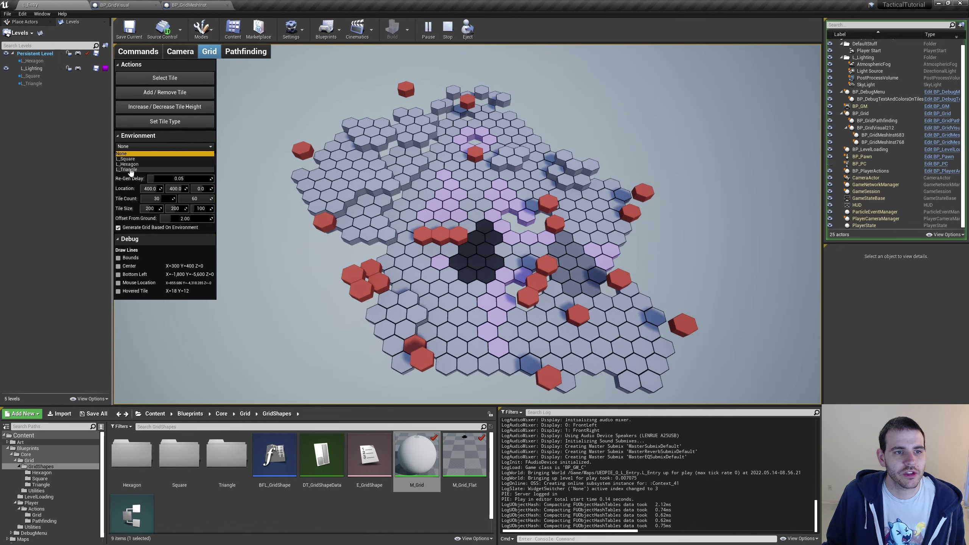
{"action": "left_click", "coordinate": [128, 168]}
{"action": "left_click", "coordinate": [128, 191]}
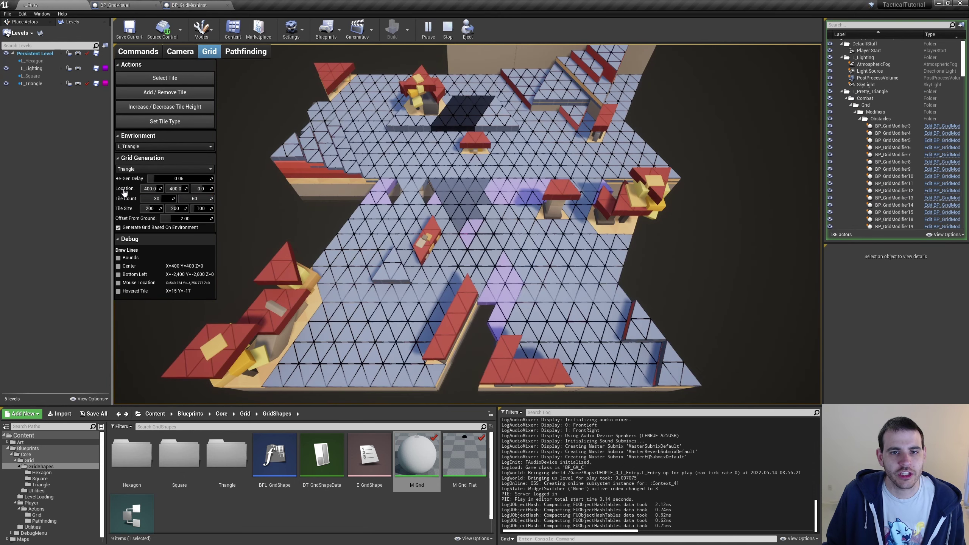
{"action": "left_click", "coordinate": [132, 148]}
{"action": "left_click", "coordinate": [132, 152]}
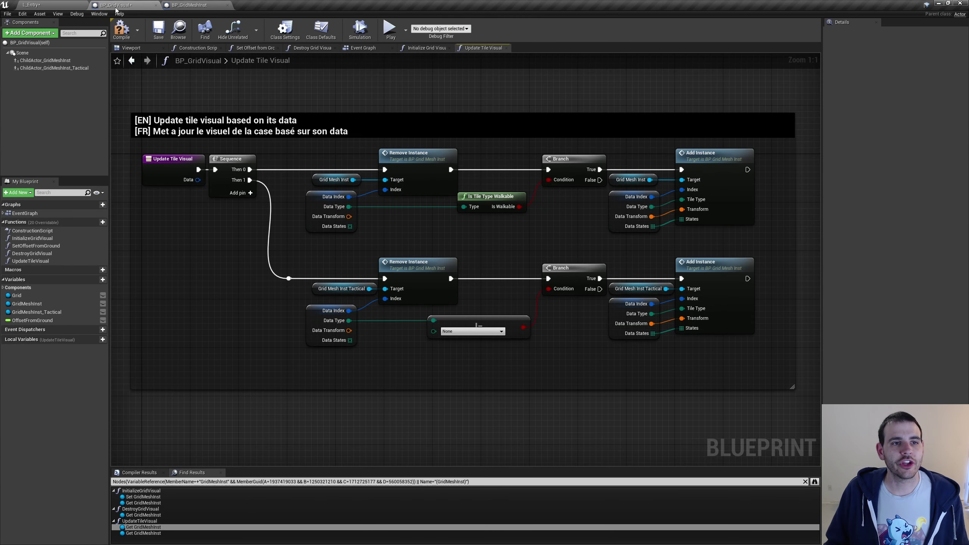
Add a reroute node on the Data input wire feeding the lower tactical node row
{"action": "left_click", "coordinate": [188, 166]}
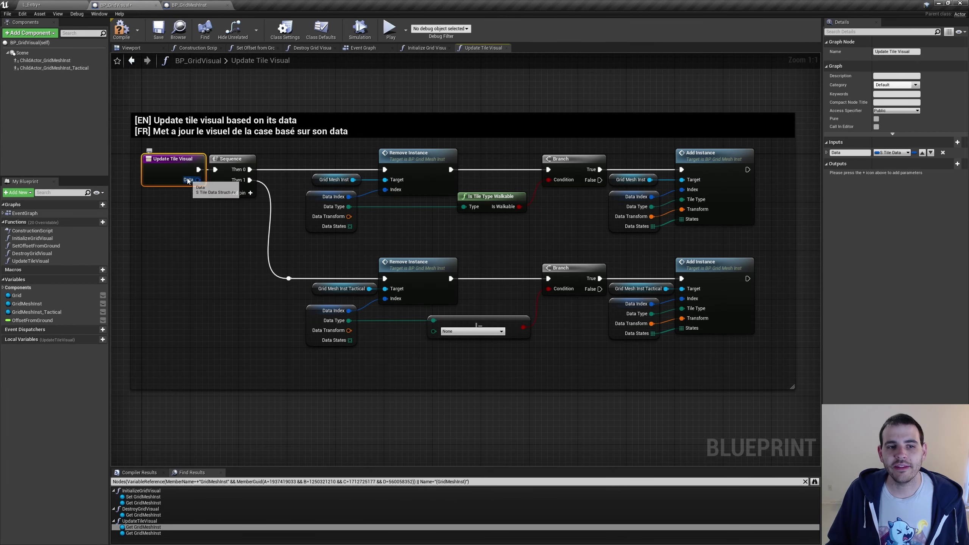
{"action": "left_click_drag", "start_coordinate": [707, 356], "coordinate": [229, 248]}
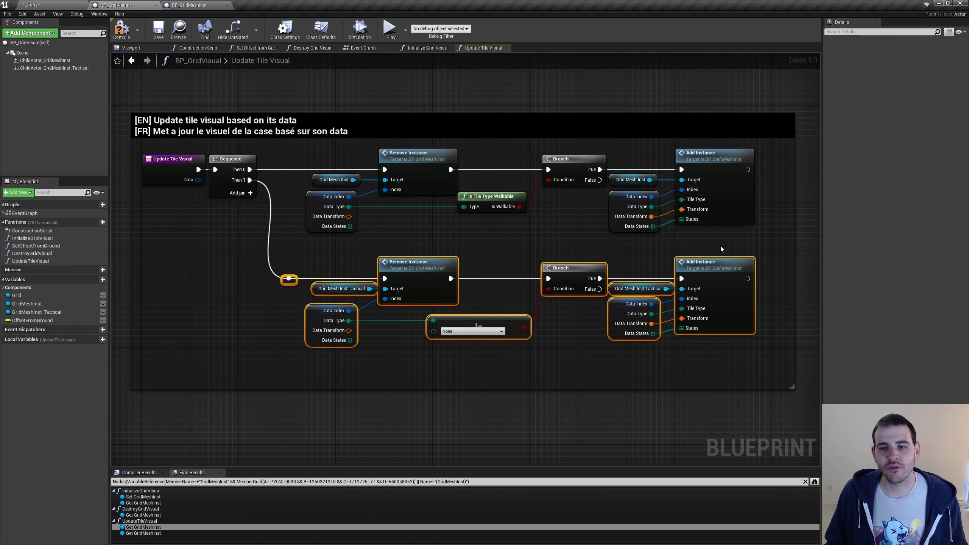
{"action": "left_click_drag", "start_coordinate": [721, 249], "coordinate": [549, 362]}
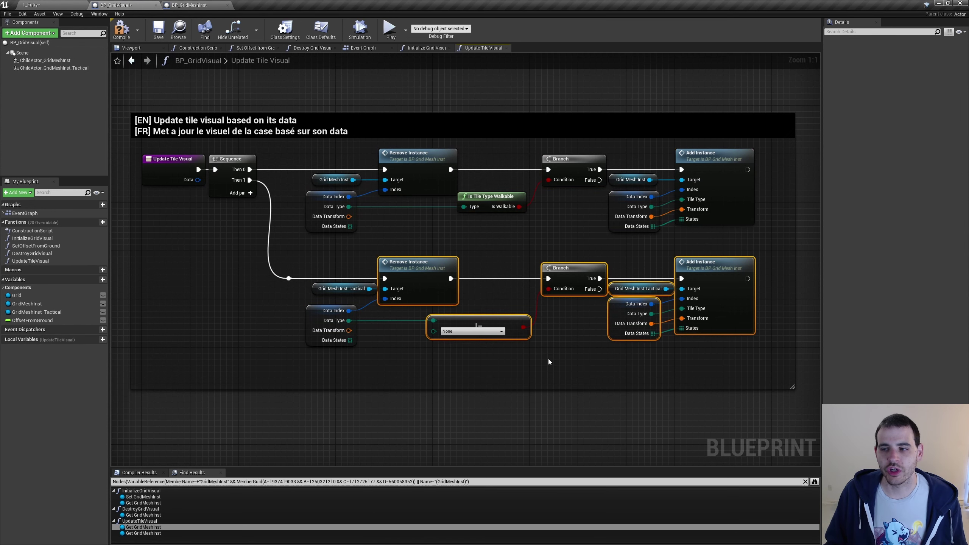
{"action": "left_click_drag", "start_coordinate": [698, 366], "coordinate": [305, 339]}
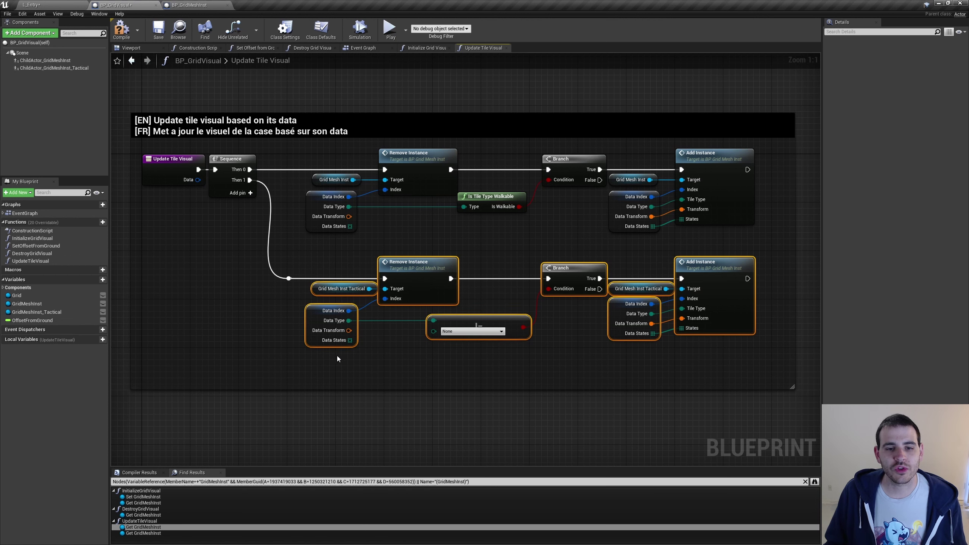
{"action": "left_click", "coordinate": [265, 295]}
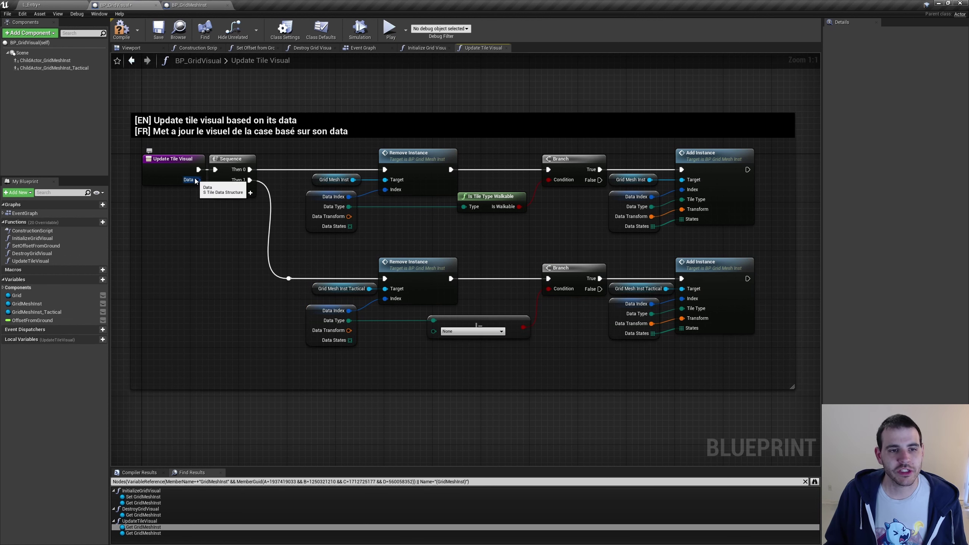
{"action": "mouse_move", "coordinate": [197, 179]}
{"action": "left_mouse_down"}
{"action": "mouse_move", "coordinate": [203, 221]}
{"action": "mouse_move", "coordinate": [353, 363]}
{"action": "left_mouse_up"}
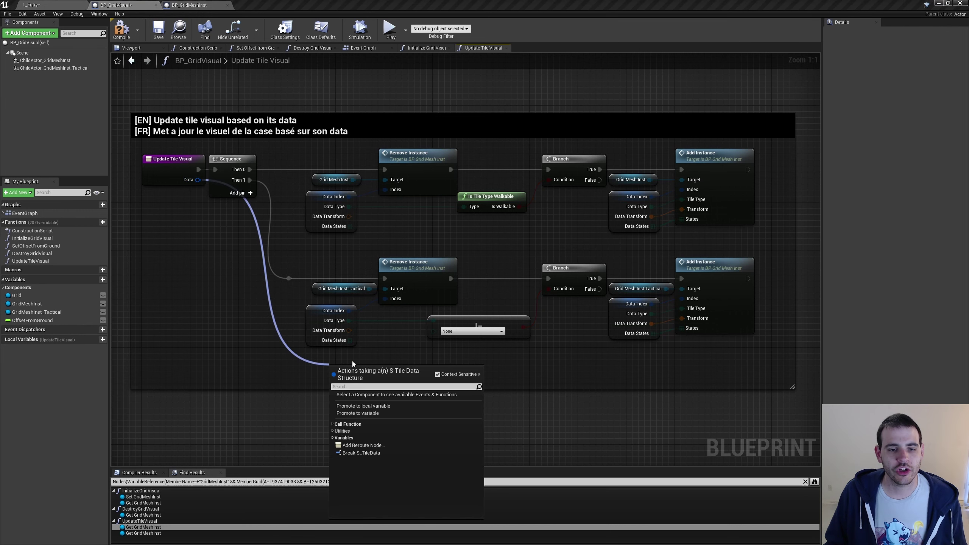
{"action": "type", "text": "reroute"}
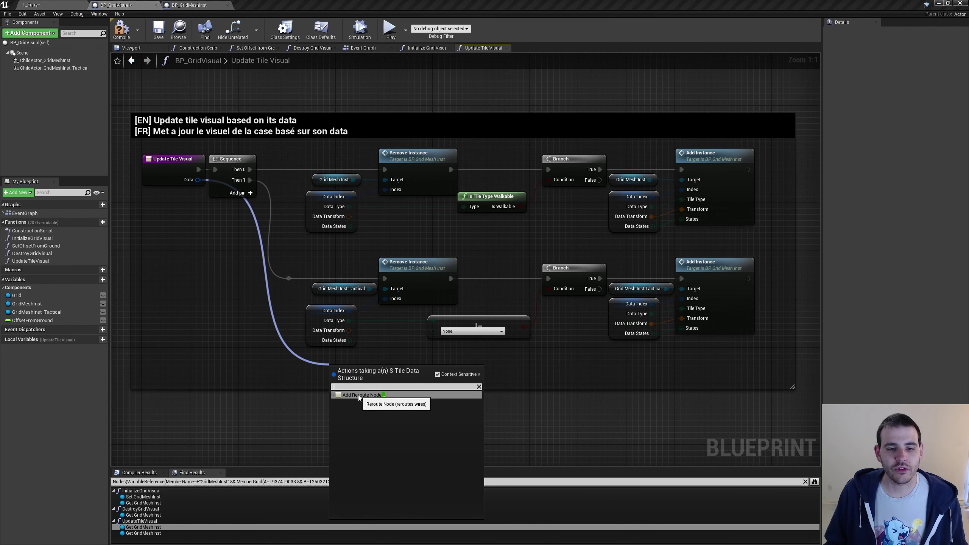
{"action": "left_click", "coordinate": [359, 396]}
Collapse the lower-row tactical nodes into an Update Tile Visual Tactical function
{"action": "left_click_drag", "start_coordinate": [771, 381], "coordinate": [321, 258]}
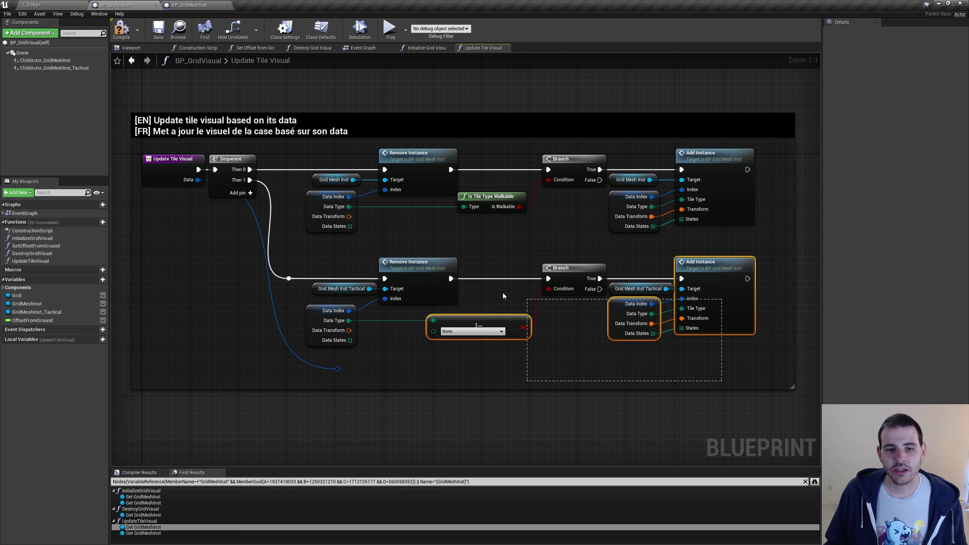
{"action": "right_click", "coordinate": [406, 278]}
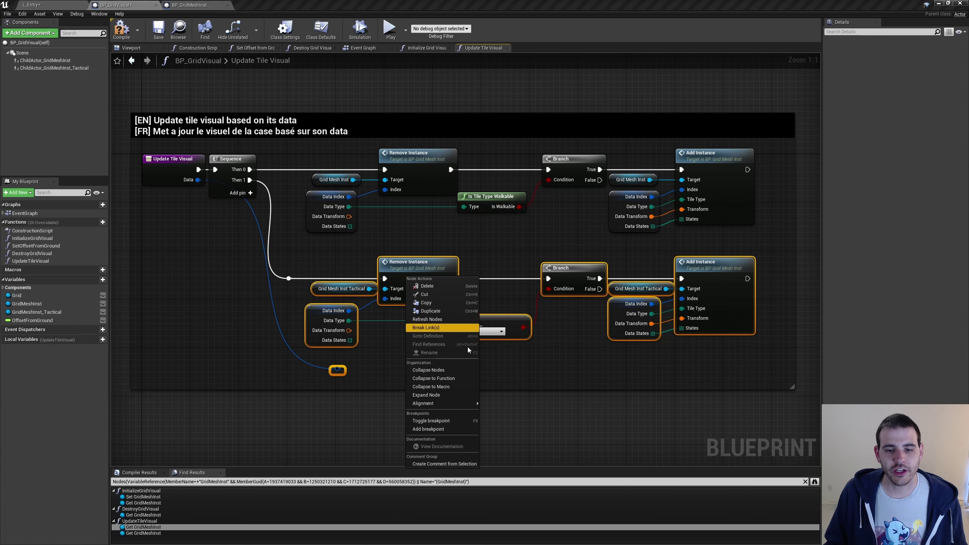
{"action": "left_click", "coordinate": [451, 380]}
{"action": "type", "text": "UpdateTileVisual_Tactical"}
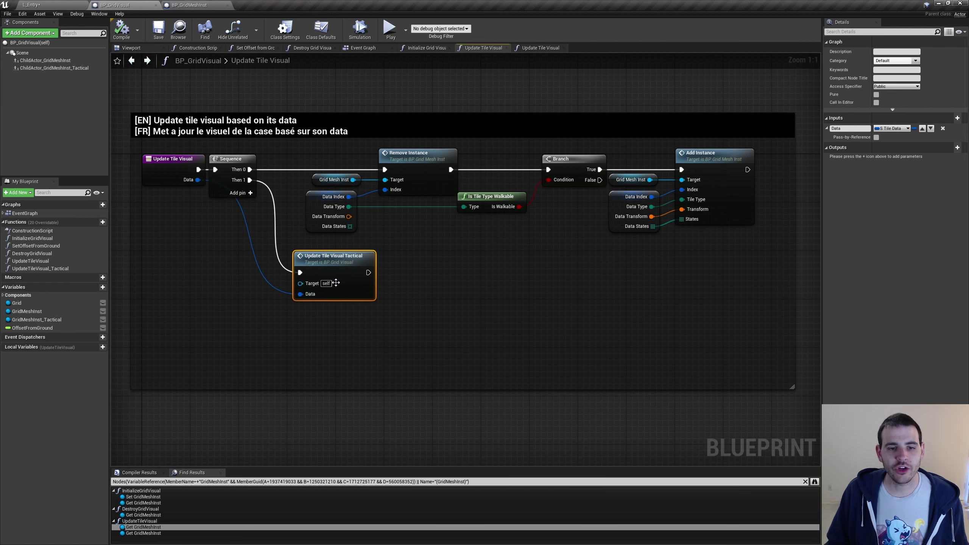
In Update Tile Visual Tactical, split the Break and Make Transform Scale pins, passing X and Y through
{"action": "left_click", "coordinate": [181, 170]}
{"action": "left_click", "coordinate": [351, 300]}
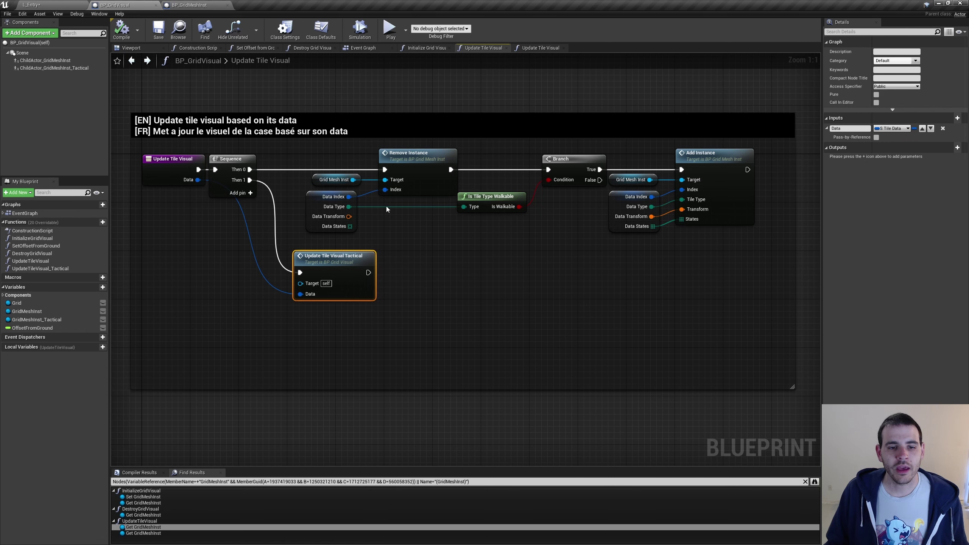
{"action": "double_click", "coordinate": [352, 291]}
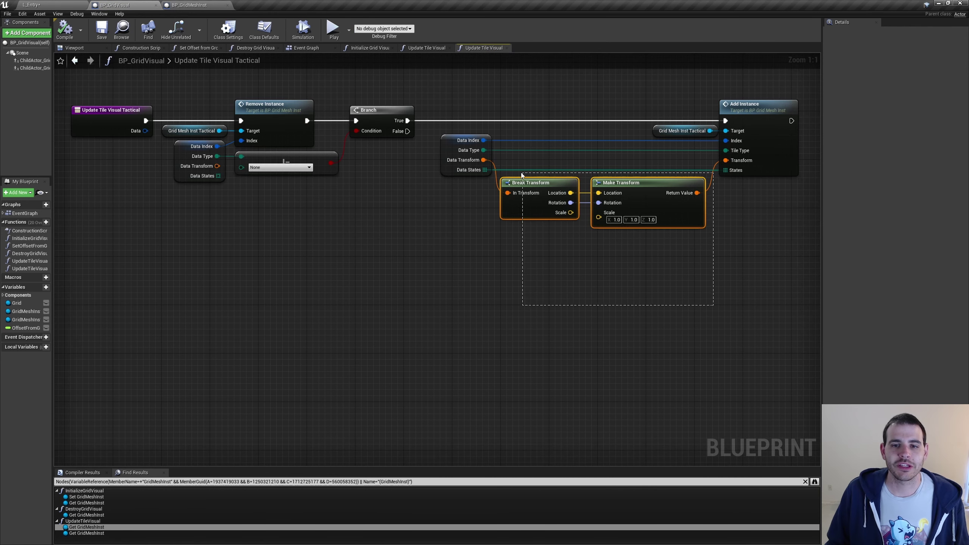
{"action": "left_click_drag", "start_coordinate": [633, 231], "coordinate": [656, 316]}
{"action": "left_click", "coordinate": [630, 206]}
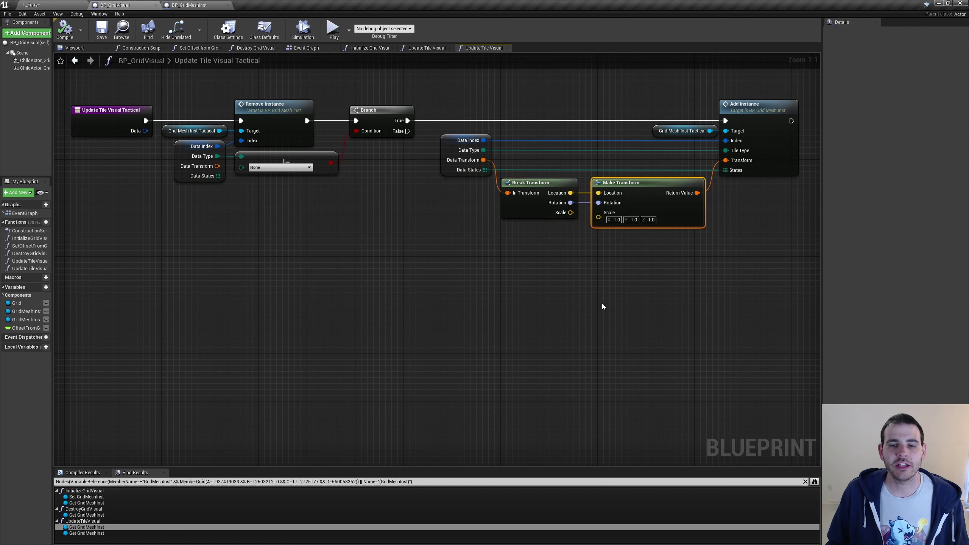
{"action": "left_click", "coordinate": [542, 206]}
{"action": "left_click", "coordinate": [696, 223]}
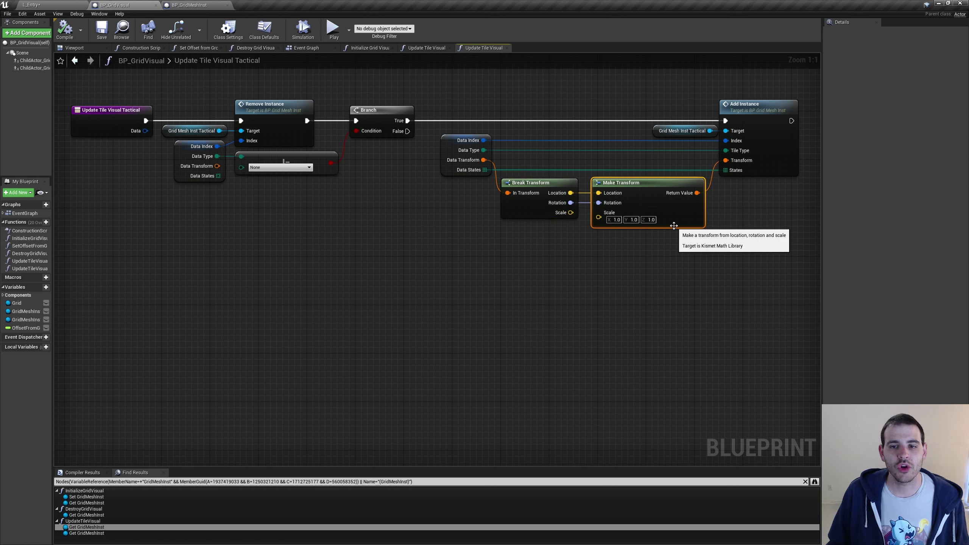
{"action": "left_click_drag", "start_coordinate": [570, 213], "coordinate": [523, 266]}
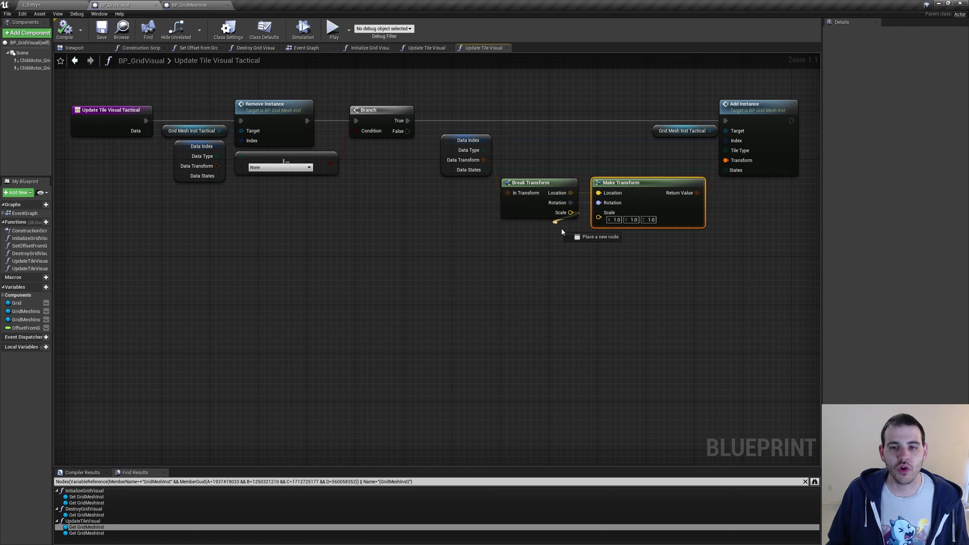
{"action": "left_click_drag", "start_coordinate": [598, 217], "coordinate": [472, 355]}
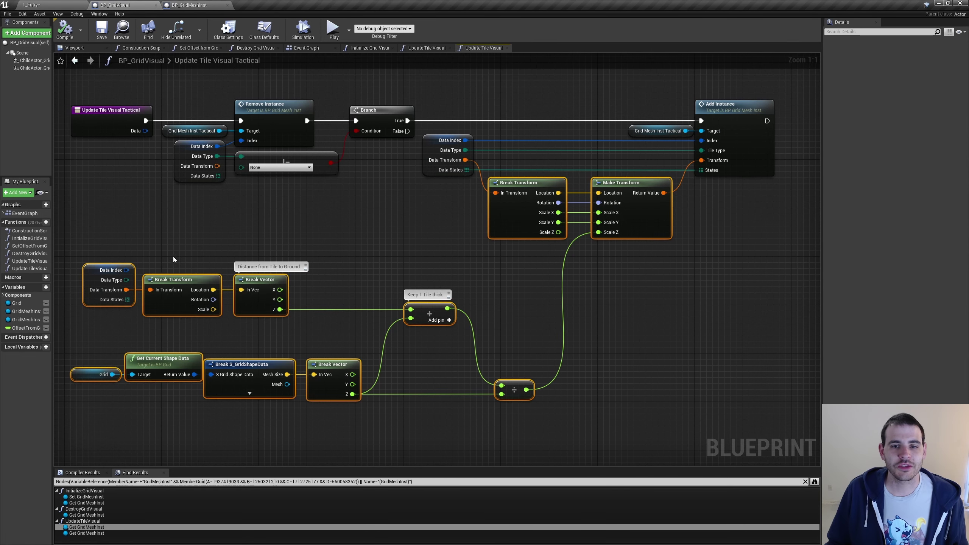
{"action": "left_click", "coordinate": [555, 305]}
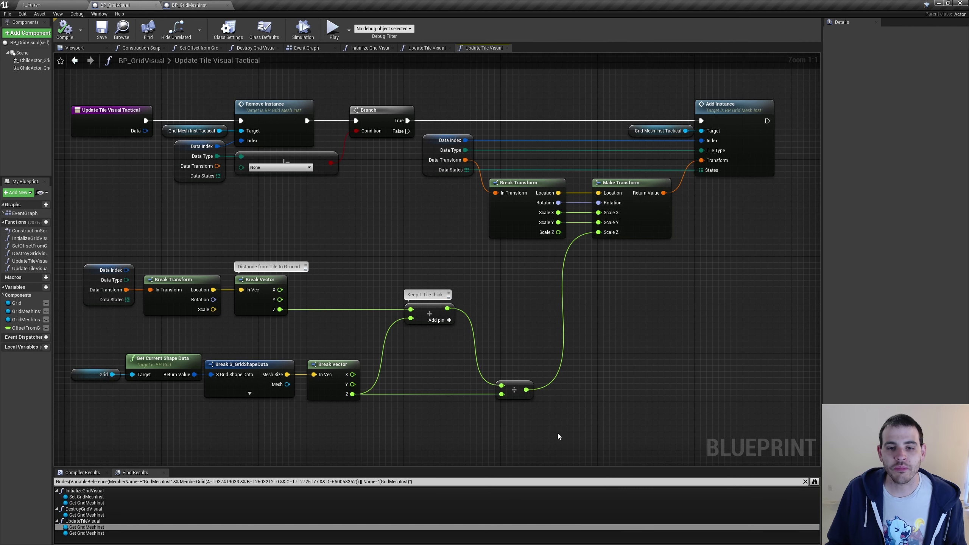
Wire the ground-distance-plus-one-tile divide result into Make Transform's Scale Z
{"action": "left_click_drag", "start_coordinate": [558, 435], "coordinate": [111, 278]}
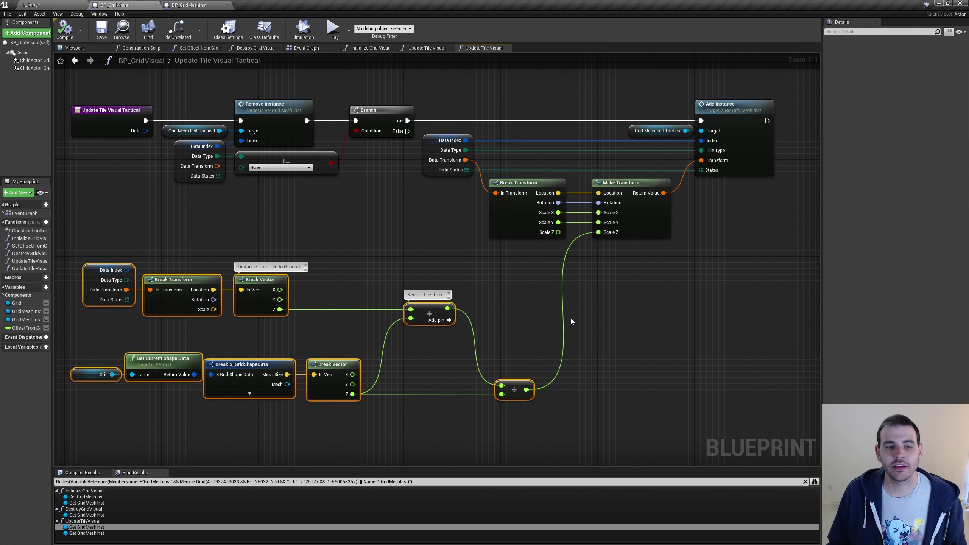
{"action": "left_click_drag", "start_coordinate": [336, 240], "coordinate": [190, 325]}
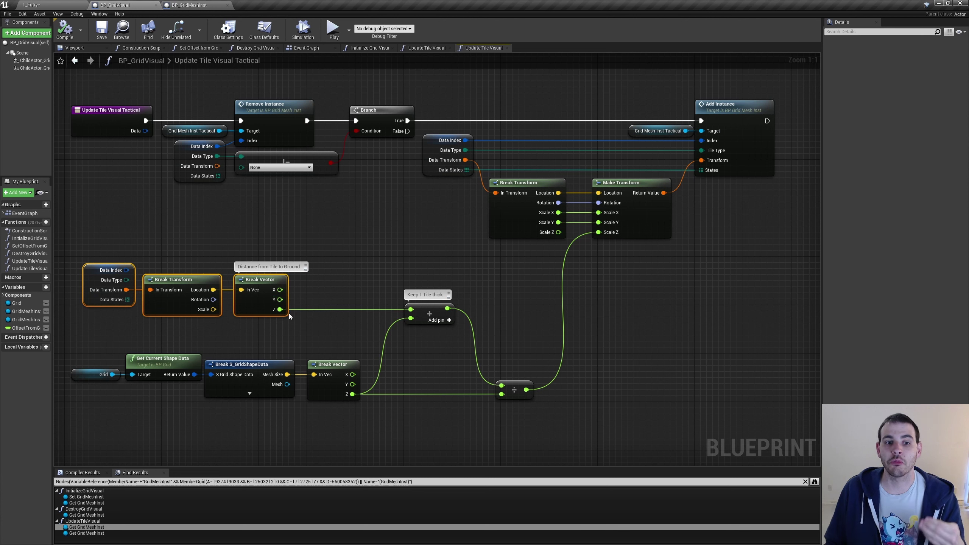
{"action": "left_click", "coordinate": [437, 316]}
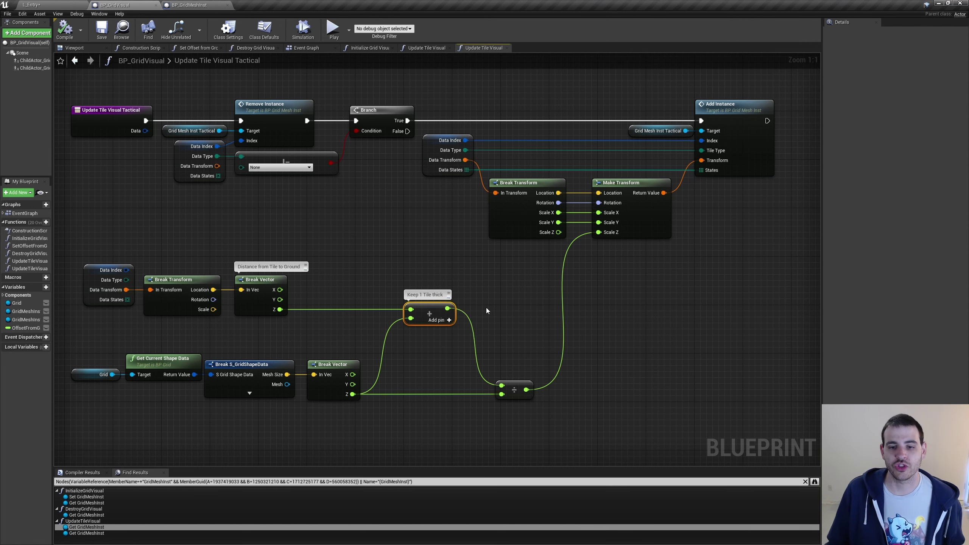
{"action": "left_click_drag", "start_coordinate": [578, 331], "coordinate": [490, 414]}
{"action": "left_click", "coordinate": [423, 293]}
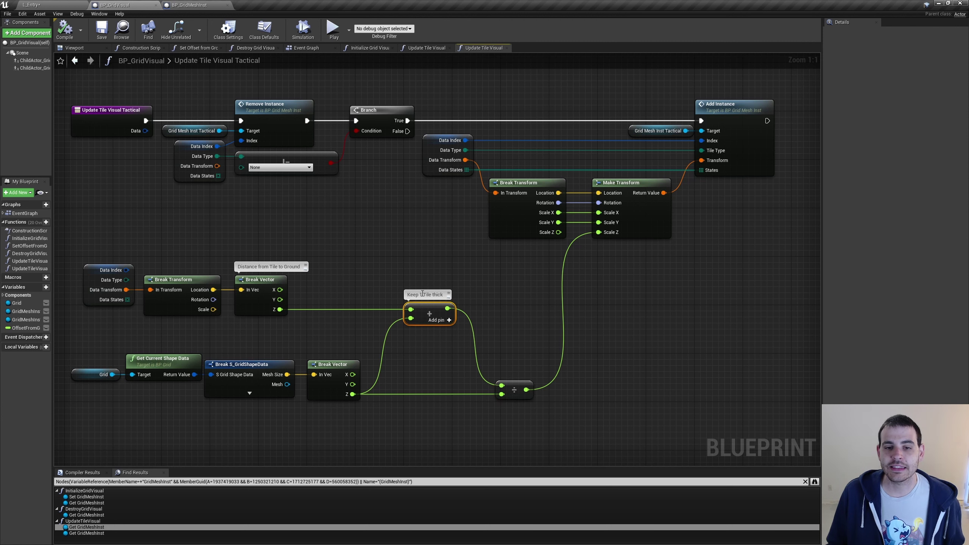
{"action": "left_click_drag", "start_coordinate": [407, 368], "coordinate": [357, 398]}
{"action": "left_click", "coordinate": [620, 200]}
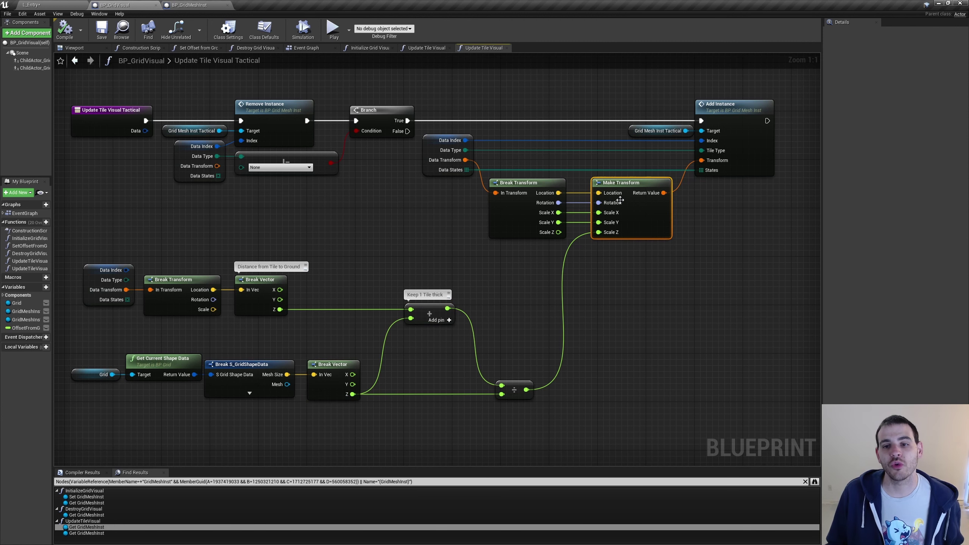
{"action": "left_click_drag", "start_coordinate": [398, 289], "coordinate": [518, 330]}
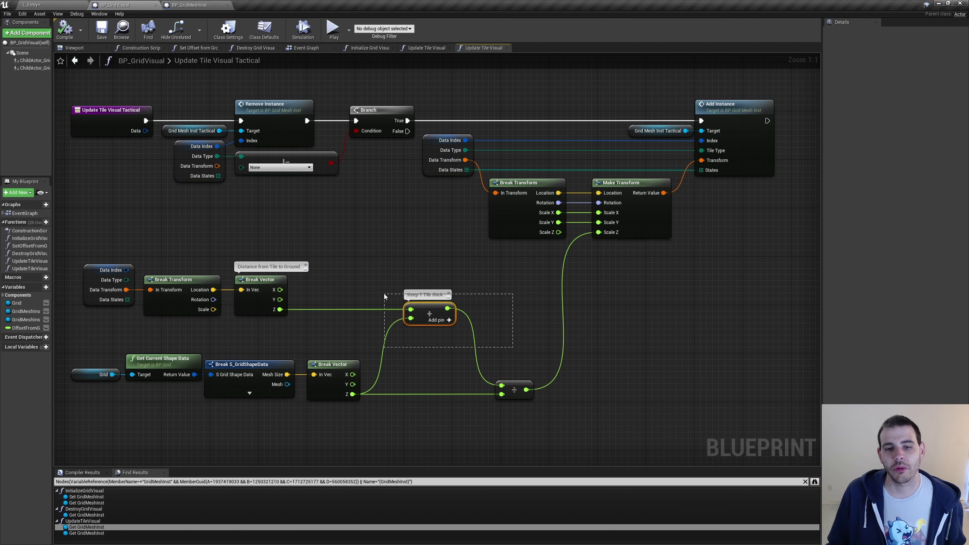
{"action": "left_click", "coordinate": [514, 390]}
{"action": "left_click", "coordinate": [333, 364]}
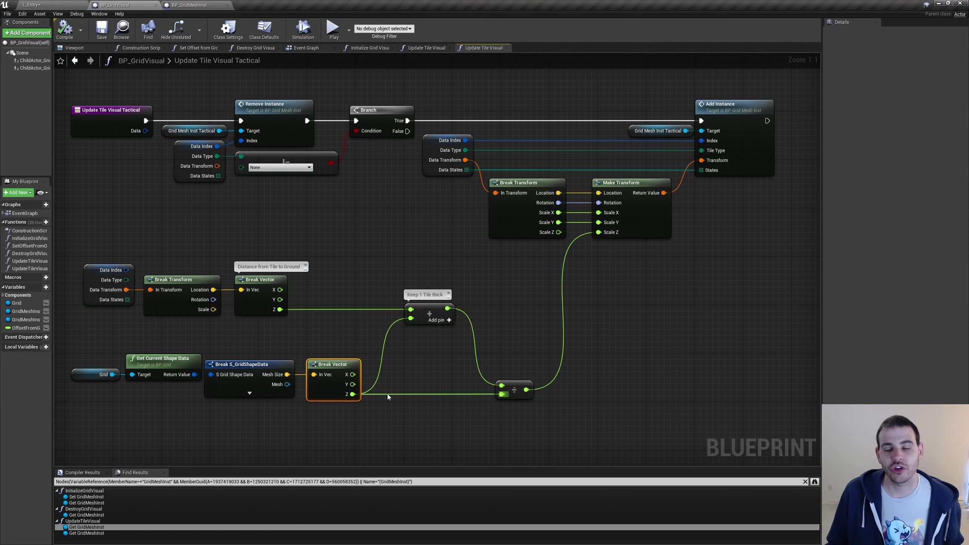
{"action": "left_click", "coordinate": [627, 224]}
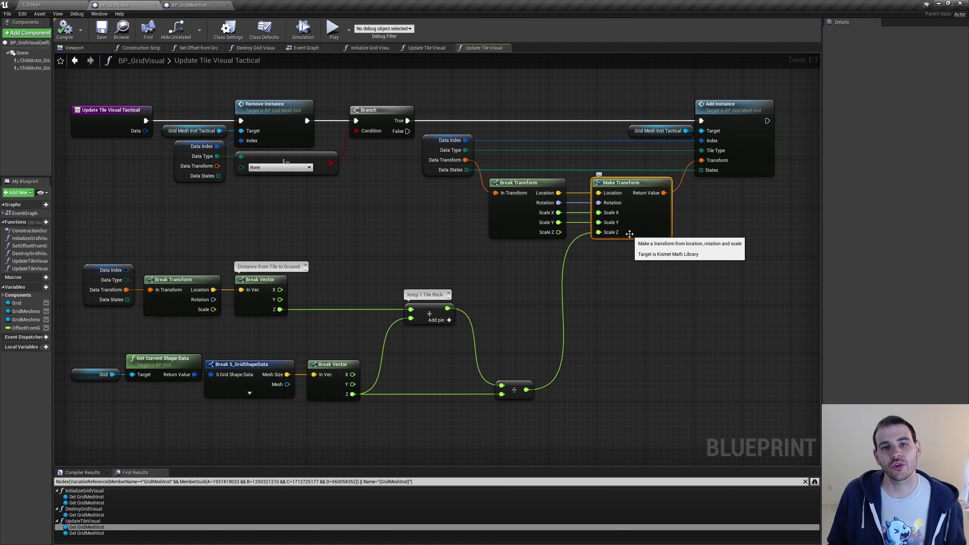
{"action": "left_click", "coordinate": [640, 397]}
{"action": "left_click", "coordinate": [31, 4]}
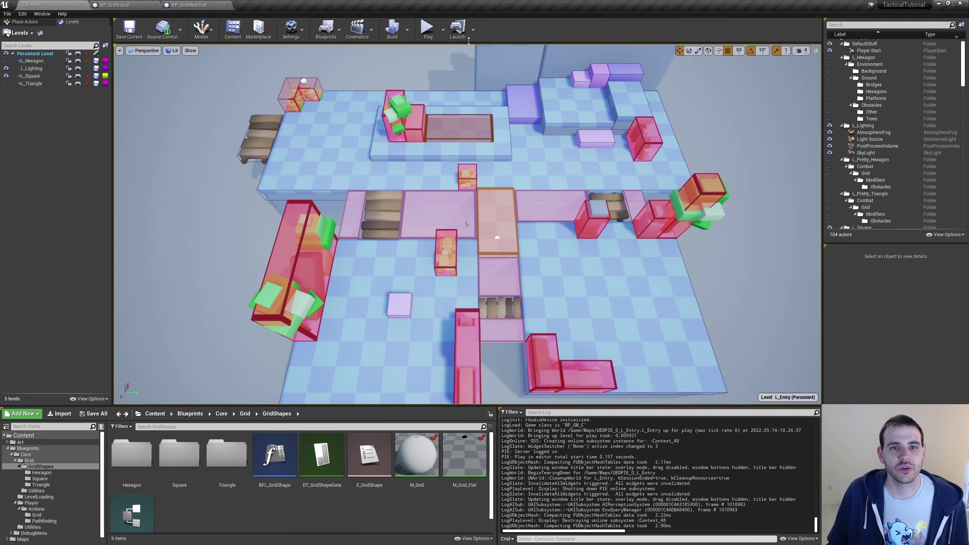
Play, generate the grid from the environment, and select the raised rectangular platform
{"action": "left_click", "coordinate": [428, 27]}
{"action": "left_click", "coordinate": [132, 228]}
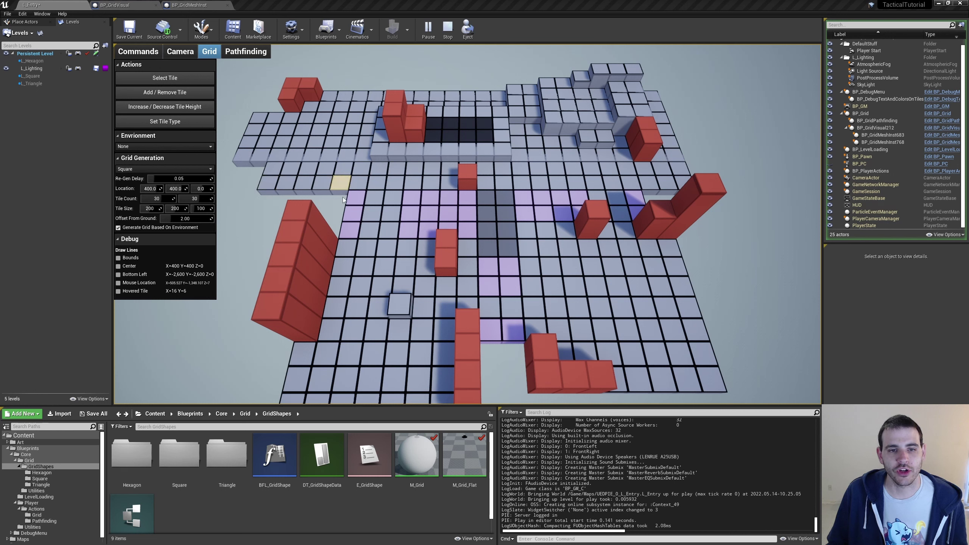
{"action": "left_click", "coordinate": [371, 141]}
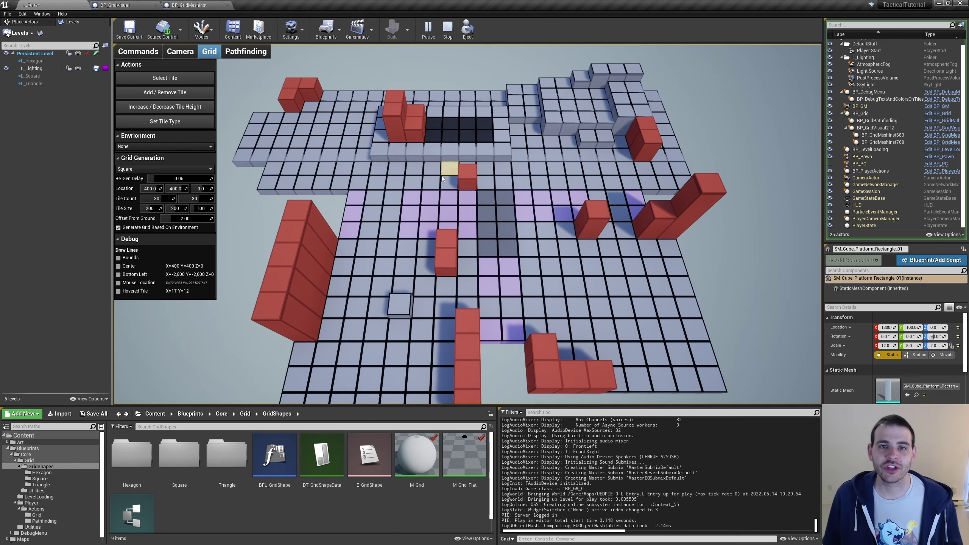
Lower the rectangular platform to Z -200 and replay with the environment set to None
{"action": "left_click", "coordinate": [448, 27]}
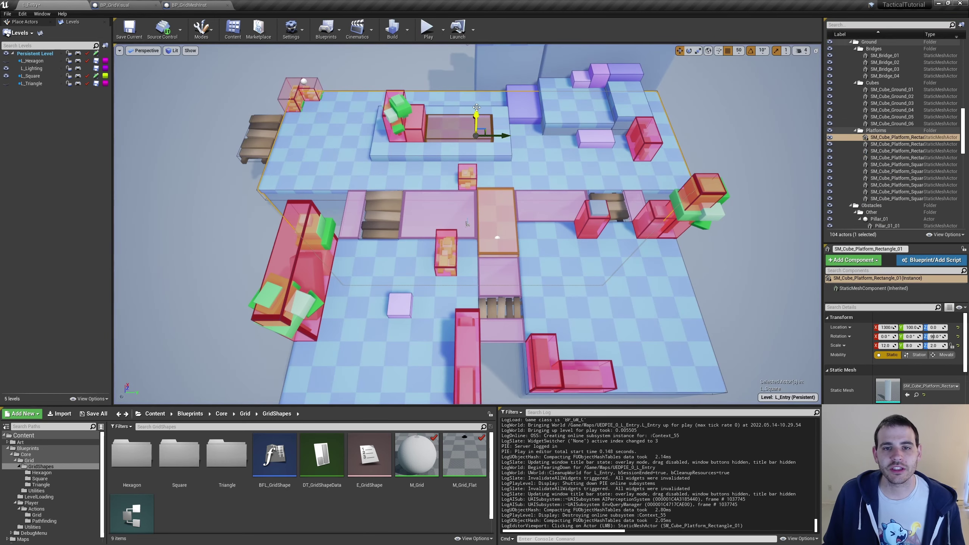
{"action": "left_click_drag", "start_coordinate": [477, 113], "coordinate": [477, 126]}
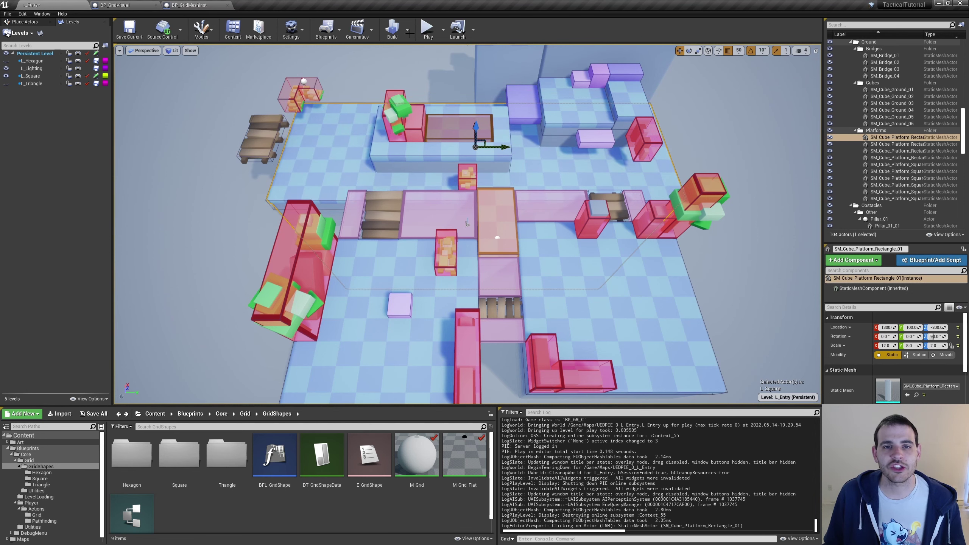
{"action": "left_click", "coordinate": [427, 34]}
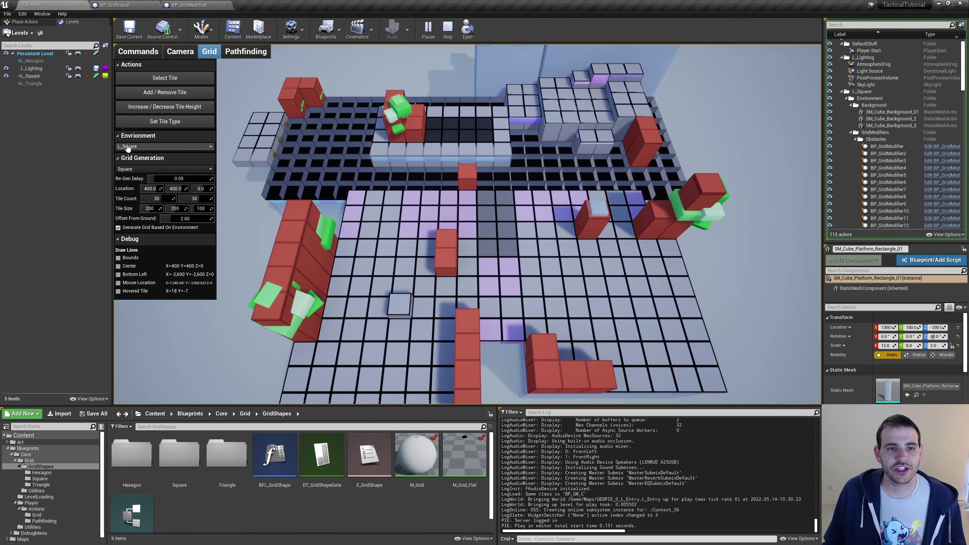
{"action": "left_click", "coordinate": [138, 150]}
{"action": "left_click", "coordinate": [132, 154]}
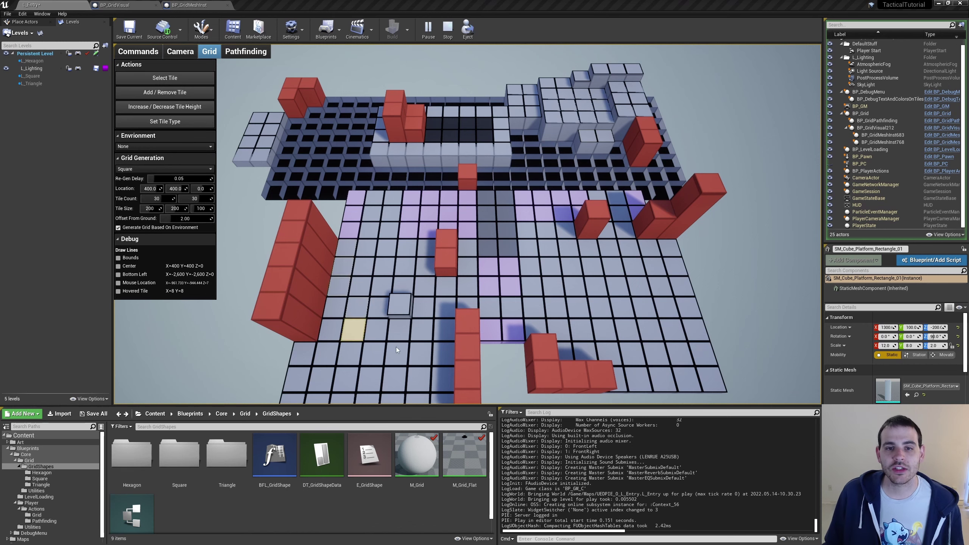
Change an edge tile's height in tile-height editing, then select nodes in BP_GridVisual
{"action": "left_click", "coordinate": [181, 108]}
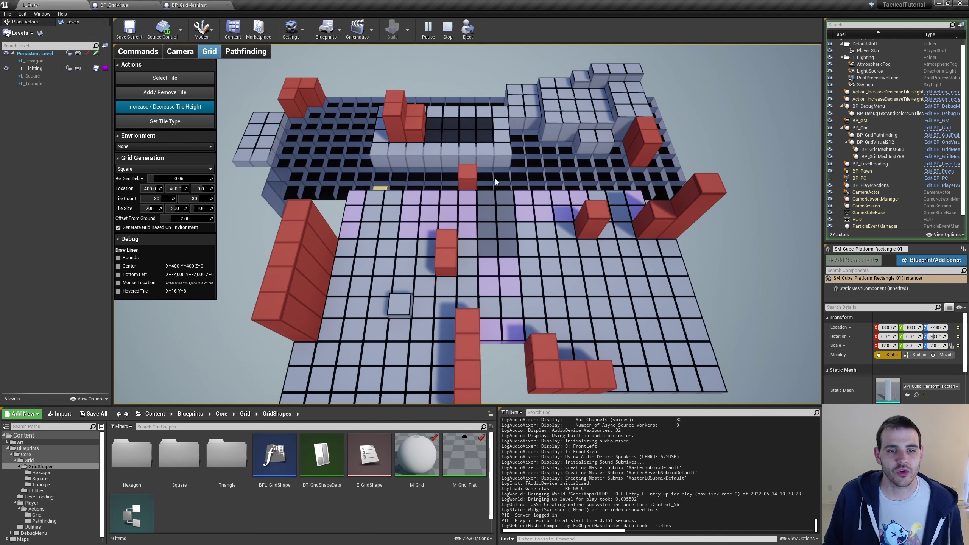
{"action": "middle_click_drag", "start_coordinate": [286, 214], "coordinate": [353, 213]}
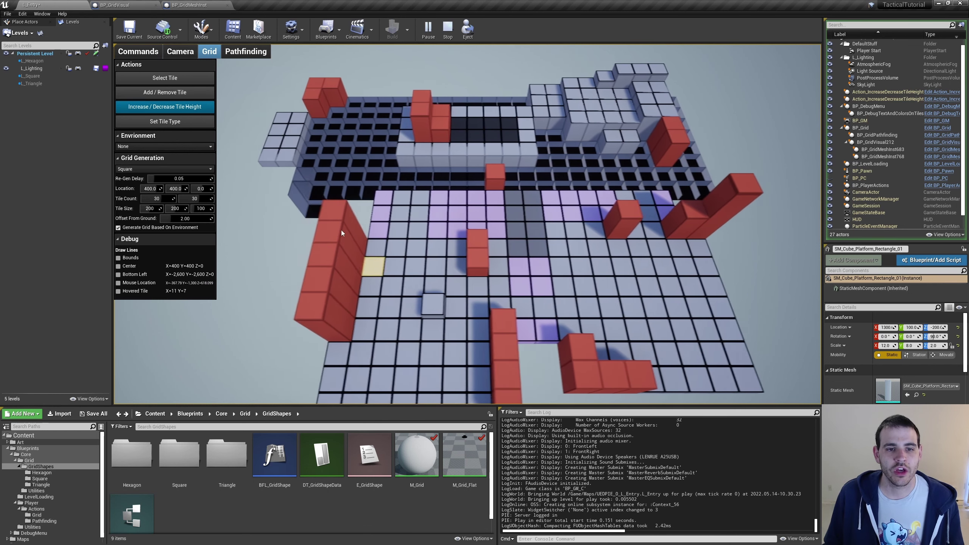
{"action": "right_click", "coordinate": [373, 228]}
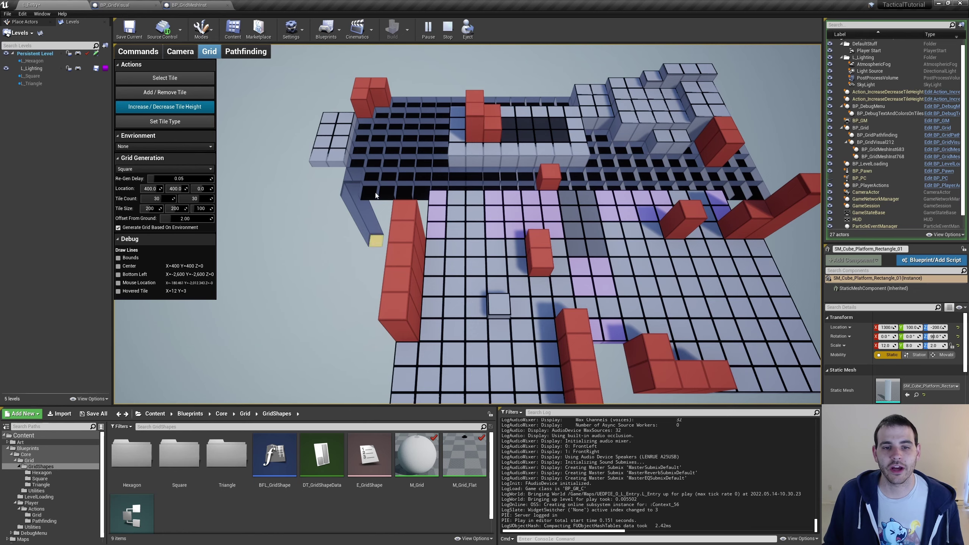
{"action": "left_click_drag", "start_coordinate": [136, 225], "coordinate": [717, 123]}
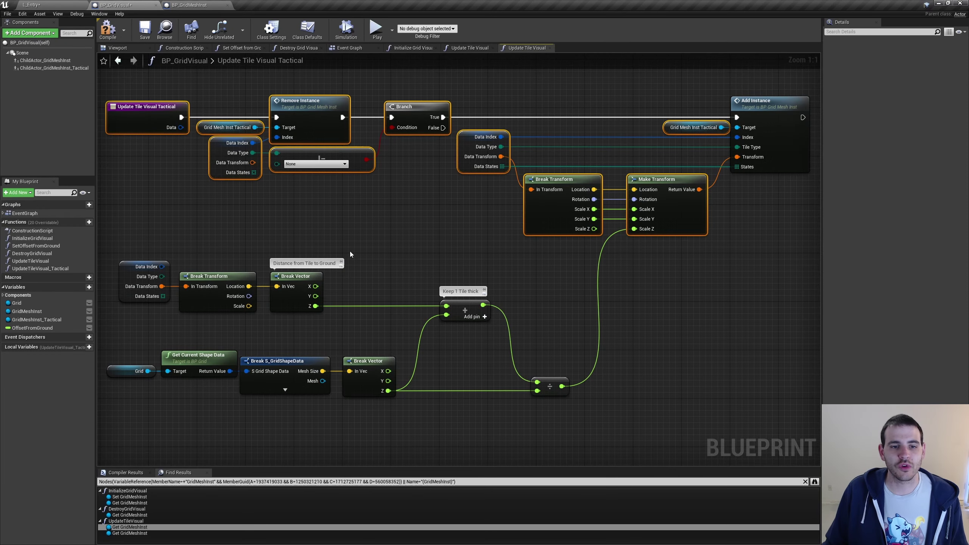
Duplicate OffsetFromGround into a new GridLowestZ variable with default value 999
{"action": "left_click", "coordinate": [32, 328]}
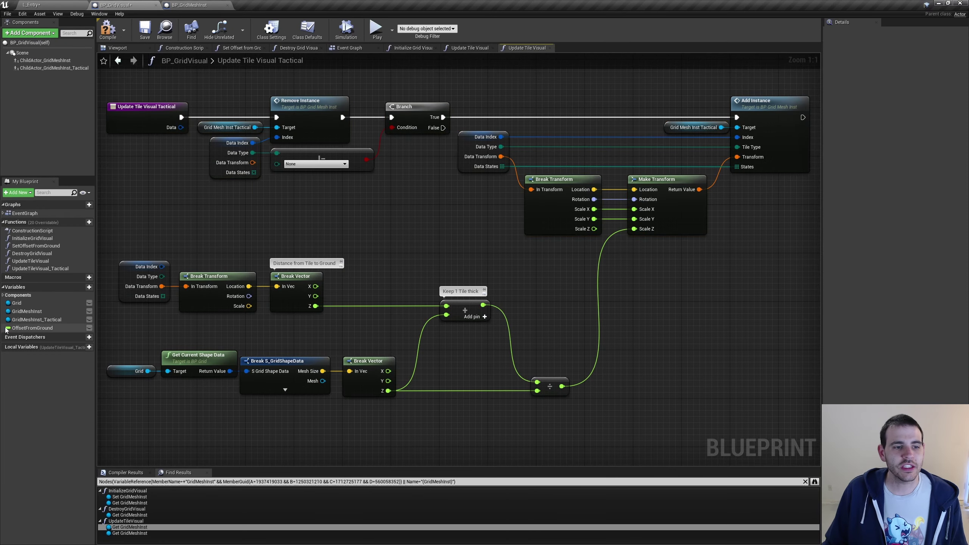
{"action": "key", "text": "ctrl+w"}
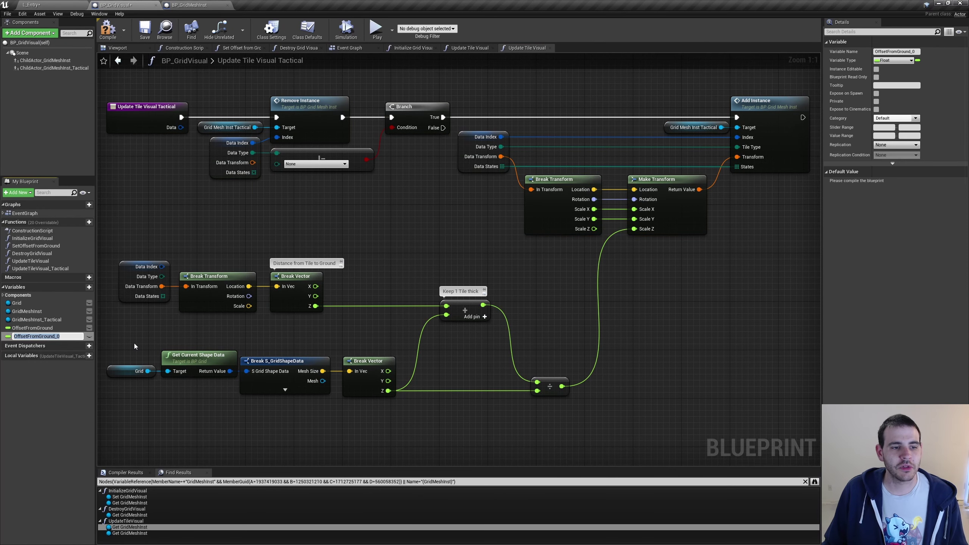
{"action": "type", "text": "GridLowestZ"}
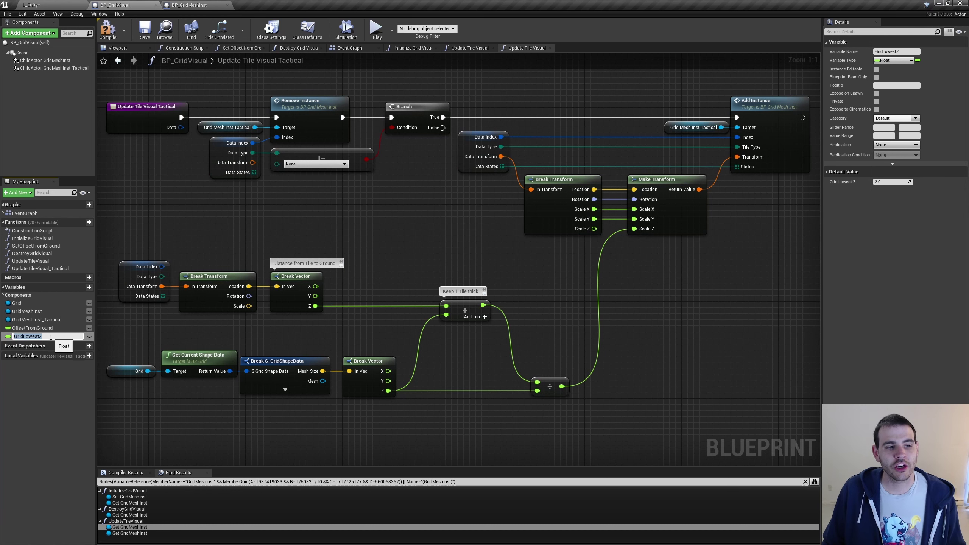
{"action": "key", "text": "Return"}
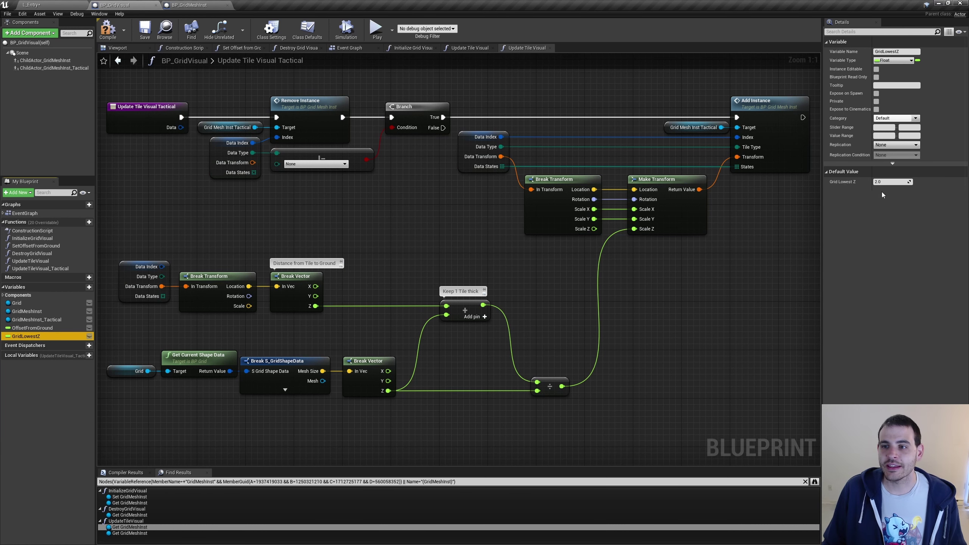
{"action": "left_click", "coordinate": [887, 182]}
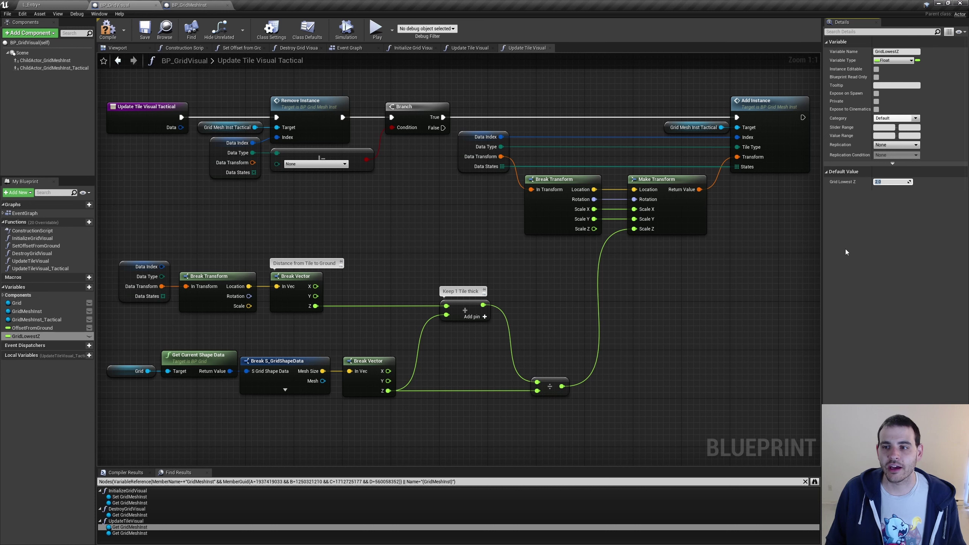
{"action": "type", "text": "999"}
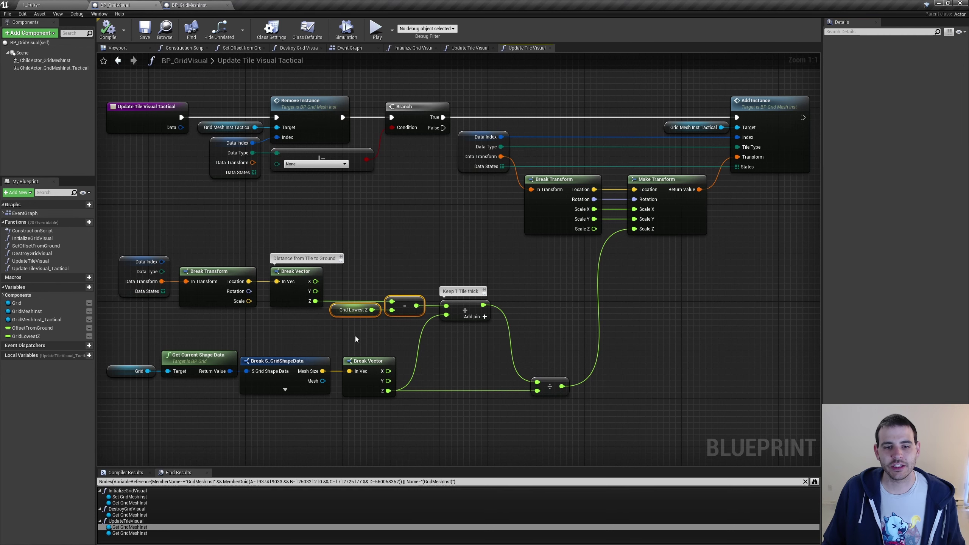
Shift the tile logic down and run it from the Sequence node's Then 1 output
{"action": "left_click", "coordinate": [301, 300]}
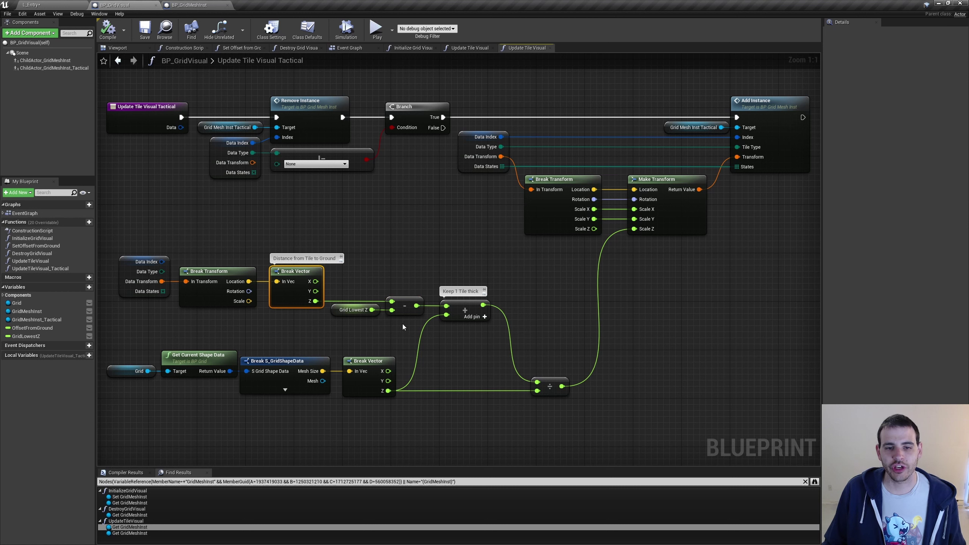
{"action": "left_click", "coordinate": [357, 310]}
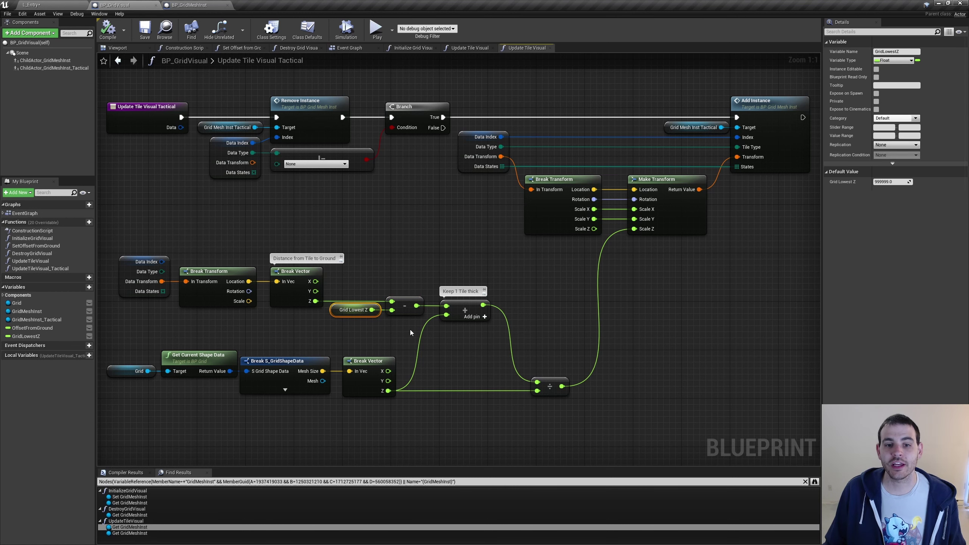
{"action": "key", "text": "ctrl+z"}
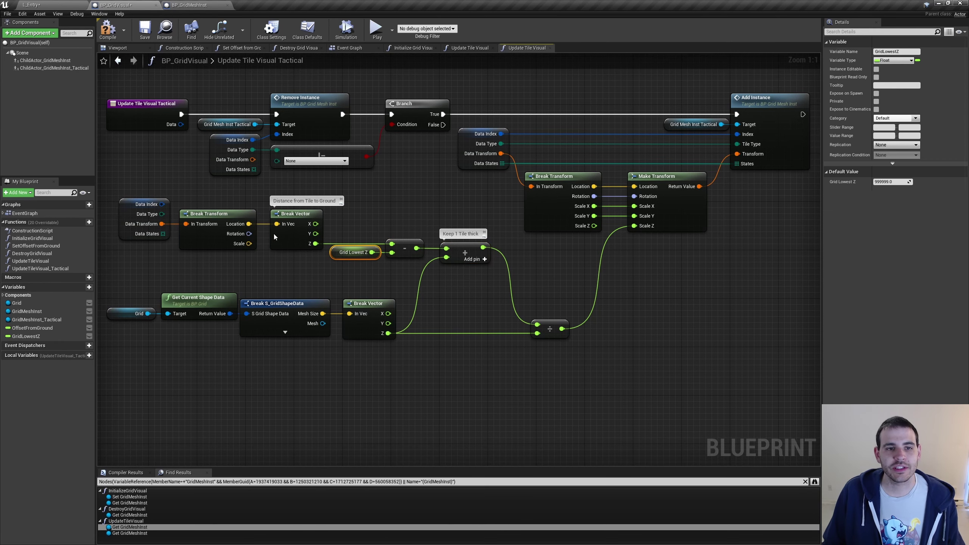
{"action": "left_click_drag", "start_coordinate": [764, 407], "coordinate": [249, 127]}
{"action": "left_click_drag", "start_coordinate": [114, 316], "coordinate": [114, 437]}
{"action": "mouse_move", "coordinate": [182, 114]}
{"action": "left_mouse_down"}
{"action": "mouse_move", "coordinate": [228, 114]}
{"action": "mouse_move", "coordinate": [277, 235]}
{"action": "left_mouse_up"}
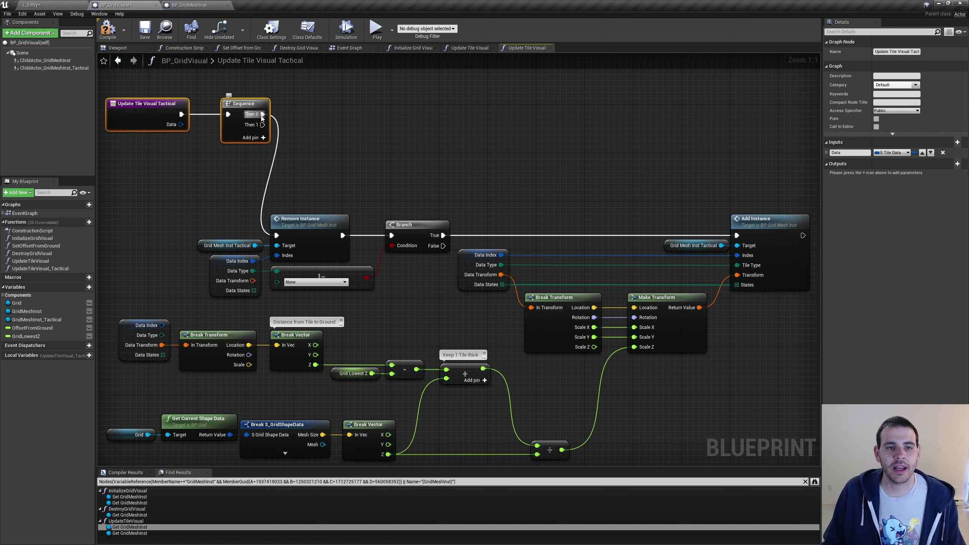
Pull a wire from the Sequence's Then 0 output and nudge the Sequence node left
{"action": "left_click_drag", "start_coordinate": [260, 114], "coordinate": [453, 123]}
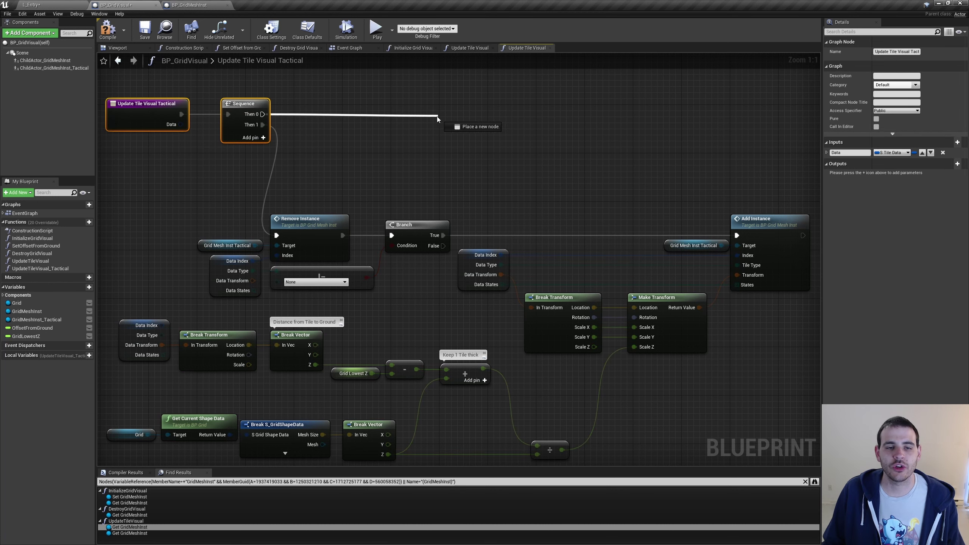
{"action": "left_click", "coordinate": [261, 193]}
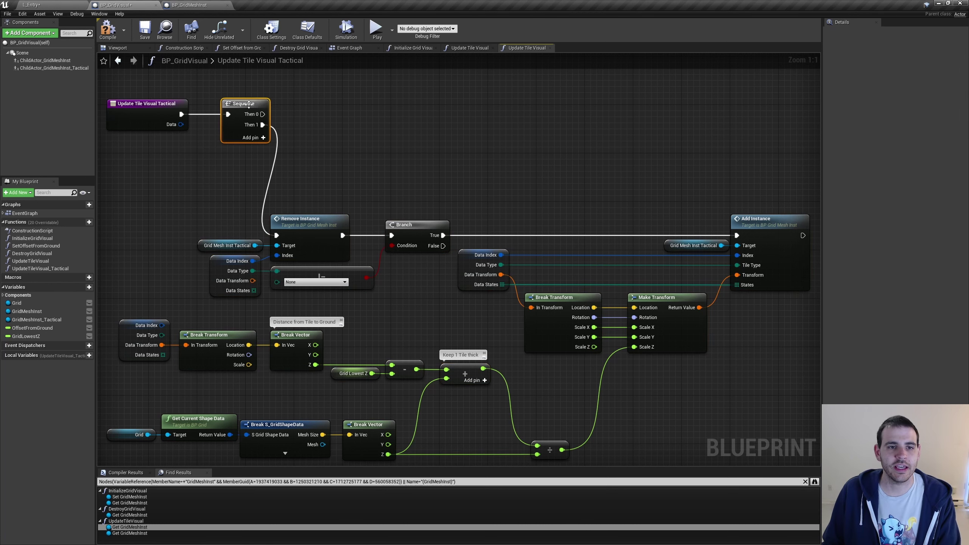
{"action": "left_click_drag", "start_coordinate": [244, 103], "coordinate": [226, 104]}
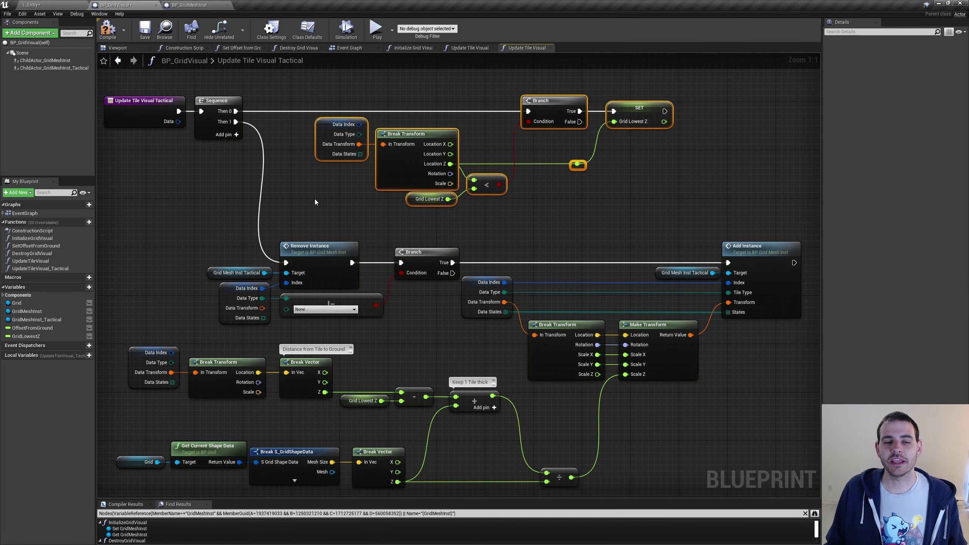
{"action": "left_click", "coordinate": [149, 115]}
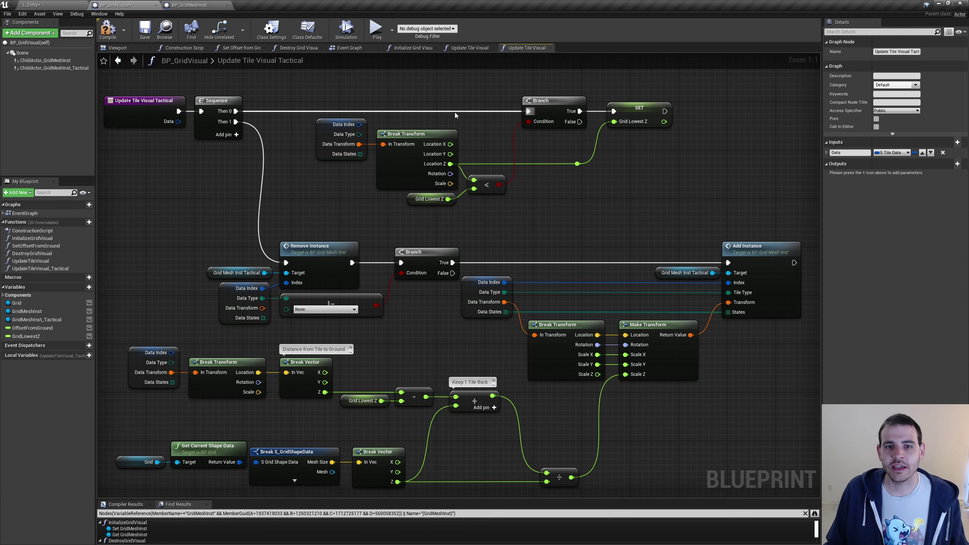
Review the Location Z versus Grid Lowest Z comparison feeding the SET Grid Lowest Z node
{"action": "left_click", "coordinate": [445, 138]}
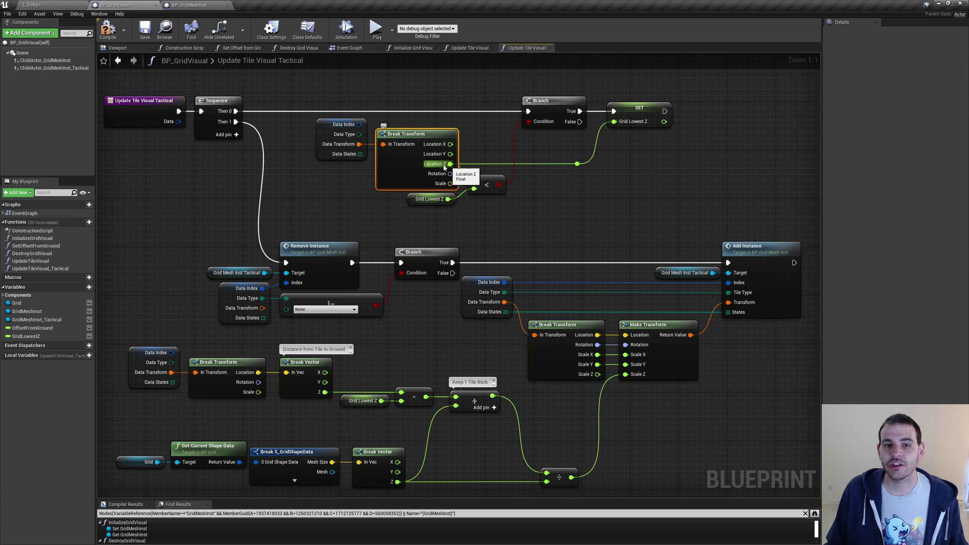
{"action": "left_click", "coordinate": [435, 200]}
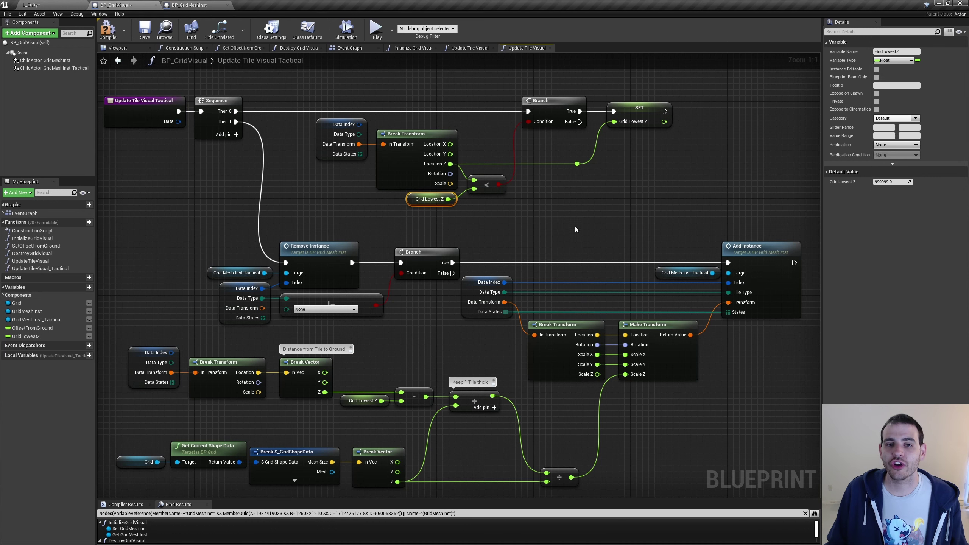
{"action": "left_click", "coordinate": [455, 150]}
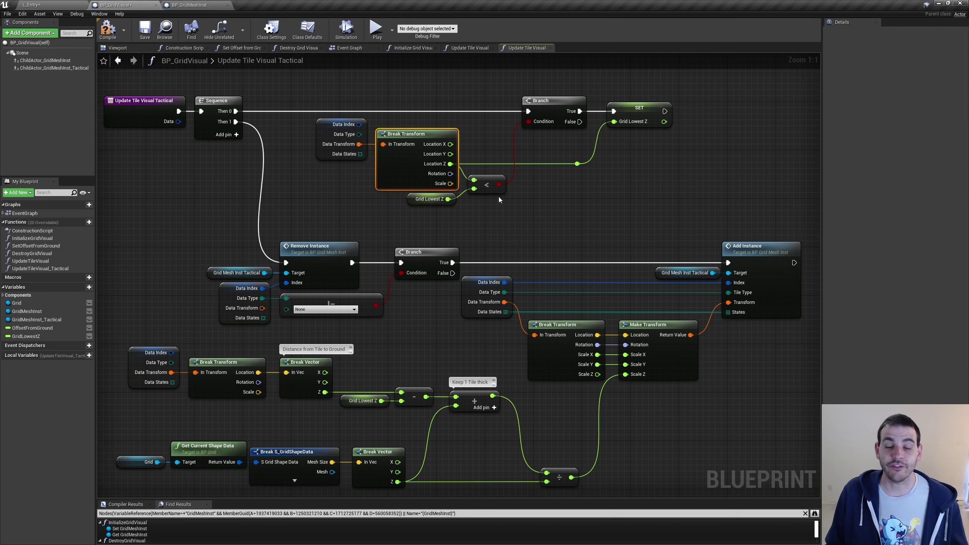
{"action": "left_click", "coordinate": [432, 199]}
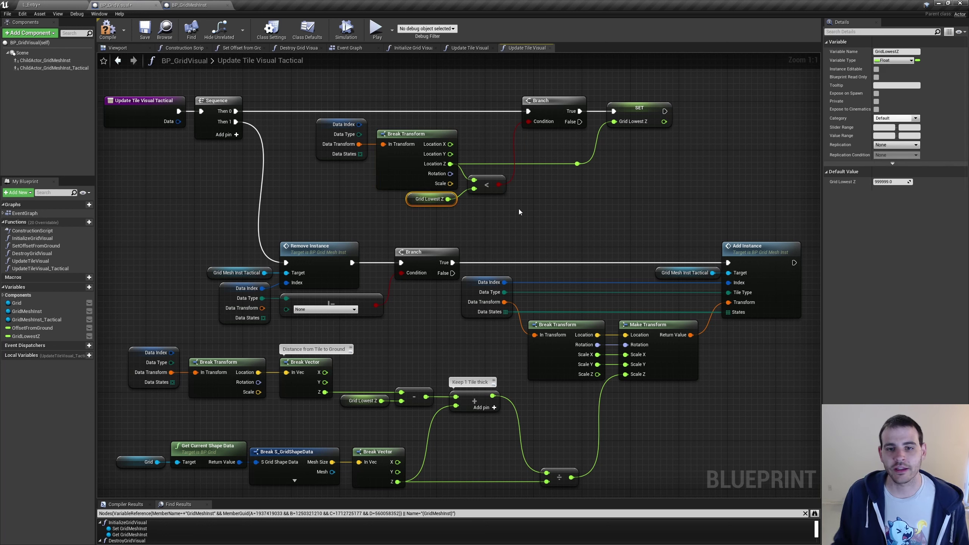
{"action": "left_click", "coordinate": [662, 122]}
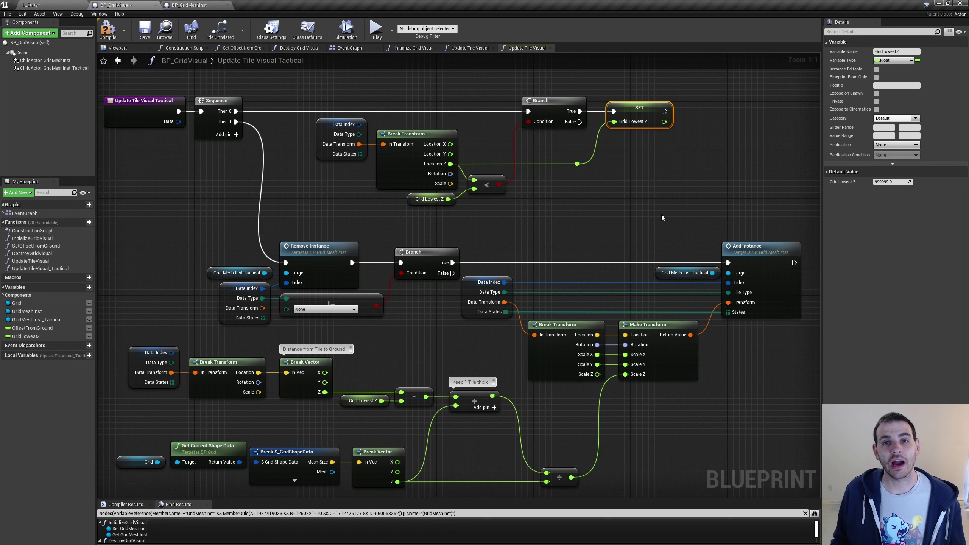
{"action": "left_click", "coordinate": [594, 208]}
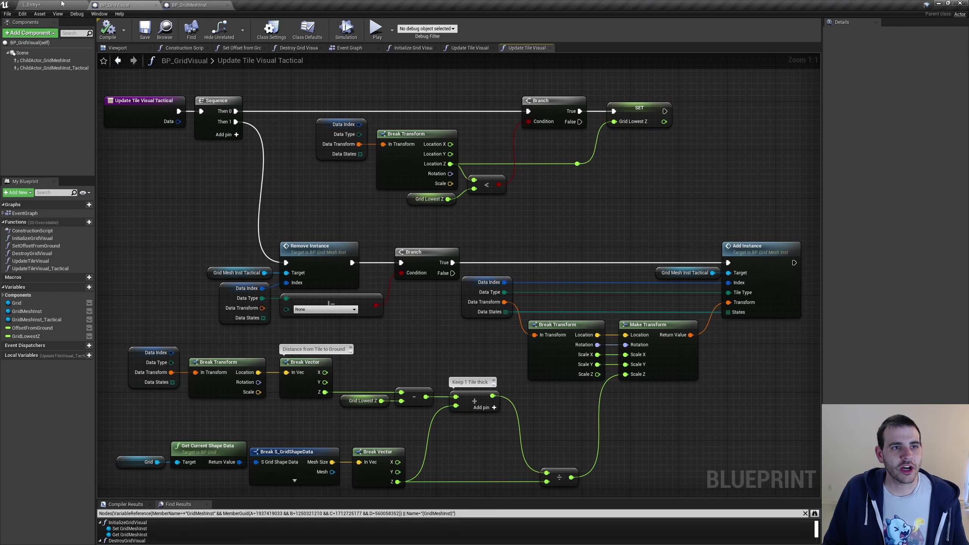
Play the L_Entry level and set the grid's Environment to None
{"action": "left_click", "coordinate": [57, 4]}
{"action": "left_click", "coordinate": [427, 27]}
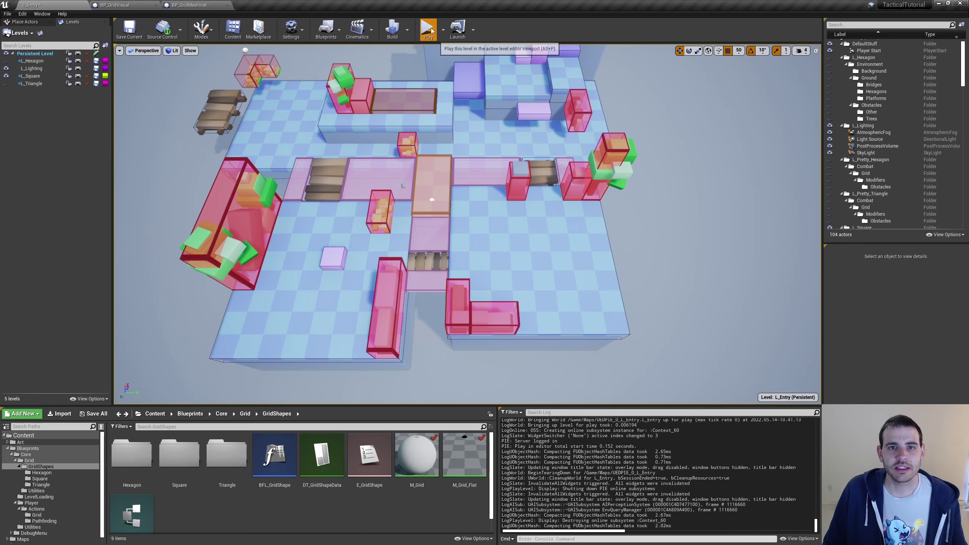
{"action": "left_click", "coordinate": [118, 227]}
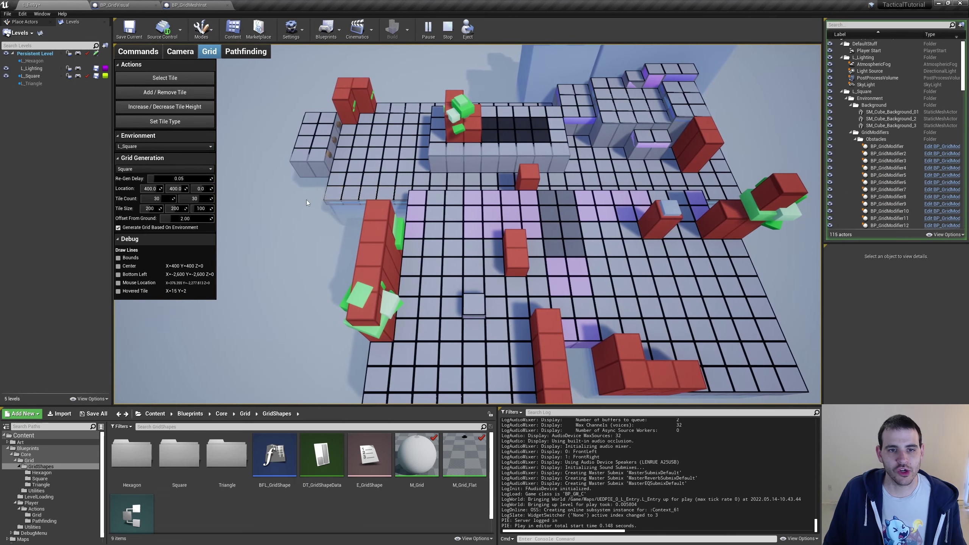
{"action": "left_click", "coordinate": [151, 146]}
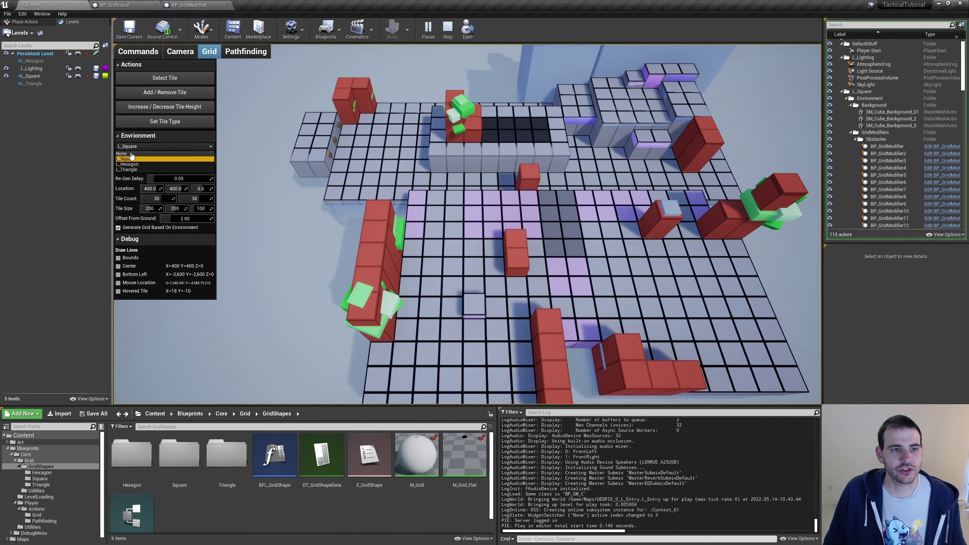
{"action": "left_click", "coordinate": [151, 155]}
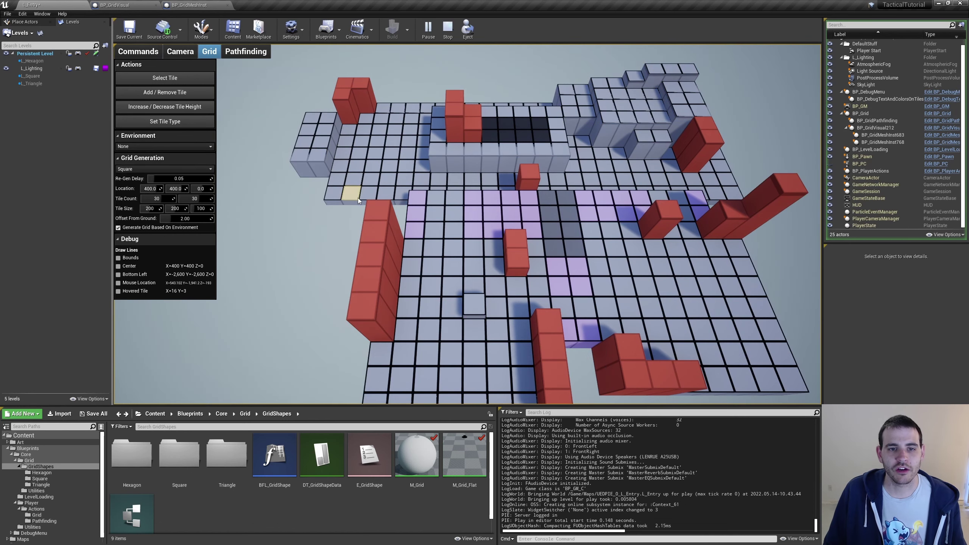
{"action": "key", "text": "s"}
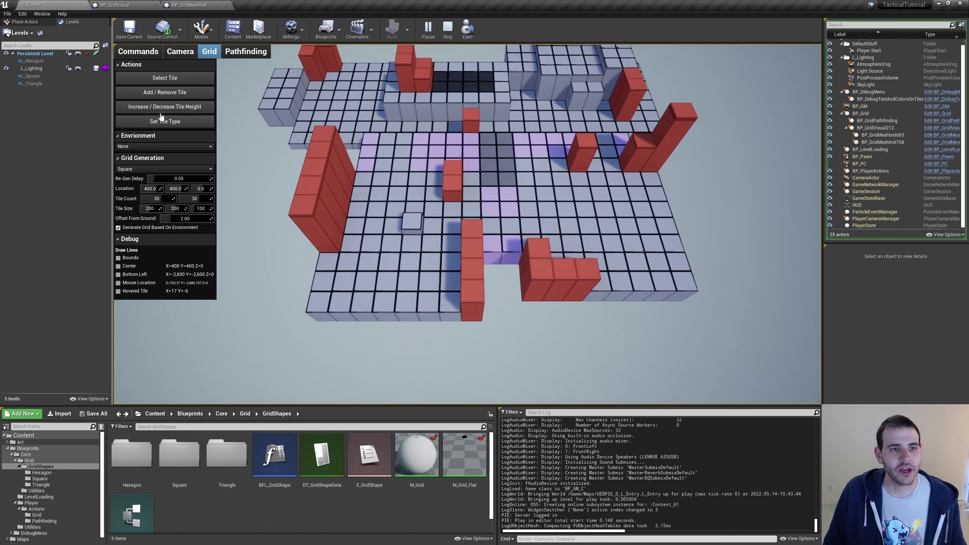
Switch to Increase / Decrease Tile Height and lower the grid's front-row tiles
{"action": "left_click", "coordinate": [161, 107]}
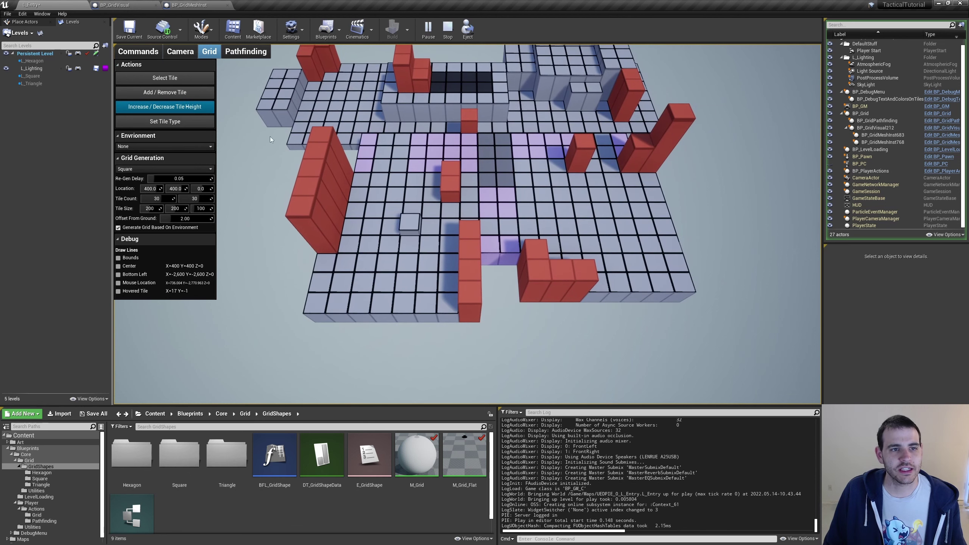
{"action": "right_click", "coordinate": [396, 308]}
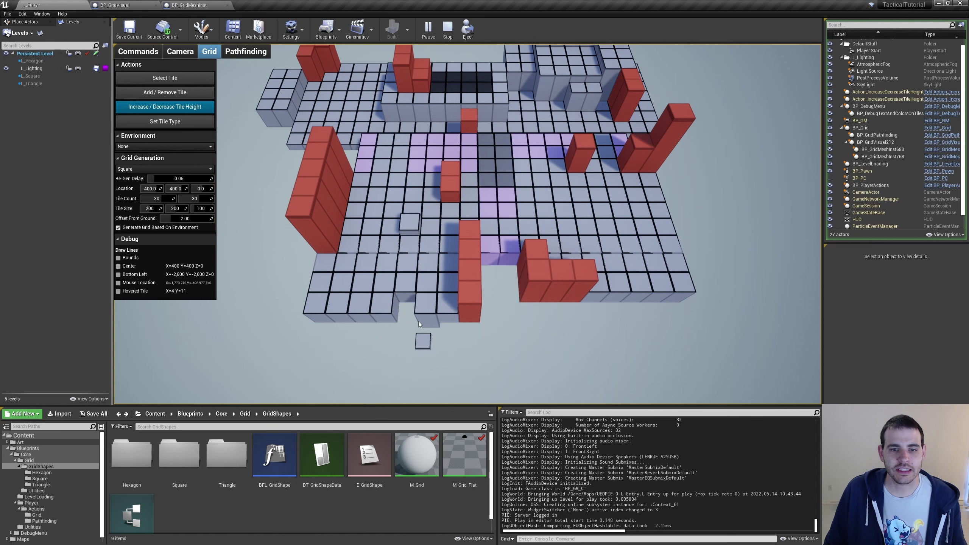
{"action": "right_click", "coordinate": [450, 309]}
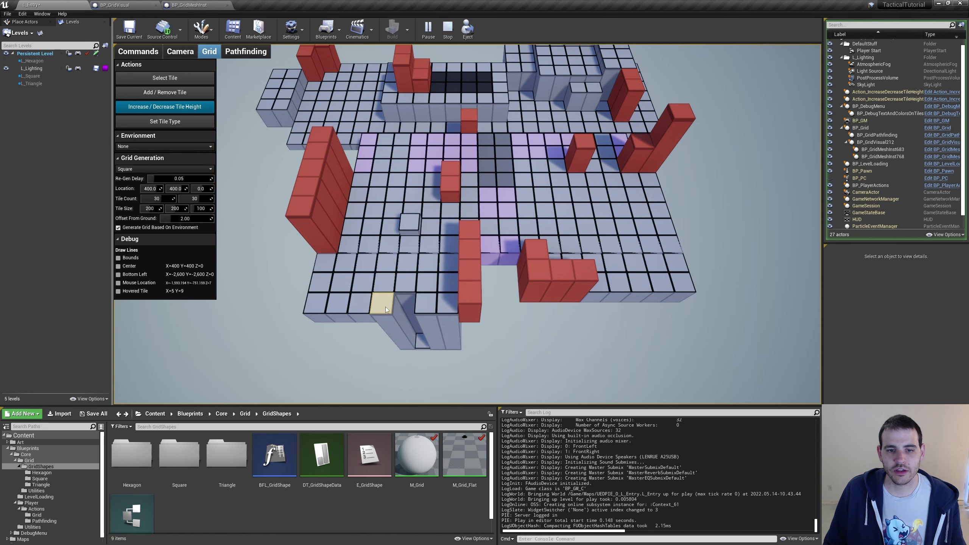
{"action": "right_click", "coordinate": [383, 306]}
{"action": "right_click", "coordinate": [360, 306]}
{"action": "right_click", "coordinate": [337, 306]}
{"action": "right_click", "coordinate": [317, 306]}
{"action": "right_click", "coordinate": [464, 306]}
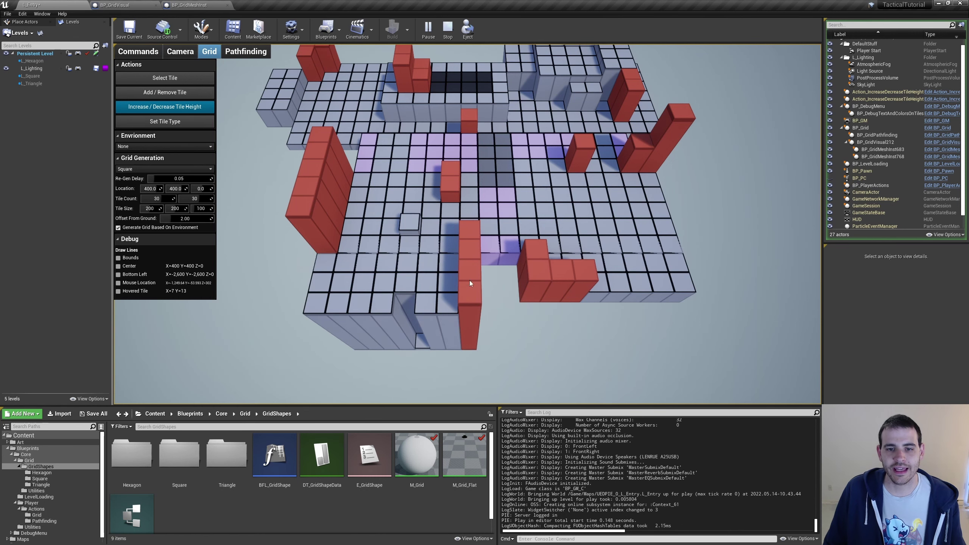
Lower the tiles under the red L-shape and along the rest of the front edge
{"action": "key", "text": "d"}
{"action": "right_click", "coordinate": [450, 252]}
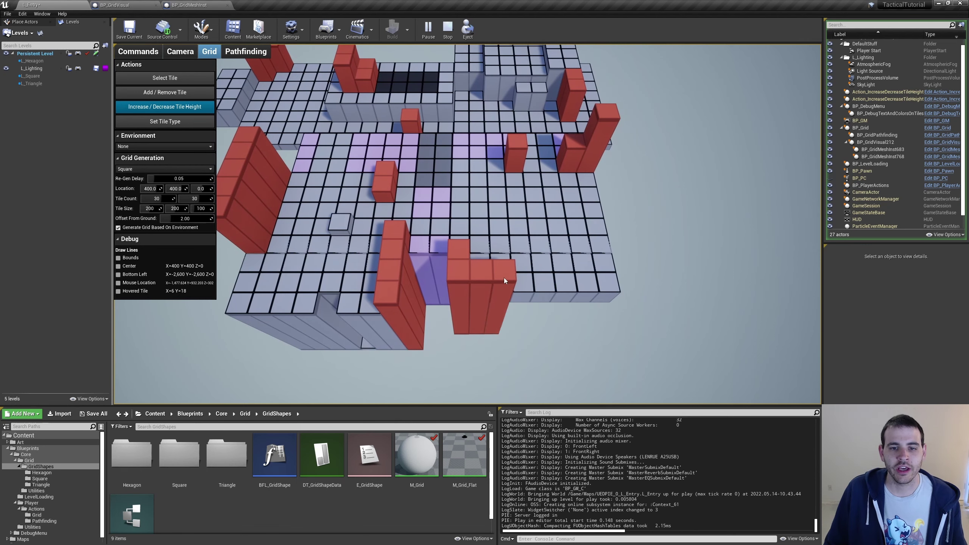
{"action": "right_click", "coordinate": [527, 282]}
{"action": "right_click", "coordinate": [548, 282]}
{"action": "right_click", "coordinate": [569, 283]}
{"action": "right_click", "coordinate": [590, 282]}
{"action": "right_click", "coordinate": [608, 282]}
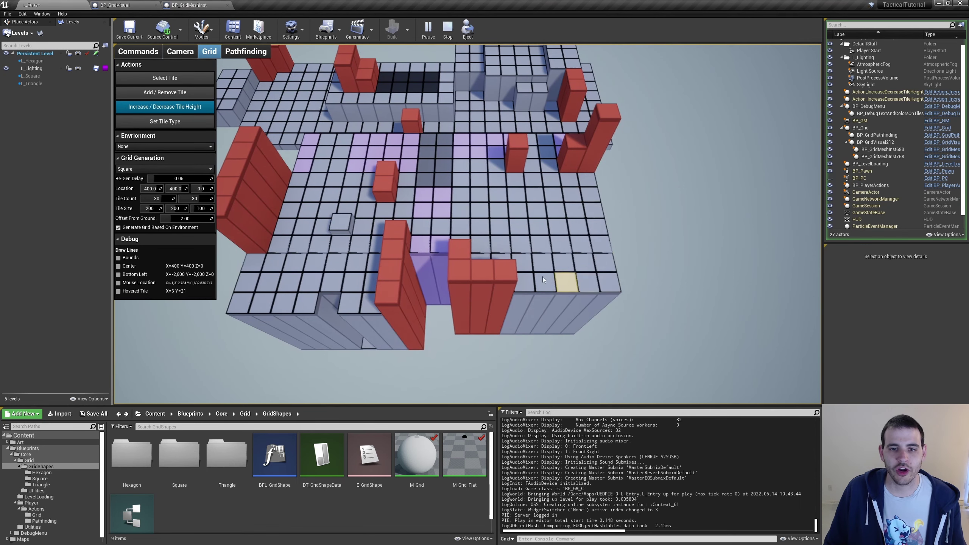
{"action": "key", "text": "a"}
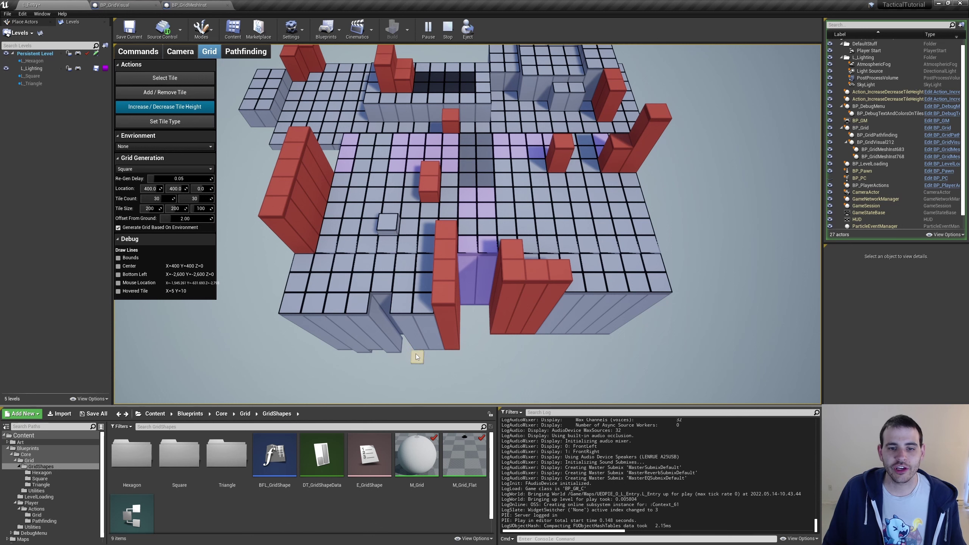
{"action": "right_click", "coordinate": [416, 354]}
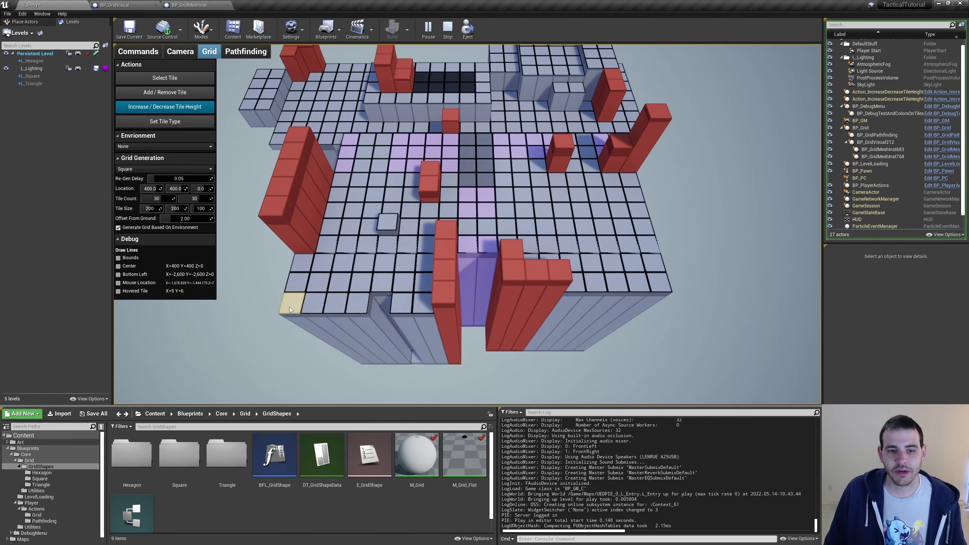
Pan the camera across the grid to inspect the lowered tile columns
{"action": "scroll", "coordinate": [289, 307], "scroll_direction": "up", "scroll_amount": 3}
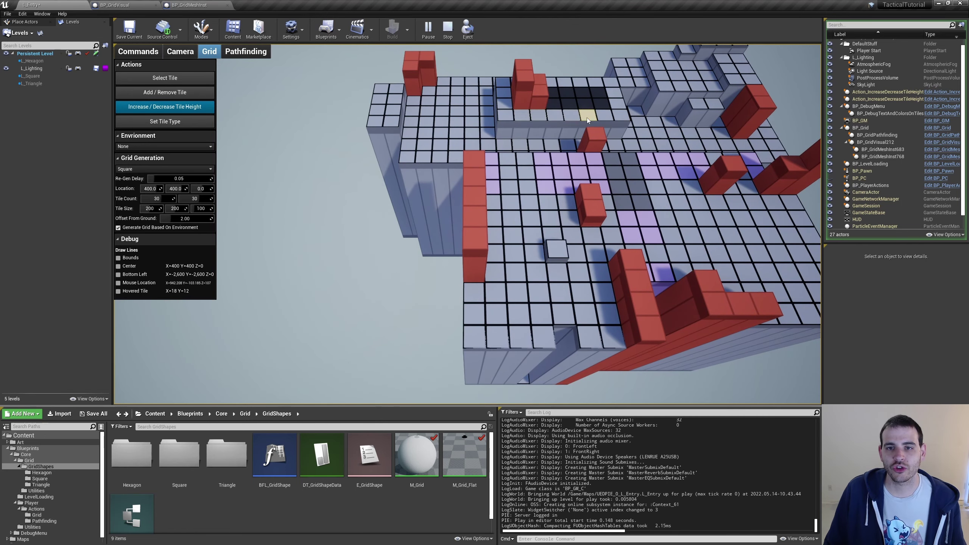
{"action": "key", "text": "d"}
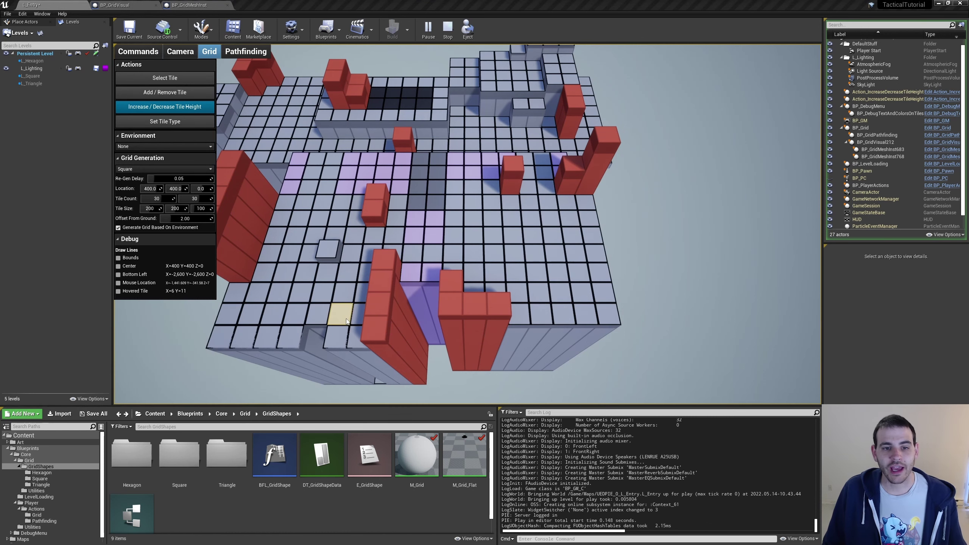
{"action": "key", "text": "a"}
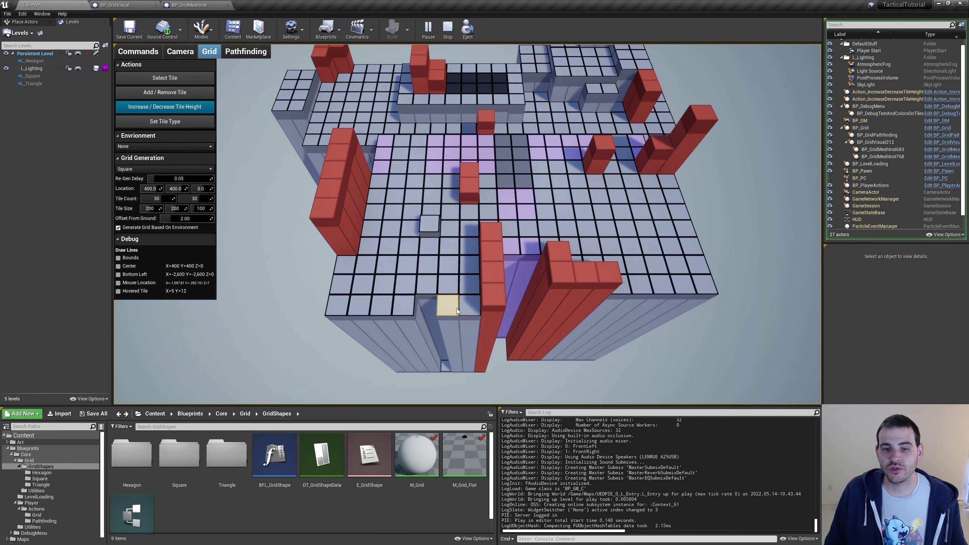
{"action": "key", "text": "d"}
{"action": "key", "text": "d"}
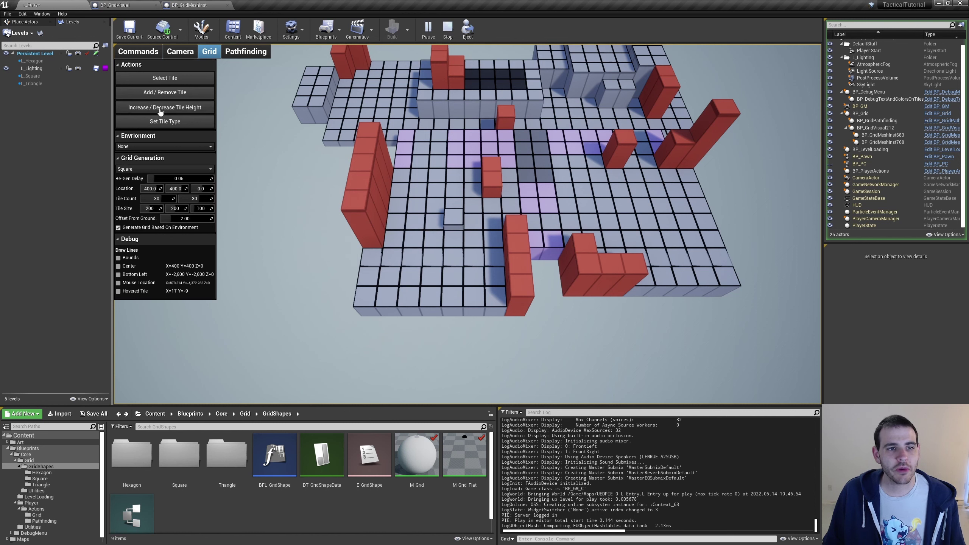
Lower a tile at the grid's lower-left edge and view the grid from the side
{"action": "left_click", "coordinate": [148, 107]}
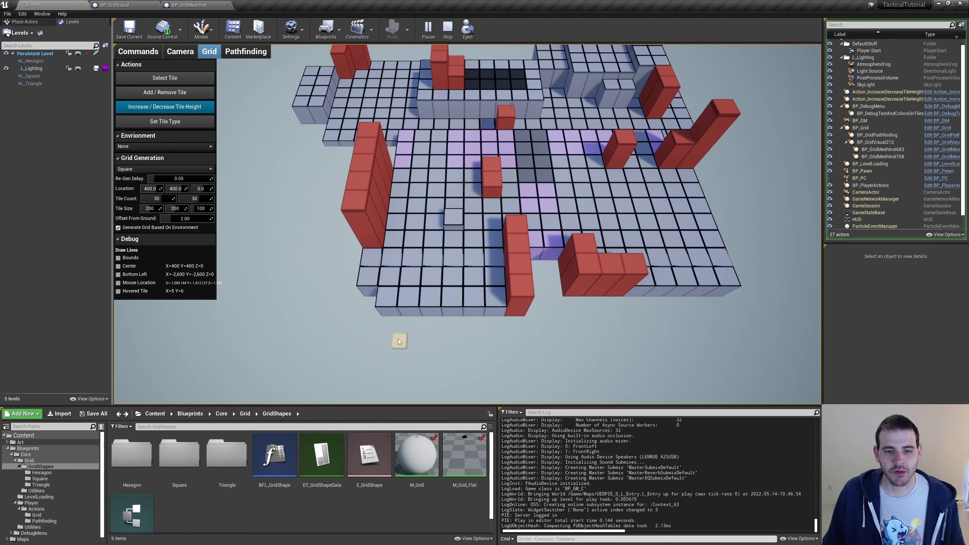
{"action": "left_click", "coordinate": [387, 297]}
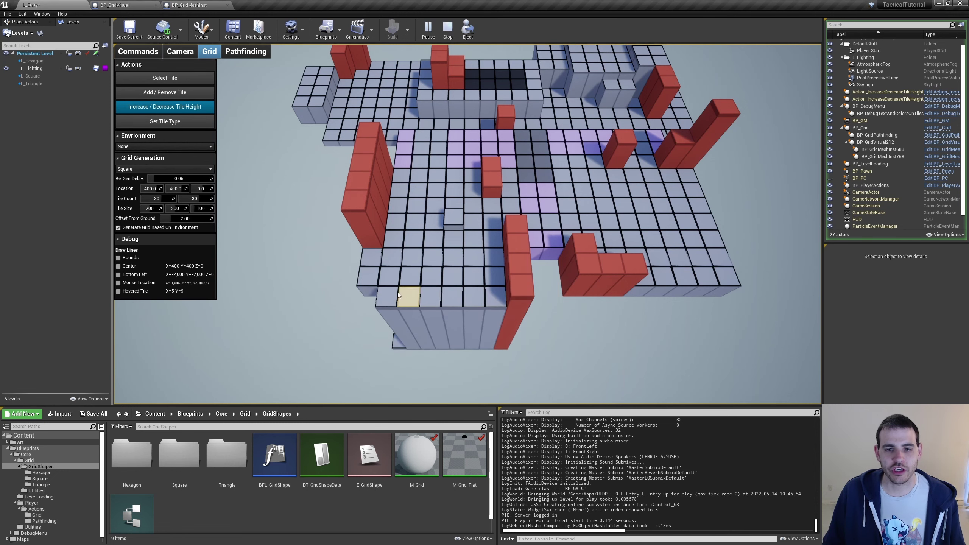
{"action": "key", "text": "a"}
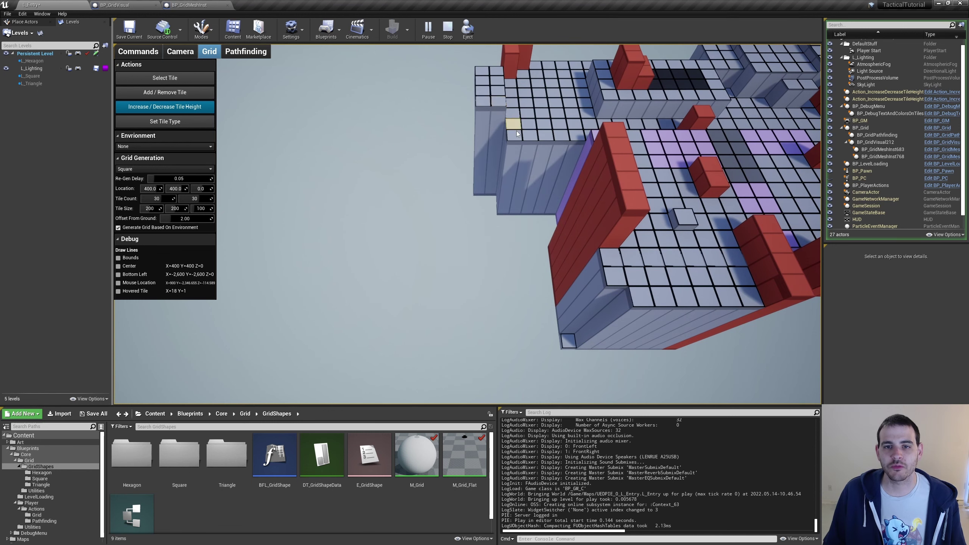
{"action": "key", "text": "e"}
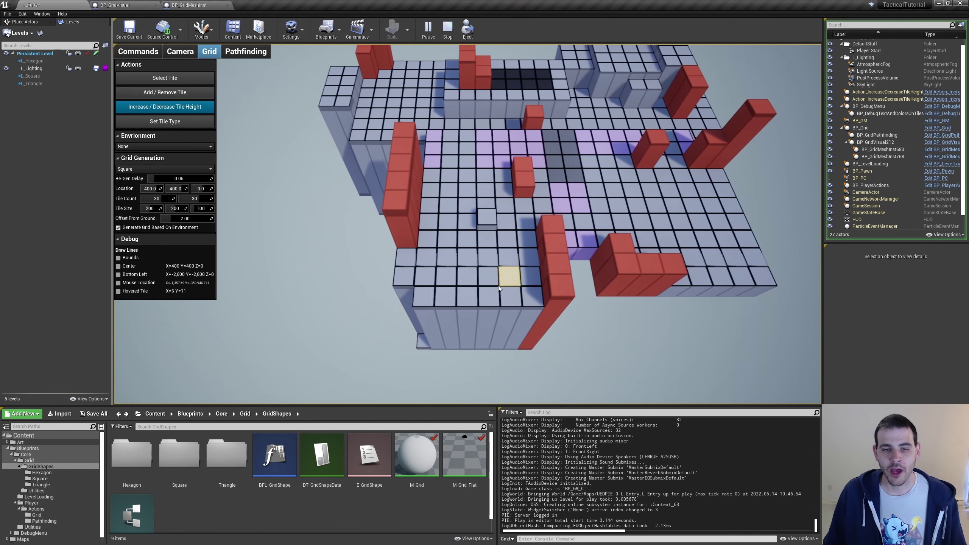
Regenerate the grid without obstacles, then from L_Square, then set Environment back to None
{"action": "left_click", "coordinate": [136, 229]}
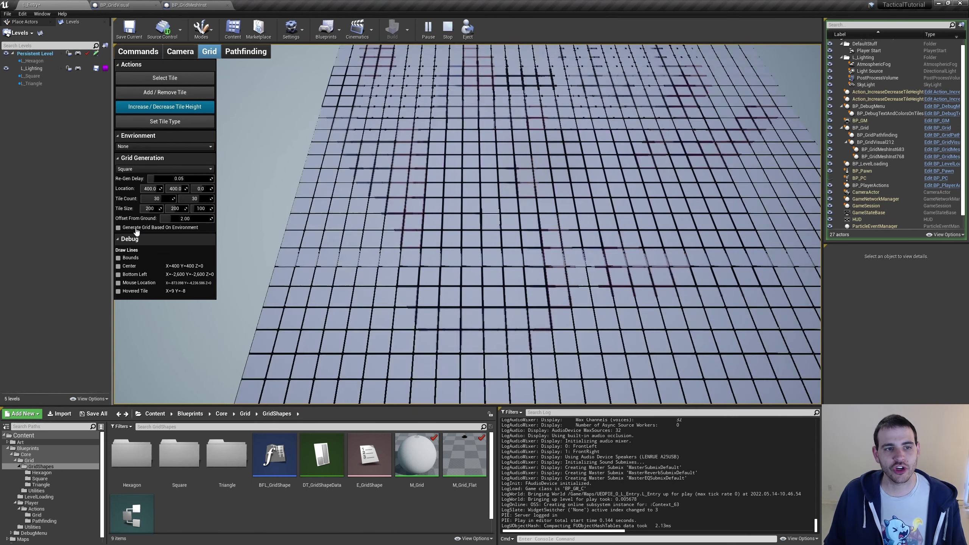
{"action": "left_click", "coordinate": [164, 169]}
{"action": "left_click", "coordinate": [164, 146]}
{"action": "left_click", "coordinate": [126, 158]}
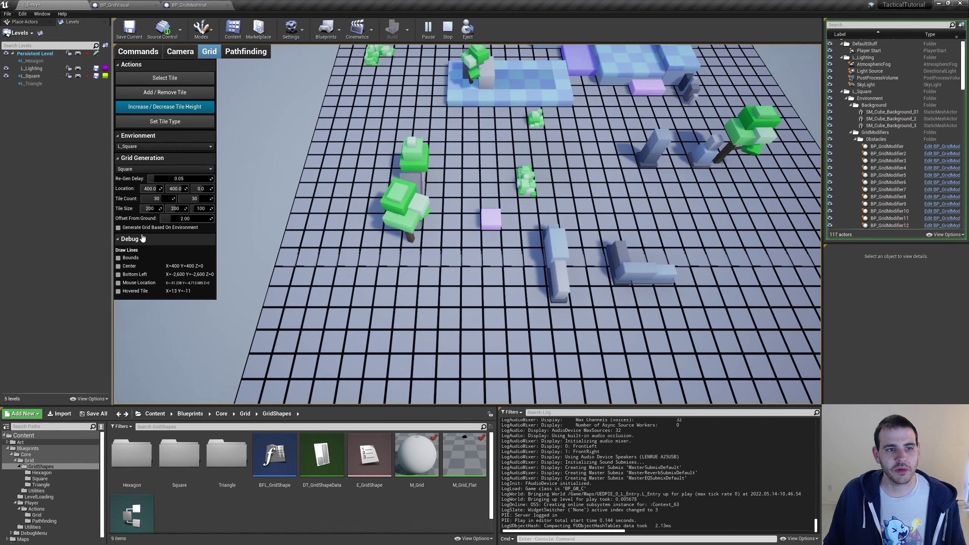
{"action": "left_click", "coordinate": [135, 229]}
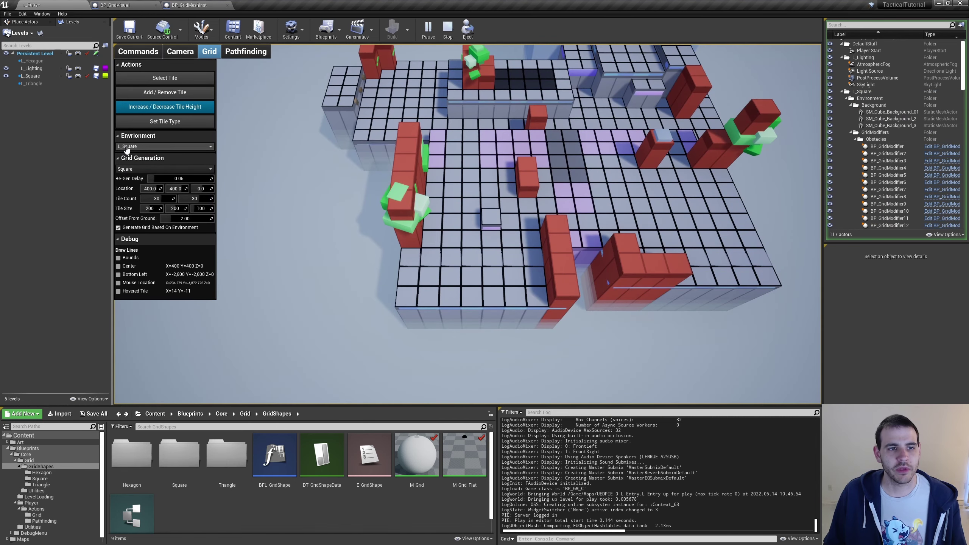
{"action": "left_click", "coordinate": [129, 146]}
{"action": "left_click", "coordinate": [122, 153]}
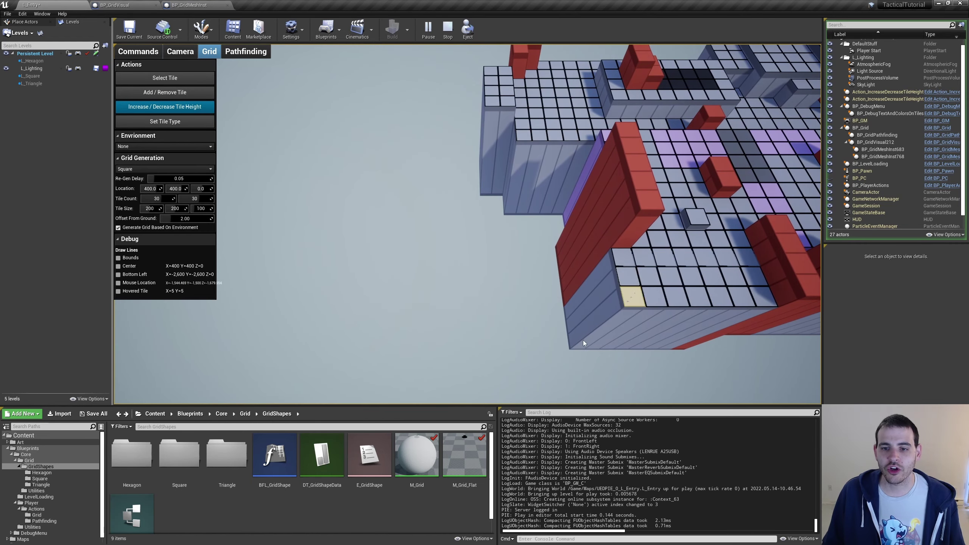
Orbit around the grid and regenerate it flat without obstacles
{"action": "middle_click_drag", "start_coordinate": [586, 345], "coordinate": [499, 346]}
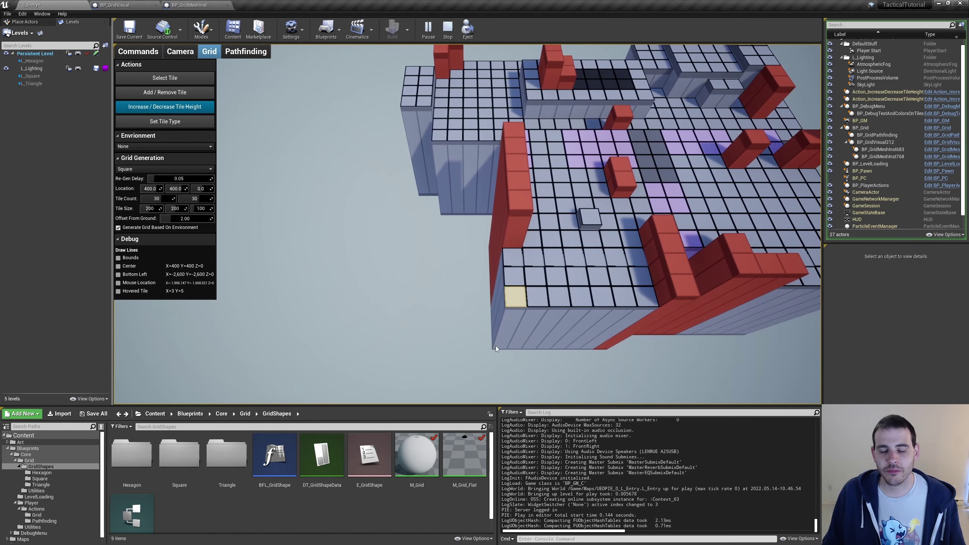
{"action": "key", "text": "e"}
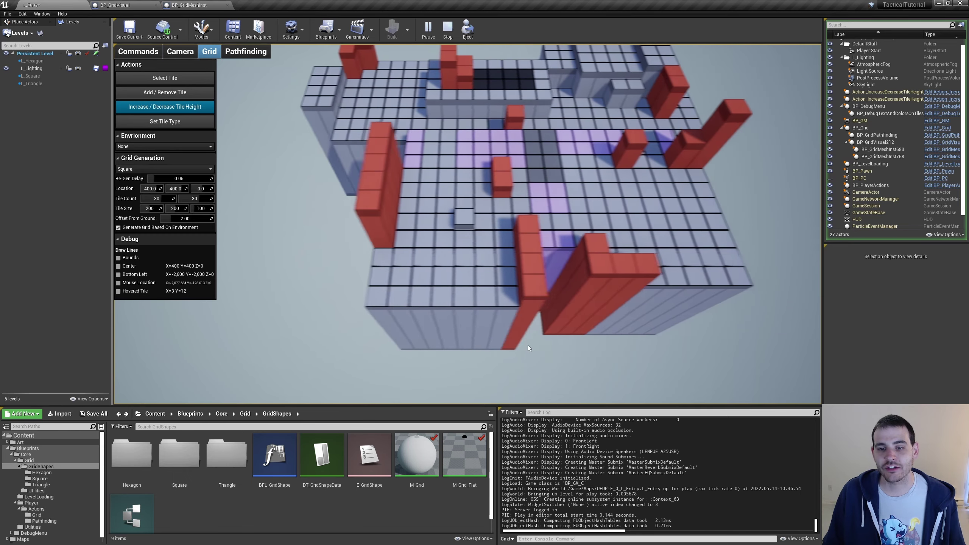
{"action": "scroll", "coordinate": [479, 350], "scroll_direction": "up", "scroll_amount": 3}
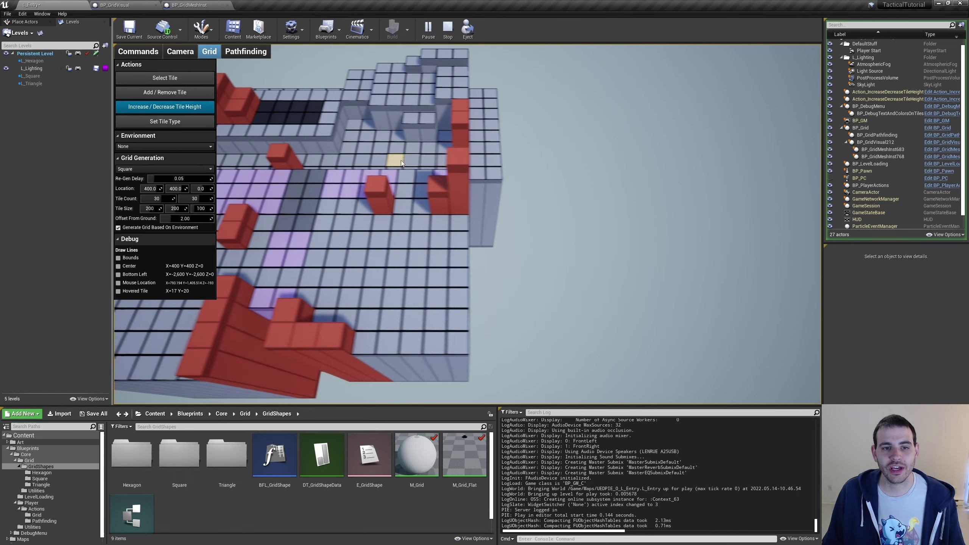
{"action": "key", "text": "e"}
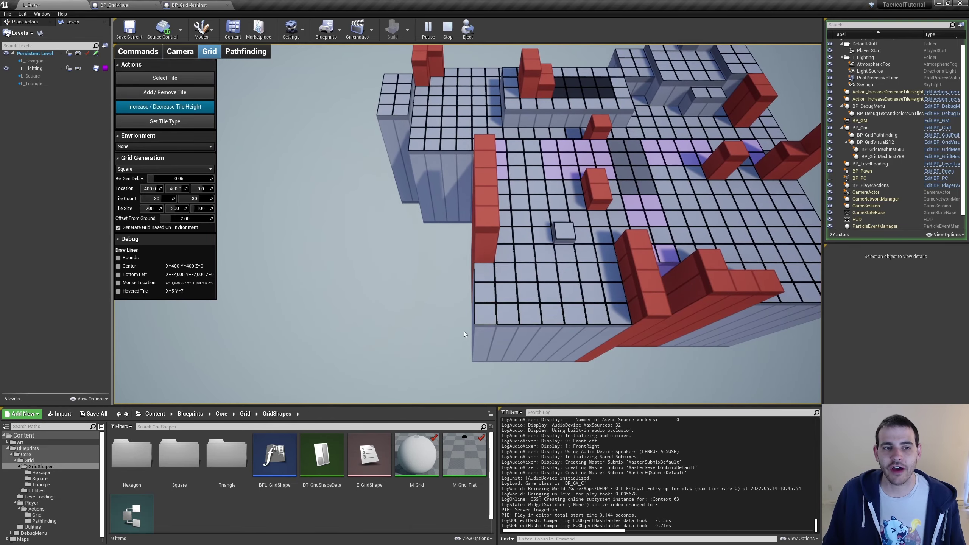
{"action": "key", "text": "d"}
{"action": "left_click", "coordinate": [117, 227]}
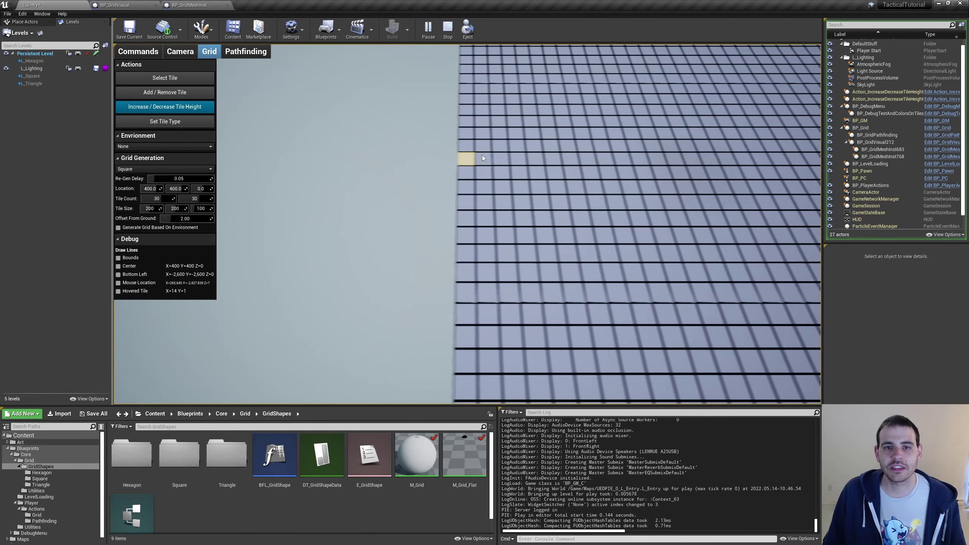
{"action": "key", "text": "e"}
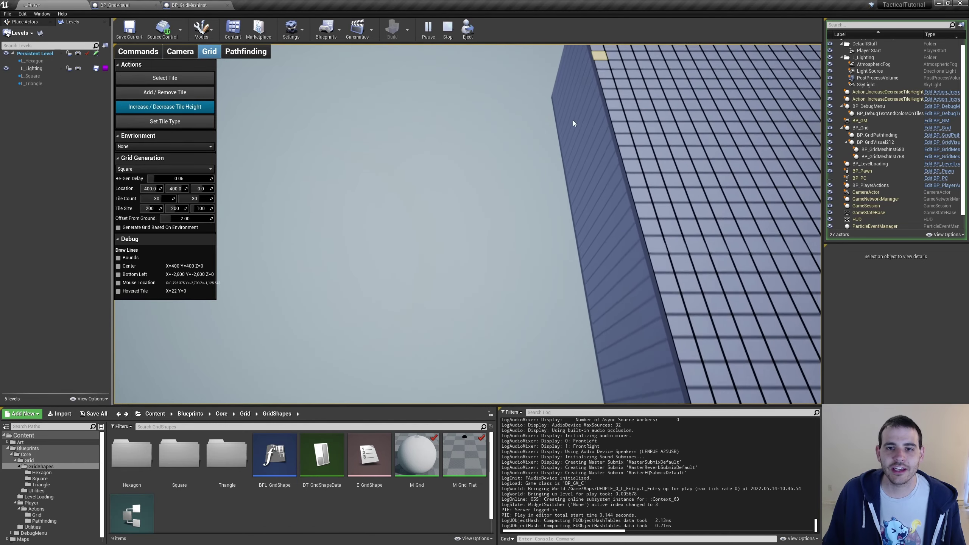
{"action": "key", "text": "e"}
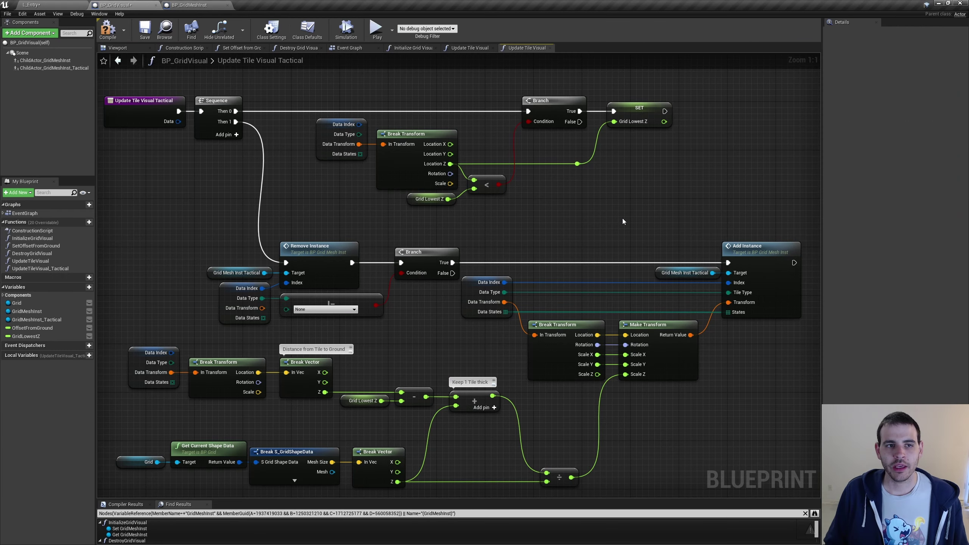
Collapse the SET Grid Lowest Z node into a function with Z defaulting to 999999.0
{"action": "left_click_drag", "start_coordinate": [648, 105], "coordinate": [607, 98]}
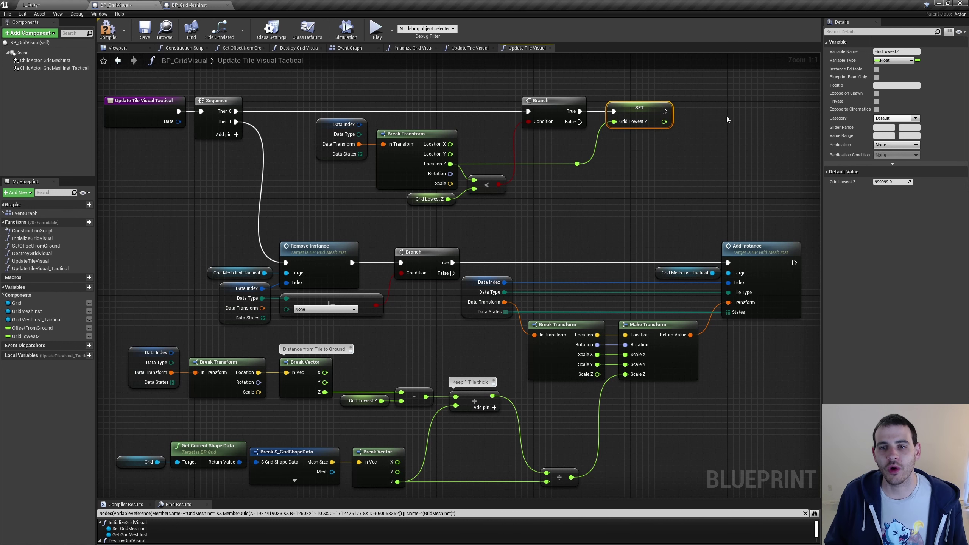
{"action": "right_click", "coordinate": [636, 111]}
{"action": "left_click", "coordinate": [675, 214]}
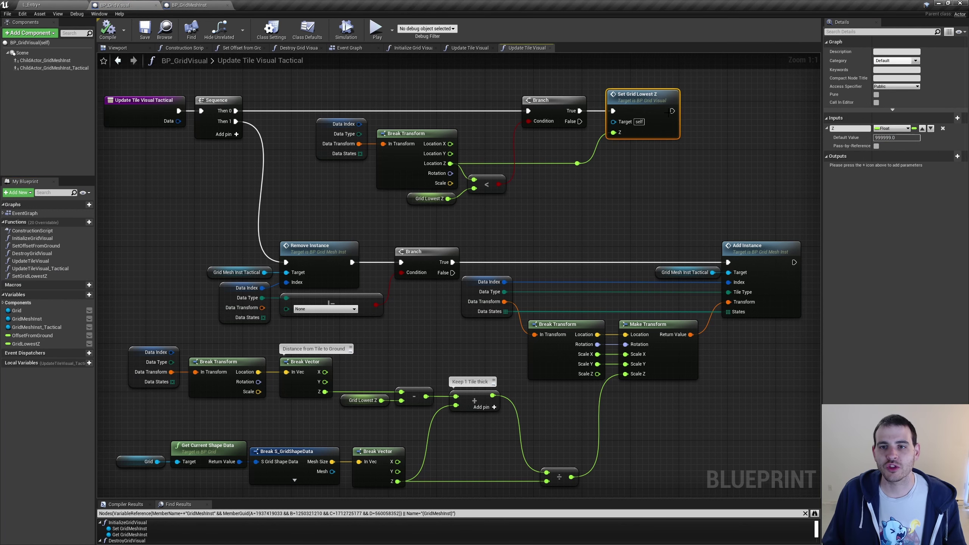
{"action": "left_click", "coordinate": [851, 129]}
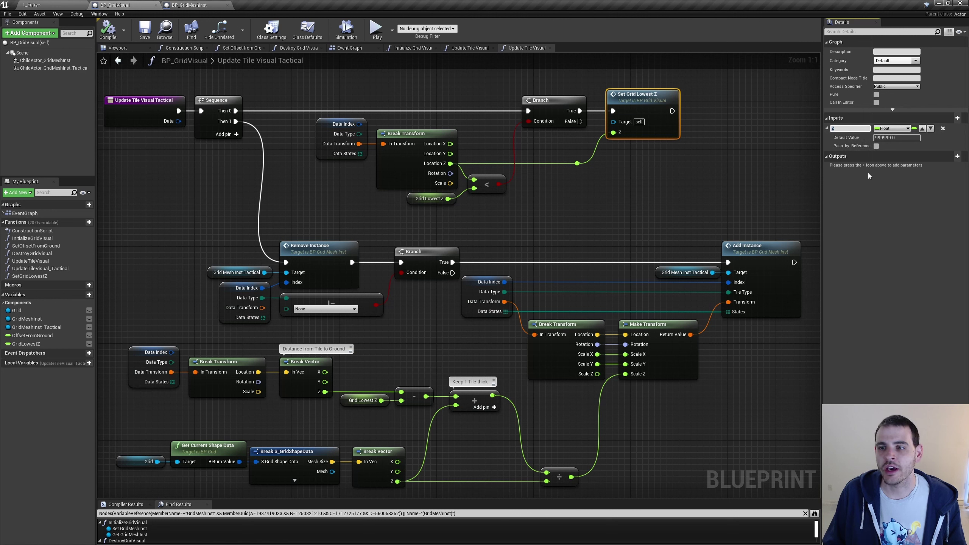
{"action": "left_click", "coordinate": [902, 138]}
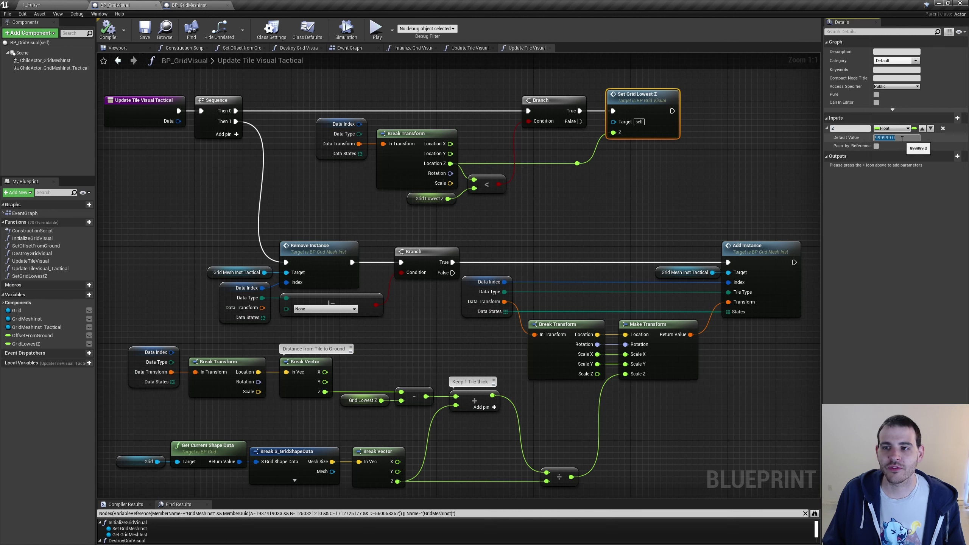
{"action": "left_click", "coordinate": [883, 138]}
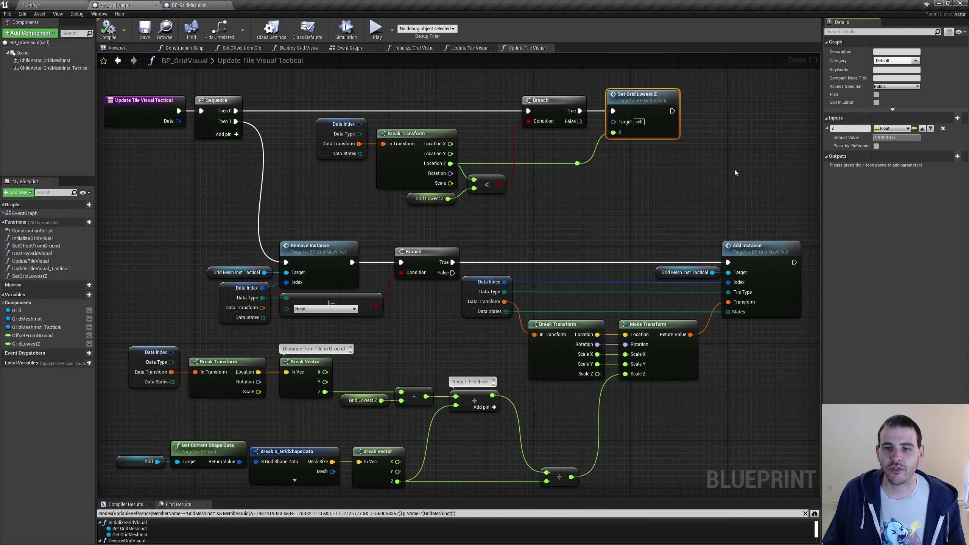
Copy the Set Grid Lowest Z node, deleting the trial pasted duplicate
{"action": "left_click", "coordinate": [645, 115]}
{"action": "key", "text": "ctrl+c"}
{"action": "key", "text": "ctrl+v"}
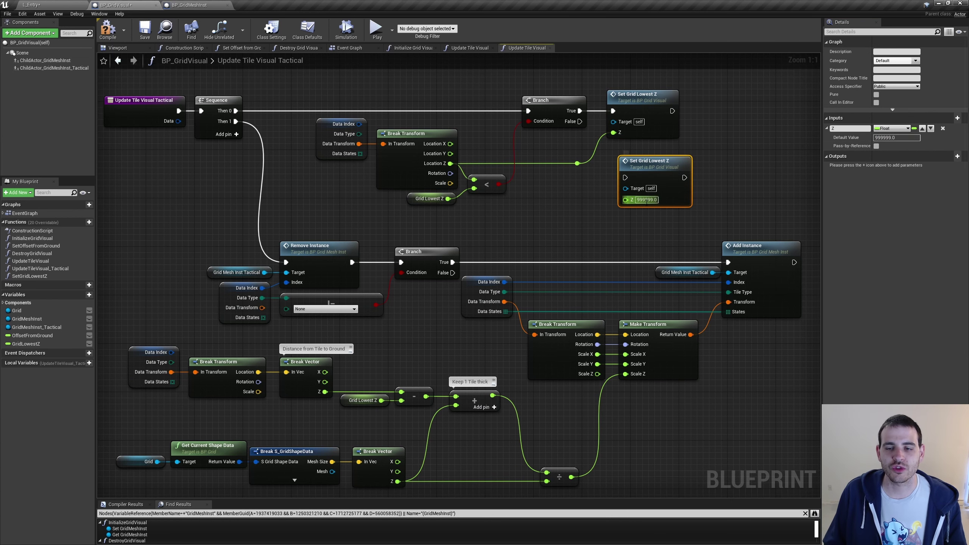
{"action": "left_click", "coordinate": [647, 200]}
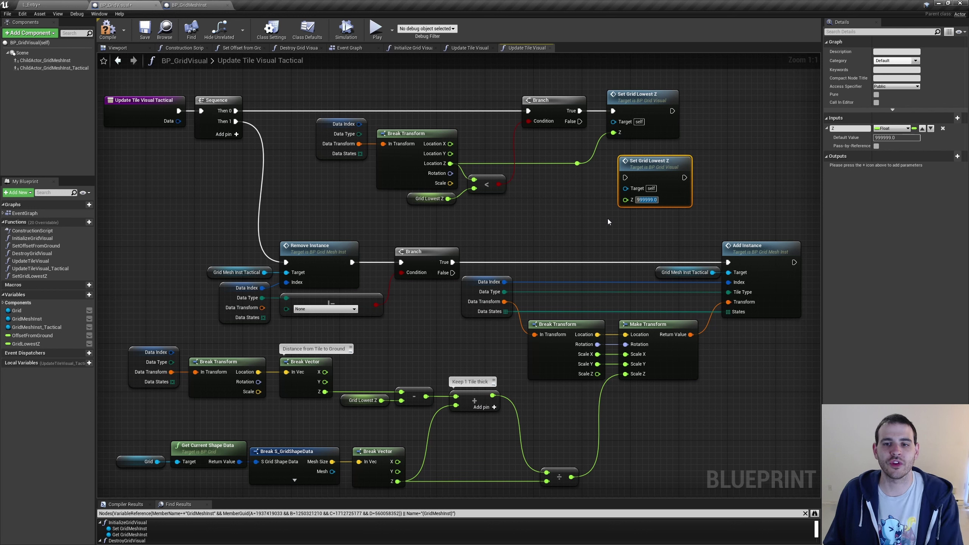
{"action": "key", "text": "Return"}
{"action": "key", "text": "Delete"}
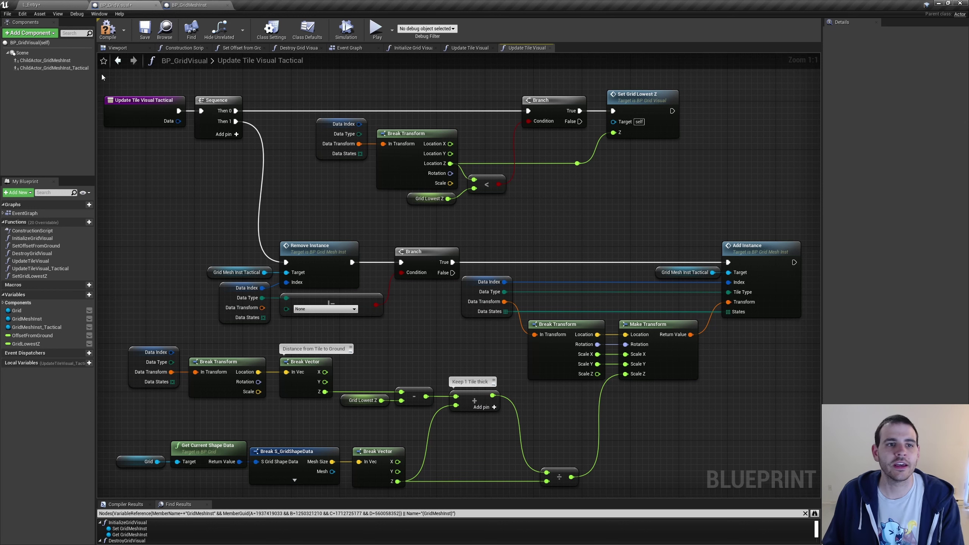
{"action": "left_click_drag", "start_coordinate": [684, 152], "coordinate": [606, 88]}
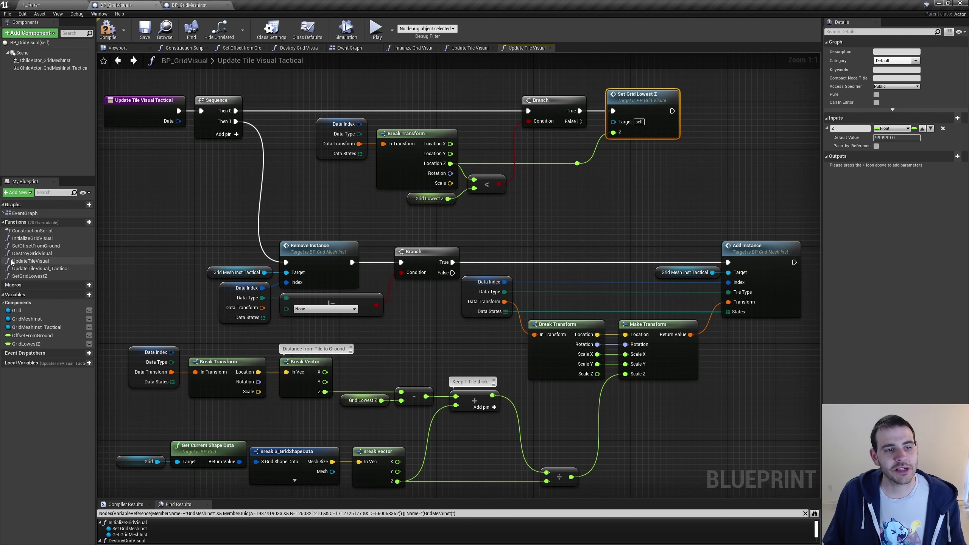
In Destroy Grid Visual, call Set Grid Lowest Z from the Sequence's Then 2 output
{"action": "double_click", "coordinate": [30, 253]}
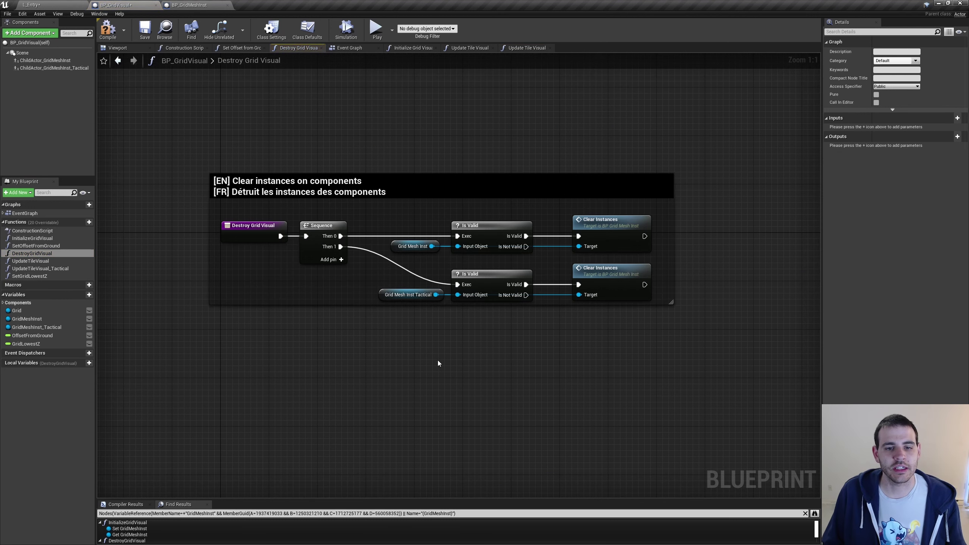
{"action": "left_click_drag", "start_coordinate": [30, 276], "coordinate": [400, 335]}
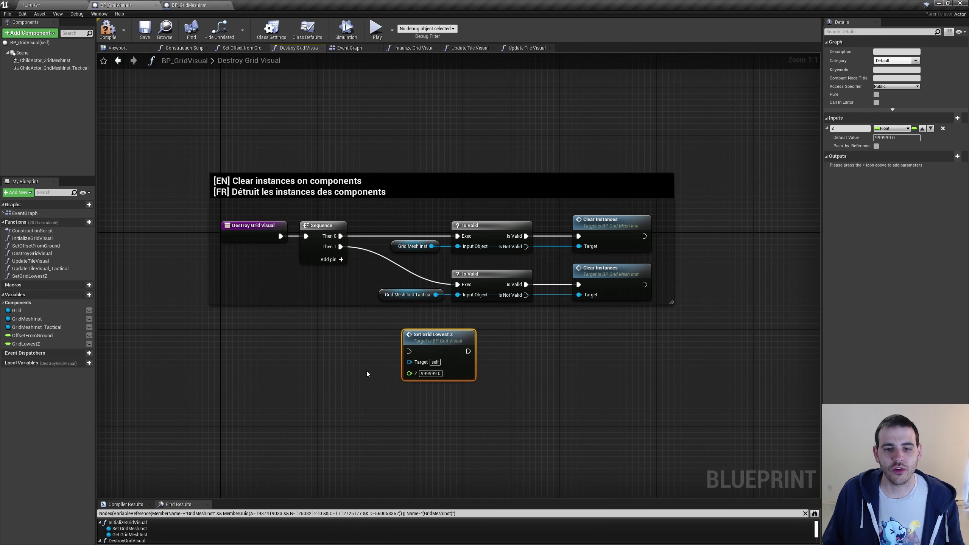
{"action": "left_click_drag", "start_coordinate": [340, 259], "coordinate": [384, 293]}
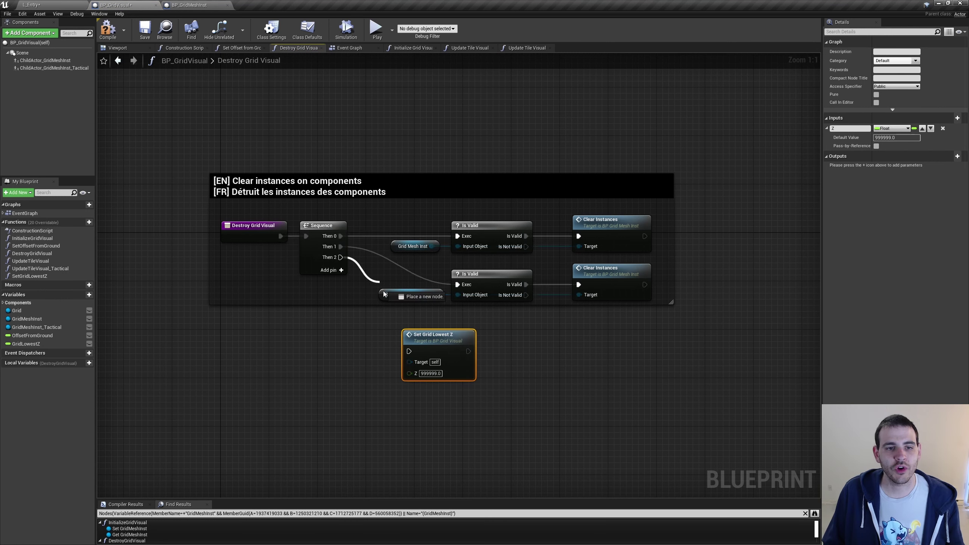
{"action": "left_click_drag", "start_coordinate": [410, 350], "coordinate": [410, 350]}
{"action": "left_click_drag", "start_coordinate": [443, 349], "coordinate": [437, 336]}
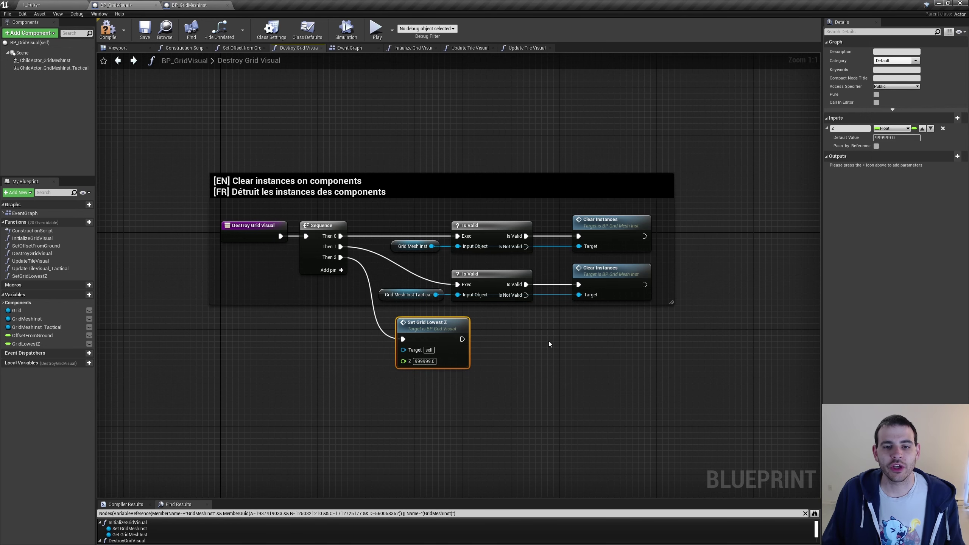
Chain Set Grid Lowest Z after Set Offset from Ground in Initialize Grid Visual, then compile and play
{"action": "double_click", "coordinate": [35, 239]}
{"action": "scroll", "coordinate": [236, 283], "scroll_direction": "down", "scroll_amount": 3}
{"action": "mouse_move", "coordinate": [236, 283]}
{"action": "right_mouse_down"}
{"action": "mouse_move", "coordinate": [369, 287]}
{"action": "mouse_move", "coordinate": [454, 219]}
{"action": "right_mouse_up"}
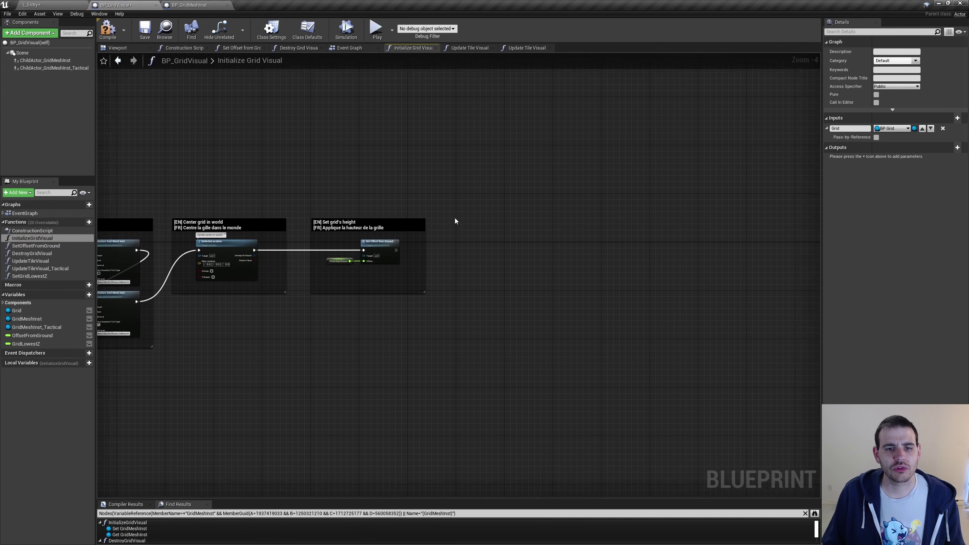
{"action": "scroll", "coordinate": [433, 251], "scroll_direction": "up", "scroll_amount": 3}
{"action": "key", "text": "ctrl+v"}
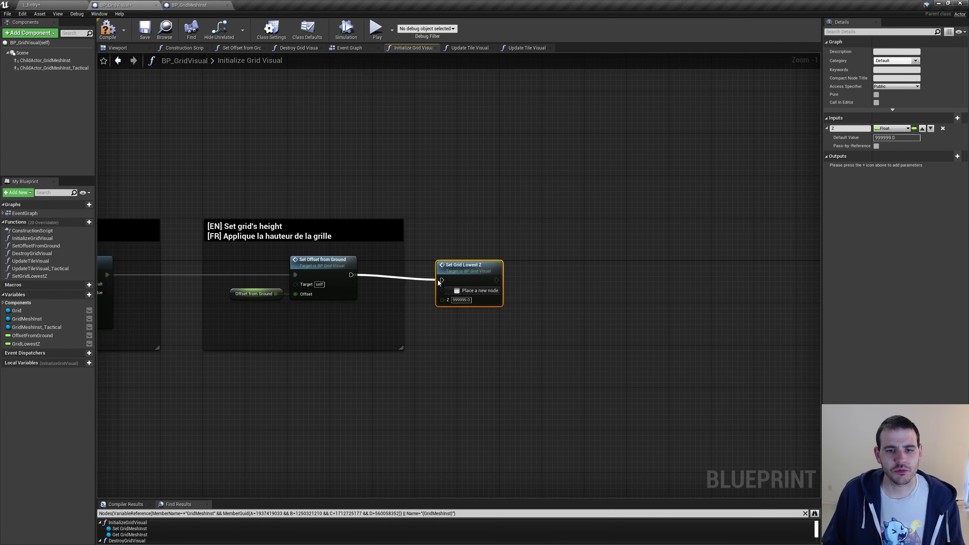
{"action": "left_click_drag", "start_coordinate": [440, 282], "coordinate": [442, 275]}
{"action": "left_click_drag", "start_coordinate": [428, 134], "coordinate": [536, 318]}
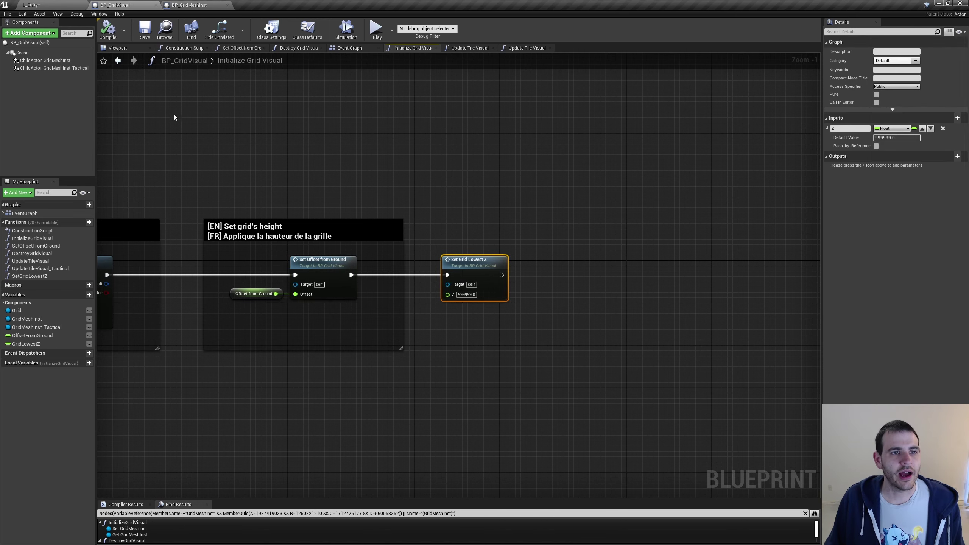
{"action": "left_click", "coordinate": [108, 31]}
{"action": "left_click", "coordinate": [376, 30]}
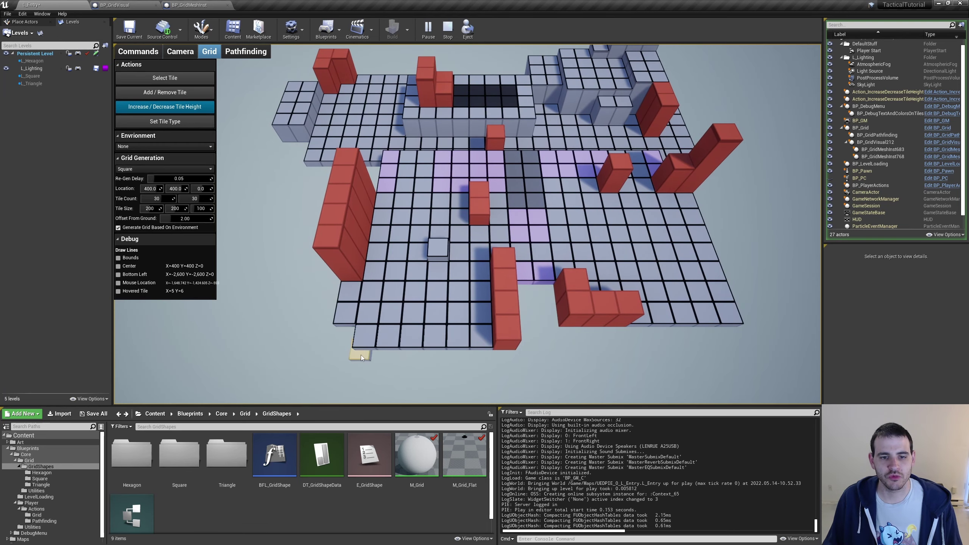
Lower the corner tile below the grid and pan over it
{"action": "right_click", "coordinate": [371, 362]}
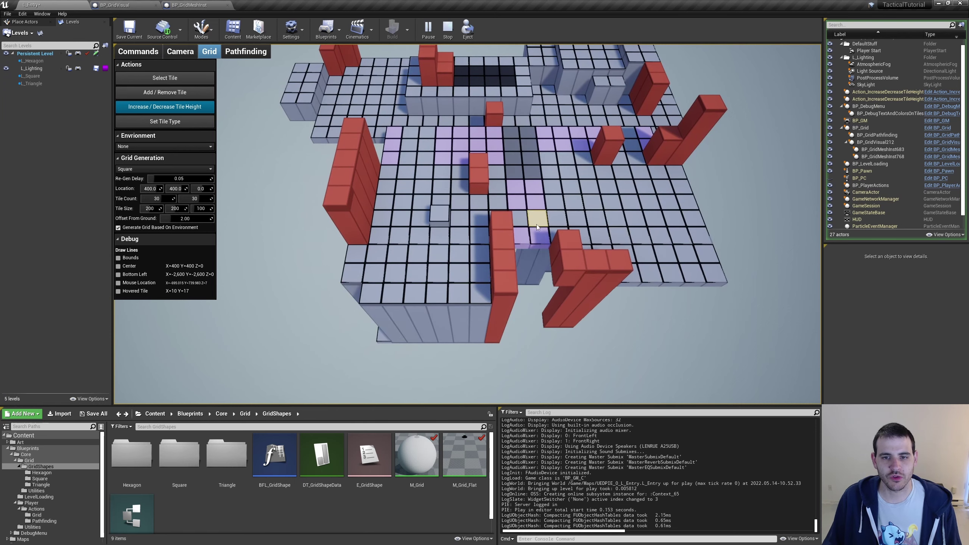
{"action": "key", "text": "d"}
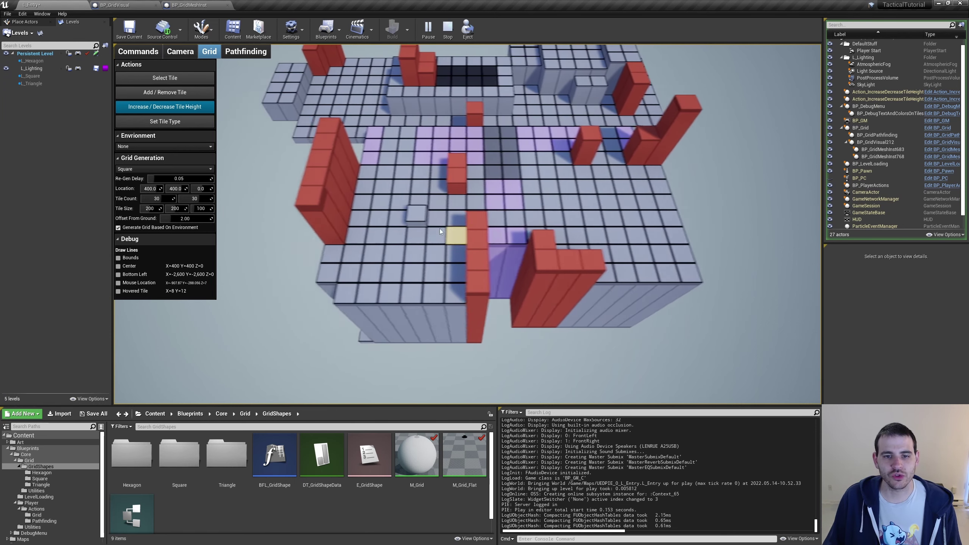
{"action": "key", "text": "a"}
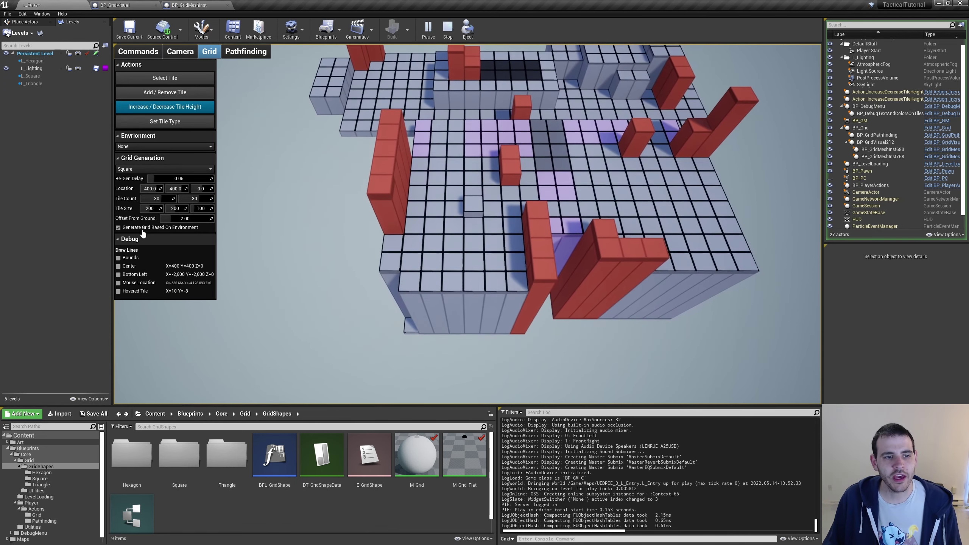
Load the L_Square environment, switch back to None, and survey the grid
{"action": "left_click", "coordinate": [130, 146]}
{"action": "left_click", "coordinate": [132, 167]}
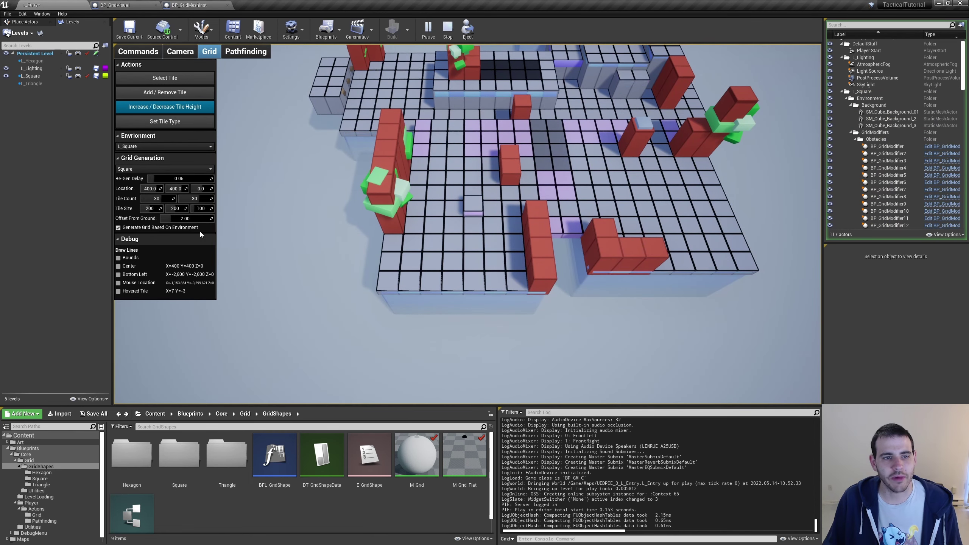
{"action": "left_click", "coordinate": [164, 146]}
{"action": "left_click", "coordinate": [130, 155]}
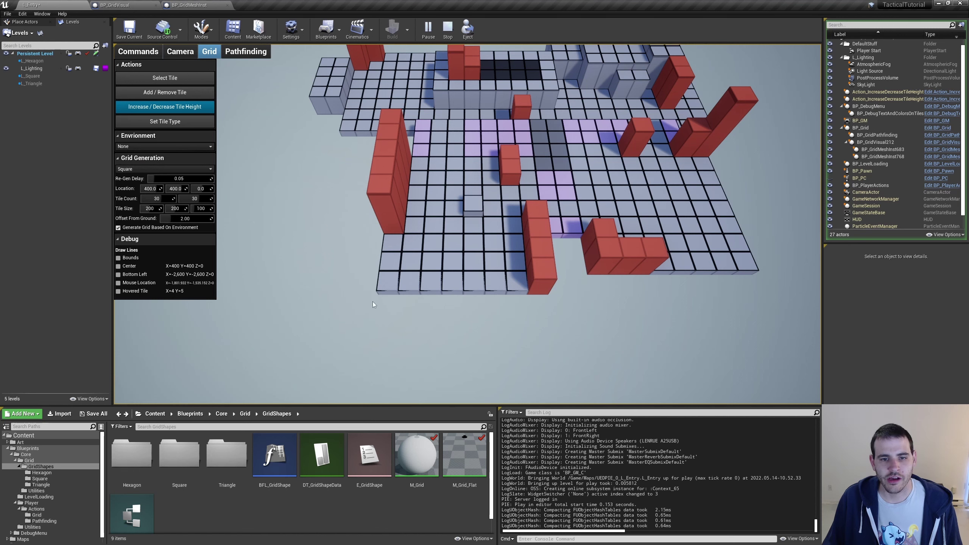
{"action": "key", "text": "d"}
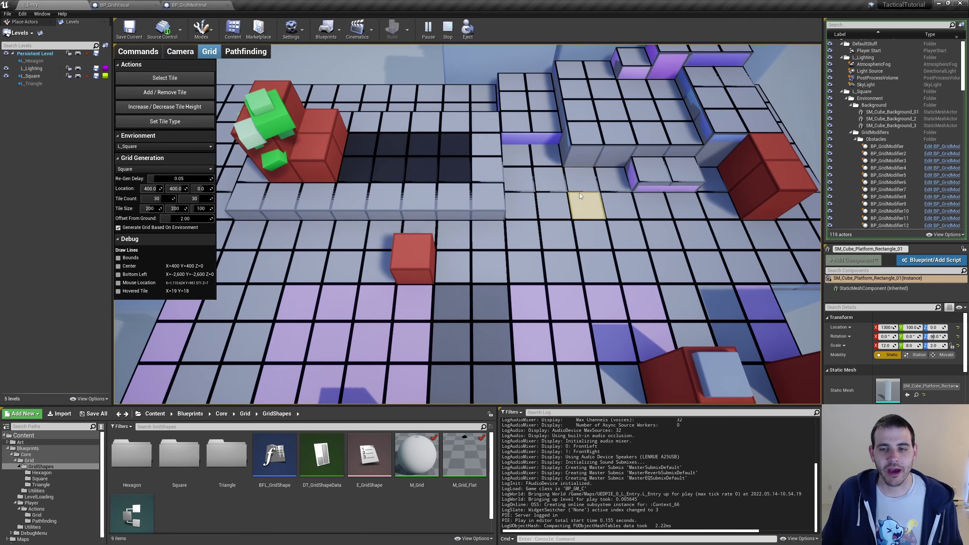
{"action": "scroll", "coordinate": [579, 193], "scroll_direction": "up", "scroll_amount": 3}
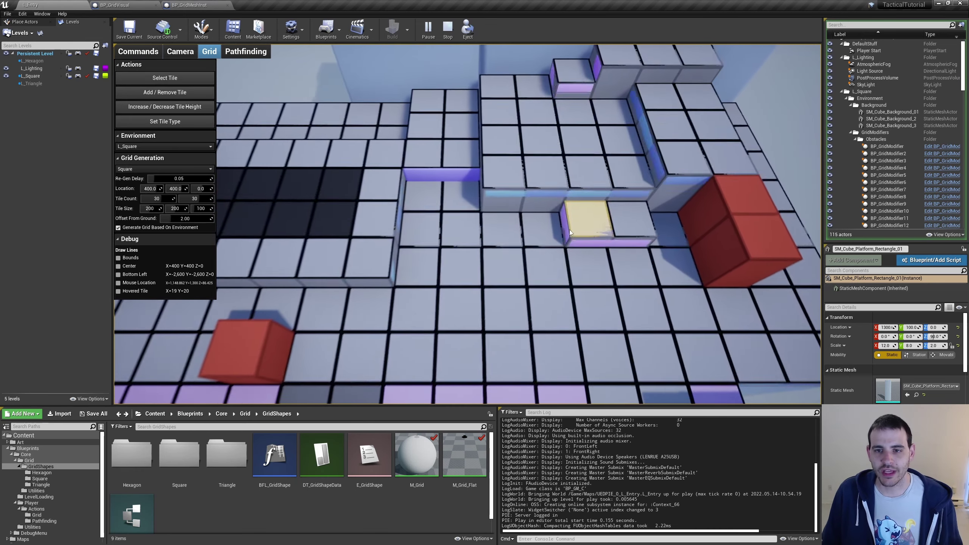
{"action": "middle_click_drag", "start_coordinate": [570, 233], "coordinate": [554, 166]}
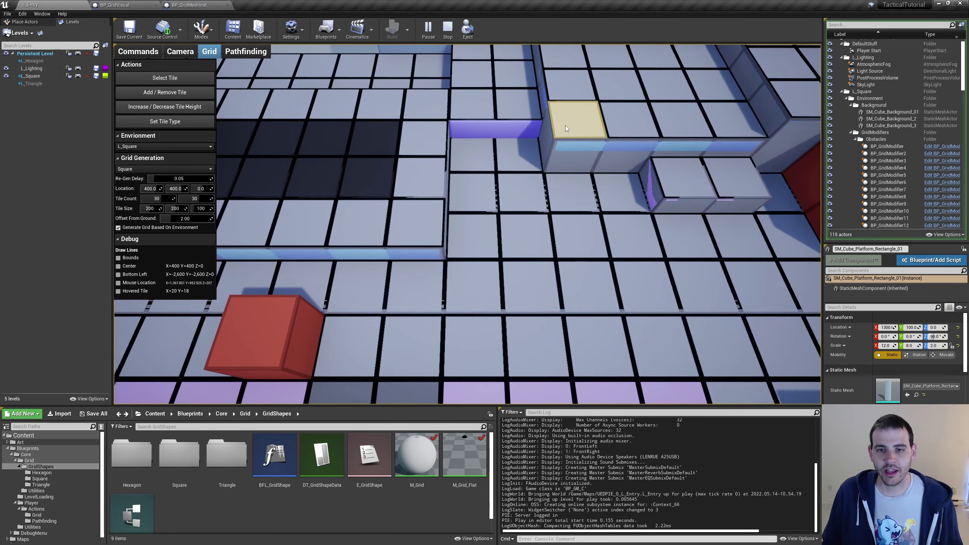
{"action": "key", "text": "a"}
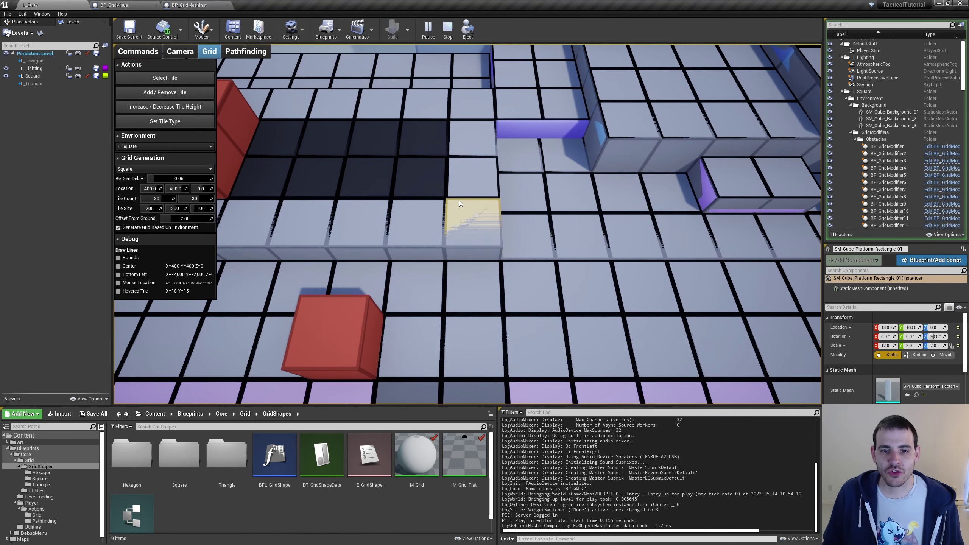
{"action": "scroll", "coordinate": [552, 193], "scroll_direction": "down", "scroll_amount": 3}
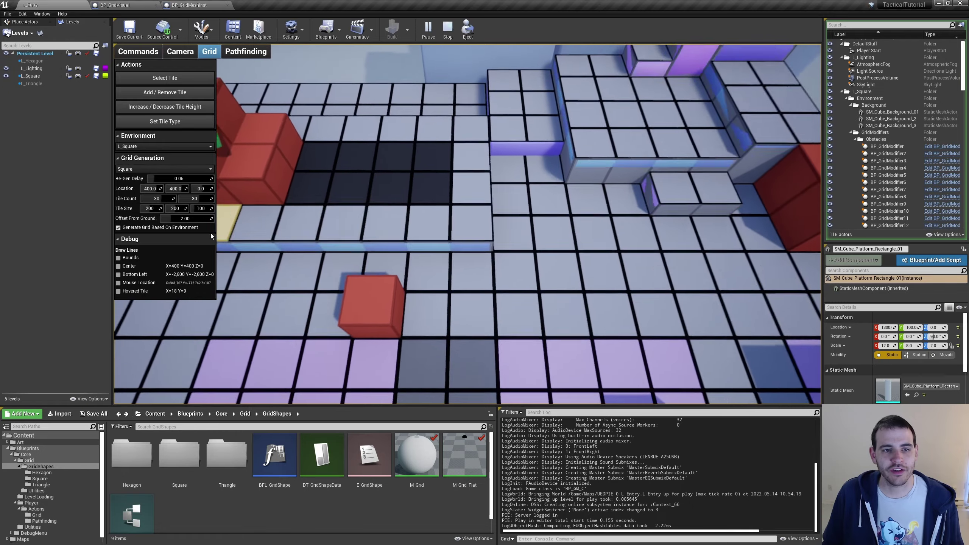
Try Offset From Ground values of 9, 0, 10, 100, 8 and 6
{"action": "left_click_drag", "start_coordinate": [185, 218], "coordinate": [202, 218]}
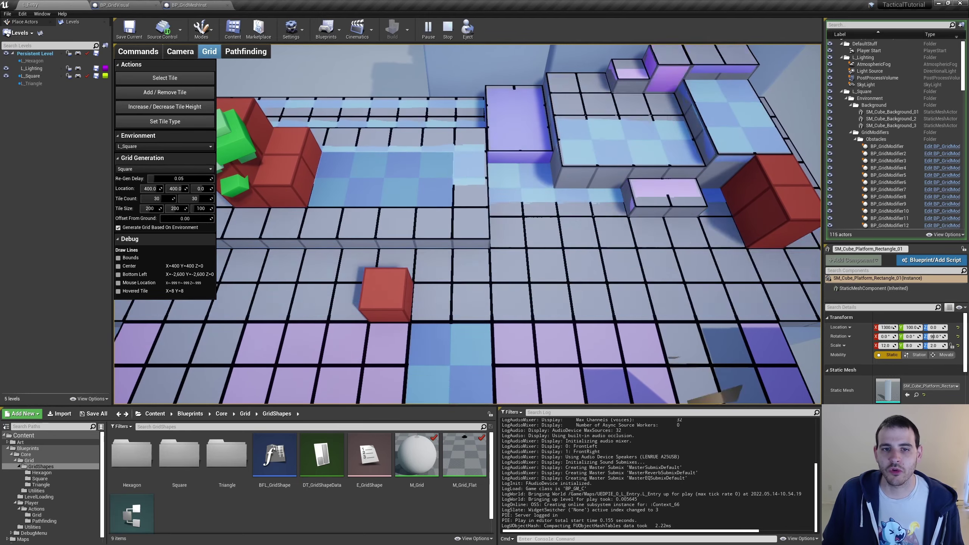
{"action": "left_click_drag", "start_coordinate": [185, 218], "coordinate": [171, 217]}
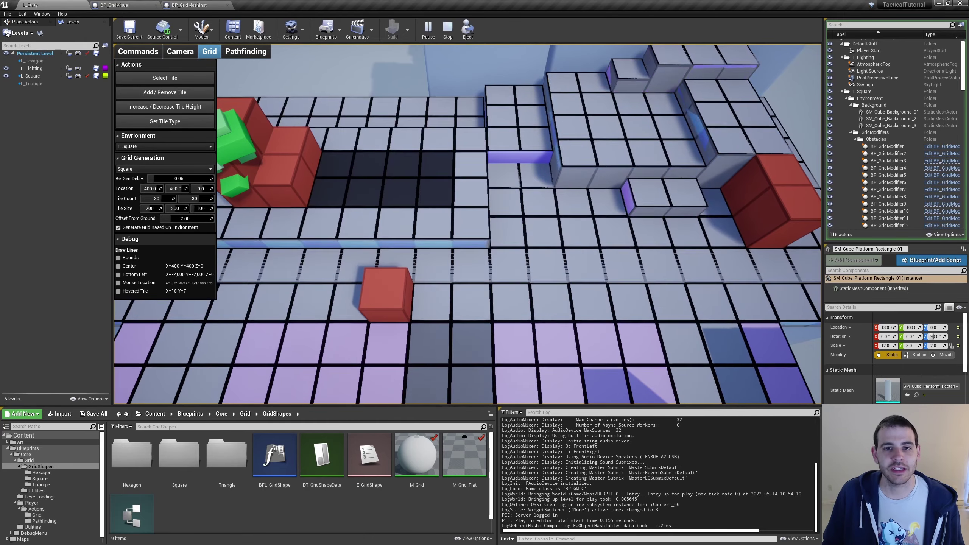
{"action": "left_click_drag", "start_coordinate": [185, 218], "coordinate": [194, 218]}
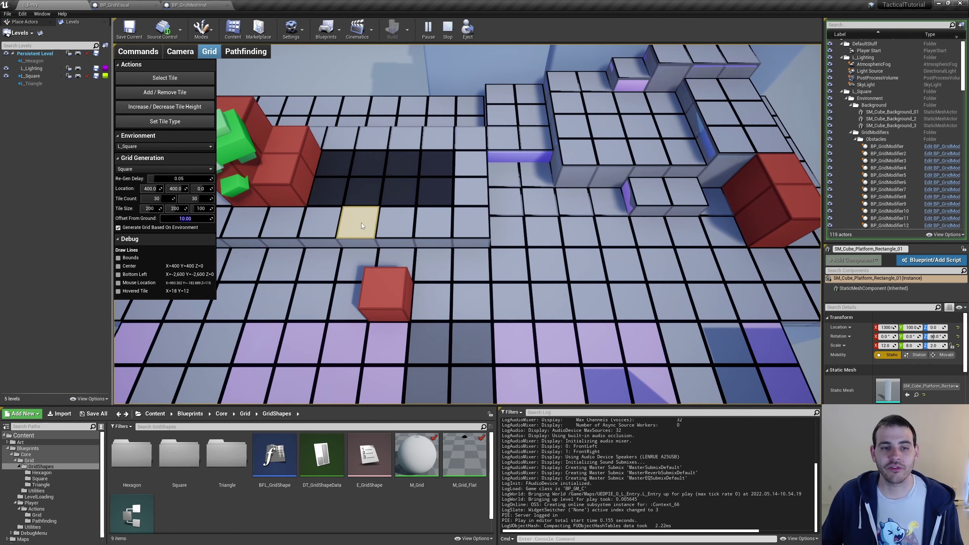
{"action": "type", "text": "100"}
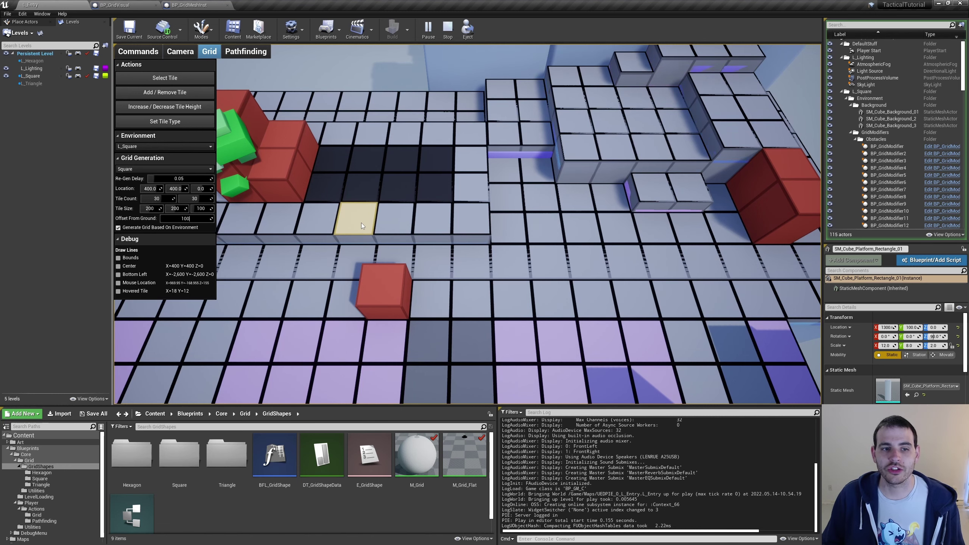
{"action": "key", "text": "Return"}
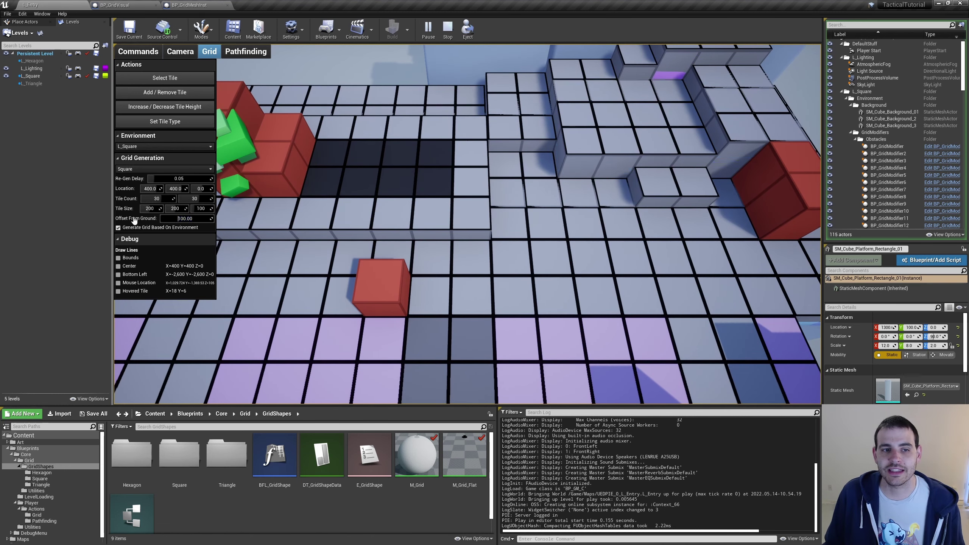
{"action": "key", "text": "ctrl+a"}
{"action": "type", "text": "8"}
{"action": "key", "text": "Return"}
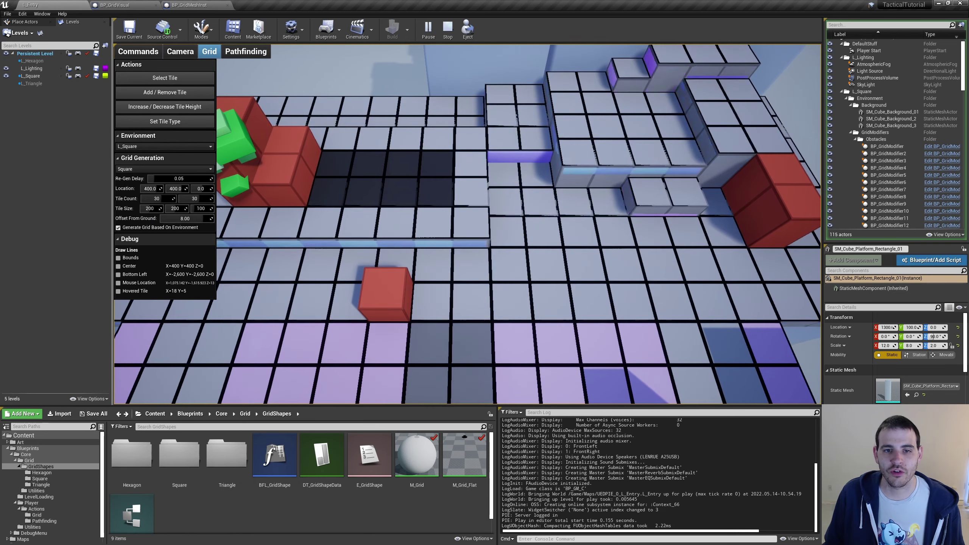
{"action": "left_click_drag", "start_coordinate": [185, 219], "coordinate": [235, 229]}
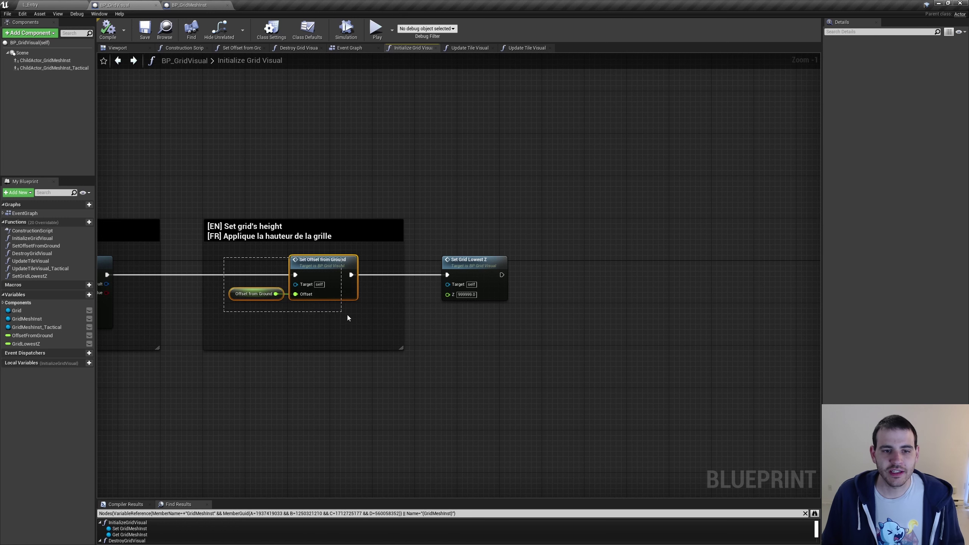
Open the Set Offset from Ground graph, inspect its location nodes, and widen the comment box
{"action": "left_click", "coordinate": [329, 310]}
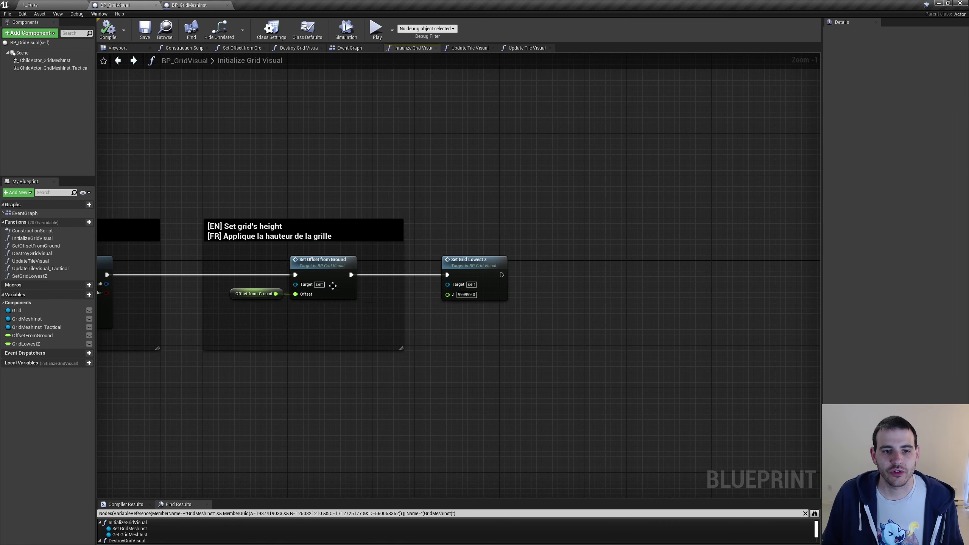
{"action": "double_click", "coordinate": [331, 272]}
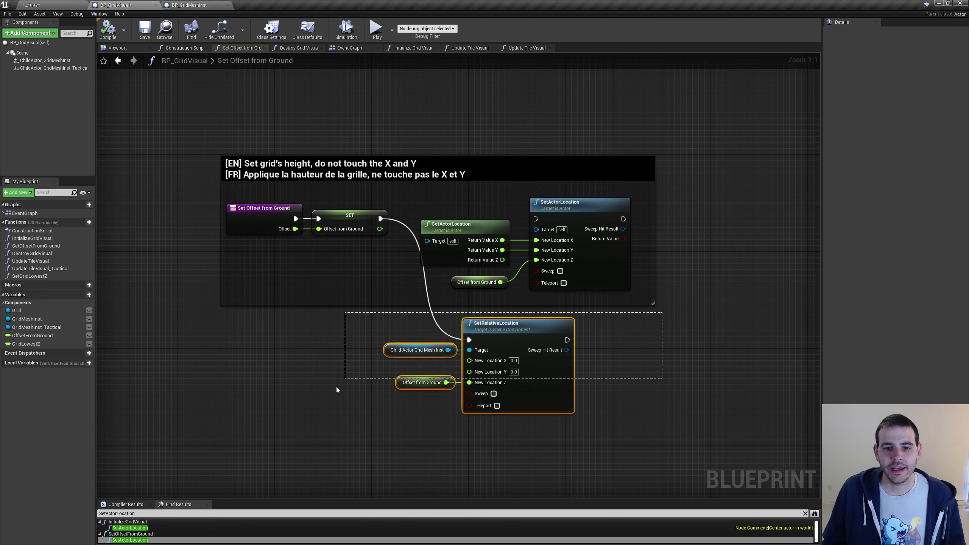
{"action": "left_click_drag", "start_coordinate": [703, 288], "coordinate": [439, 244]}
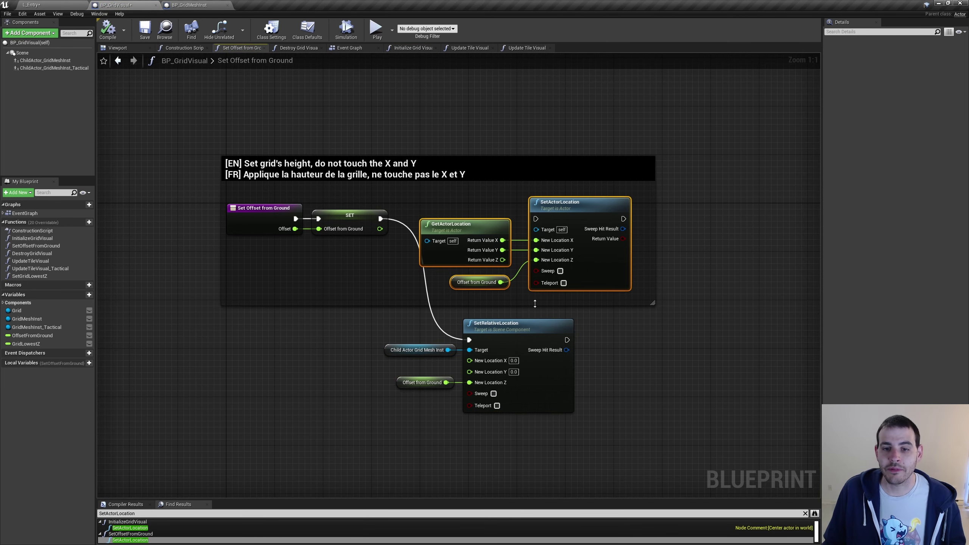
{"action": "left_click_drag", "start_coordinate": [595, 328], "coordinate": [321, 429]}
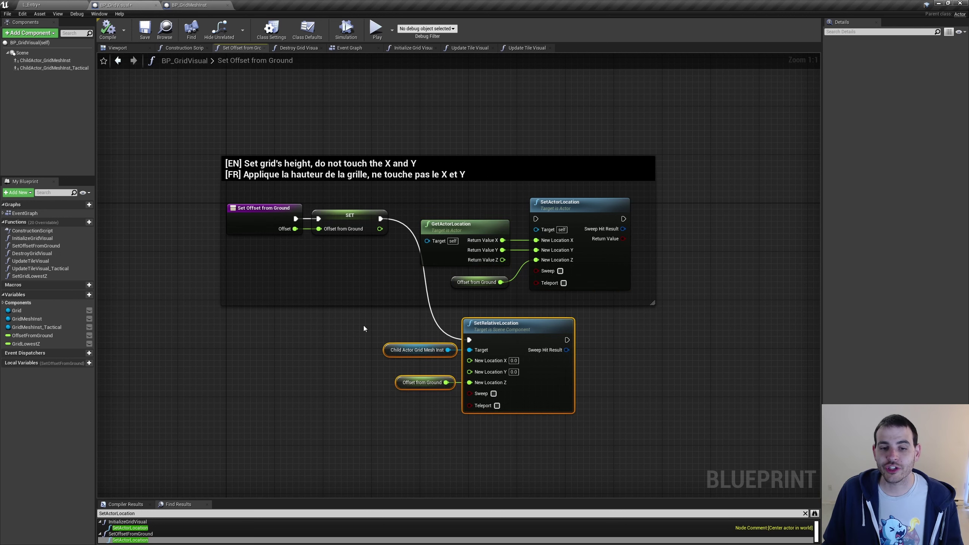
{"action": "left_click_drag", "start_coordinate": [364, 329], "coordinate": [393, 363]}
{"action": "left_click", "coordinate": [69, 60]}
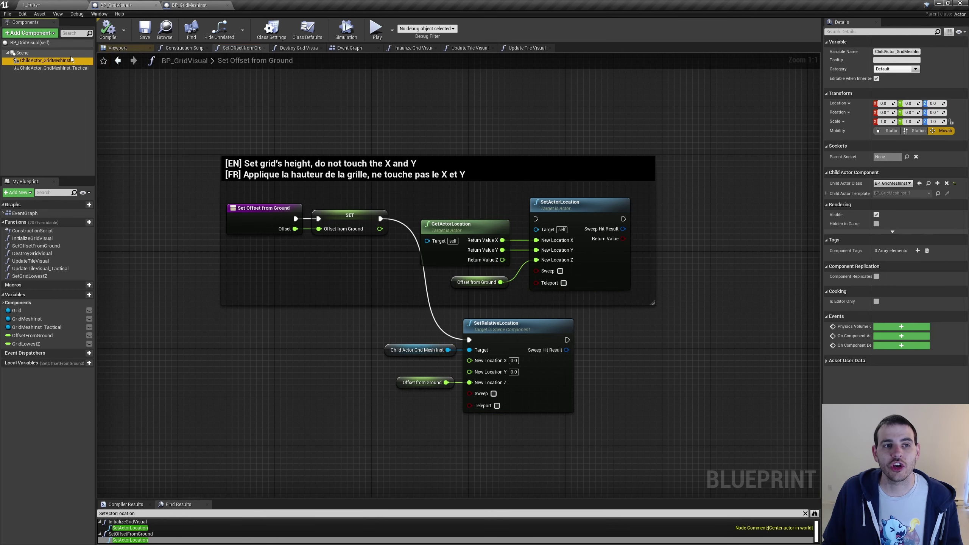
{"action": "left_click_drag", "start_coordinate": [653, 303], "coordinate": [676, 303]}
Delete the actor-location nodes and move SetRelativeLocation with its getters into the comment
{"action": "left_click_drag", "start_coordinate": [413, 193], "coordinate": [644, 302]}
{"action": "key", "text": "Delete"}
{"action": "left_click_drag", "start_coordinate": [368, 329], "coordinate": [573, 455]}
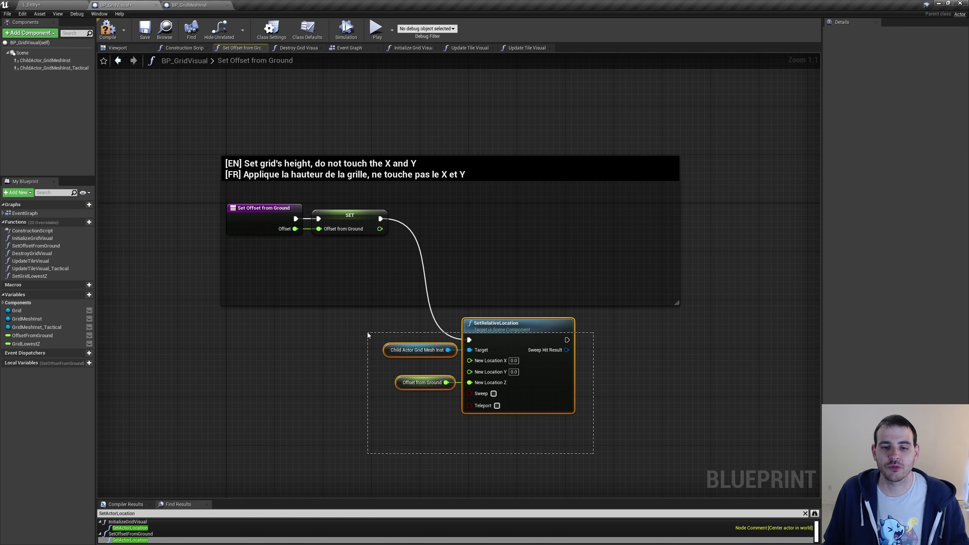
{"action": "left_click_drag", "start_coordinate": [507, 340], "coordinate": [545, 217]}
{"action": "left_click", "coordinate": [396, 325]}
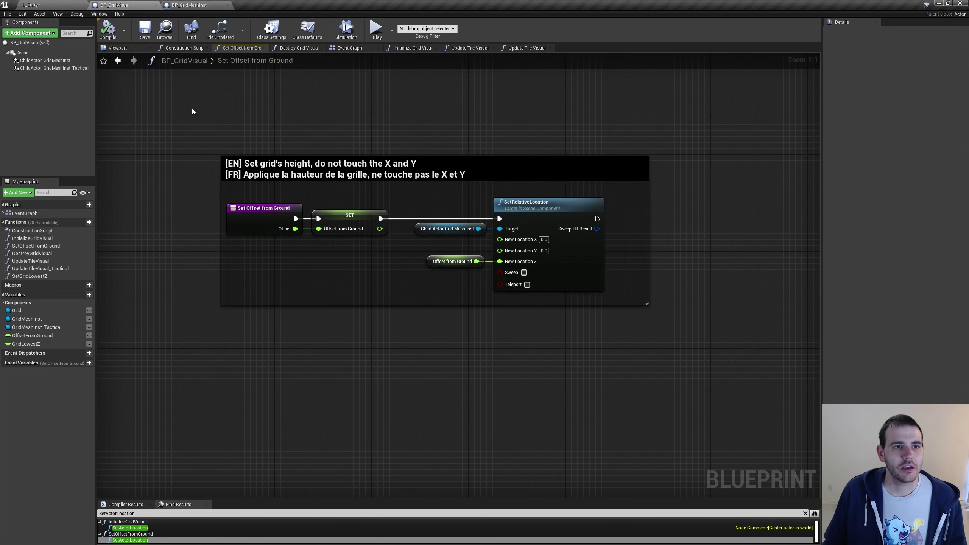
{"action": "left_click", "coordinate": [38, 5]}
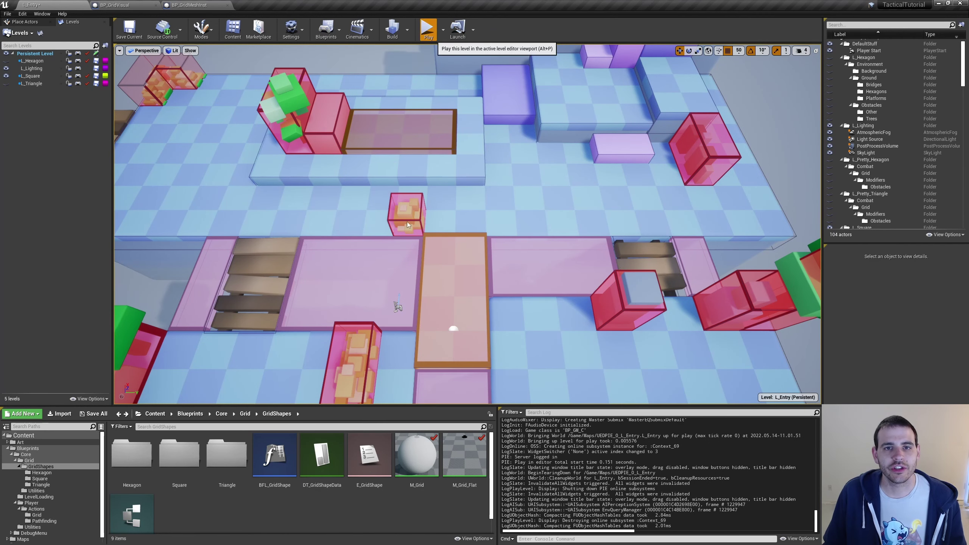
Play, generate the grid from the environment, and drag Offset From Ground down to 0
{"action": "left_click", "coordinate": [428, 29]}
{"action": "left_click", "coordinate": [119, 228]}
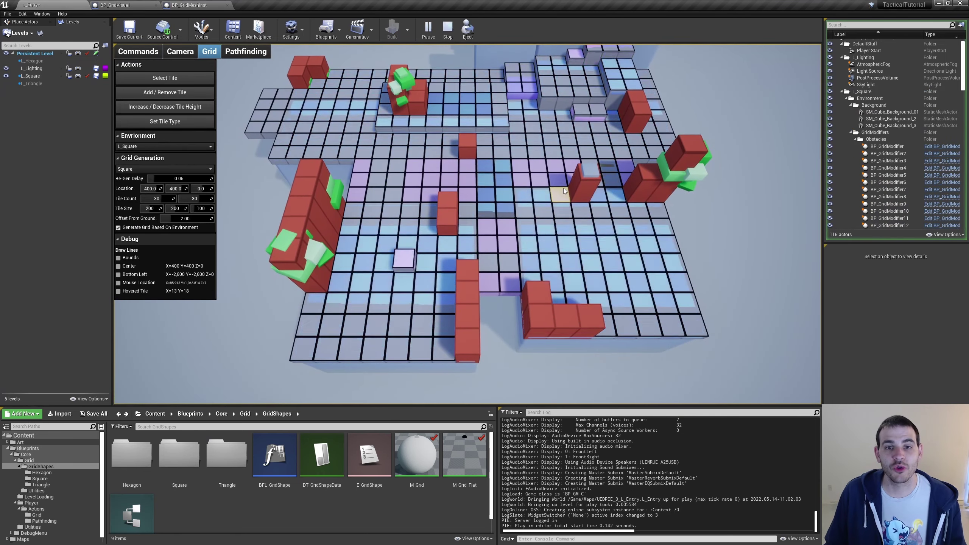
{"action": "scroll", "coordinate": [570, 219], "scroll_direction": "up", "scroll_amount": 2}
{"action": "scroll", "coordinate": [578, 229], "scroll_direction": "up", "scroll_amount": 2}
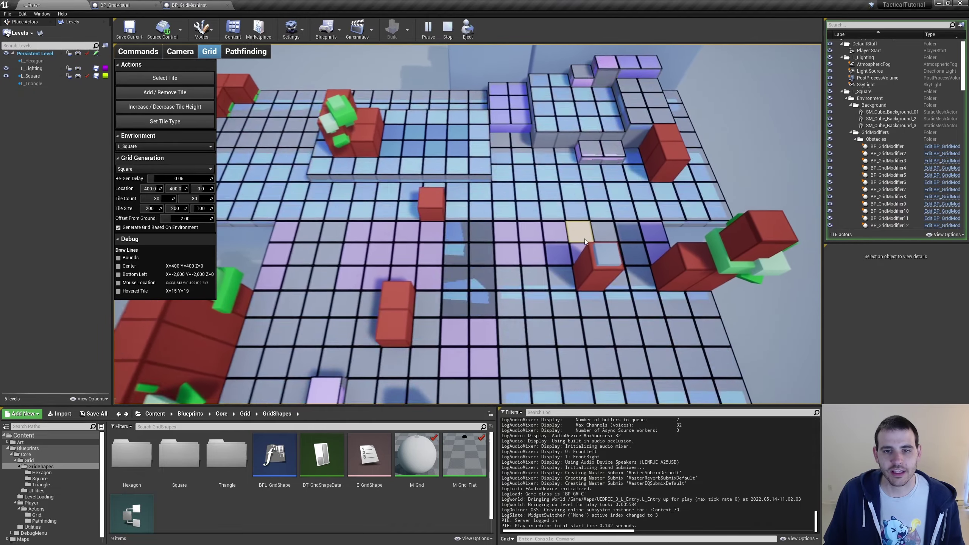
{"action": "key", "text": "w"}
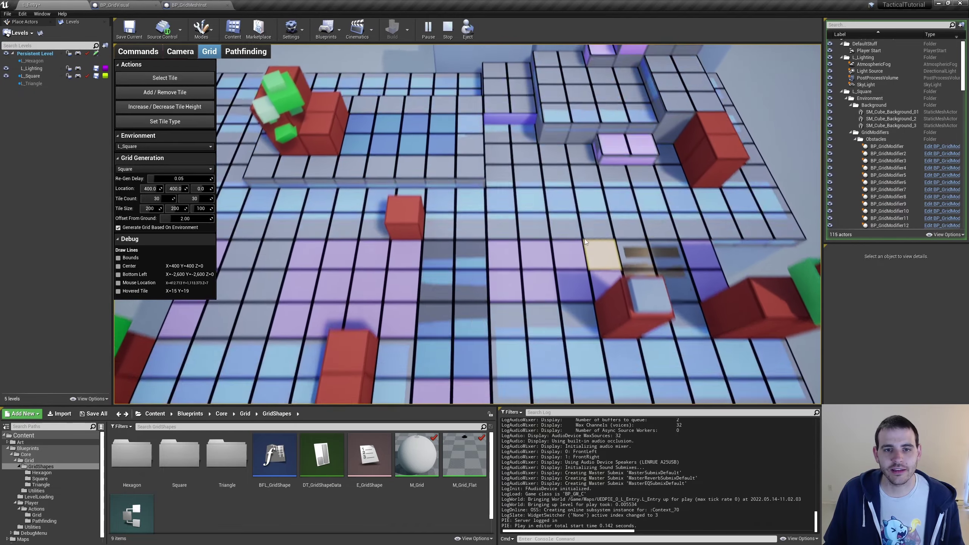
{"action": "scroll", "coordinate": [224, 245], "scroll_direction": "down", "scroll_amount": 2}
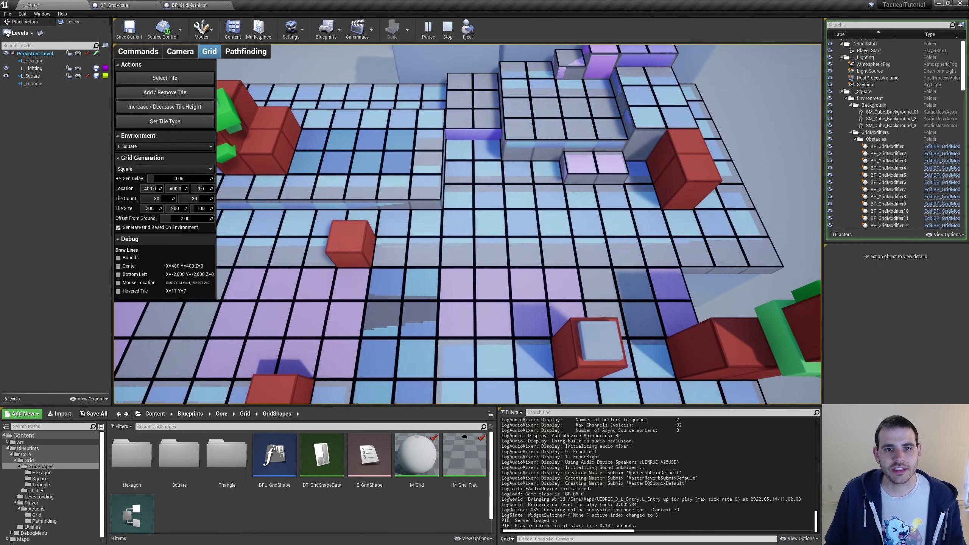
{"action": "mouse_move", "coordinate": [185, 219]}
{"action": "left_mouse_down"}
{"action": "mouse_move", "coordinate": [168, 218]}
{"action": "mouse_move", "coordinate": [202, 219]}
{"action": "left_mouse_up"}
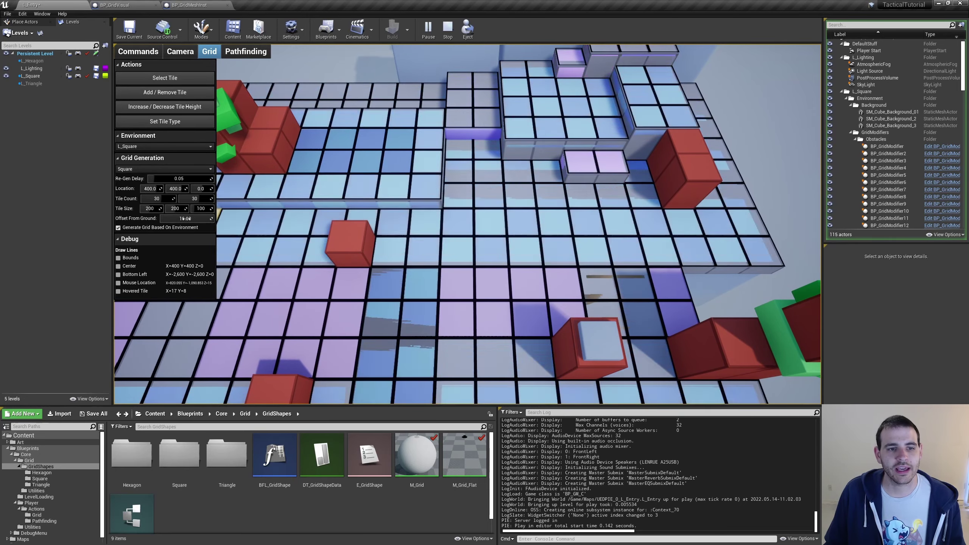
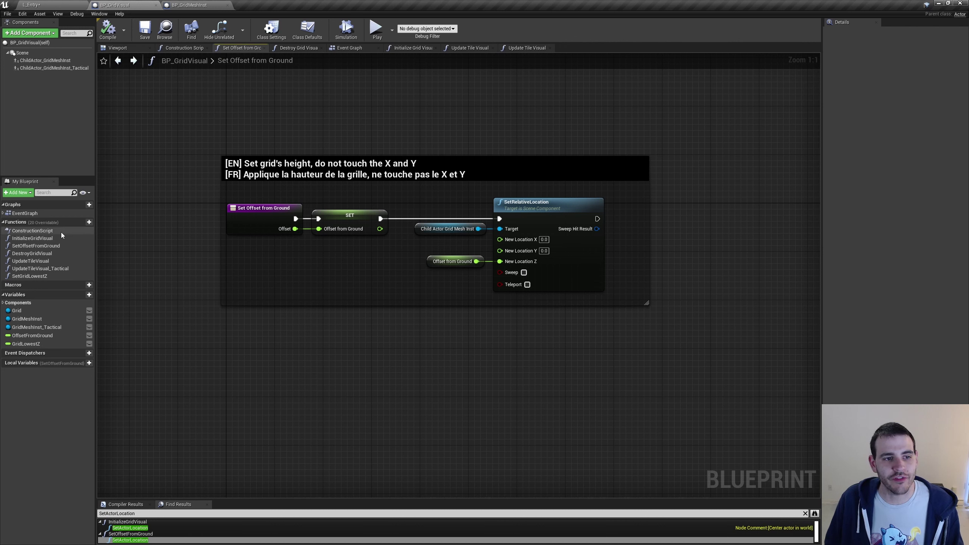
Create the SetIsTactical function and store its Tactical input in IsTactical with a SET node
{"action": "left_click", "coordinate": [89, 222]}
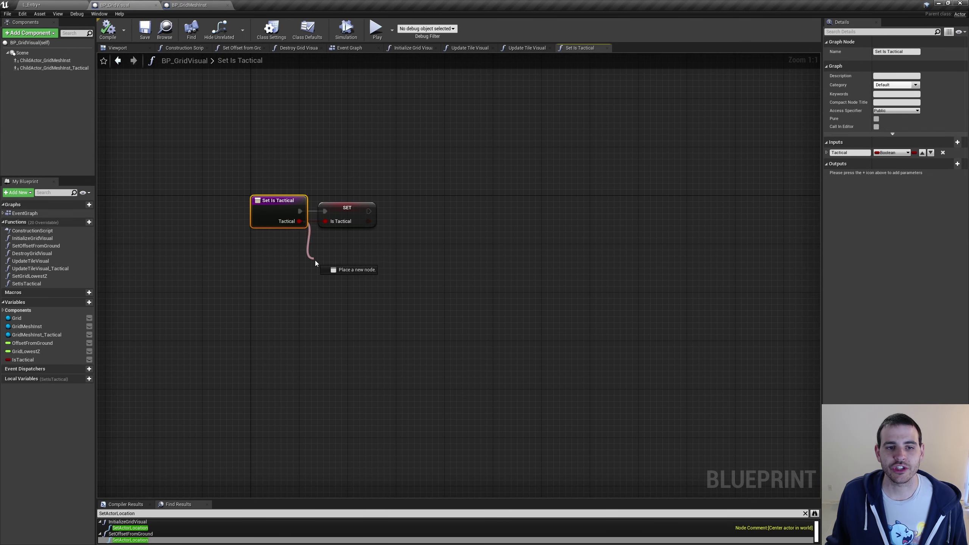
{"action": "left_click_drag", "start_coordinate": [292, 224], "coordinate": [315, 261]}
{"action": "left_click", "coordinate": [291, 307]}
{"action": "mouse_move", "coordinate": [299, 221]}
{"action": "left_mouse_down"}
{"action": "mouse_move", "coordinate": [318, 249]}
{"action": "mouse_move", "coordinate": [308, 264]}
{"action": "left_mouse_up"}
{"action": "left_click", "coordinate": [344, 226]}
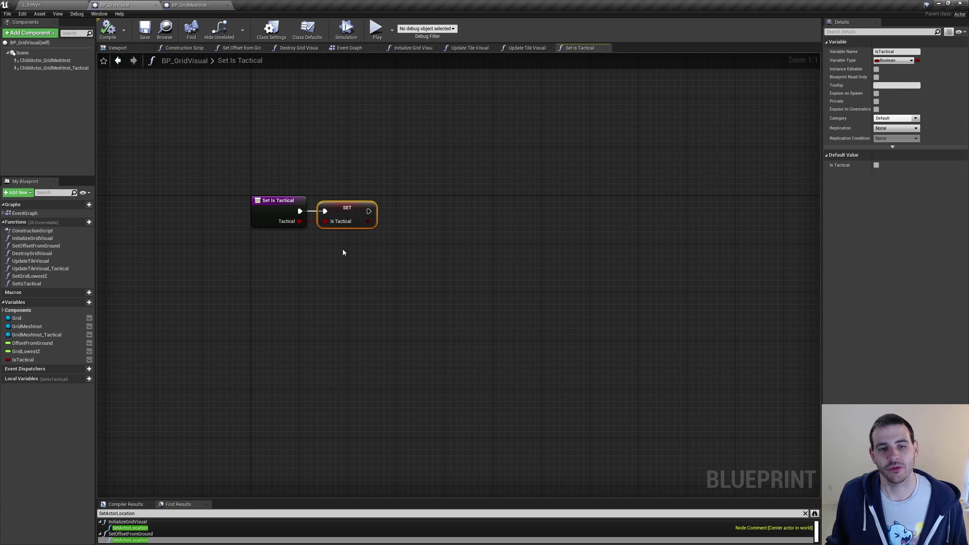
{"action": "left_click", "coordinate": [33, 360]}
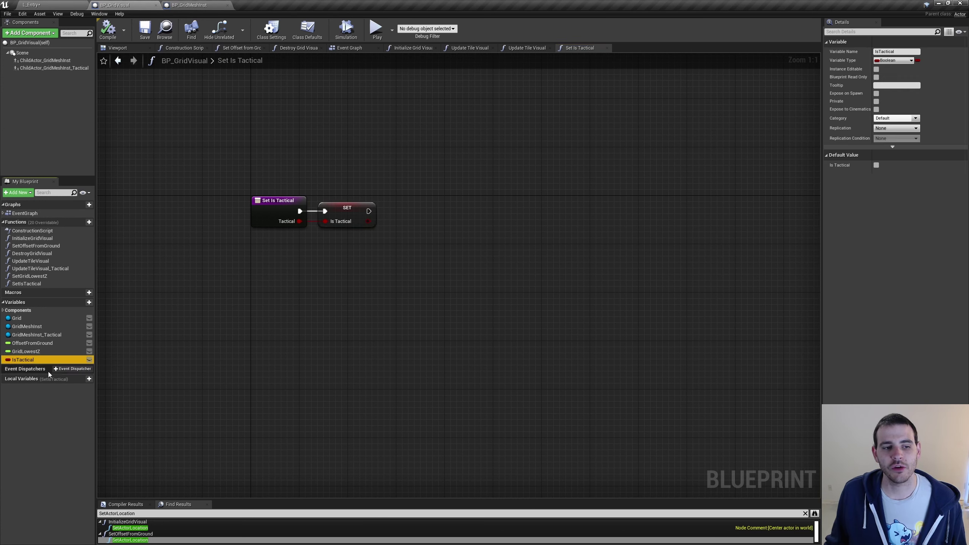
{"action": "left_click_drag", "start_coordinate": [399, 289], "coordinate": [352, 187]}
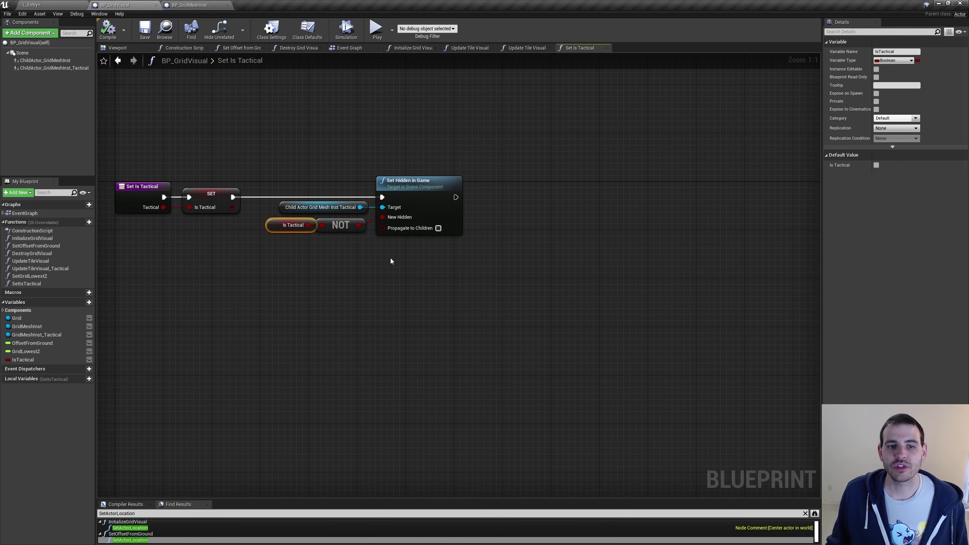
Review the Set Hidden in Game nodes and the tactical child actor and Is Tactical getters
{"action": "left_click_drag", "start_coordinate": [486, 145], "coordinate": [322, 221]}
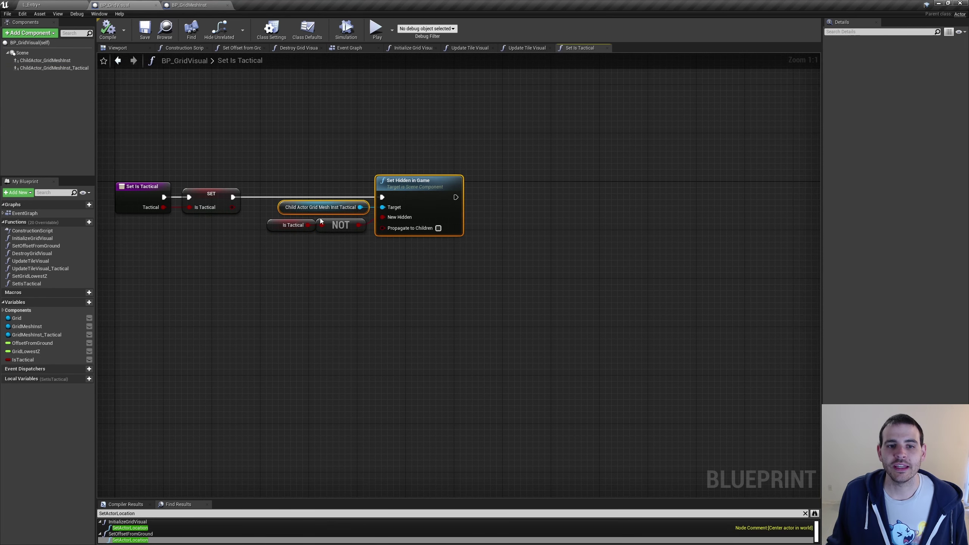
{"action": "left_click", "coordinate": [59, 68]}
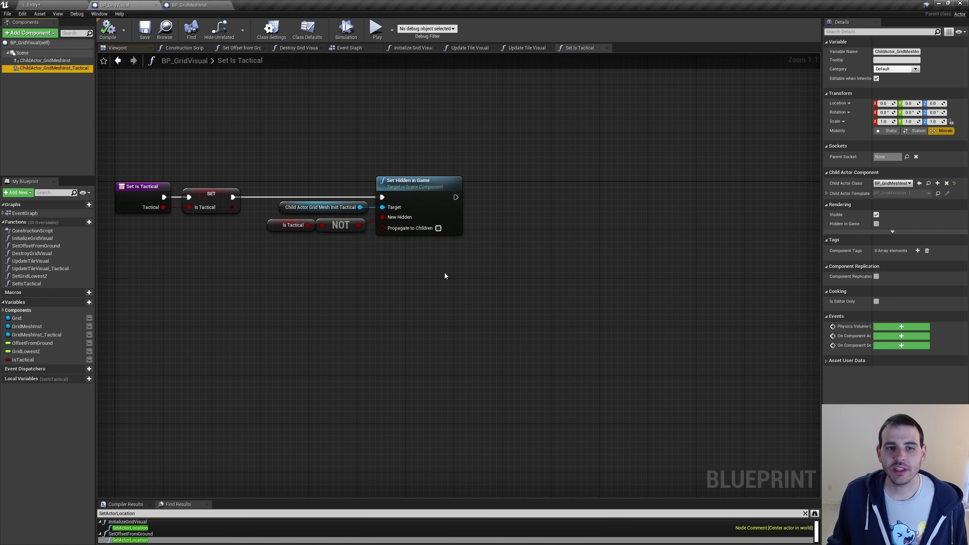
{"action": "left_click", "coordinate": [330, 210]}
{"action": "left_click", "coordinate": [293, 225]}
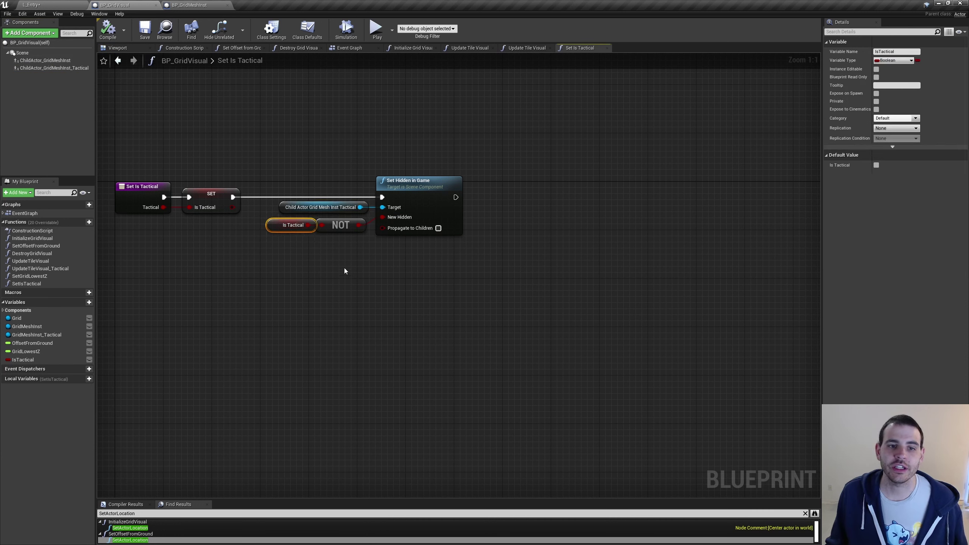
Paste Get All Actors with Tag (NotTactical), For Each Loop and Set Actor Hidden In Game driven by IsTactical
{"action": "key", "text": "ctrl+v"}
{"action": "left_click_drag", "start_coordinate": [476, 296], "coordinate": [725, 154]}
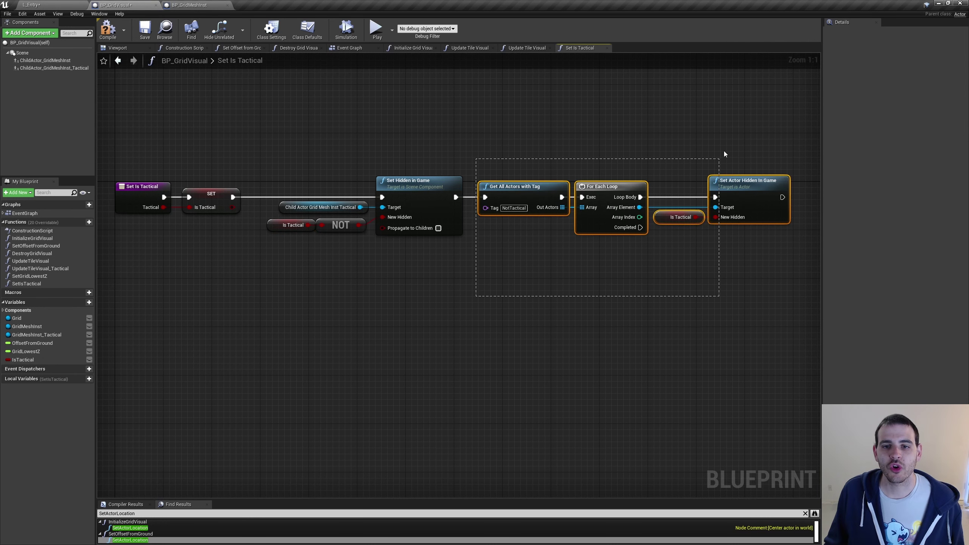
{"action": "left_click_drag", "start_coordinate": [519, 291], "coordinate": [530, 280]}
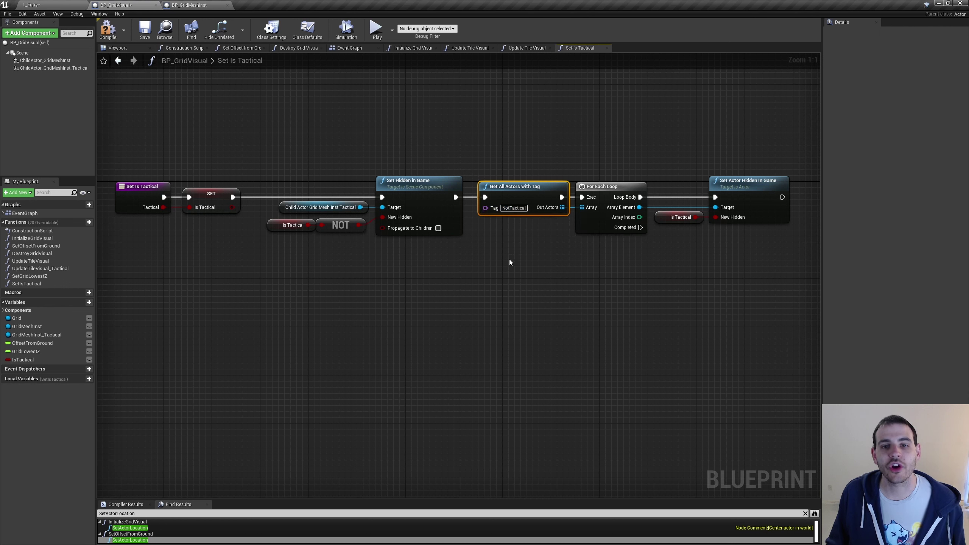
{"action": "left_click_drag", "start_coordinate": [601, 138], "coordinate": [756, 251]}
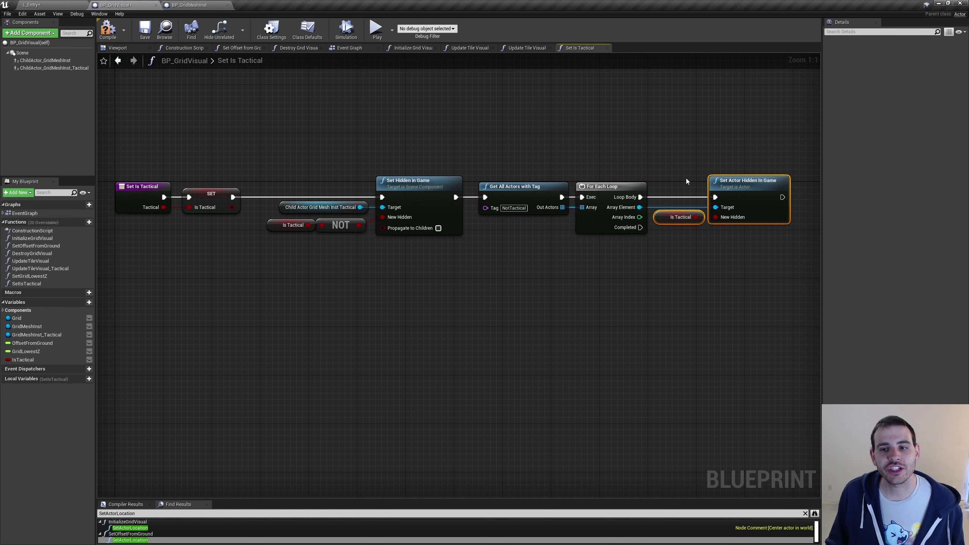
{"action": "left_click", "coordinate": [679, 216]}
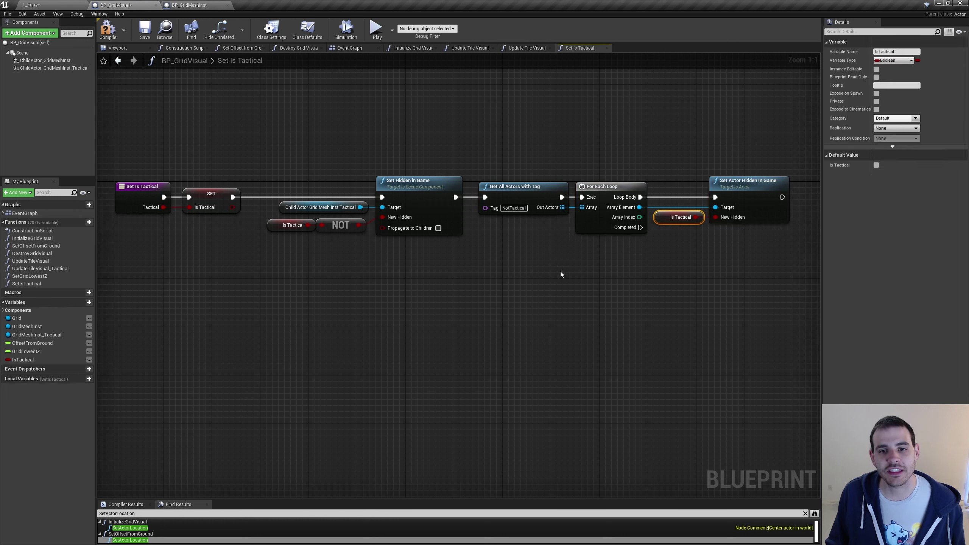
{"action": "left_click", "coordinate": [534, 195]}
{"action": "left_click", "coordinate": [32, 5]}
Add a NotTactical Actor Tags element to the selected environment actors and save the L_Entry level
{"action": "right_click_drag", "start_coordinate": [420, 229], "coordinate": [577, 170]}
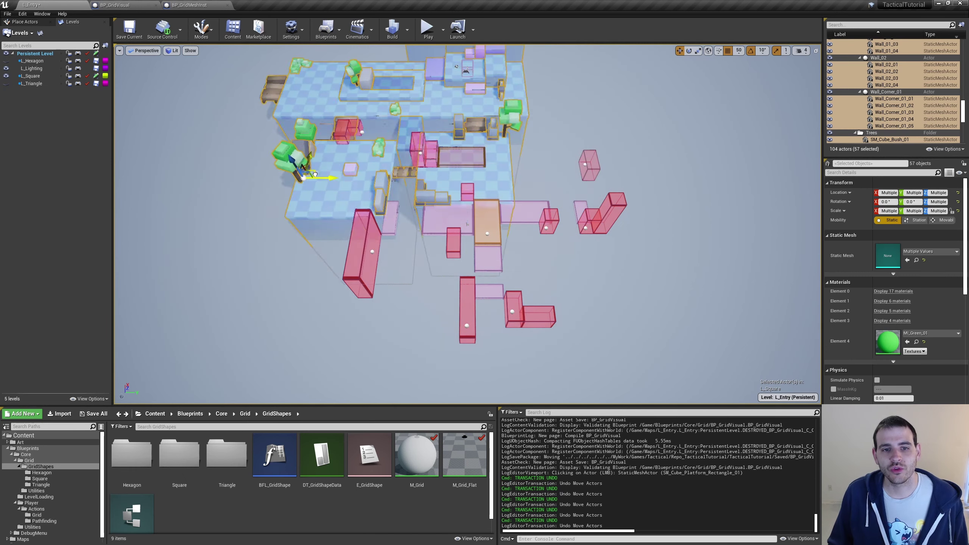
{"action": "left_click_drag", "start_coordinate": [577, 171], "coordinate": [333, 206]}
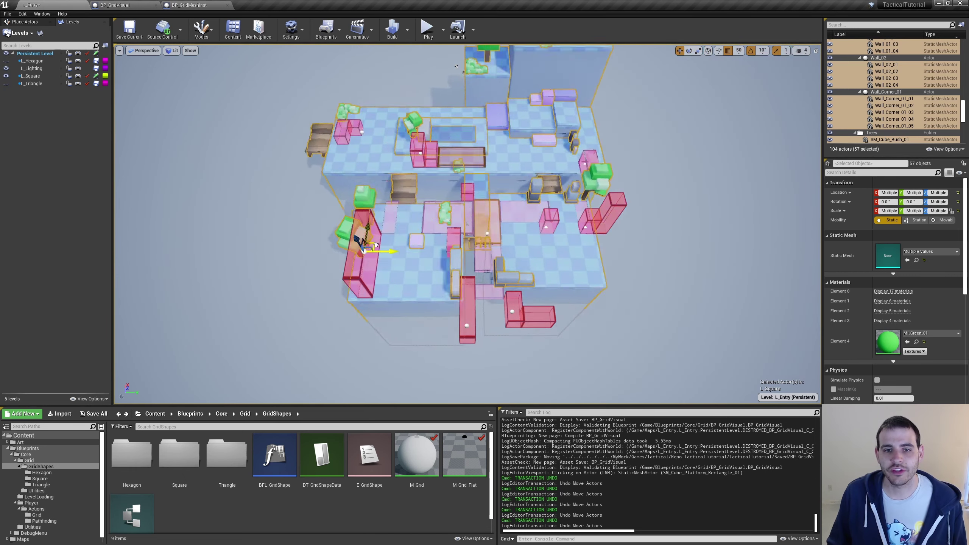
{"action": "right_click_drag", "start_coordinate": [333, 205], "coordinate": [407, 115]}
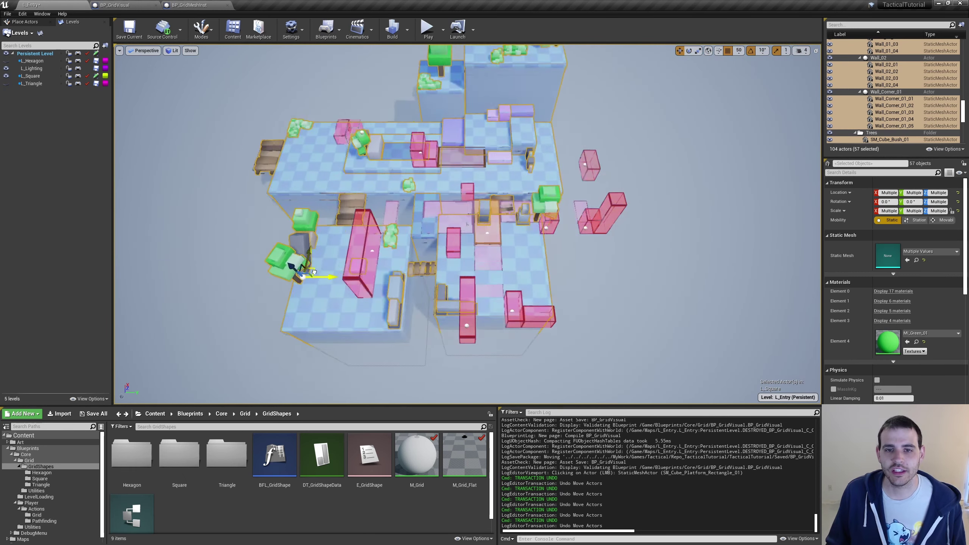
{"action": "key", "text": "ctrl+z"}
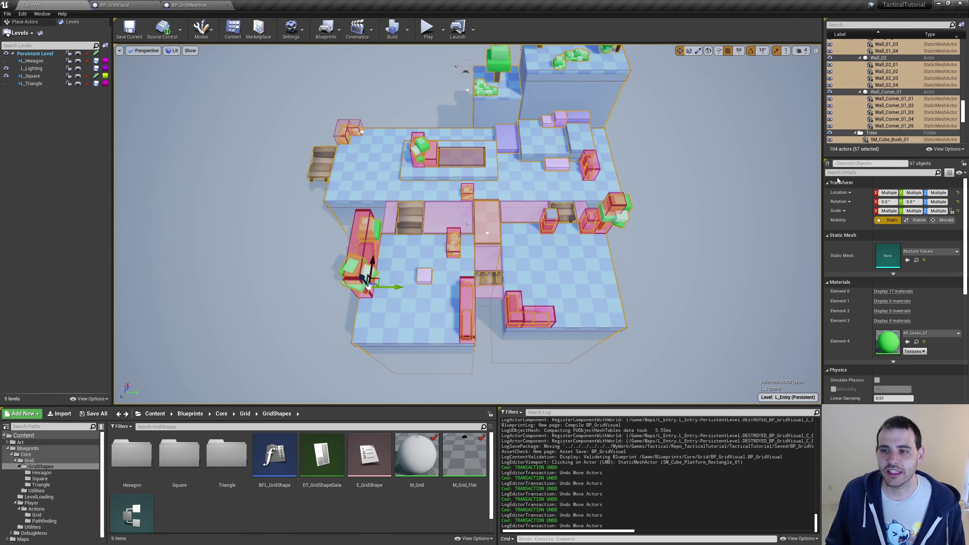
{"action": "left_click", "coordinate": [868, 175]}
{"action": "type", "text": "tags"}
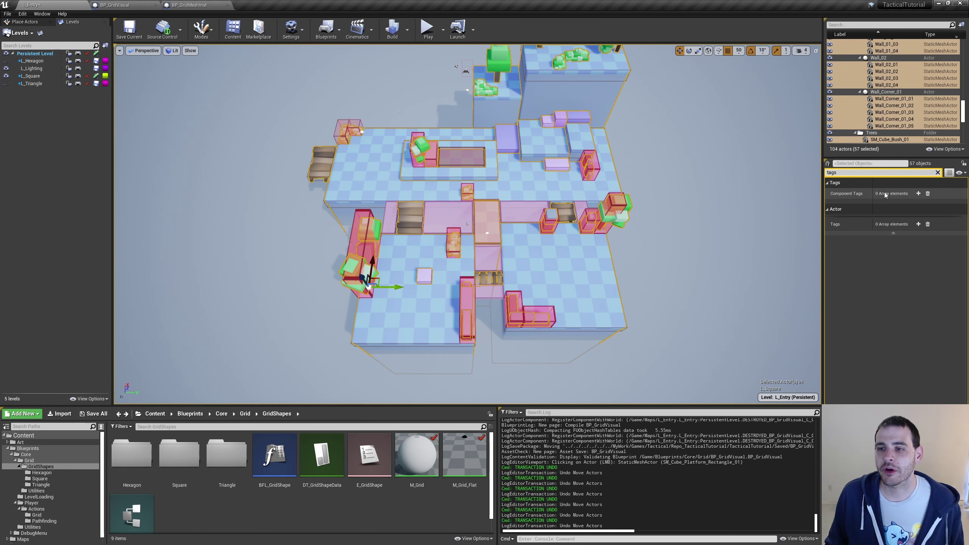
{"action": "left_click", "coordinate": [919, 224]}
{"action": "left_click", "coordinate": [889, 234]}
{"action": "type", "text": "NotTactical"}
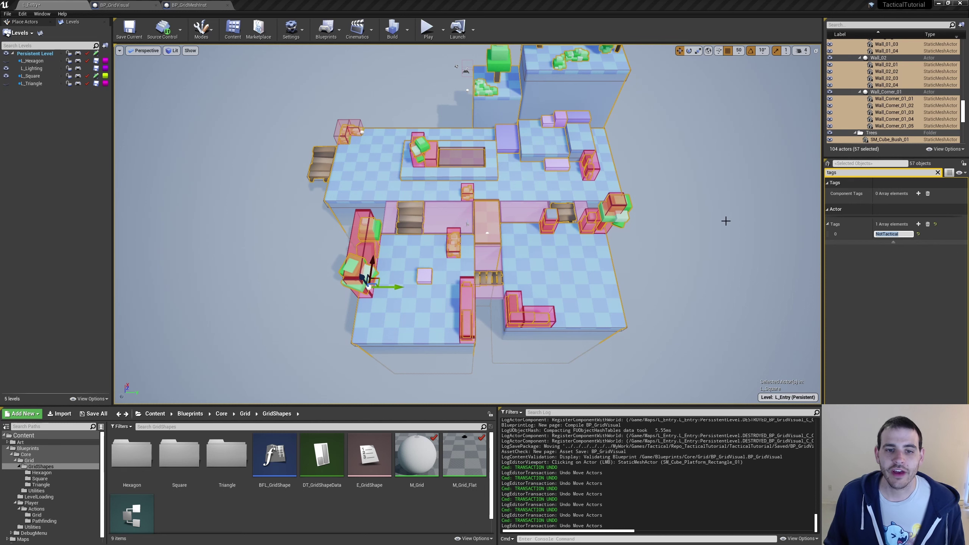
{"action": "key", "text": "ctrl+s"}
{"action": "left_click", "coordinate": [491, 256]}
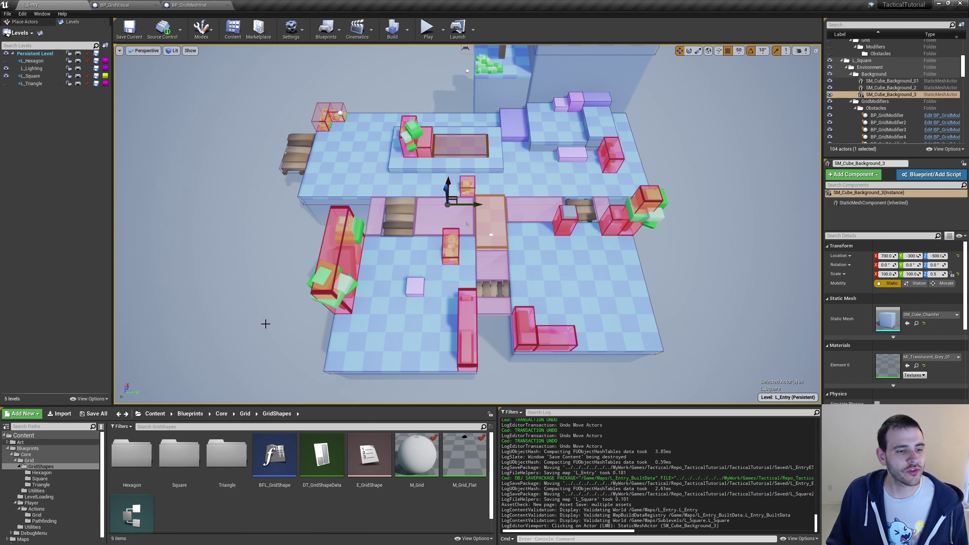
Open the Tab_Grid widget from Utilities/DebugMenu/Tabs
{"action": "left_click", "coordinate": [32, 527]}
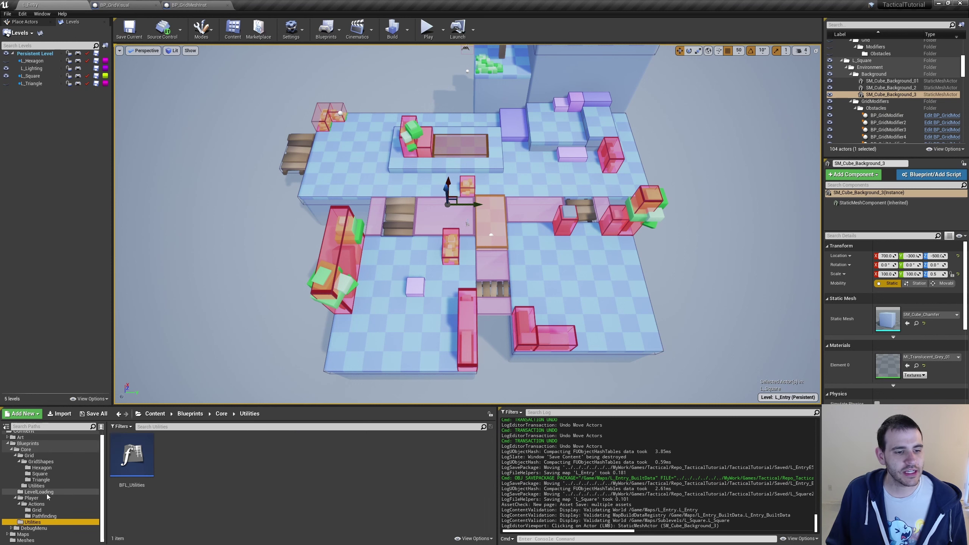
{"action": "left_click", "coordinate": [34, 529]}
{"action": "double_click", "coordinate": [227, 454]}
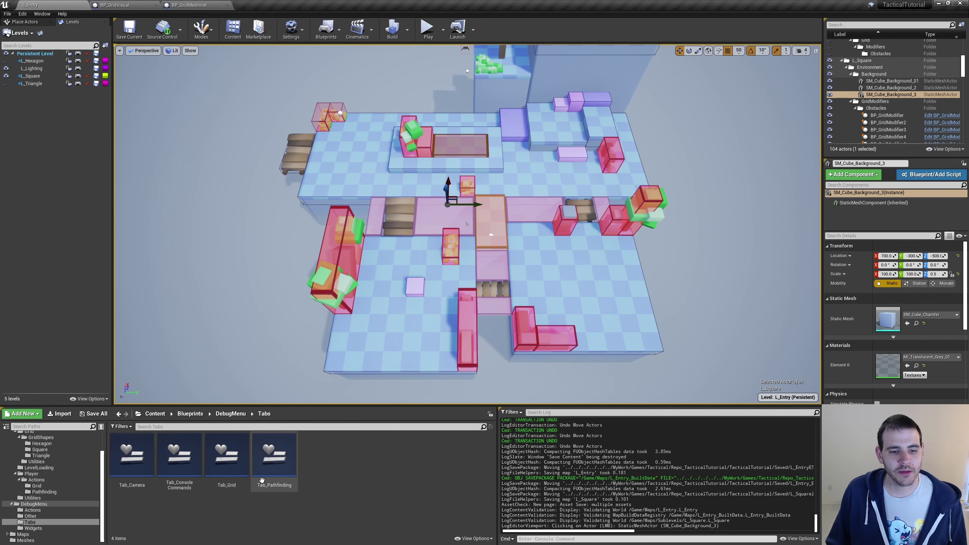
{"action": "double_click", "coordinate": [227, 454]}
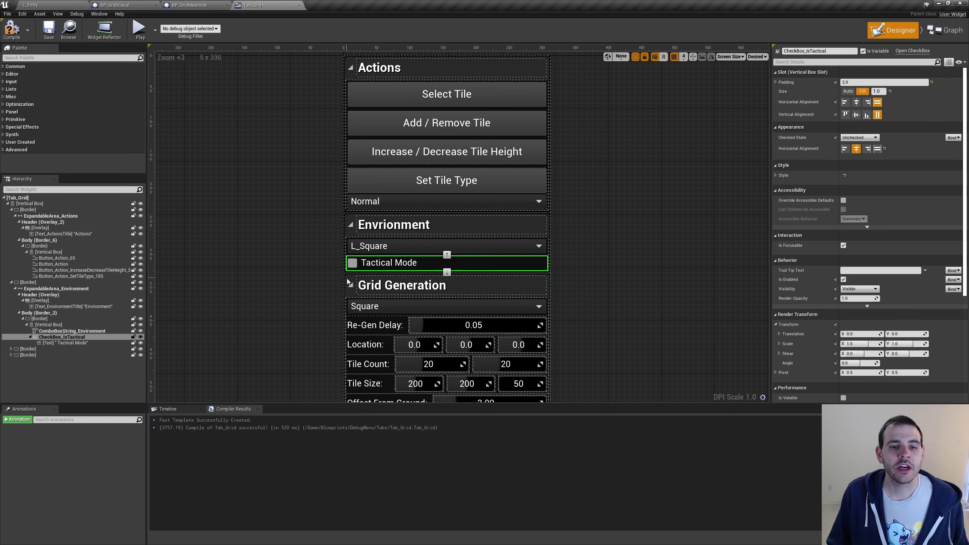
{"action": "scroll", "coordinate": [913, 133], "scroll_direction": "down", "scroll_amount": 5}
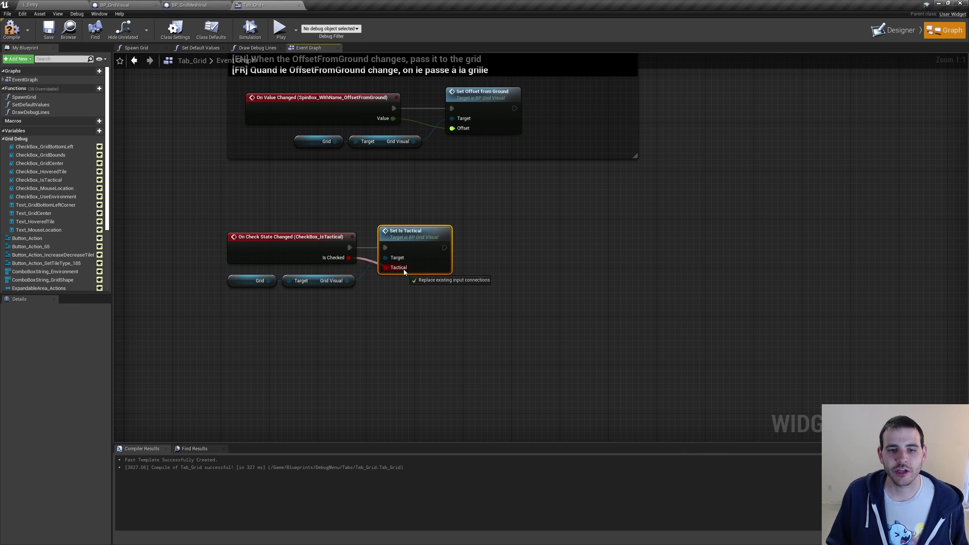
Wire the checkbox's Is Checked output into Set Is Tactical's Tactical input on the Grid Visual
{"action": "left_click_drag", "start_coordinate": [574, 325], "coordinate": [224, 225]}
{"action": "left_click", "coordinate": [474, 292]}
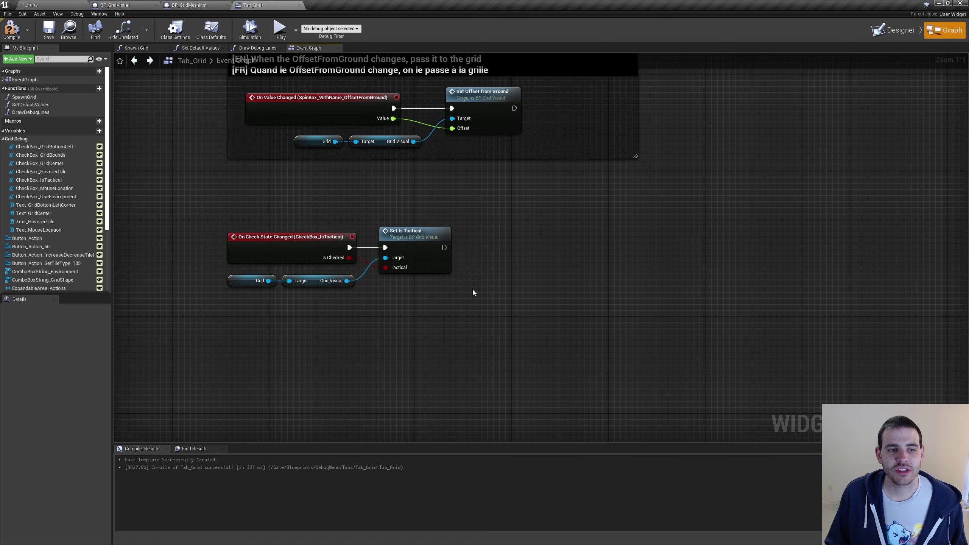
{"action": "left_click", "coordinate": [306, 284]}
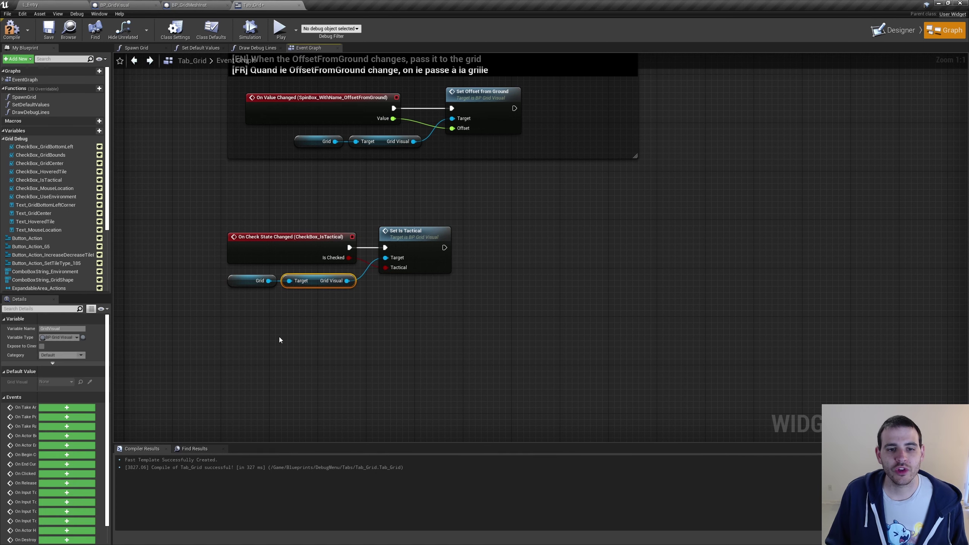
{"action": "left_click", "coordinate": [158, 173]}
{"action": "double_click", "coordinate": [27, 105]}
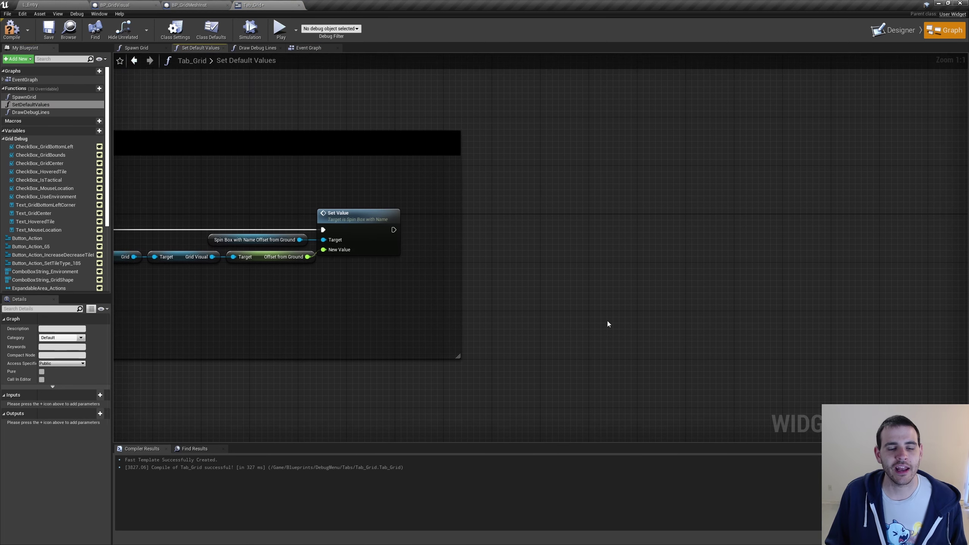
Check the Is Tactical, Grid Visual, Set Is Checked and checkbox getter nodes in SetDefaultValues
{"action": "left_click_drag", "start_coordinate": [637, 313], "coordinate": [607, 264]}
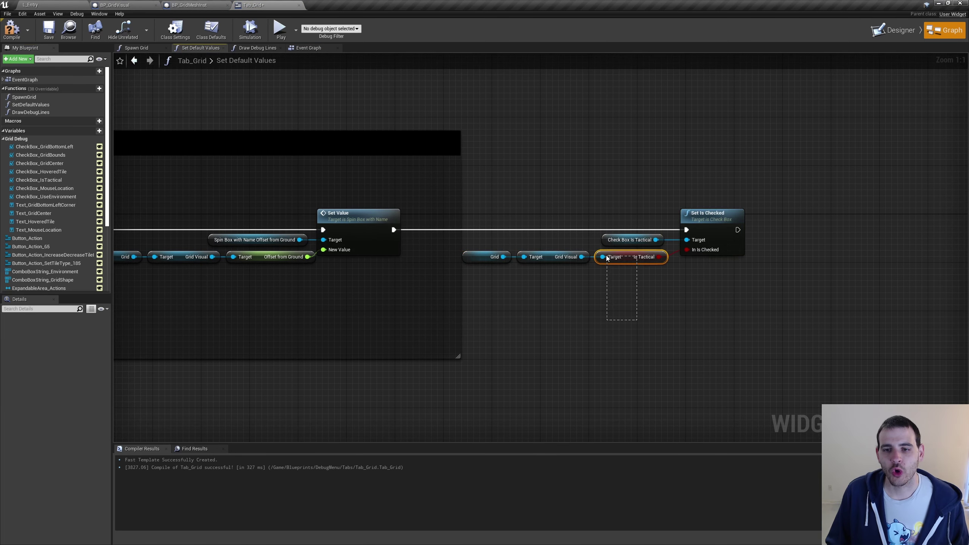
{"action": "left_click", "coordinate": [558, 259]}
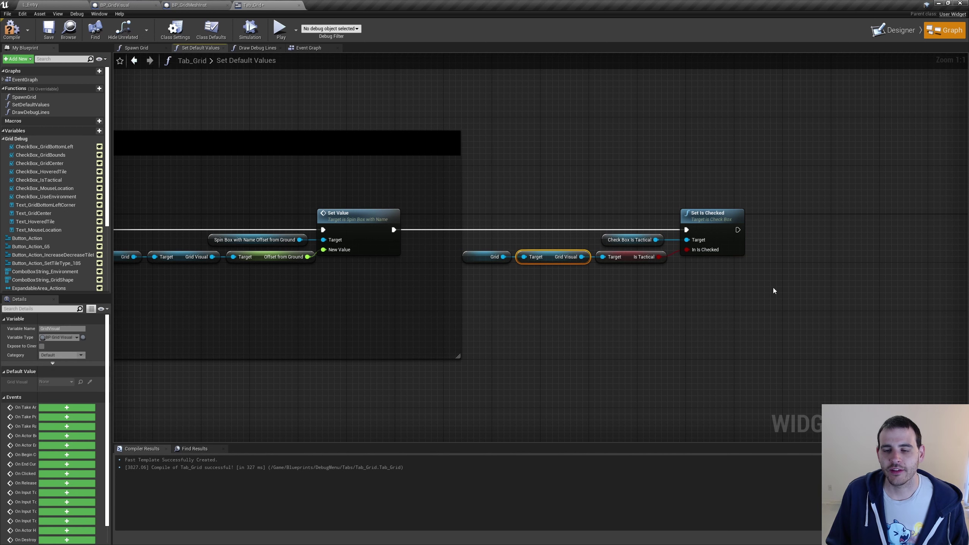
{"action": "left_click_drag", "start_coordinate": [734, 170], "coordinate": [700, 272]}
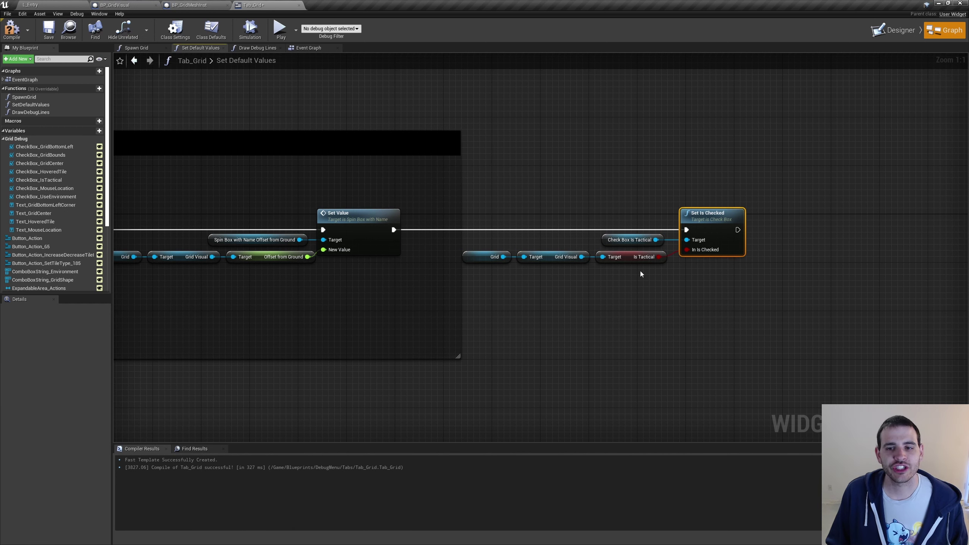
{"action": "left_click", "coordinate": [643, 245]}
Save Tab_Grid and start playing the L_Entry level
{"action": "key", "text": "ctrl+s"}
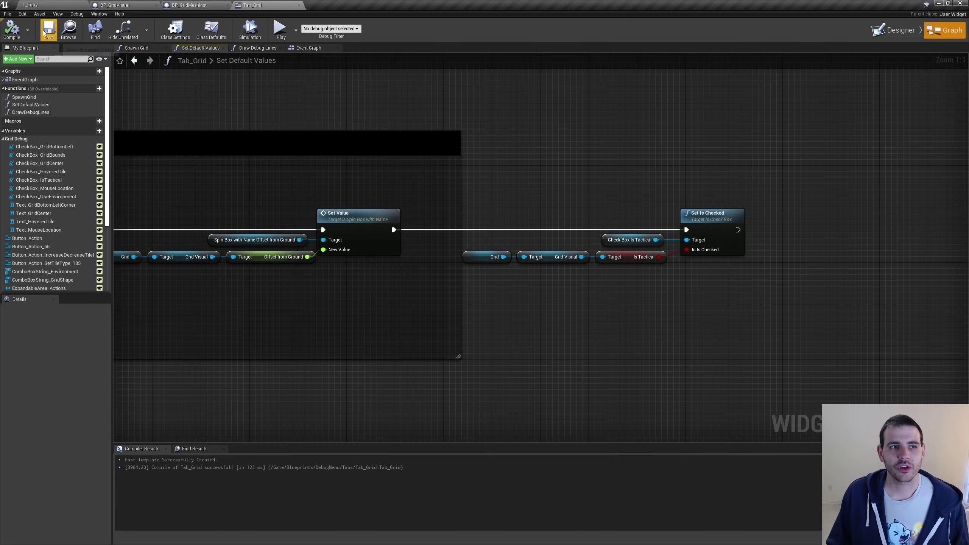
{"action": "left_click", "coordinate": [31, 4]}
{"action": "left_click", "coordinate": [427, 30]}
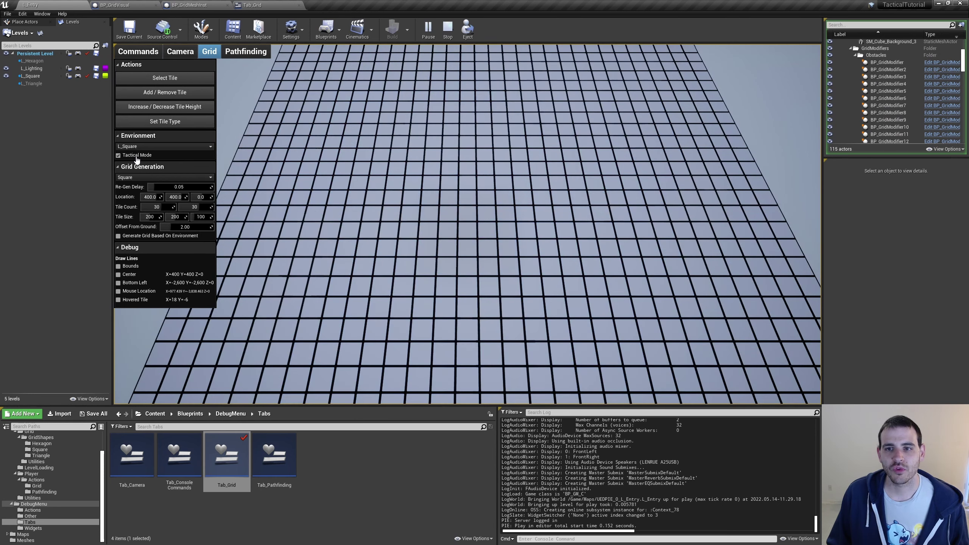
Toggle Tactical Mode on and off repeatedly, then turn off environment-based grid generation
{"action": "left_click", "coordinate": [132, 236]}
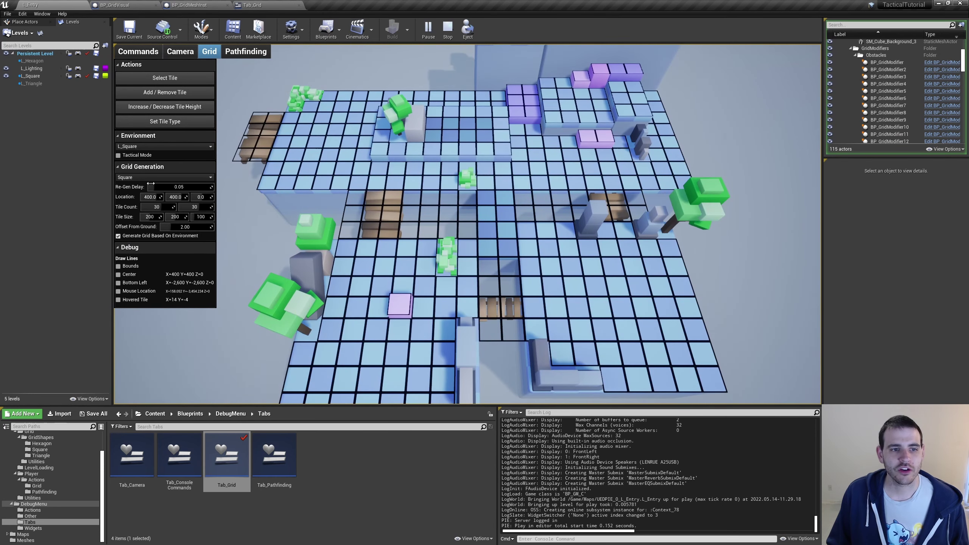
{"action": "left_click", "coordinate": [148, 155]}
{"action": "left_click", "coordinate": [148, 157]}
{"action": "left_click", "coordinate": [148, 156]}
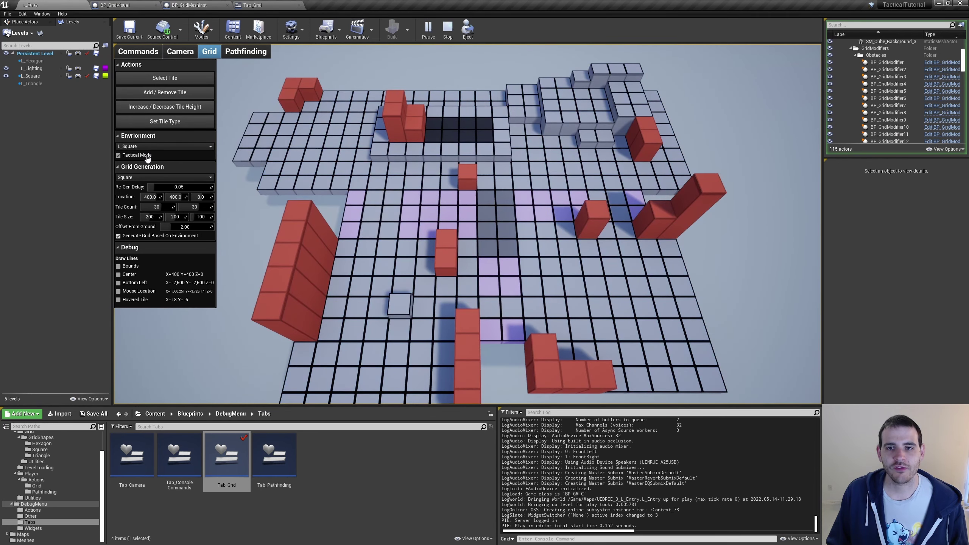
{"action": "left_click", "coordinate": [148, 157]}
{"action": "left_click", "coordinate": [148, 156]}
{"action": "left_click", "coordinate": [147, 156]}
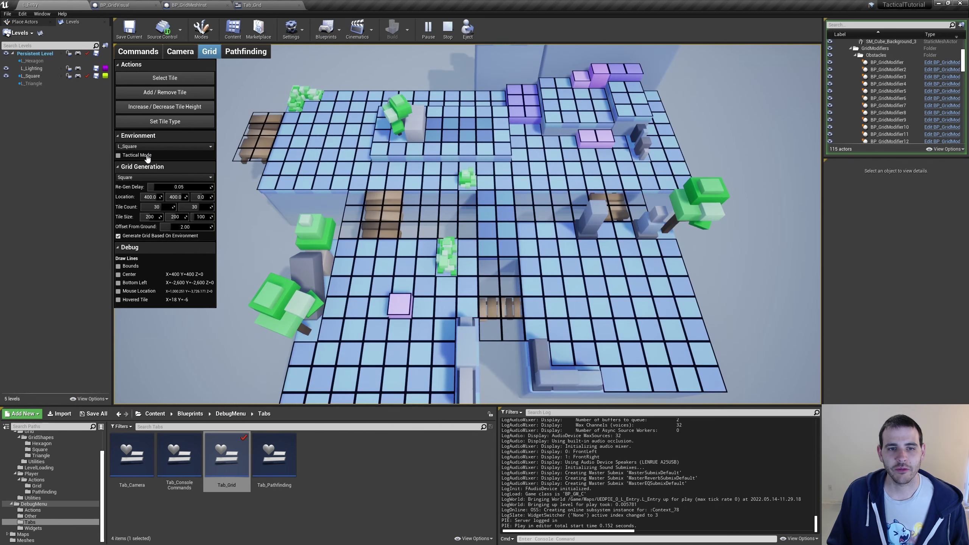
{"action": "left_click", "coordinate": [147, 156]}
{"action": "left_click", "coordinate": [147, 157]}
{"action": "left_click", "coordinate": [147, 156]}
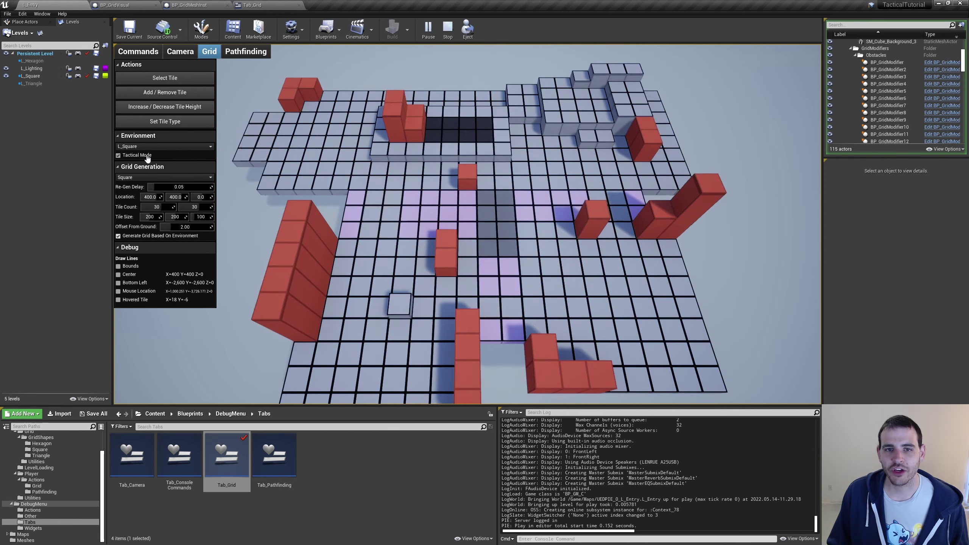
{"action": "left_click", "coordinate": [147, 156]}
{"action": "left_click", "coordinate": [147, 157]}
{"action": "left_click", "coordinate": [147, 156]}
{"action": "left_click", "coordinate": [148, 156]}
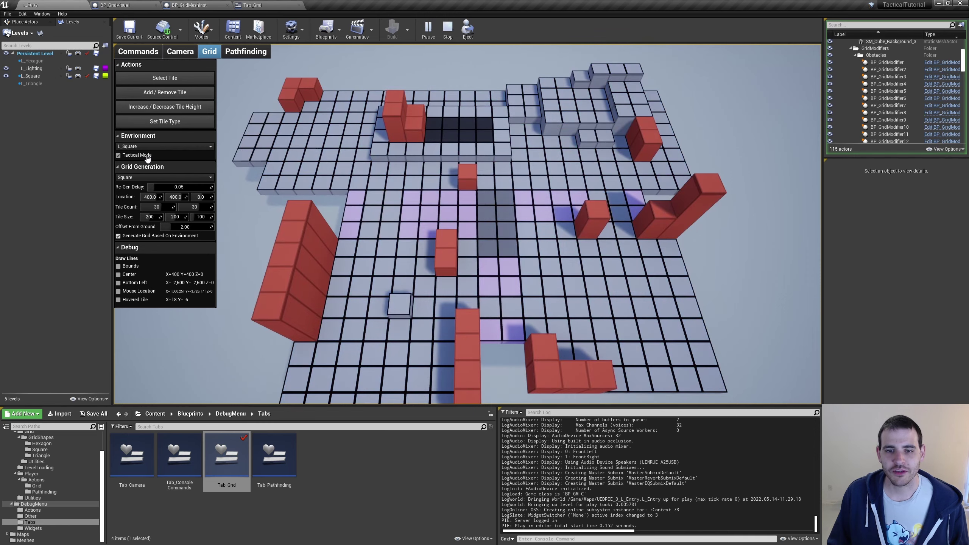
{"action": "left_click", "coordinate": [148, 156]}
{"action": "left_click", "coordinate": [118, 236]}
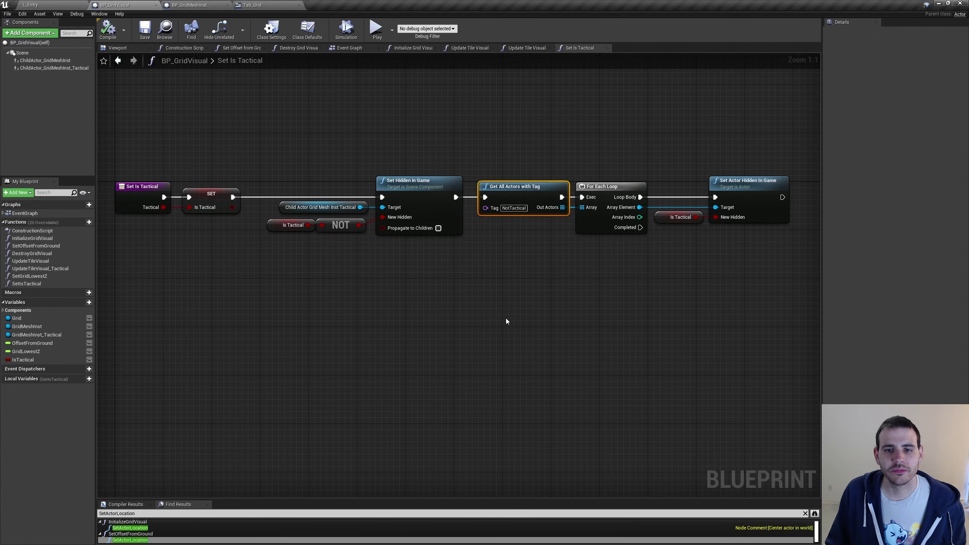
In InitializeGridVisual, append Set Is Tactical fed by Is Tactical after Set Grid Lowest Z
{"action": "left_click", "coordinate": [493, 322]}
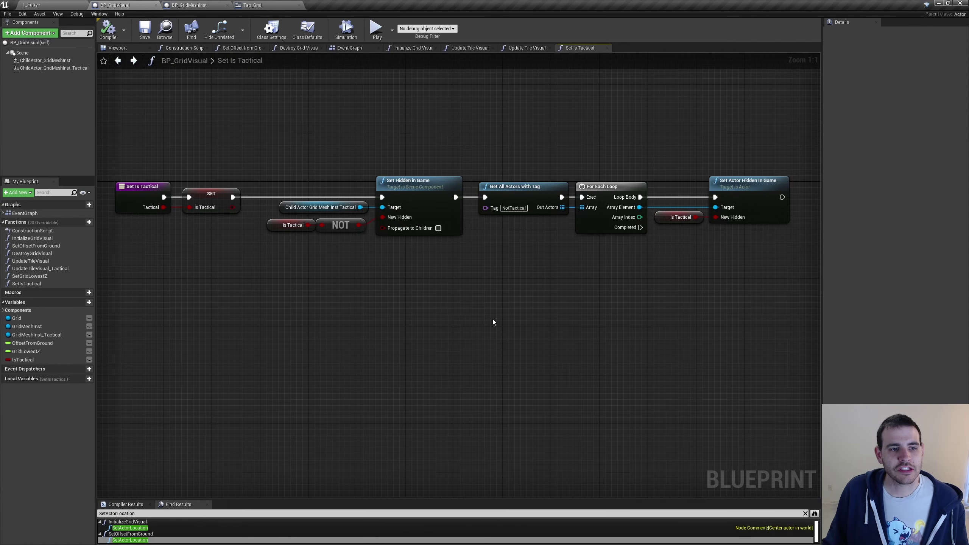
{"action": "left_click", "coordinate": [32, 238]}
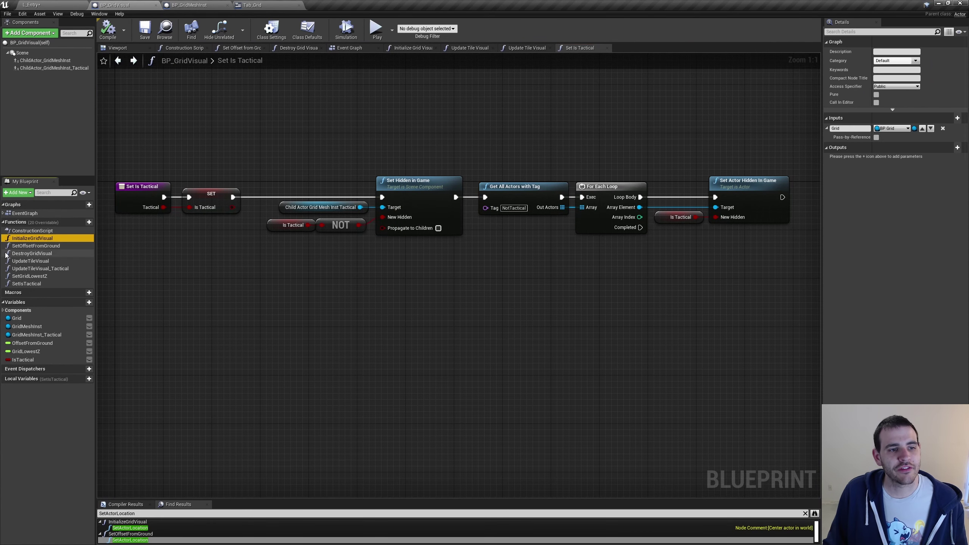
{"action": "double_click", "coordinate": [32, 238]}
{"action": "scroll", "coordinate": [705, 239], "scroll_direction": "up", "scroll_amount": 3}
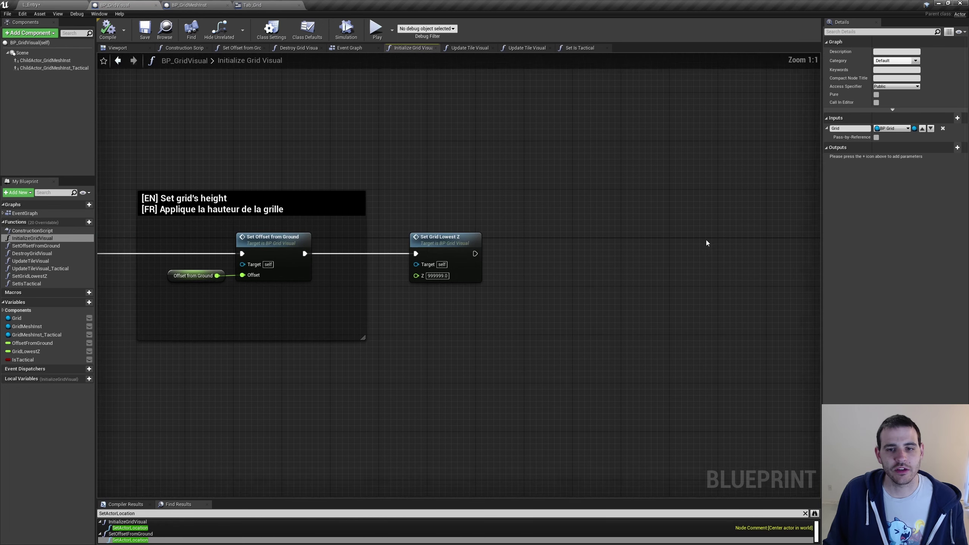
{"action": "scroll", "coordinate": [534, 250], "scroll_direction": "up", "scroll_amount": 1}
{"action": "key", "text": "ctrl+v"}
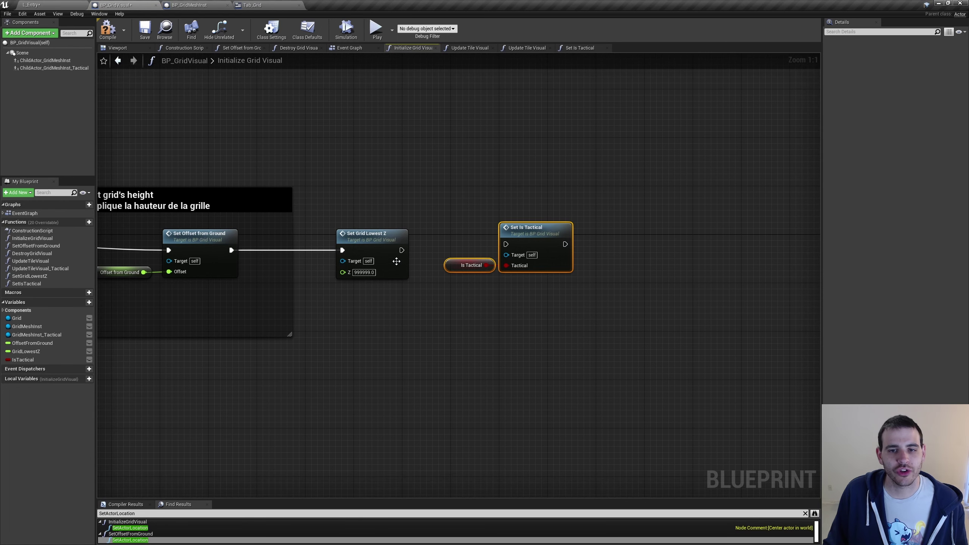
{"action": "left_click_drag", "start_coordinate": [402, 250], "coordinate": [503, 246]}
{"action": "key", "text": "q"}
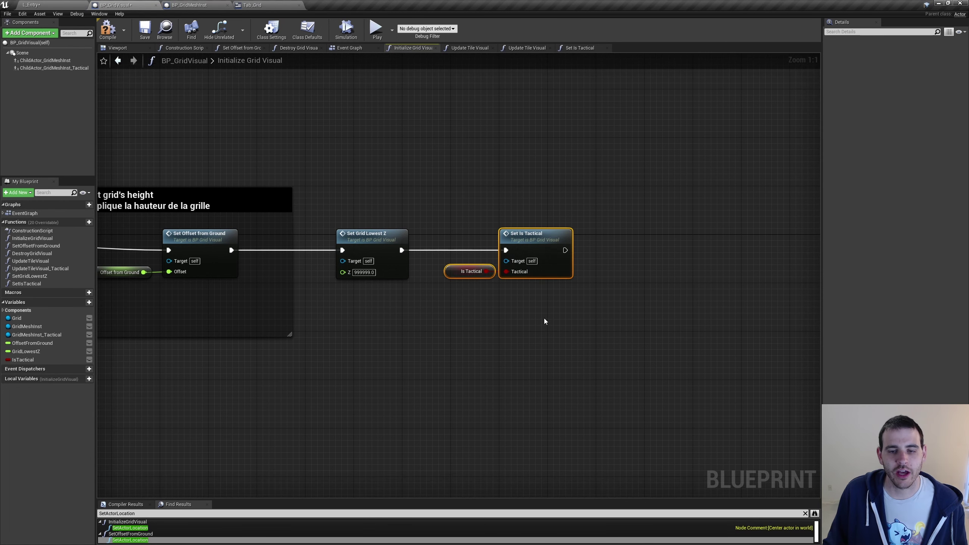
Save BP_GridVisual and play the level again
{"action": "left_click", "coordinate": [534, 294]}
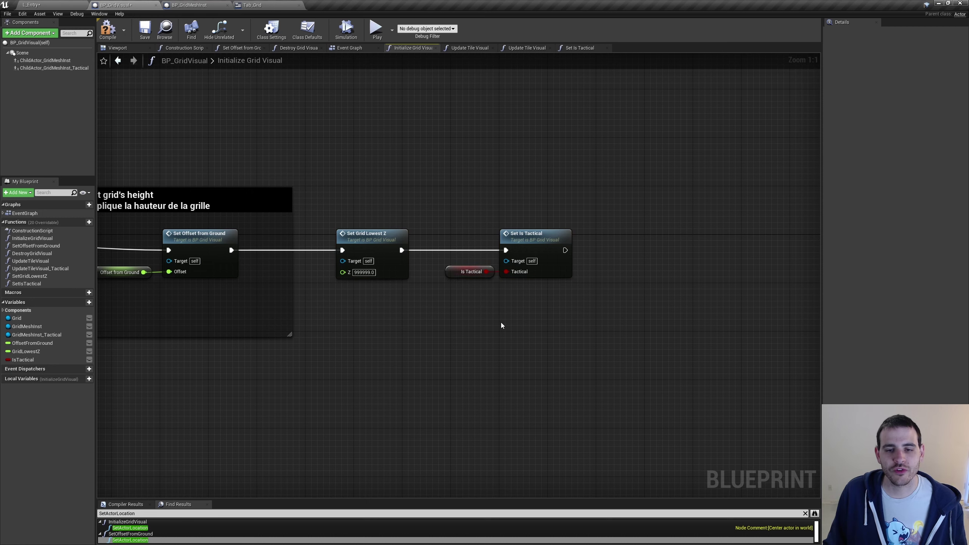
{"action": "key", "text": "ctrl+s"}
{"action": "left_click", "coordinate": [427, 29]}
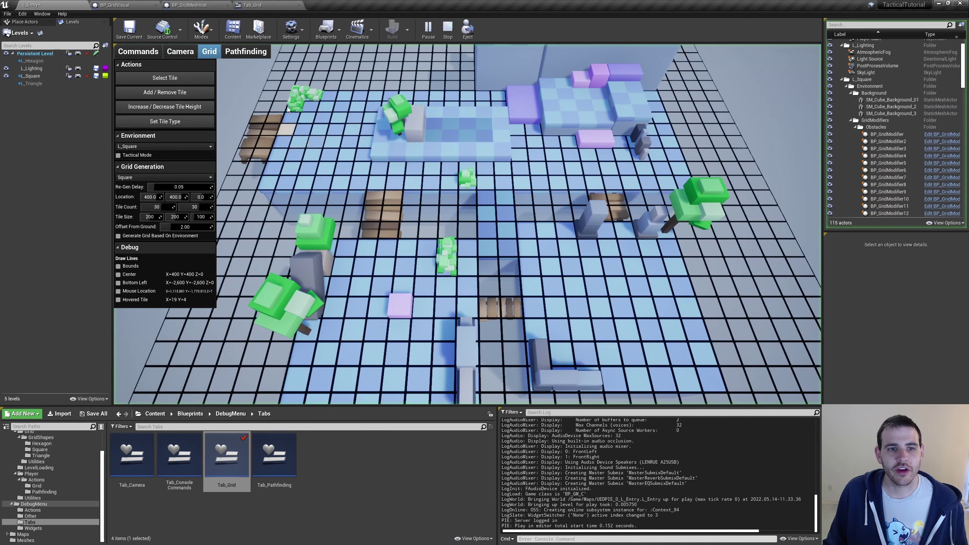
Toggle Tactical Mode on and off to hide and restore the environment
{"action": "left_click", "coordinate": [127, 156]}
{"action": "left_click", "coordinate": [127, 156]}
{"action": "left_click", "coordinate": [119, 155]}
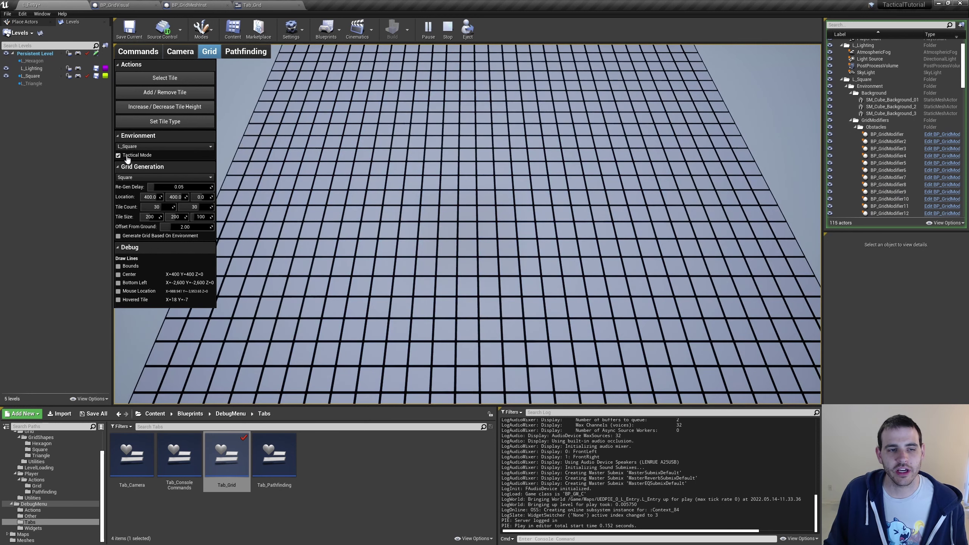
{"action": "left_click", "coordinate": [118, 155]}
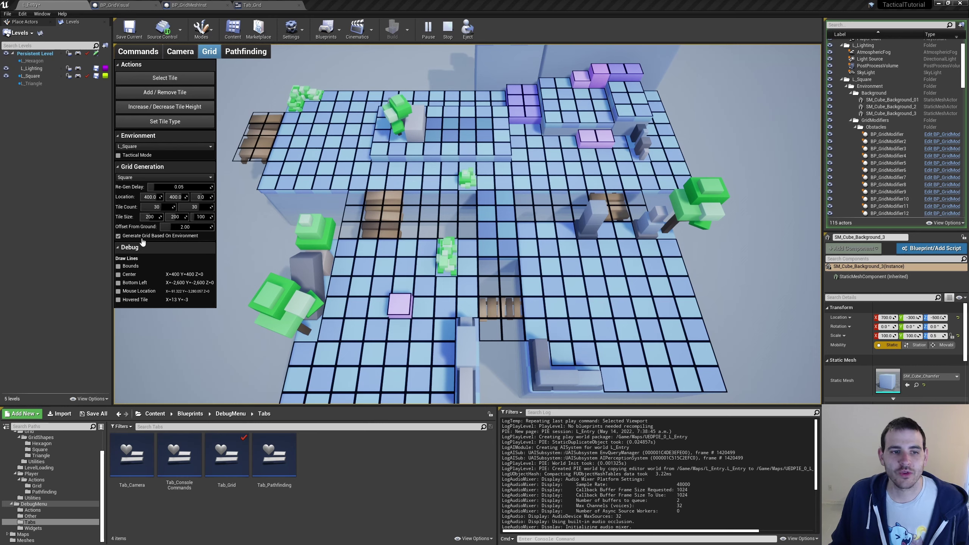
Toggle Generate Grid Based On Environment repeatedly, comparing the flat grid with the environment-following grid
{"action": "left_click", "coordinate": [141, 238]}
{"action": "left_click", "coordinate": [142, 238]}
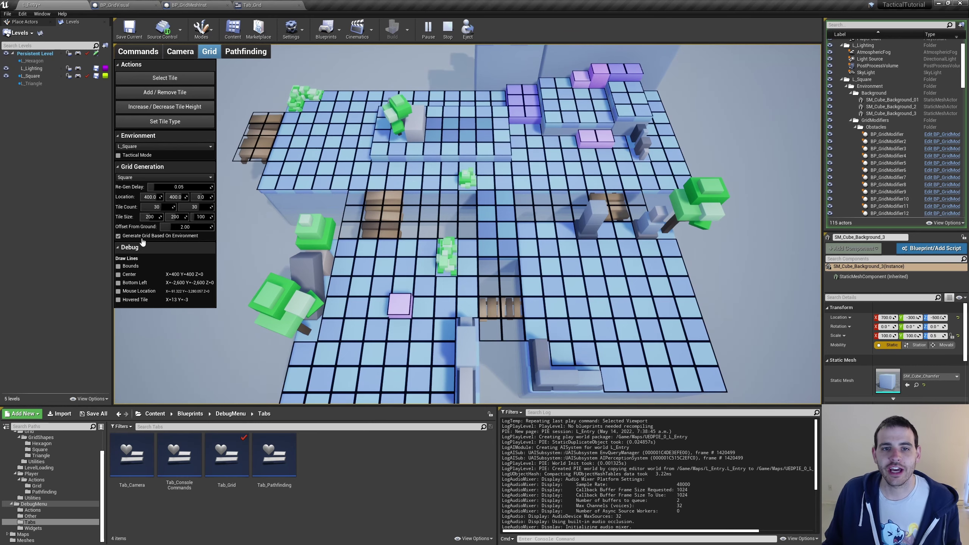
{"action": "left_click", "coordinate": [142, 238]}
{"action": "left_click", "coordinate": [142, 239]}
{"action": "left_click", "coordinate": [142, 239]}
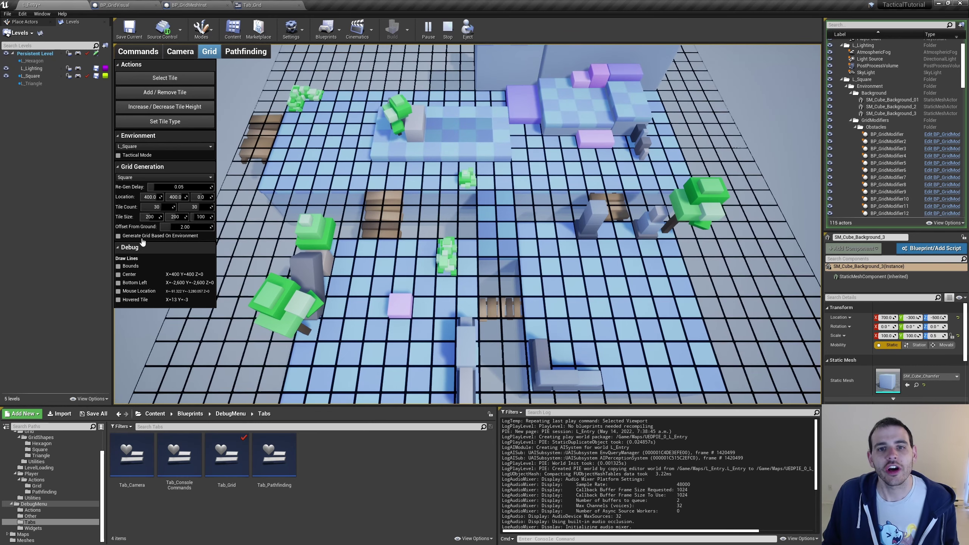
{"action": "left_click", "coordinate": [143, 239]}
{"action": "left_click", "coordinate": [142, 239]}
{"action": "left_click", "coordinate": [142, 239]}
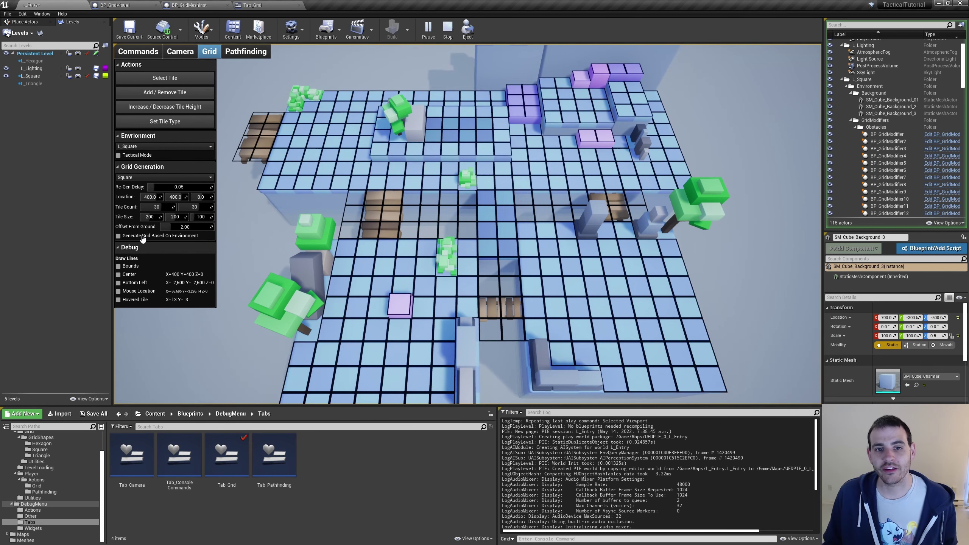
{"action": "left_click", "coordinate": [143, 239]}
{"action": "left_click", "coordinate": [143, 239]}
{"action": "left_click", "coordinate": [143, 239]}
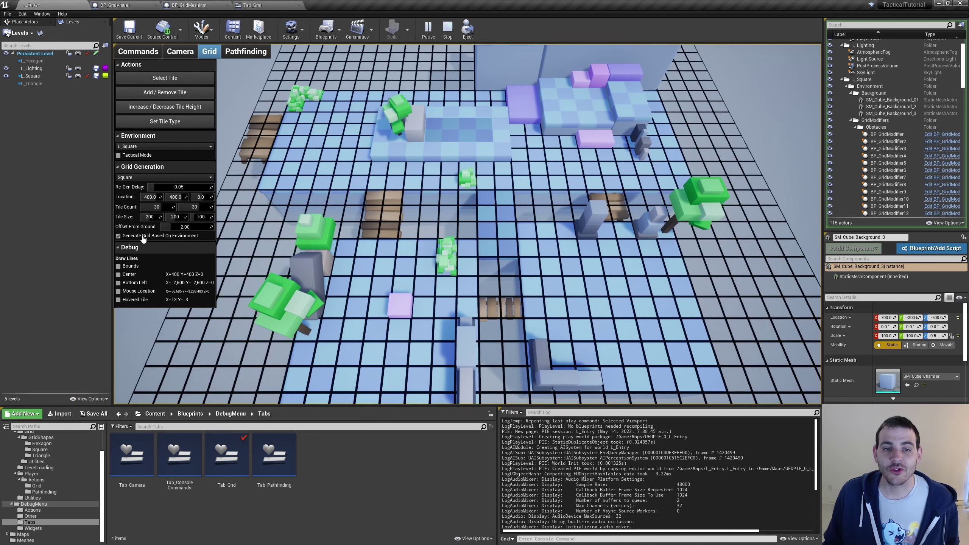
{"action": "left_click", "coordinate": [143, 239]}
{"action": "left_click", "coordinate": [143, 239]}
{"action": "left_click", "coordinate": [143, 239]}
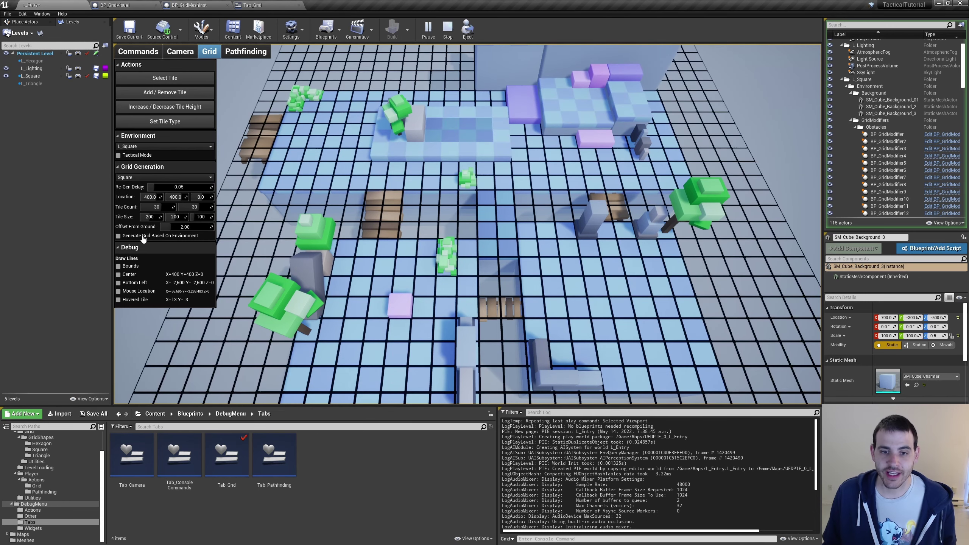
{"action": "left_click", "coordinate": [143, 239]}
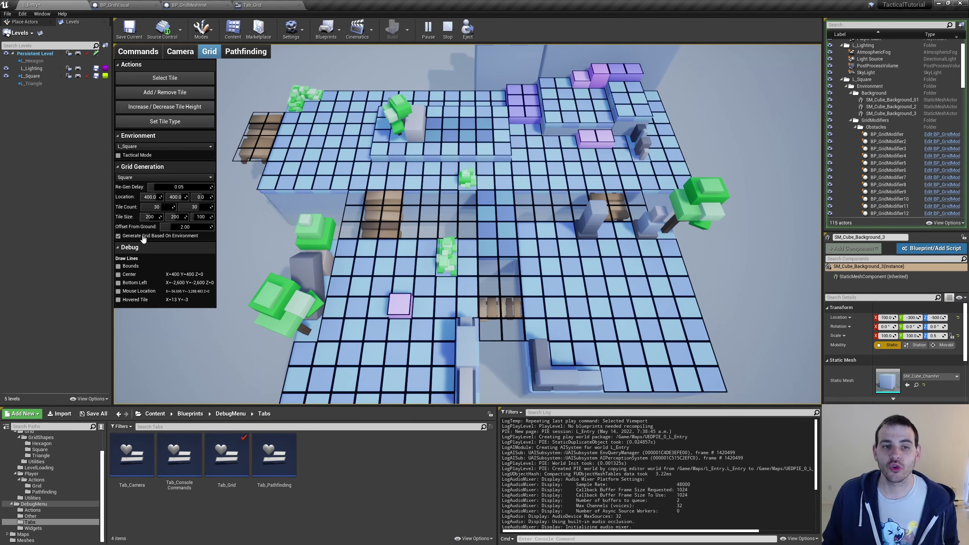
{"action": "left_click", "coordinate": [144, 239]}
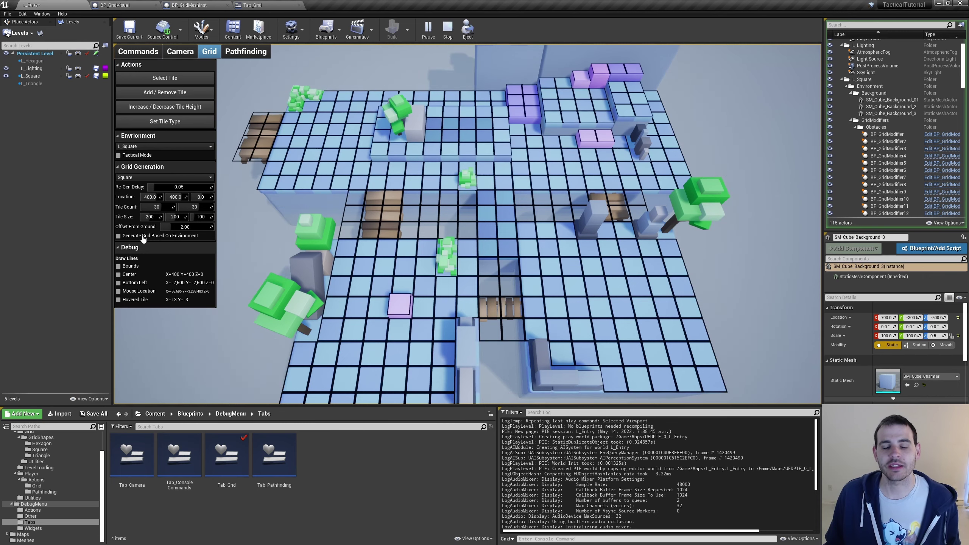
{"action": "left_click", "coordinate": [143, 239]}
{"action": "left_click", "coordinate": [143, 239]}
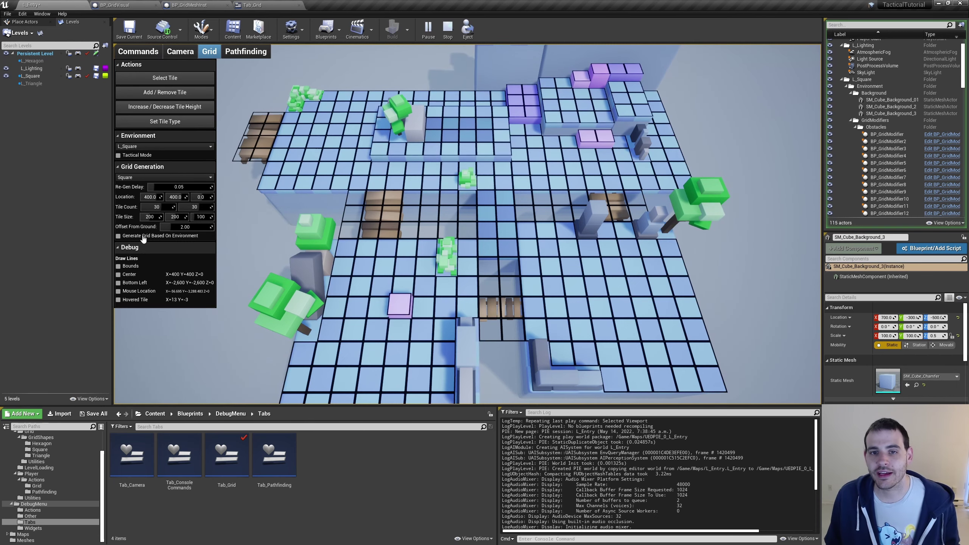
{"action": "left_click", "coordinate": [143, 238]}
{"action": "left_click", "coordinate": [144, 239]}
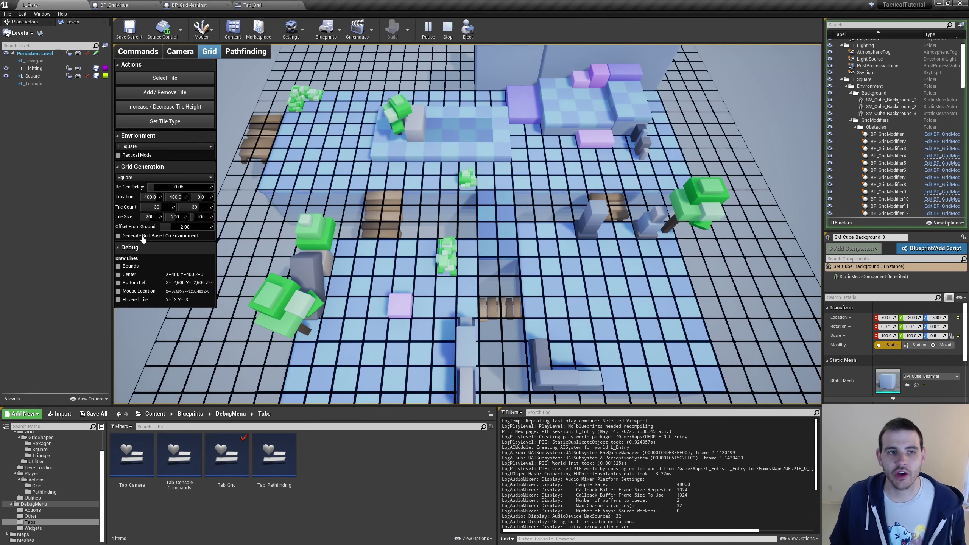
{"action": "left_click", "coordinate": [143, 238]}
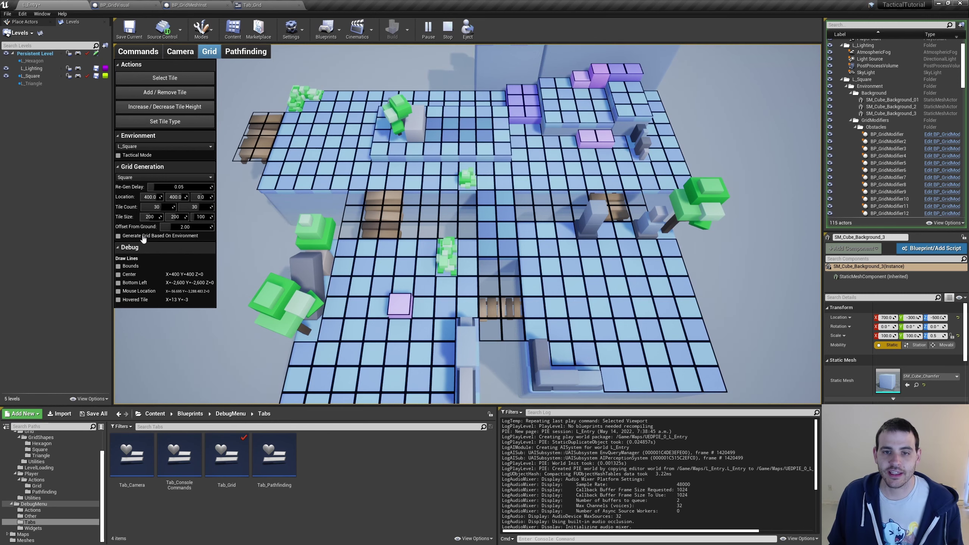
{"action": "left_click", "coordinate": [143, 239]}
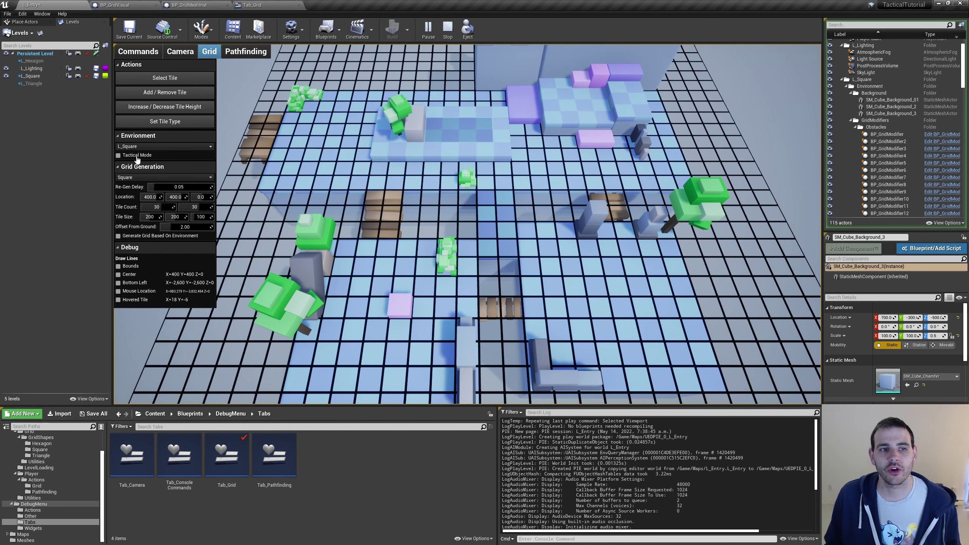
Enable environment grid generation, test Tactical Mode with it, then turn Tactical Mode off
{"action": "left_click", "coordinate": [132, 235]}
{"action": "left_click", "coordinate": [134, 156]}
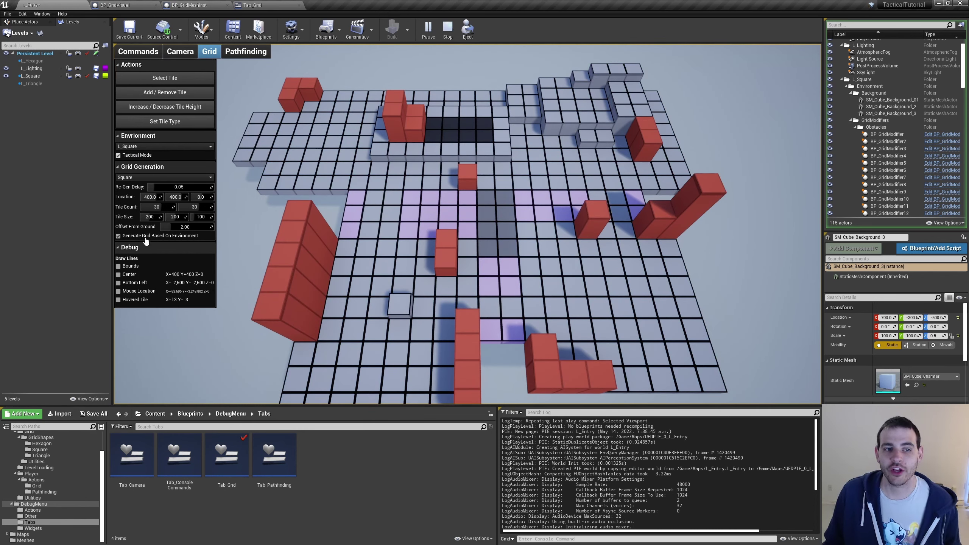
{"action": "left_click", "coordinate": [131, 237]}
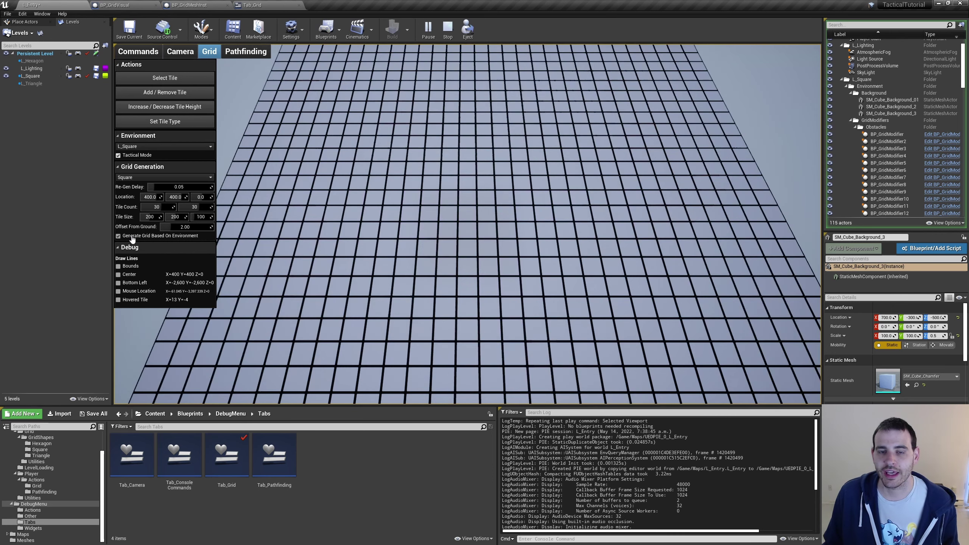
{"action": "left_click", "coordinate": [129, 157]}
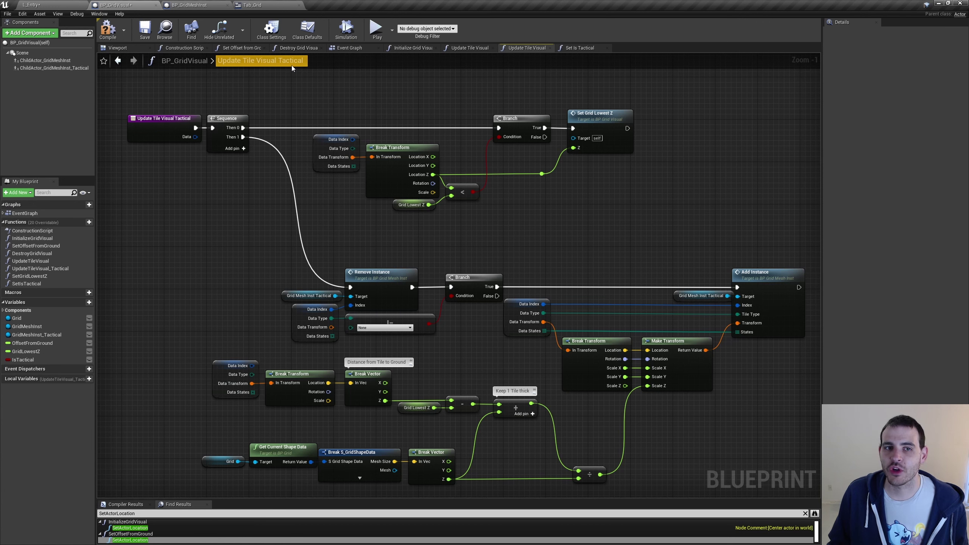
Insert a Branch after Sequence Then 1 conditioned on IsTactical, with True leading to Remove Instance
{"action": "left_click_drag", "start_coordinate": [180, 237], "coordinate": [770, 479]}
{"action": "left_click", "coordinate": [256, 223]}
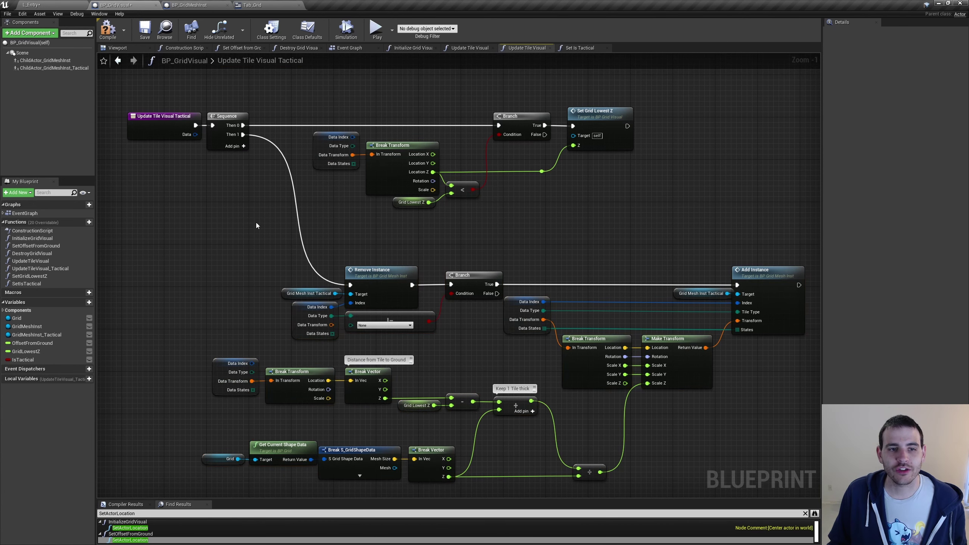
{"action": "mouse_move", "coordinate": [243, 134]}
{"action": "left_mouse_down"}
{"action": "mouse_move", "coordinate": [243, 153]}
{"action": "mouse_move", "coordinate": [238, 137]}
{"action": "left_mouse_up"}
{"action": "left_click_drag", "start_coordinate": [236, 222], "coordinate": [251, 238]}
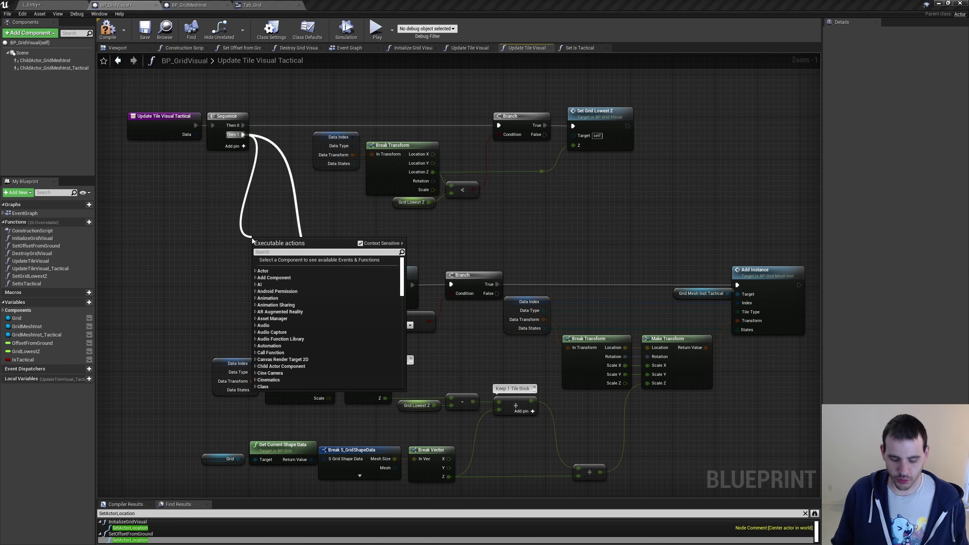
{"action": "left_click", "coordinate": [253, 247]}
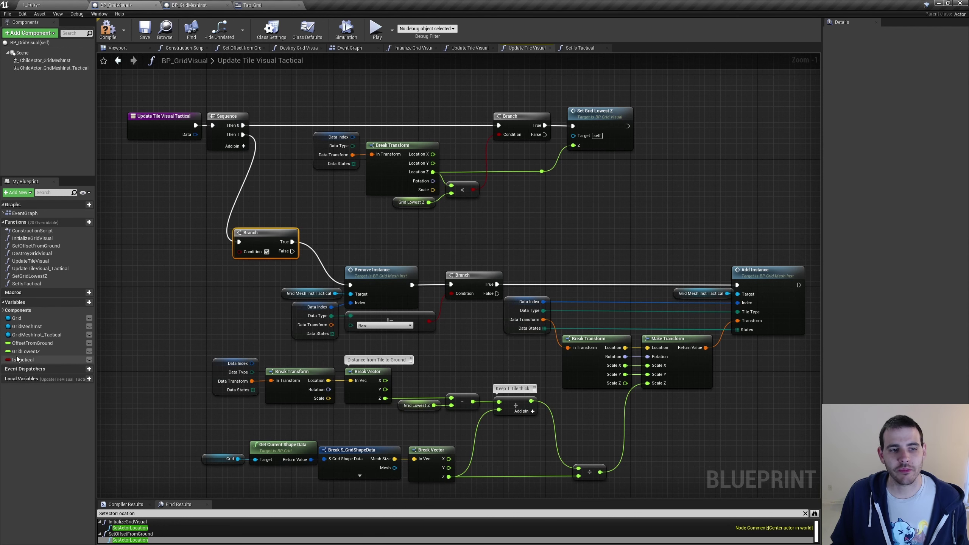
{"action": "mouse_move", "coordinate": [22, 360]}
{"action": "left_mouse_down"}
{"action": "mouse_move", "coordinate": [248, 255]}
{"action": "mouse_move", "coordinate": [225, 260]}
{"action": "left_mouse_up"}
{"action": "key", "text": "q"}
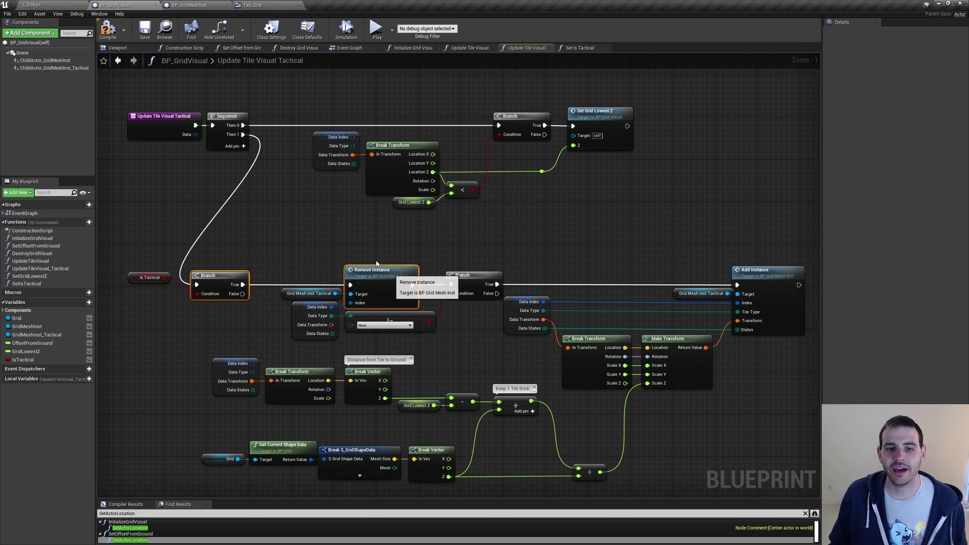
{"action": "left_click", "coordinate": [149, 278]}
{"action": "left_click_drag", "start_coordinate": [149, 277], "coordinate": [160, 294]}
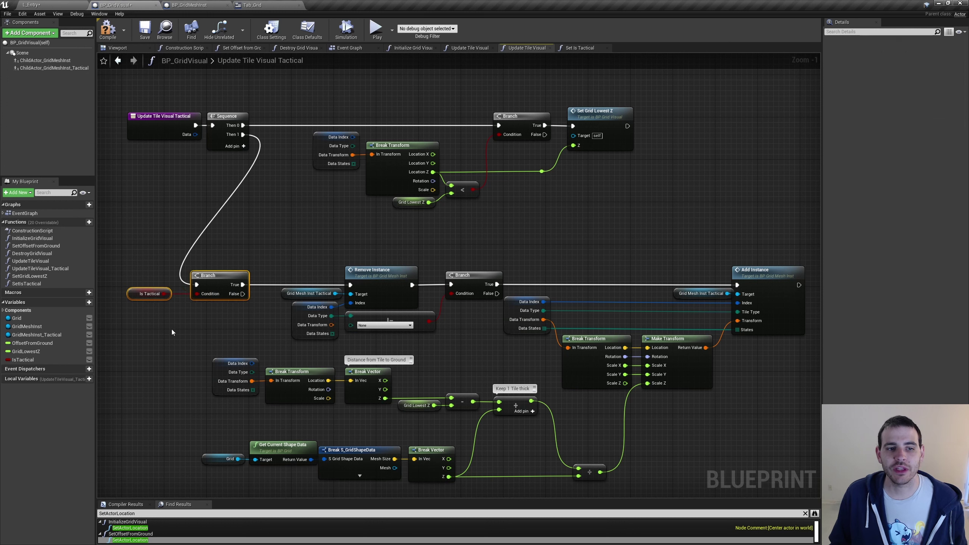
{"action": "left_click", "coordinate": [285, 250]}
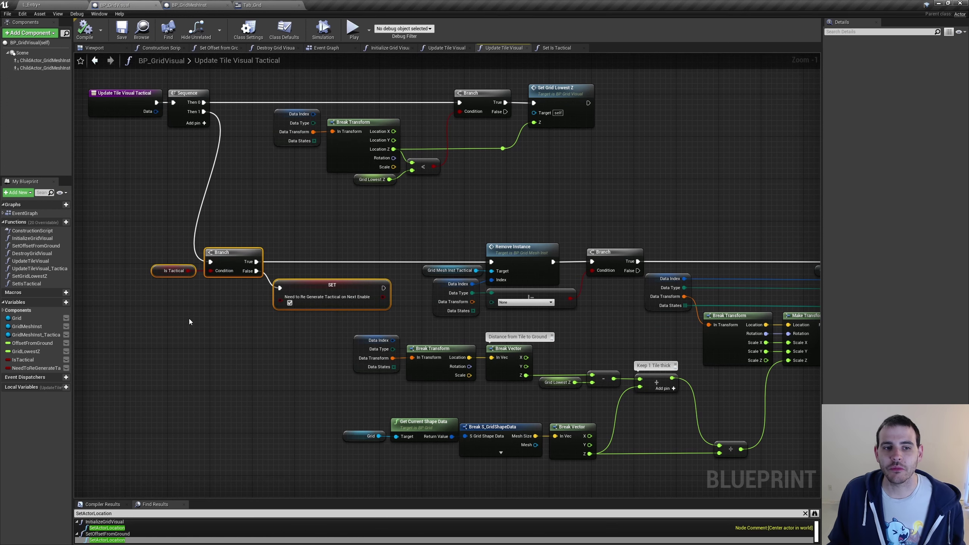
Set NeedToReGenerateTactical to true on the Branch's False path
{"action": "left_click", "coordinate": [378, 304]}
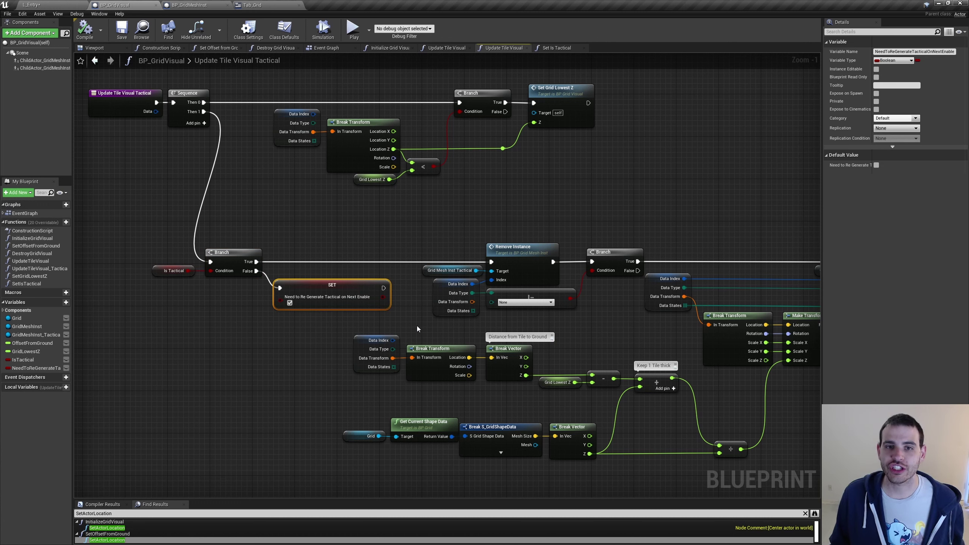
{"action": "left_click_drag", "start_coordinate": [417, 328], "coordinate": [627, 411]}
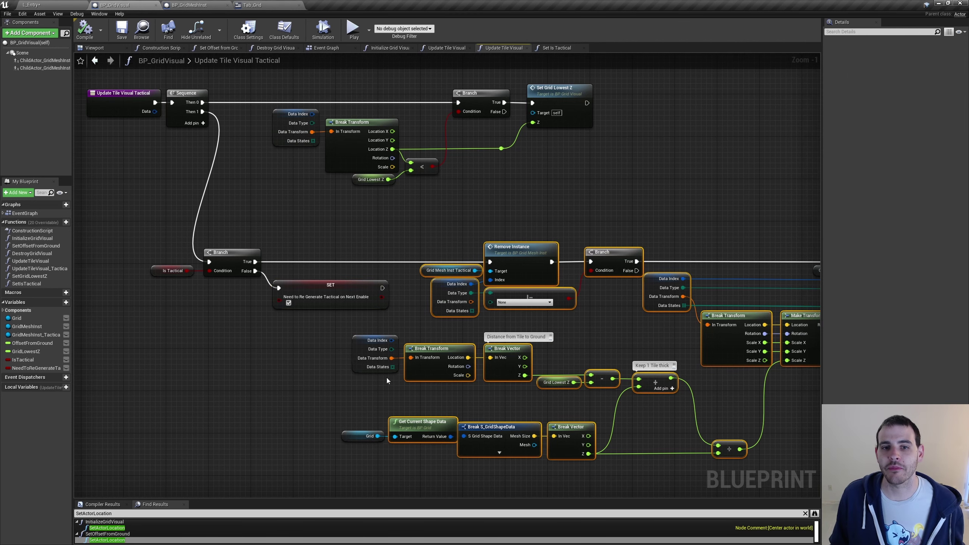
{"action": "left_click_drag", "start_coordinate": [283, 335], "coordinate": [318, 264]}
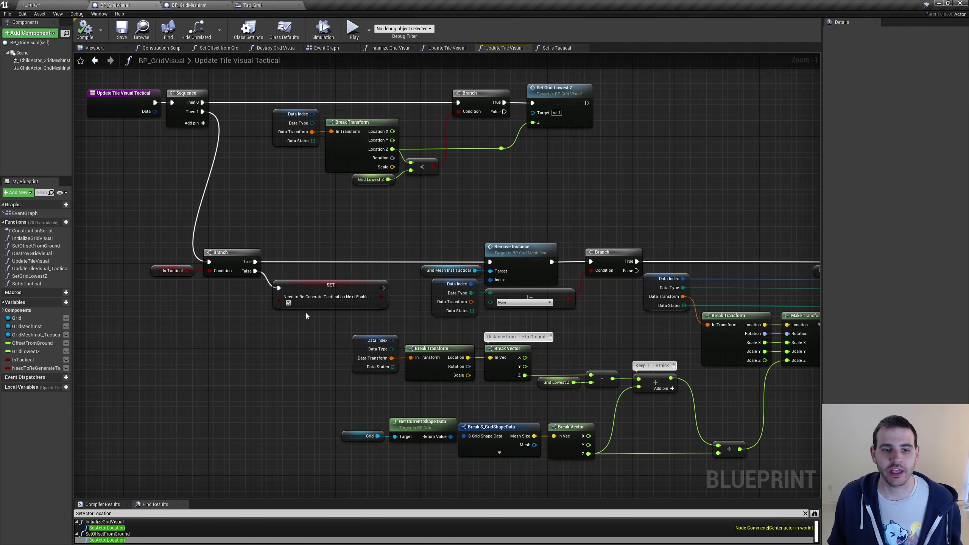
{"action": "left_click", "coordinate": [55, 368]}
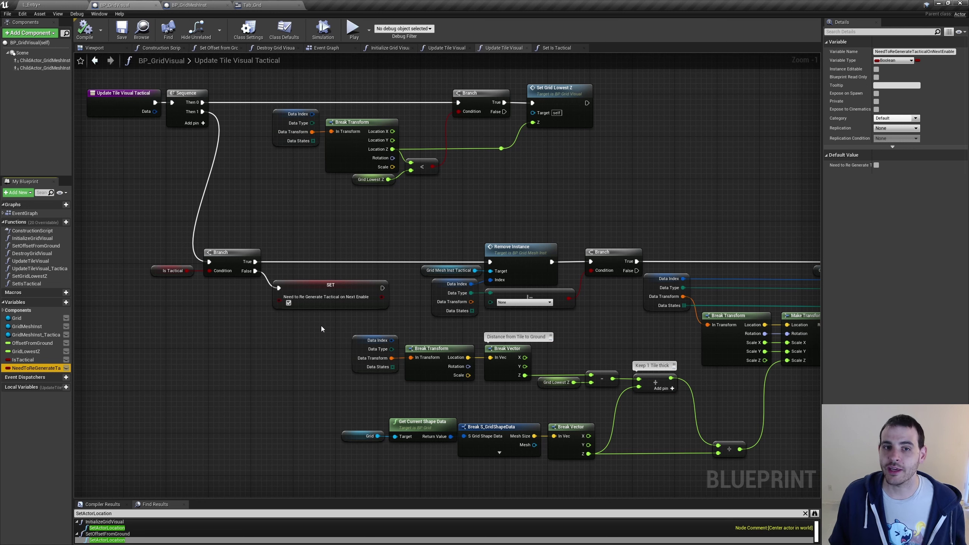
{"action": "left_click", "coordinate": [319, 302]}
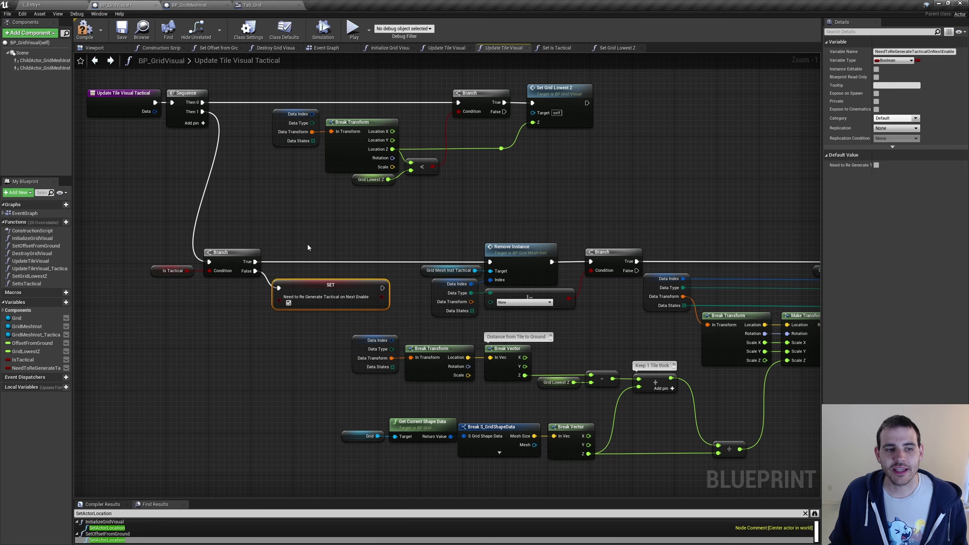
Paste the NeedToReGenerateTactical SET after the Grid Lowest Z SET in Set Grid Lowest Z and save
{"action": "double_click", "coordinate": [42, 272]}
{"action": "double_click", "coordinate": [34, 276]}
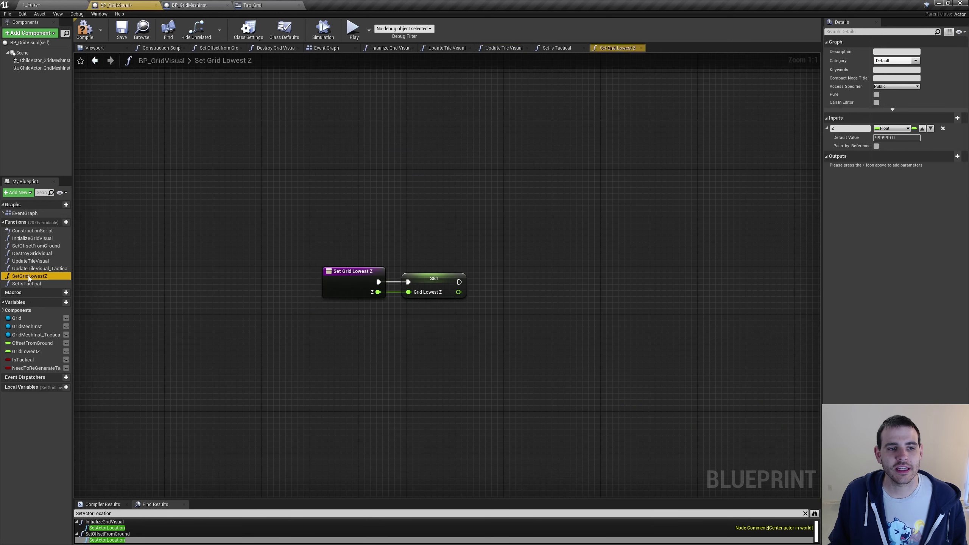
{"action": "key", "text": "ctrl+v"}
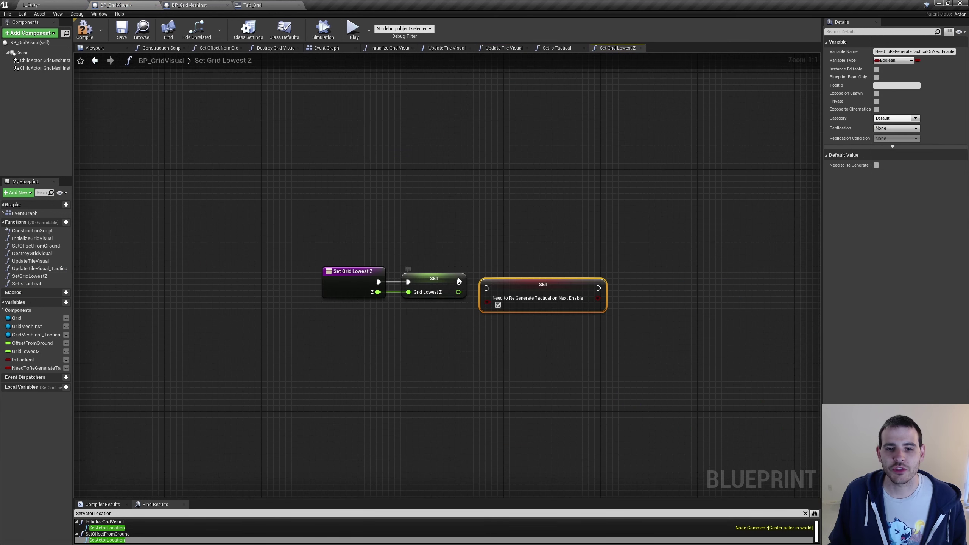
{"action": "left_click_drag", "start_coordinate": [459, 281], "coordinate": [487, 288]}
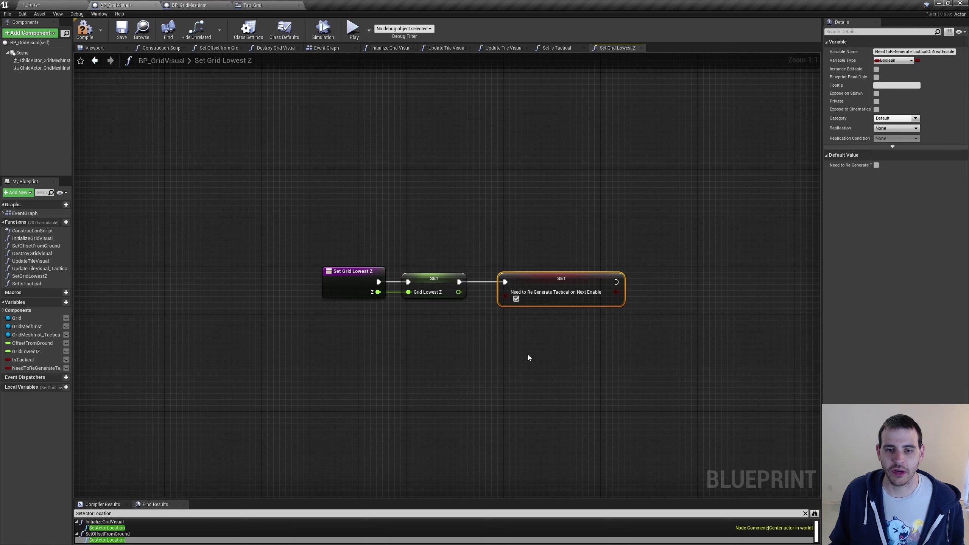
{"action": "key", "text": "Home"}
{"action": "left_click_drag", "start_coordinate": [649, 372], "coordinate": [493, 212]}
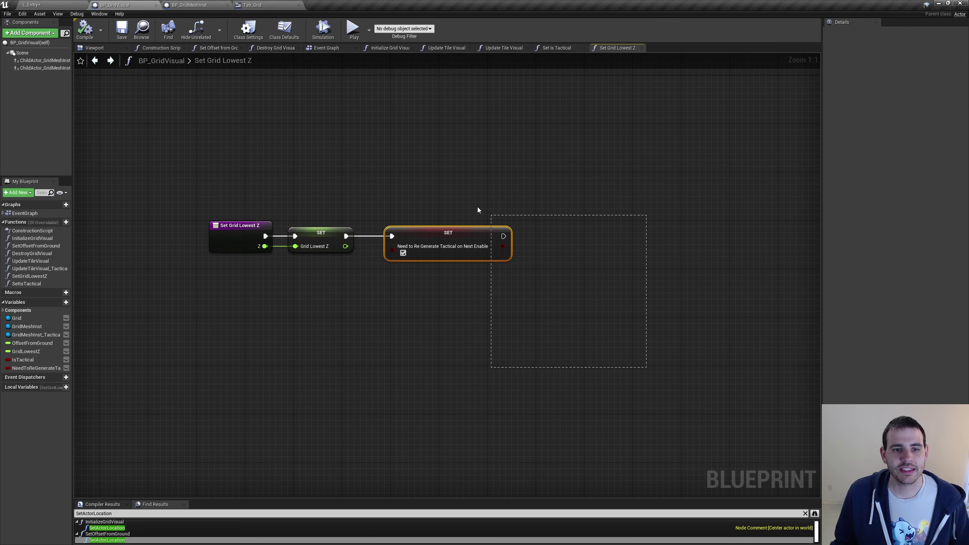
{"action": "key", "text": "ctrl+s"}
{"action": "left_click", "coordinate": [26, 284]}
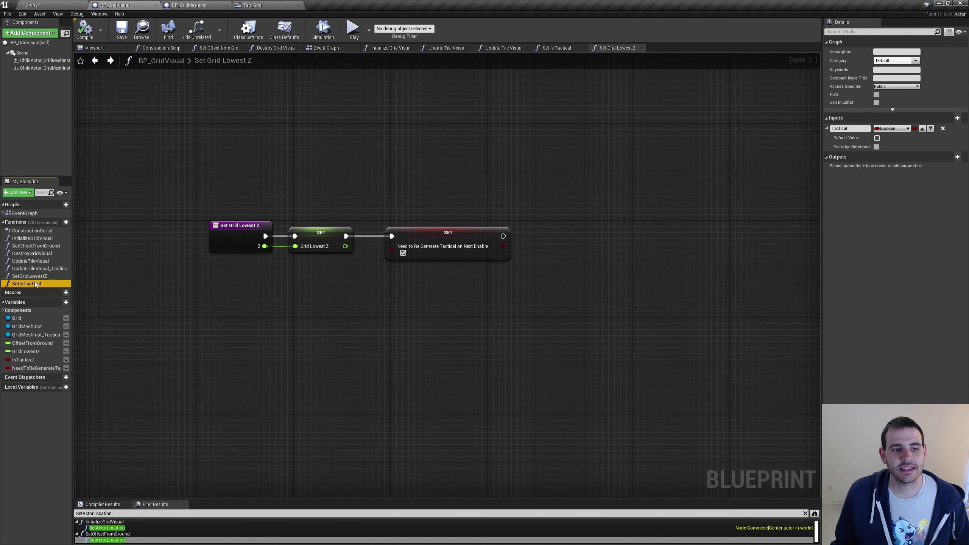
Open the Set Is Tactical graph and select the Branch, SET and AND nodes
{"action": "double_click", "coordinate": [27, 283]}
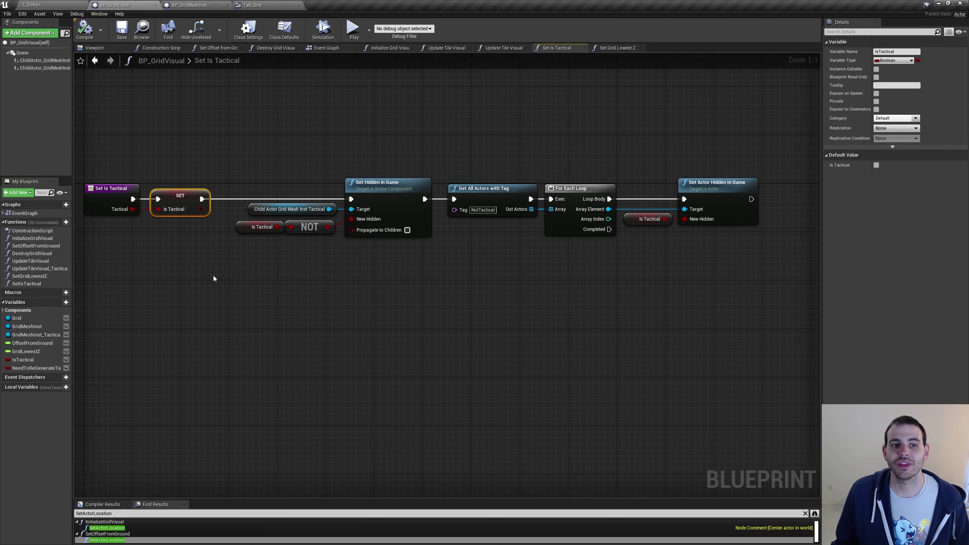
{"action": "left_click", "coordinate": [728, 354]}
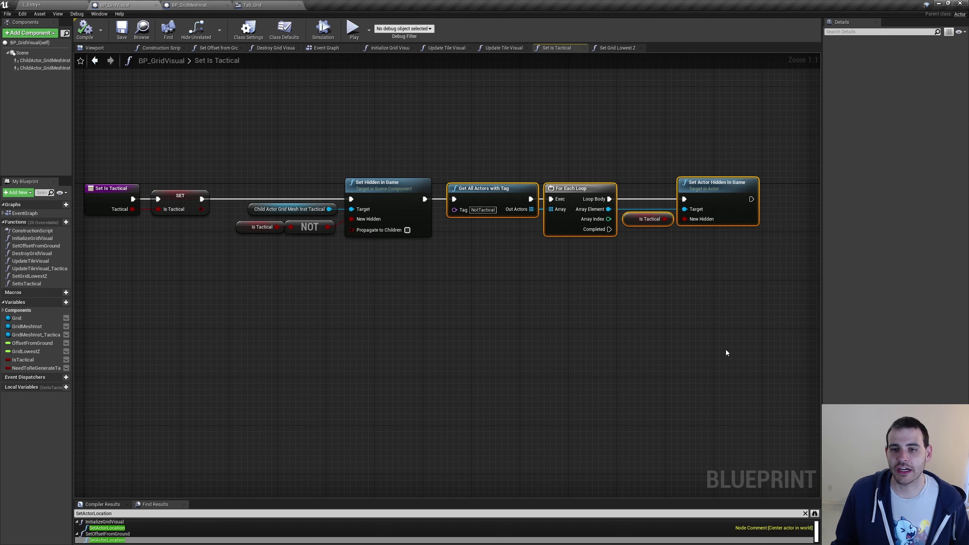
{"action": "right_click_drag", "start_coordinate": [626, 372], "coordinate": [406, 368]}
{"action": "right_click_drag", "start_coordinate": [620, 404], "coordinate": [464, 398]}
{"action": "left_click_drag", "start_coordinate": [574, 260], "coordinate": [135, 377]}
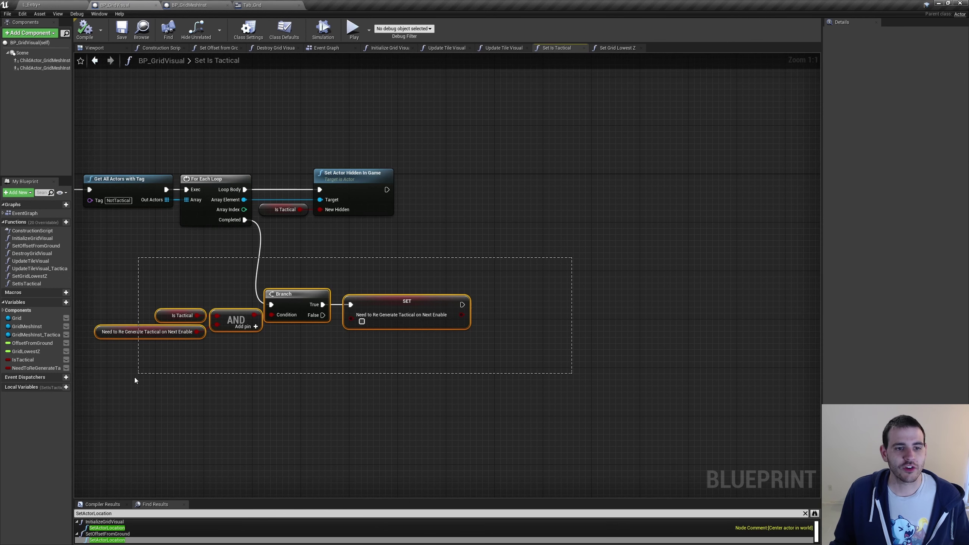
{"action": "left_click_drag", "start_coordinate": [171, 267], "coordinate": [176, 317]}
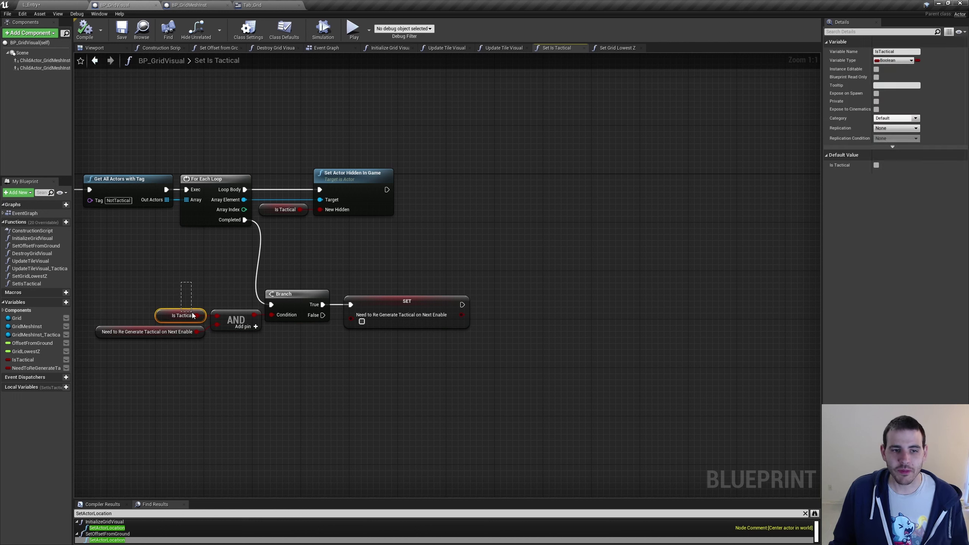
{"action": "left_click_drag", "start_coordinate": [189, 294], "coordinate": [189, 304]}
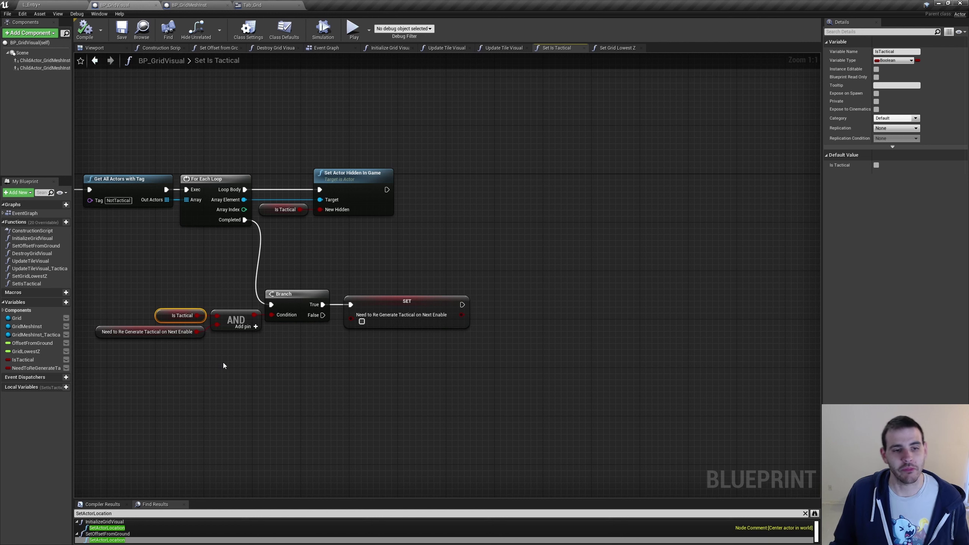
Paste the Grid Tiles VALUES, For Each Loop and Update Tile Visual Tactical nodes after the flag-clearing SET
{"action": "left_click_drag", "start_coordinate": [223, 383], "coordinate": [145, 330]}
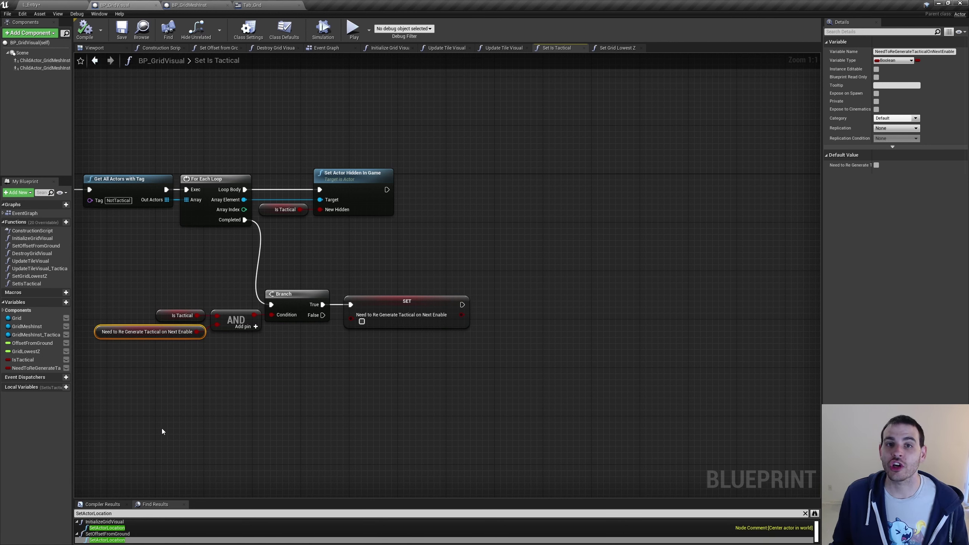
{"action": "left_click_drag", "start_coordinate": [176, 378], "coordinate": [174, 311]}
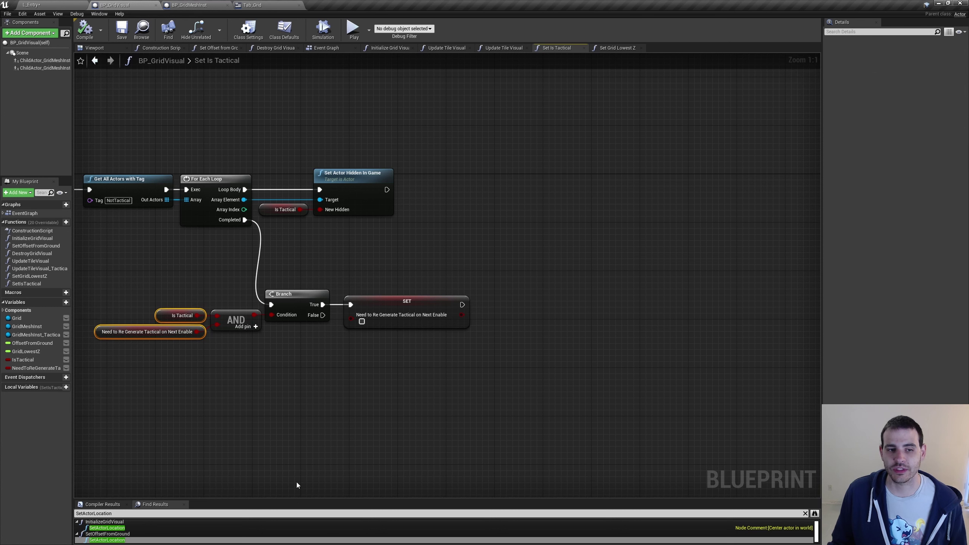
{"action": "left_click", "coordinate": [281, 319]}
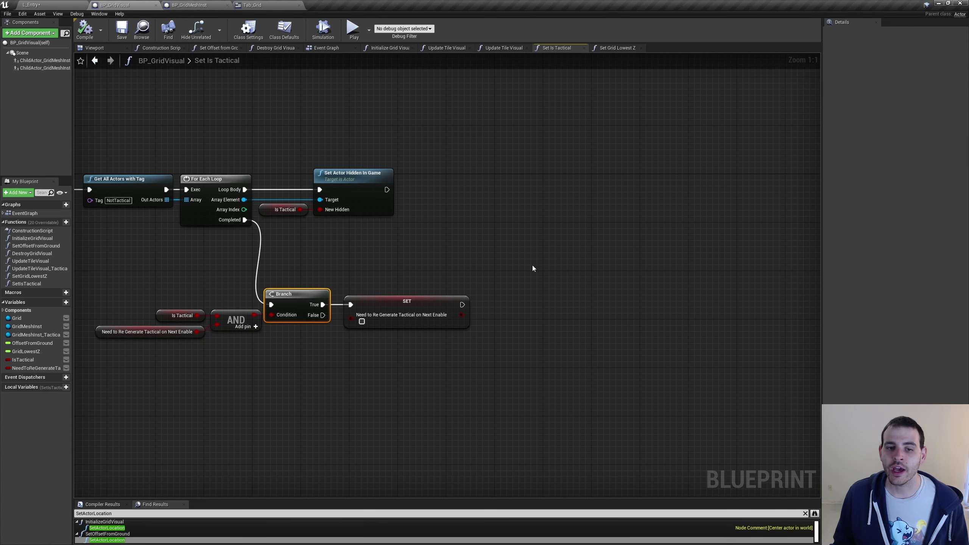
{"action": "mouse_move", "coordinate": [533, 269]}
{"action": "left_mouse_down"}
{"action": "mouse_move", "coordinate": [361, 369]}
{"action": "mouse_move", "coordinate": [529, 308]}
{"action": "left_mouse_up"}
{"action": "left_click_drag", "start_coordinate": [500, 217], "coordinate": [448, 248]}
{"action": "left_click_drag", "start_coordinate": [519, 277], "coordinate": [341, 377]}
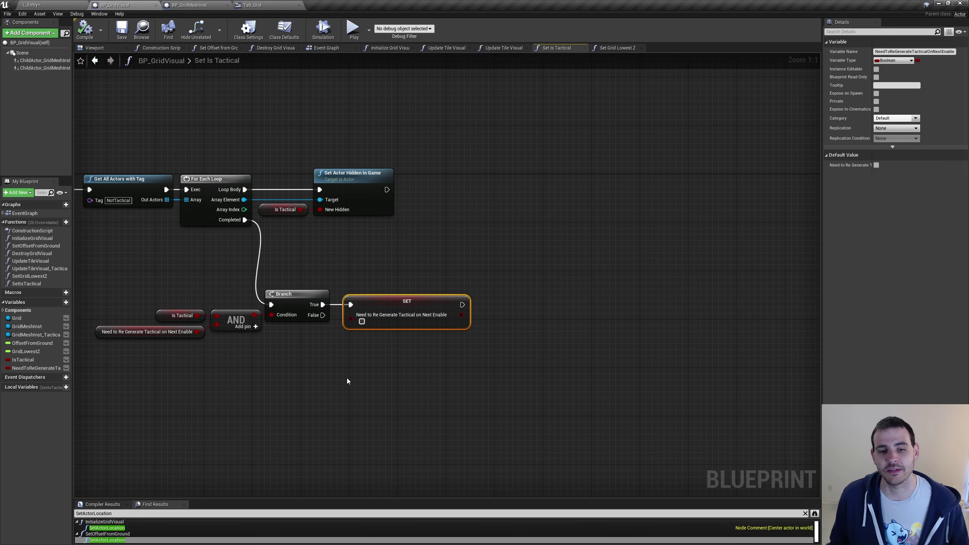
{"action": "key", "text": "ctrl+v"}
{"action": "left_click_drag", "start_coordinate": [507, 394], "coordinate": [383, 328], "text": "shift"}
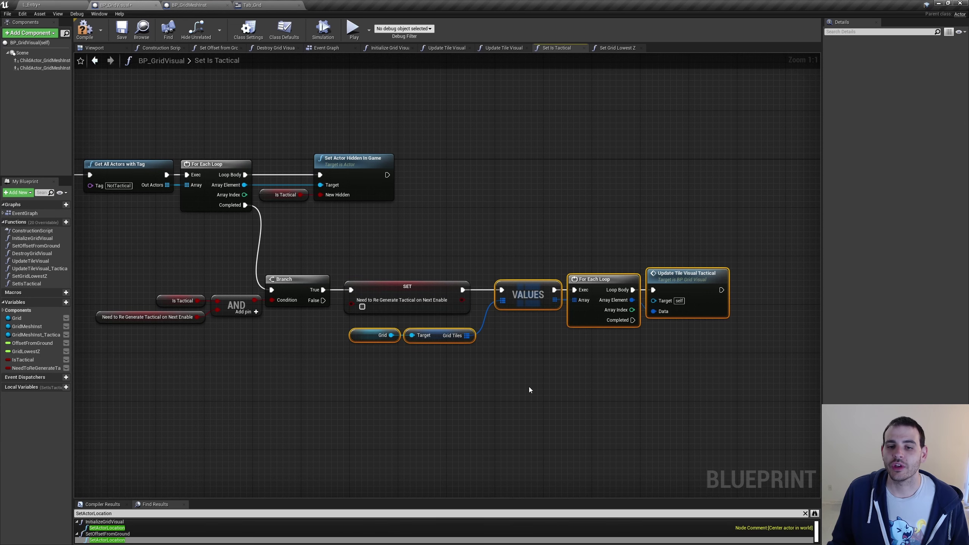
Inspect the pasted Grid Tiles, For Each Loop and Update Tile Visual Tactical nodes in Details
{"action": "left_click_drag", "start_coordinate": [529, 390], "coordinate": [454, 330]}
{"action": "left_click_drag", "start_coordinate": [643, 267], "coordinate": [552, 365]}
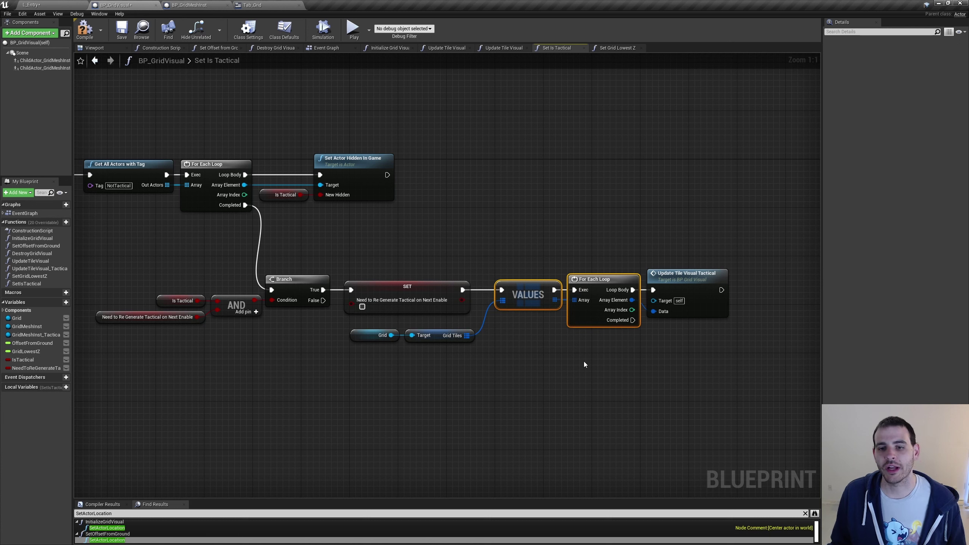
{"action": "left_click", "coordinate": [687, 274]}
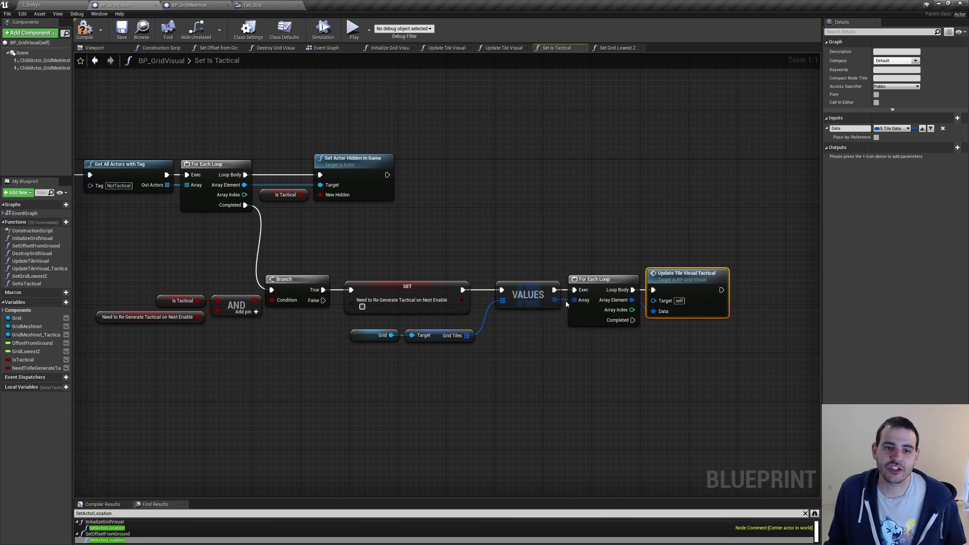
{"action": "left_click", "coordinate": [420, 290]}
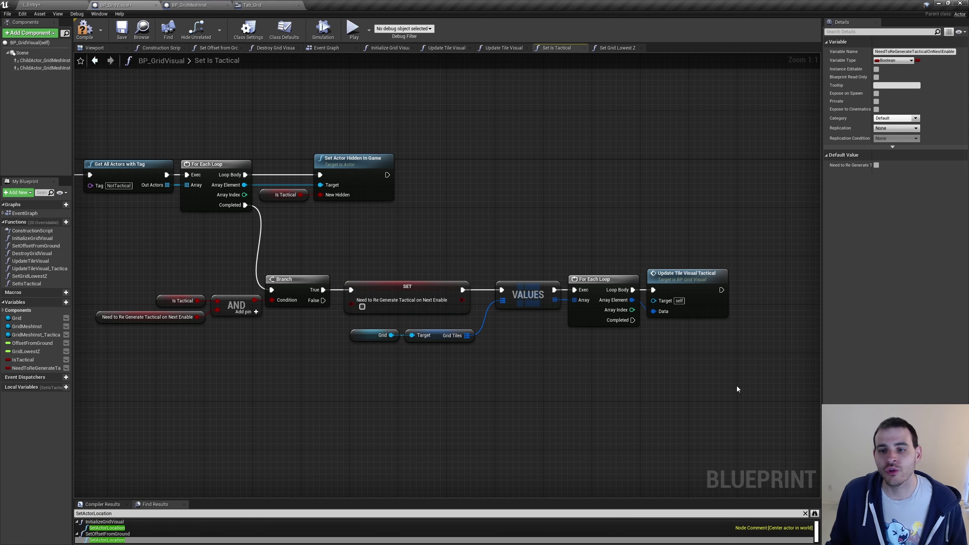
{"action": "left_click", "coordinate": [706, 272]}
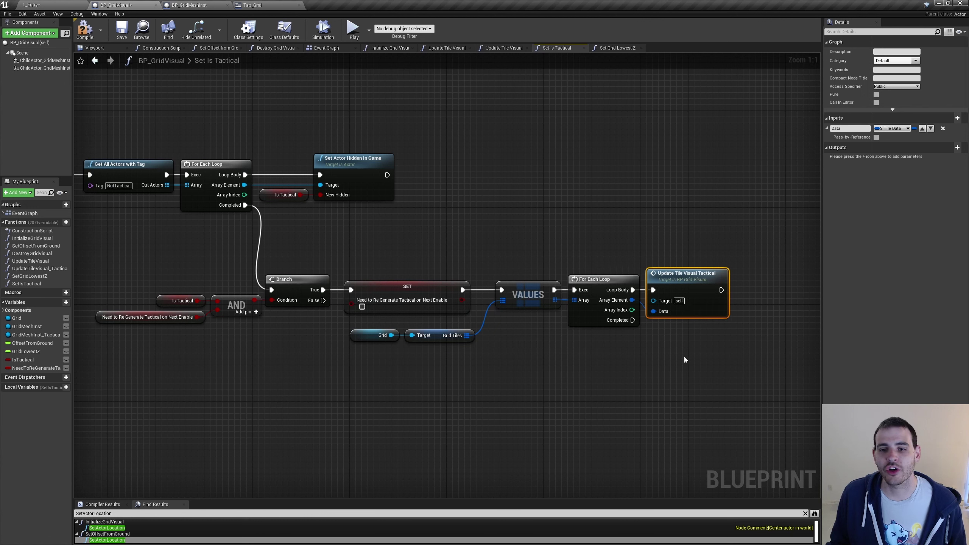
{"action": "left_click_drag", "start_coordinate": [736, 324], "coordinate": [520, 239]}
Clear the selection, return to the level editor and start a Play session
{"action": "left_click", "coordinate": [449, 181]}
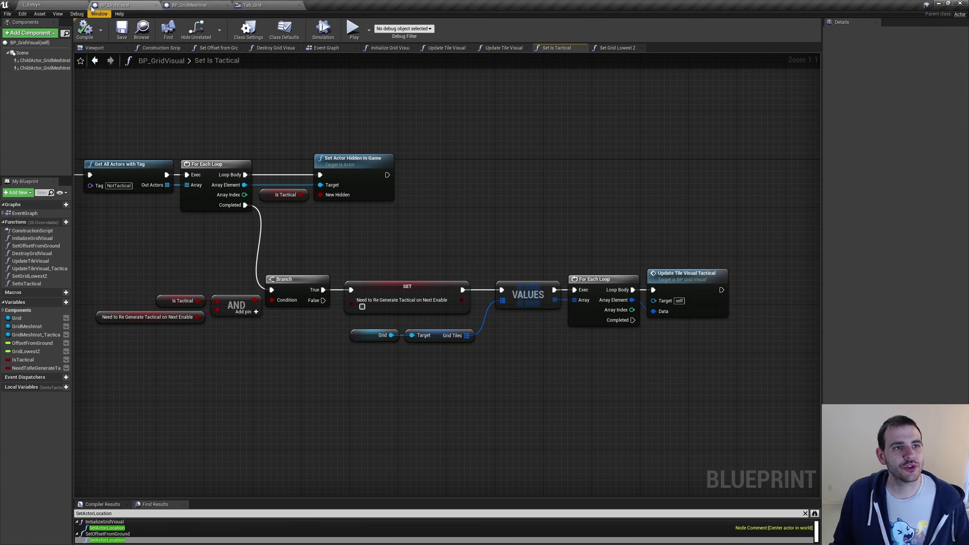
{"action": "left_click", "coordinate": [63, 3]}
{"action": "left_click", "coordinate": [428, 29]}
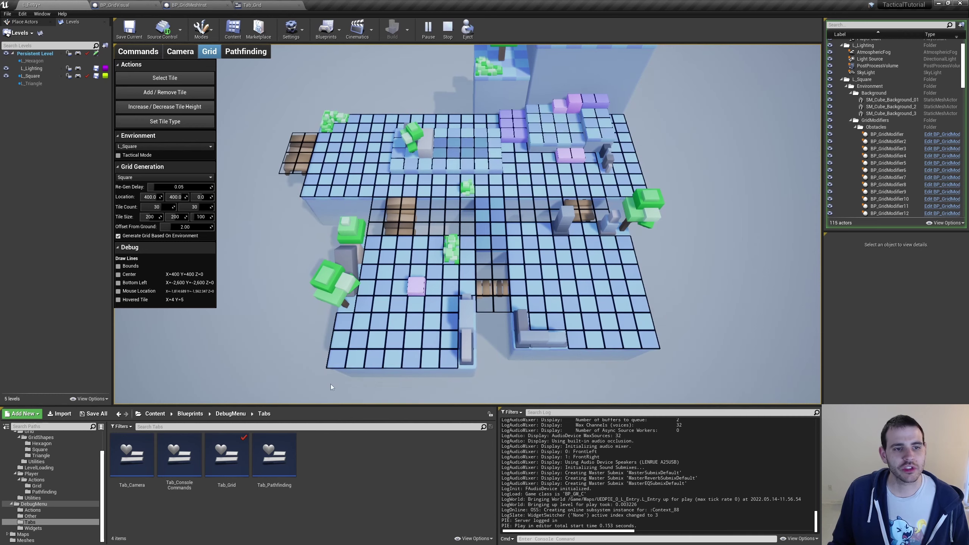
Toggle Tactical Mode repeatedly, leave it off, and choose Increase / Decrease Tile Height
{"action": "scroll", "coordinate": [449, 143], "scroll_direction": "up", "scroll_amount": 2}
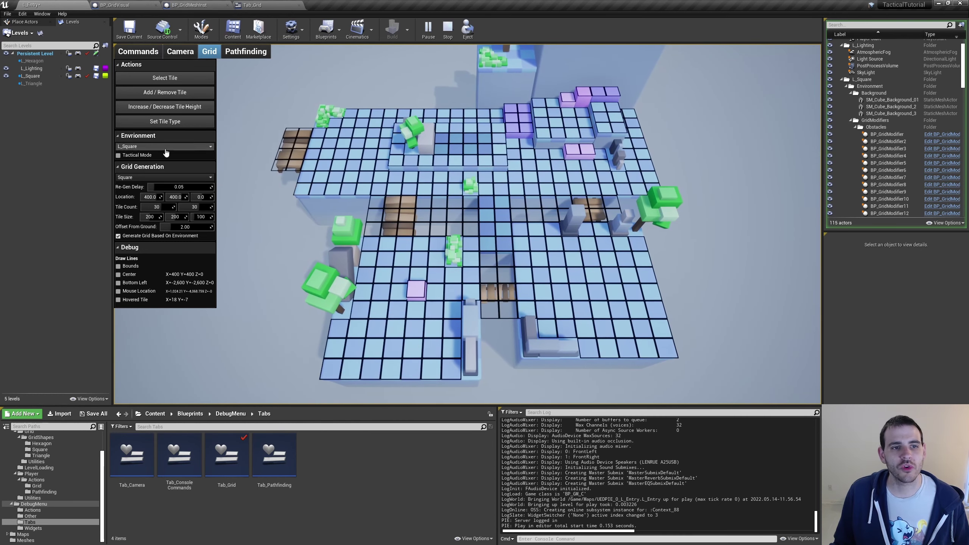
{"action": "left_click", "coordinate": [133, 156]}
{"action": "left_click", "coordinate": [134, 160]}
{"action": "left_click", "coordinate": [133, 160]}
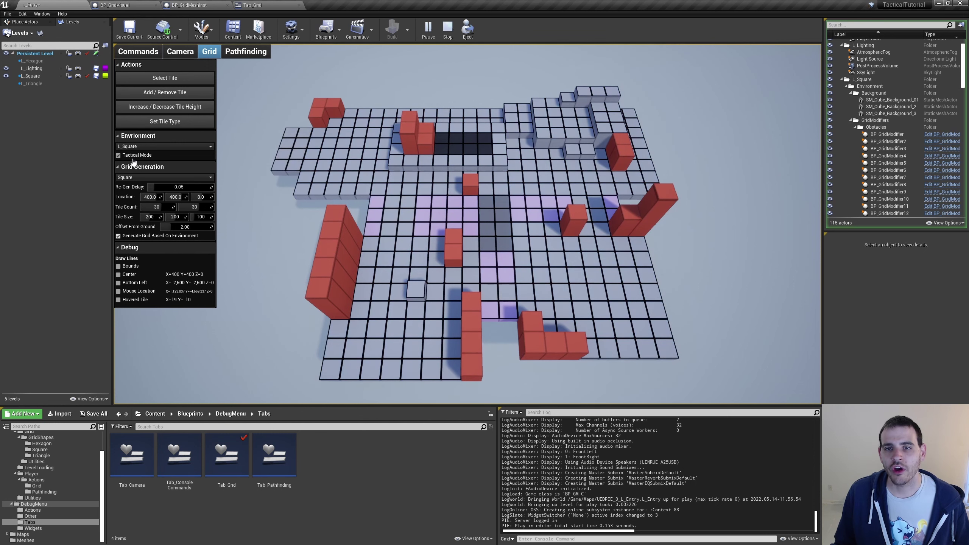
{"action": "left_click", "coordinate": [133, 160]}
{"action": "left_click", "coordinate": [134, 159]}
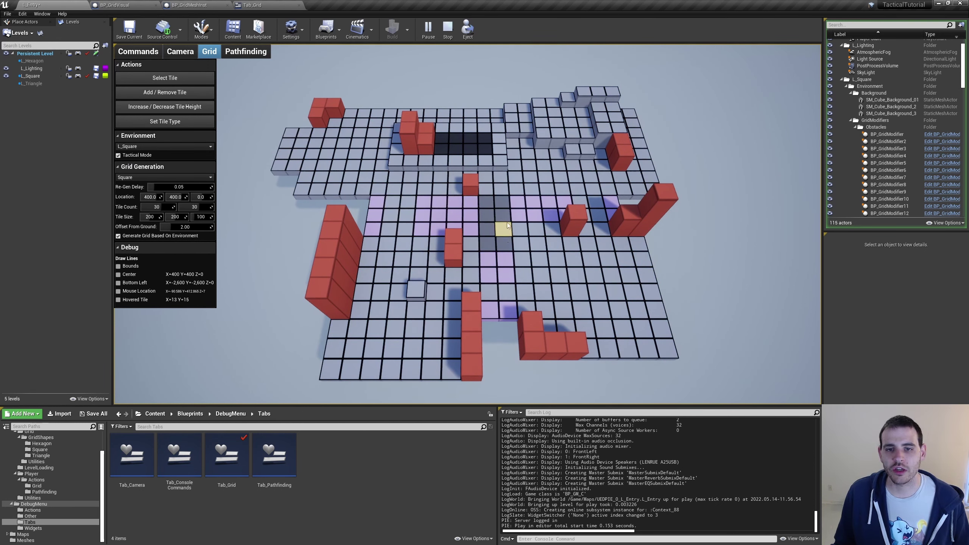
{"action": "left_click", "coordinate": [136, 157]}
{"action": "key", "text": "3"}
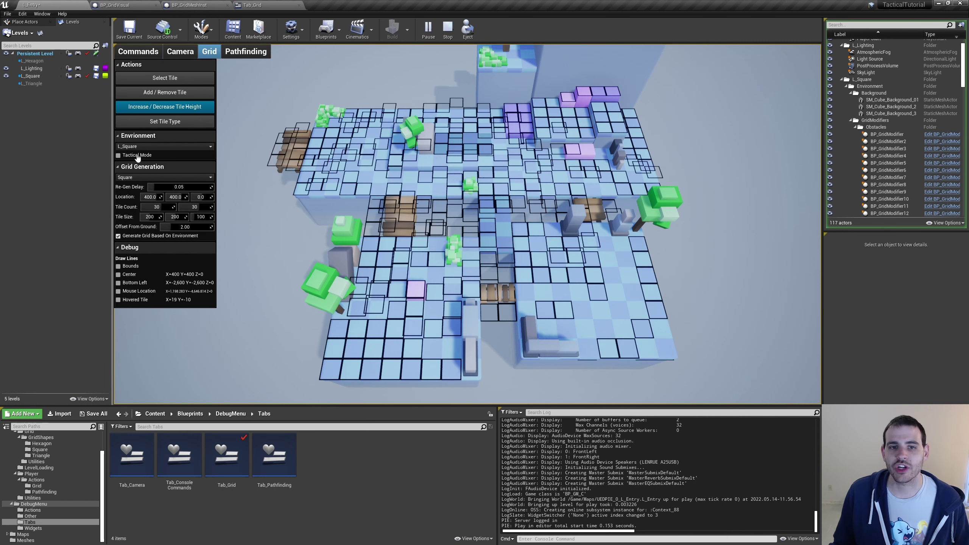
With Tactical Mode on, lower the bottom-left corner tile of the grid
{"action": "left_click", "coordinate": [138, 157]}
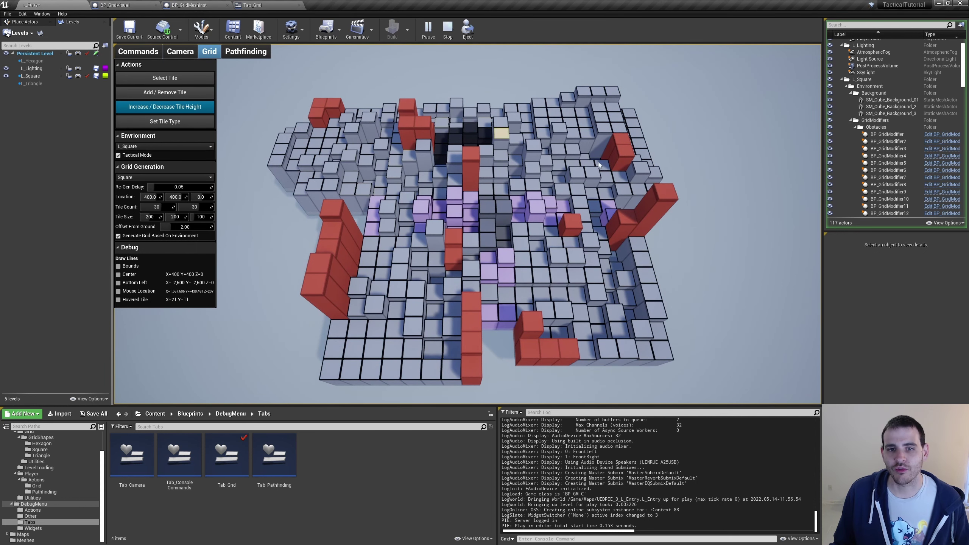
{"action": "key", "text": "a"}
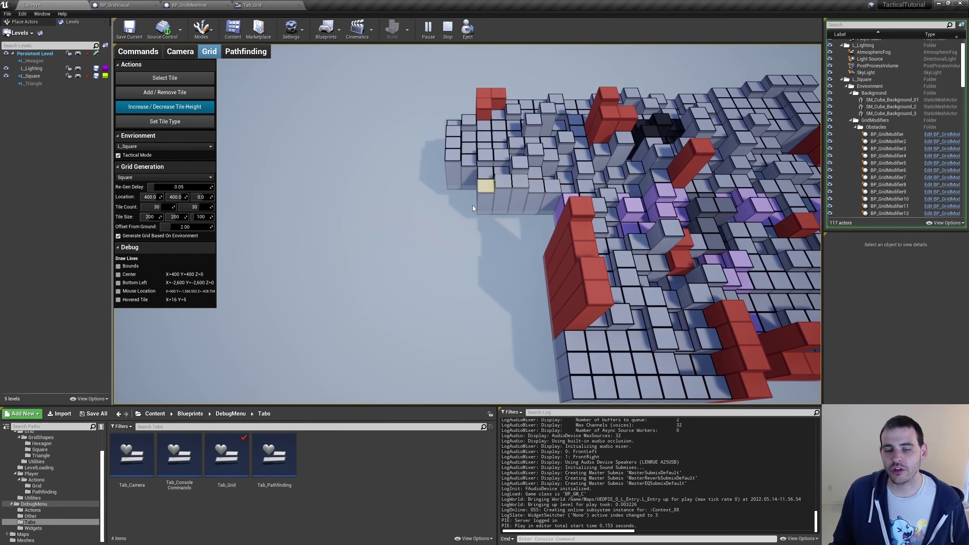
{"action": "key", "text": "s"}
{"action": "key", "text": "d"}
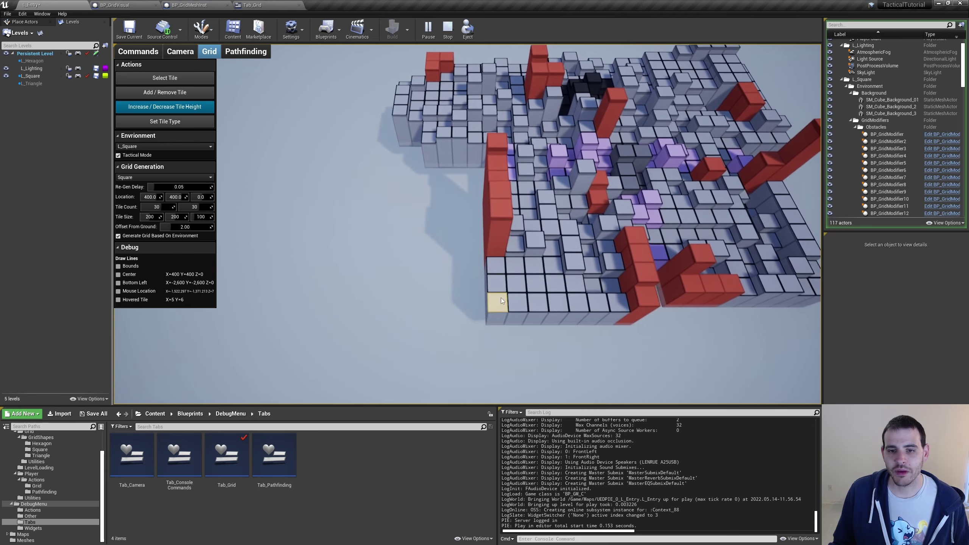
{"action": "right_click", "coordinate": [501, 298]}
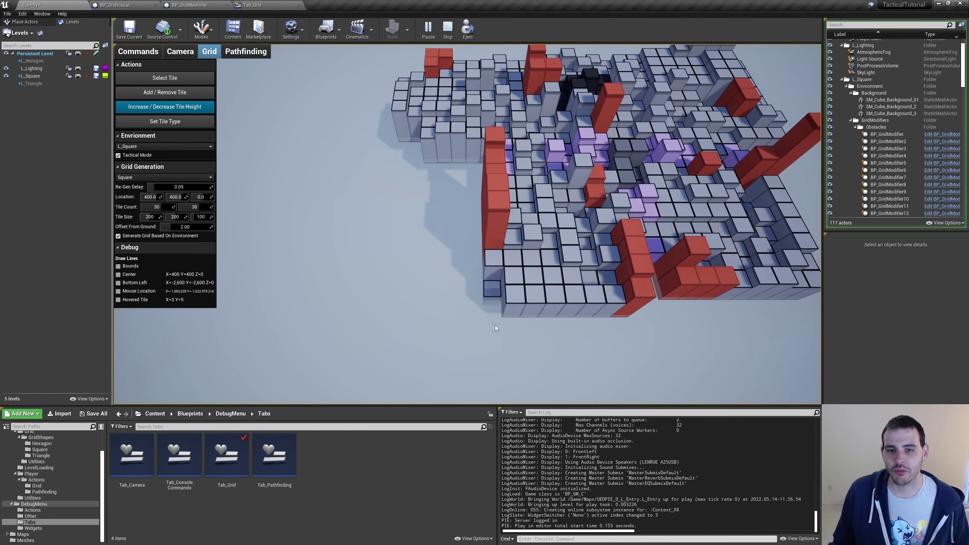
{"action": "left_click", "coordinate": [137, 157]}
{"action": "left_click", "coordinate": [138, 157]}
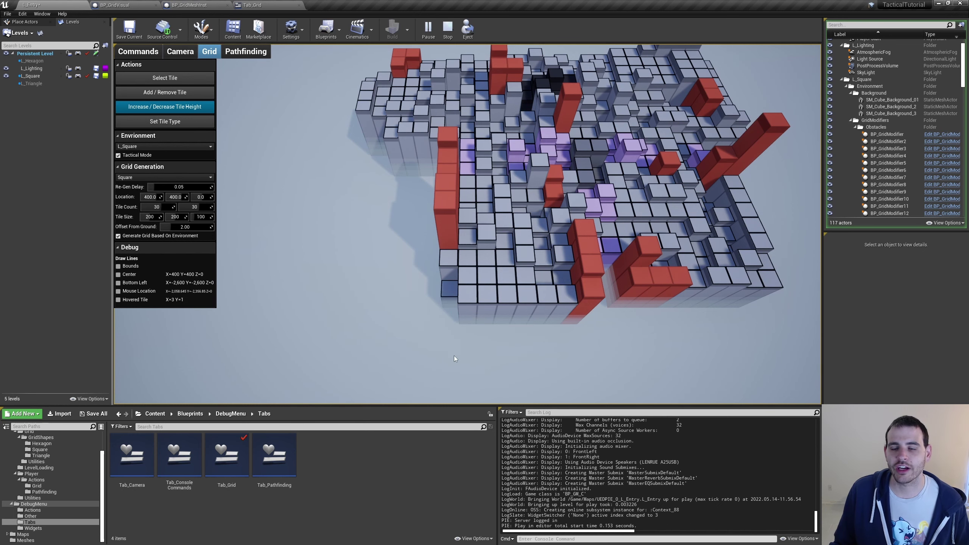
{"action": "key", "text": "e"}
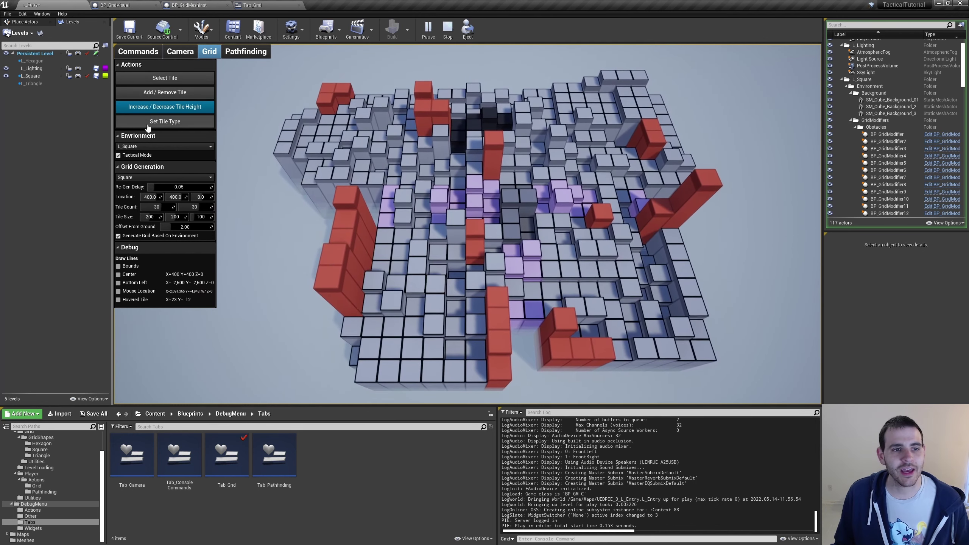
Paint tiles with Set Tile Type as Obstacle, DoubleCost, TripleCost and FlyingUnitsOnly
{"action": "left_click", "coordinate": [147, 123]}
{"action": "left_click", "coordinate": [142, 132]}
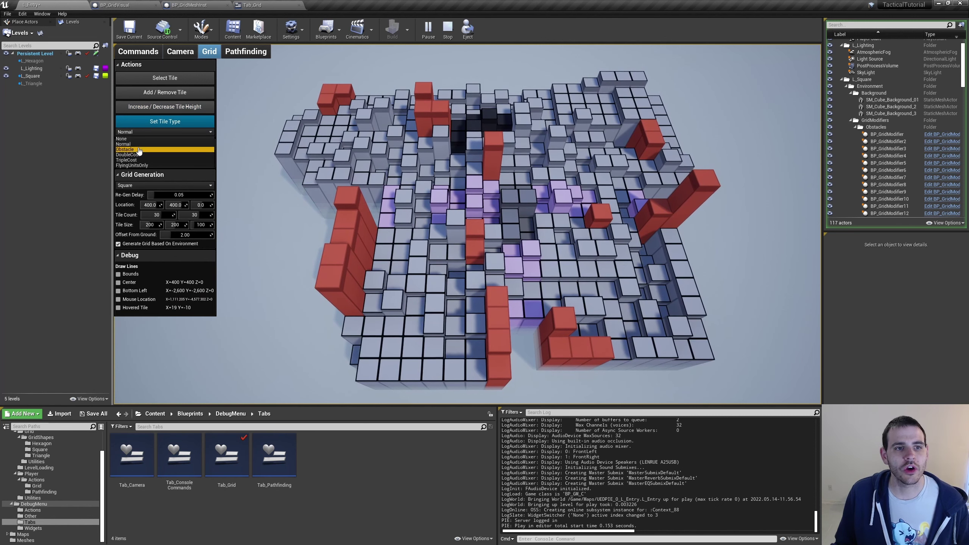
{"action": "left_click", "coordinate": [139, 150]}
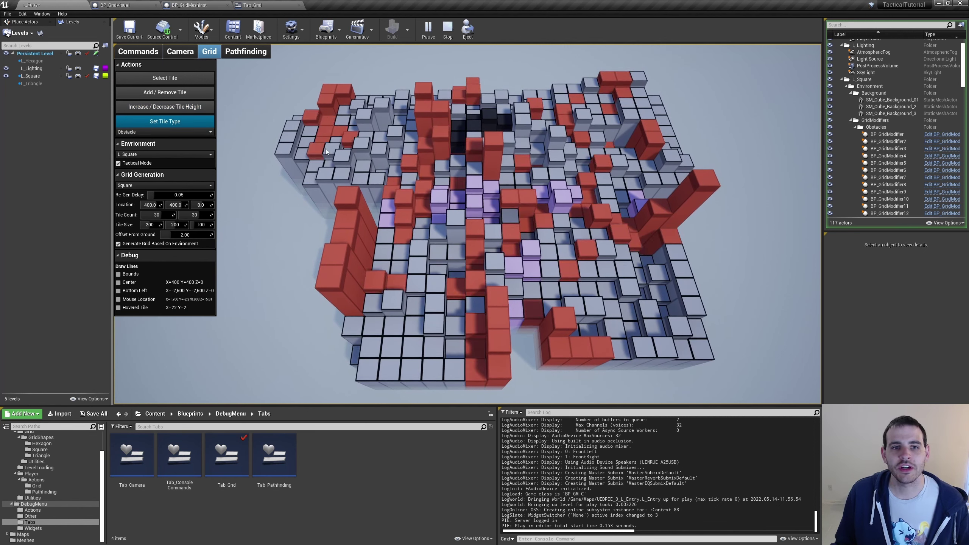
{"action": "left_click", "coordinate": [164, 132]}
{"action": "left_click", "coordinate": [134, 144]}
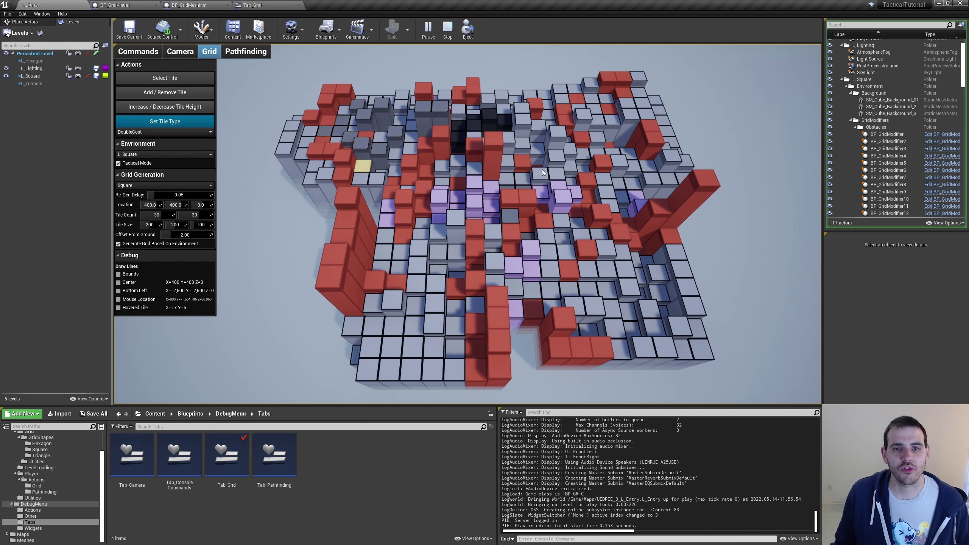
{"action": "left_click", "coordinate": [164, 154]}
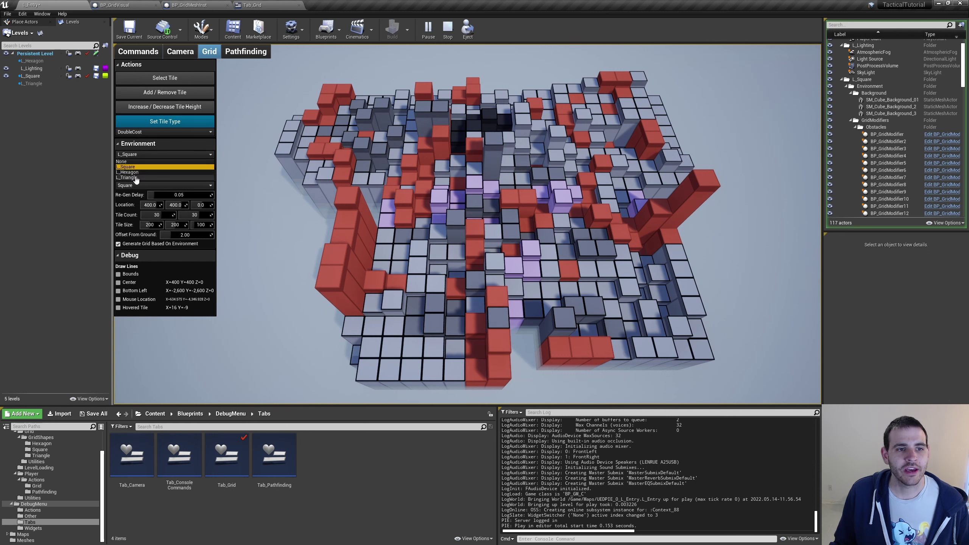
{"action": "left_click", "coordinate": [164, 132]}
{"action": "left_click", "coordinate": [134, 155]}
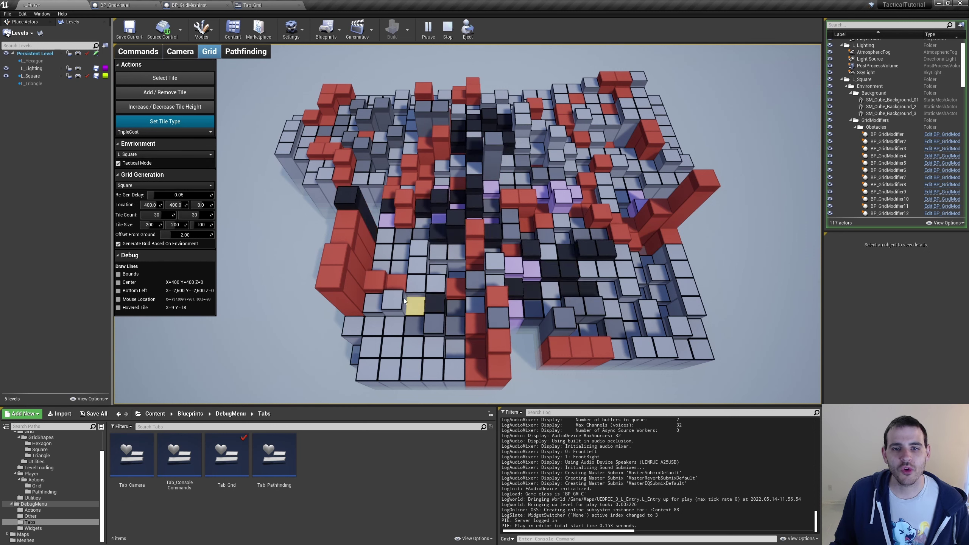
{"action": "left_click", "coordinate": [164, 132]}
{"action": "left_click", "coordinate": [133, 167]}
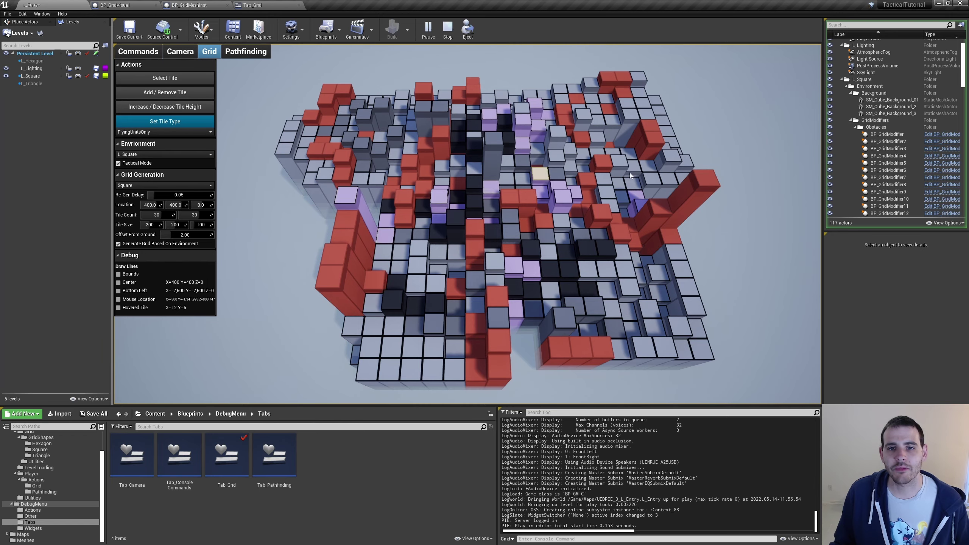